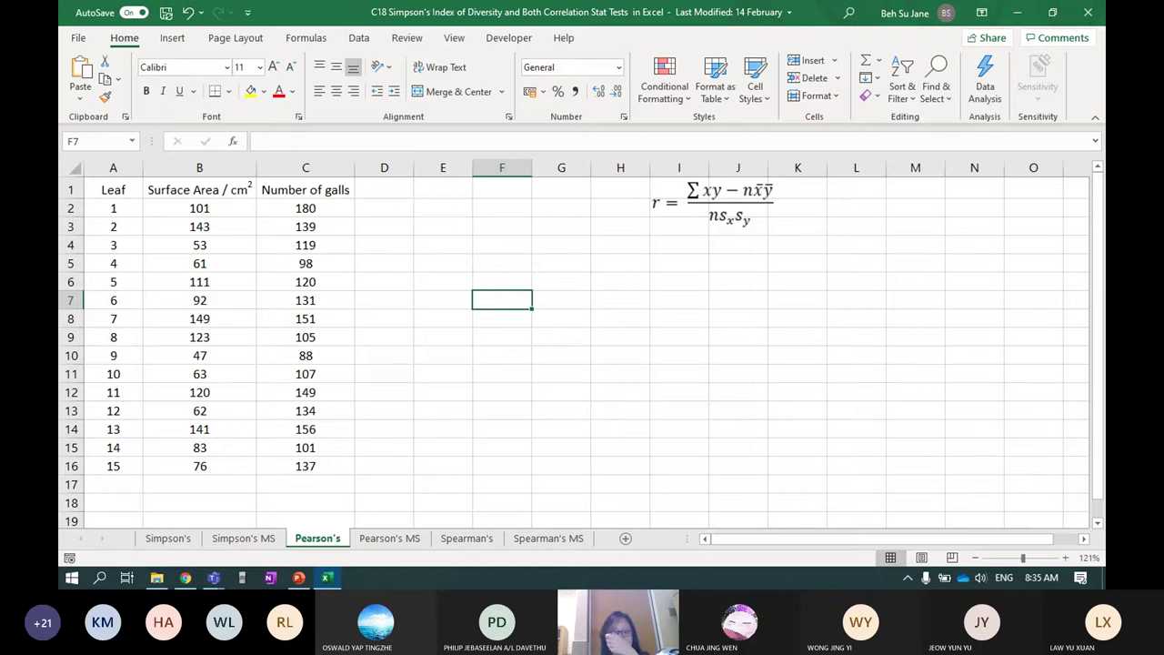
click(386, 197)
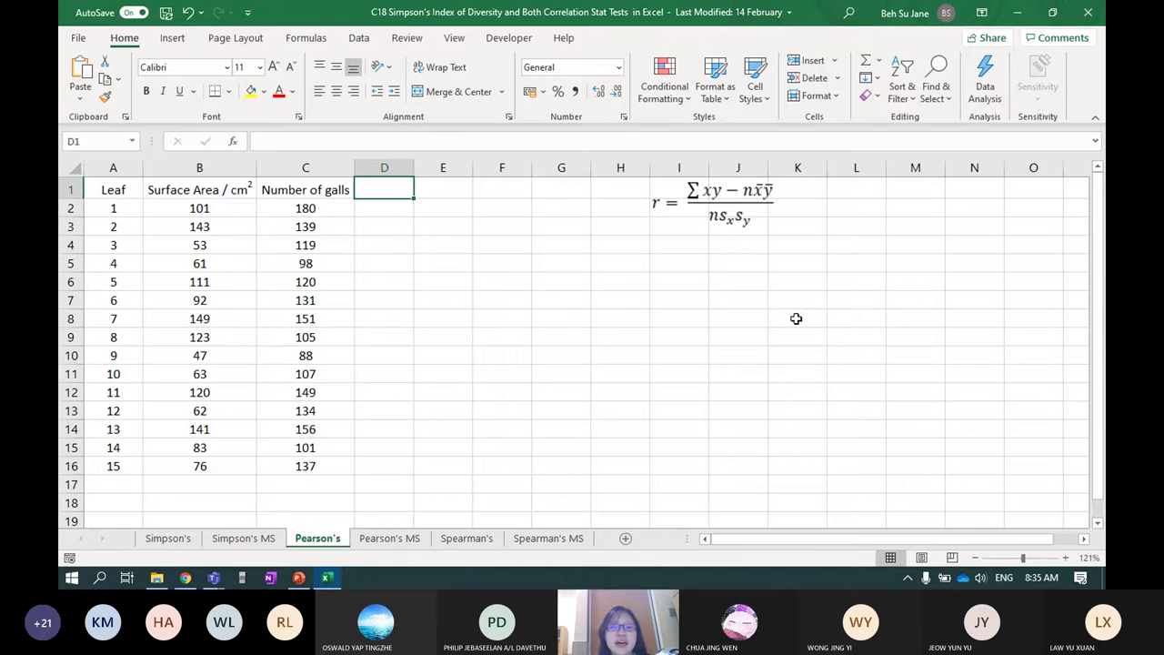
click(186, 187)
click(337, 191)
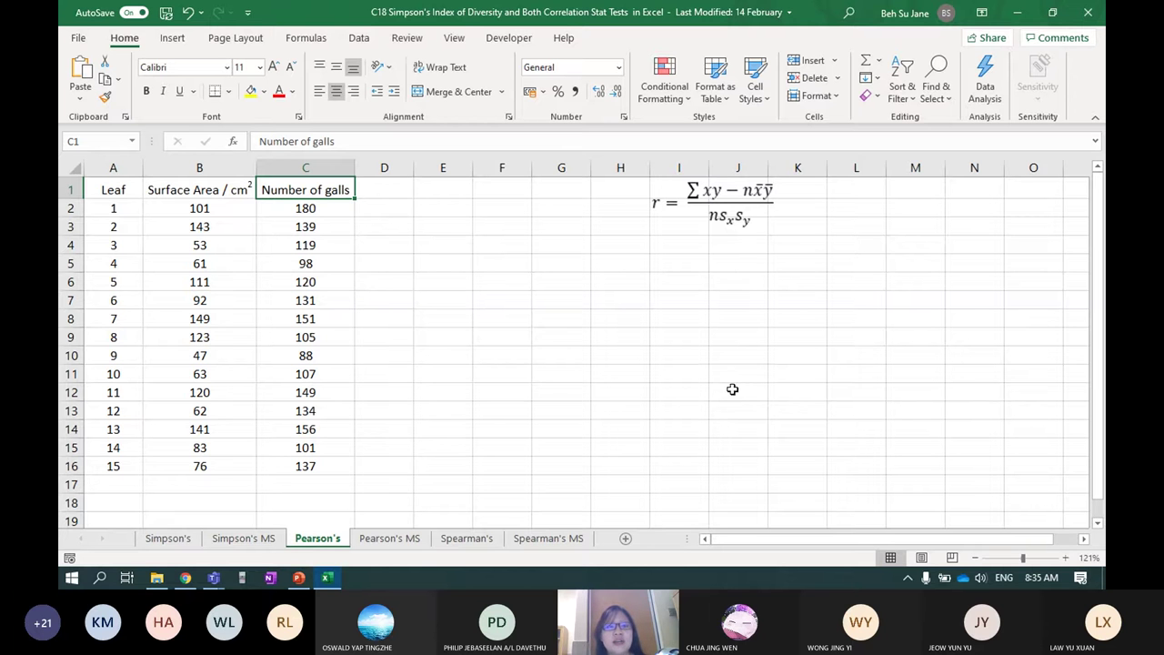
key(super+Right)
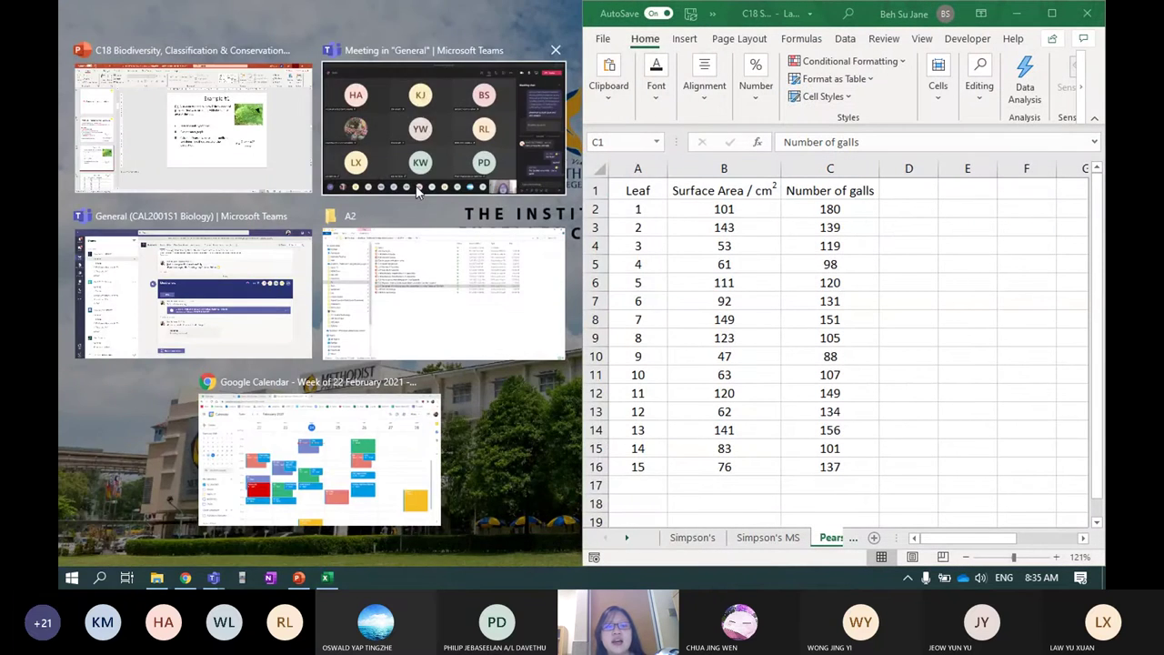
click(418, 116)
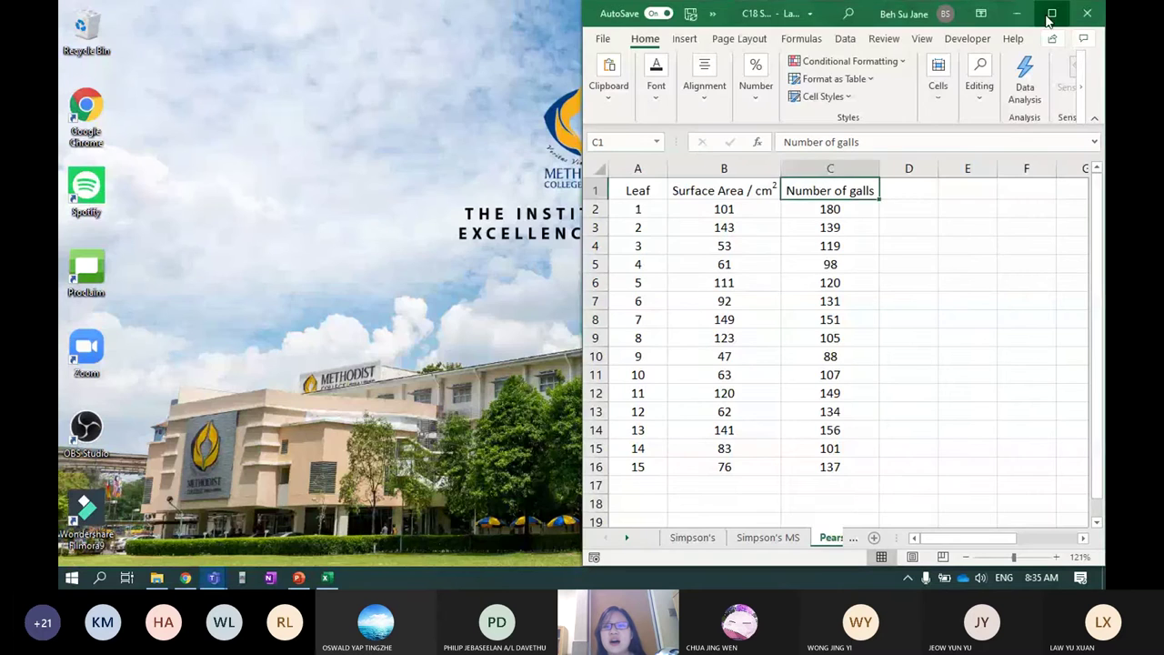
click(1051, 12)
click(387, 320)
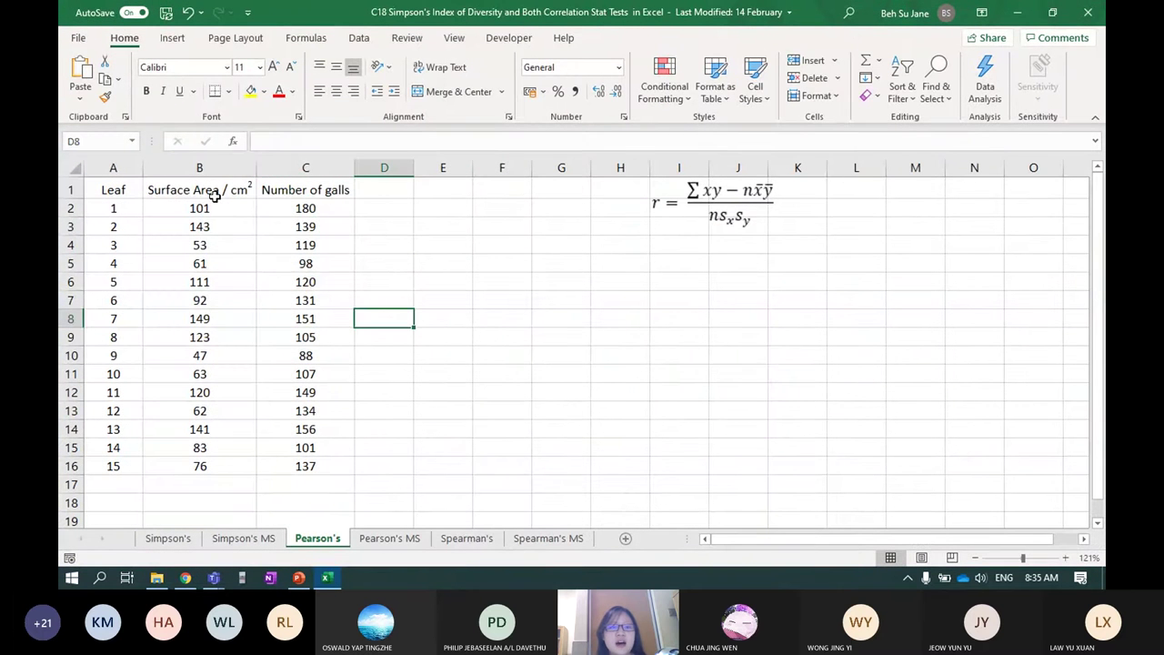
- Insert a recommended scatter chart from the surface area and galls data in B1:C16 and place it below the r formula
drag(215, 196, 309, 470)
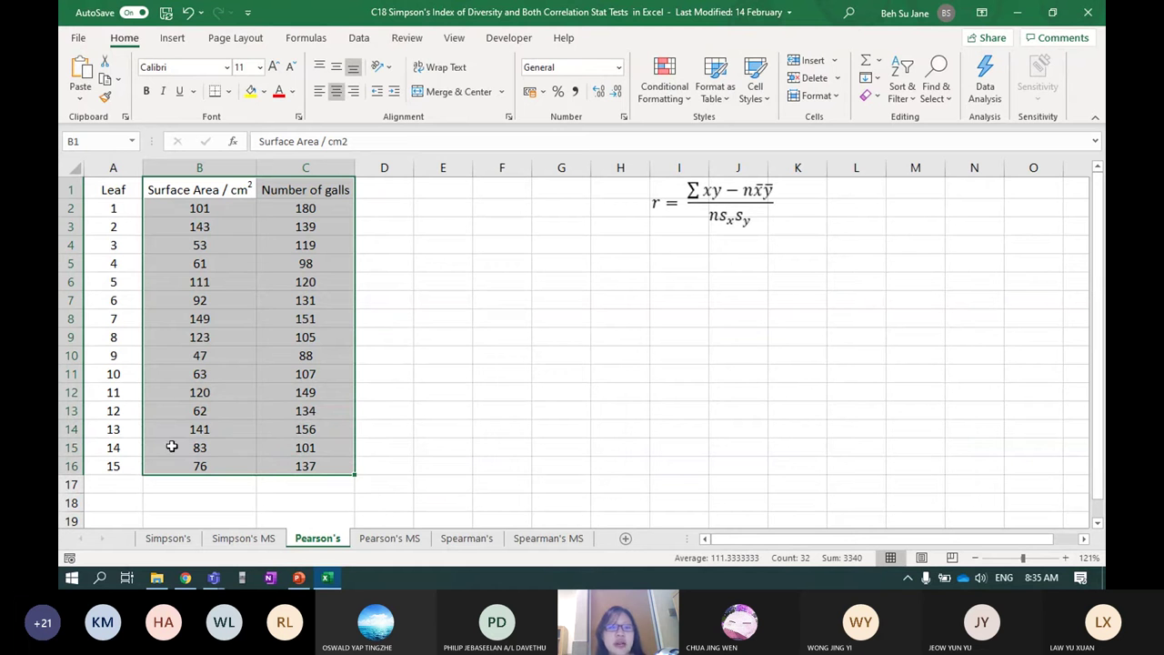
click(192, 41)
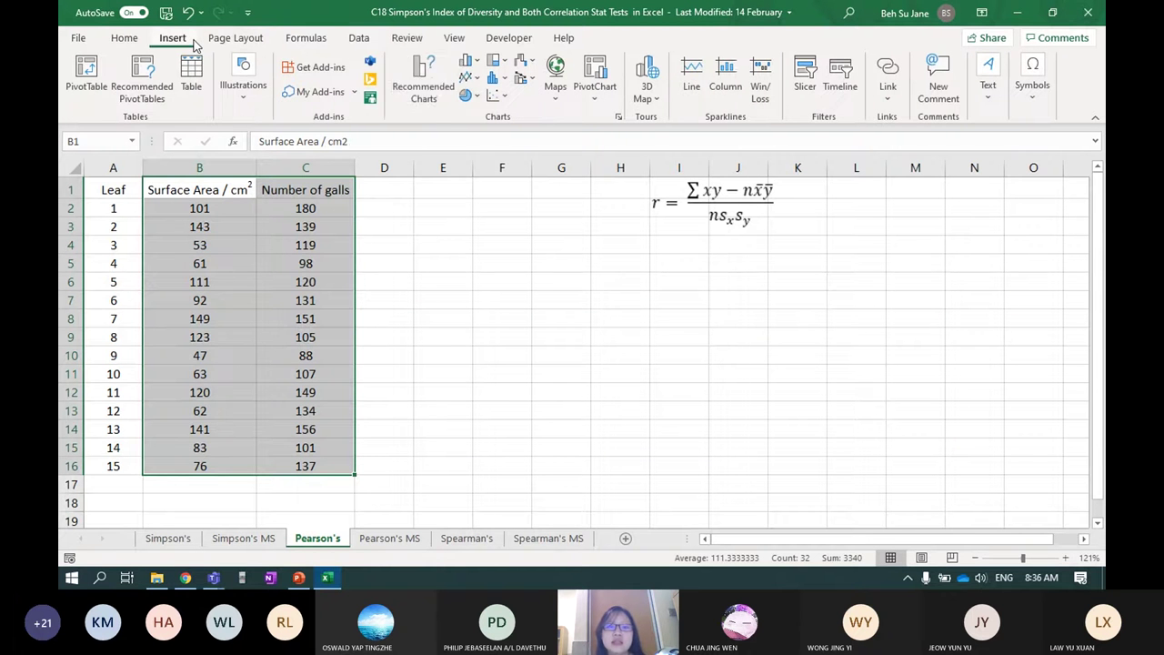
click(445, 87)
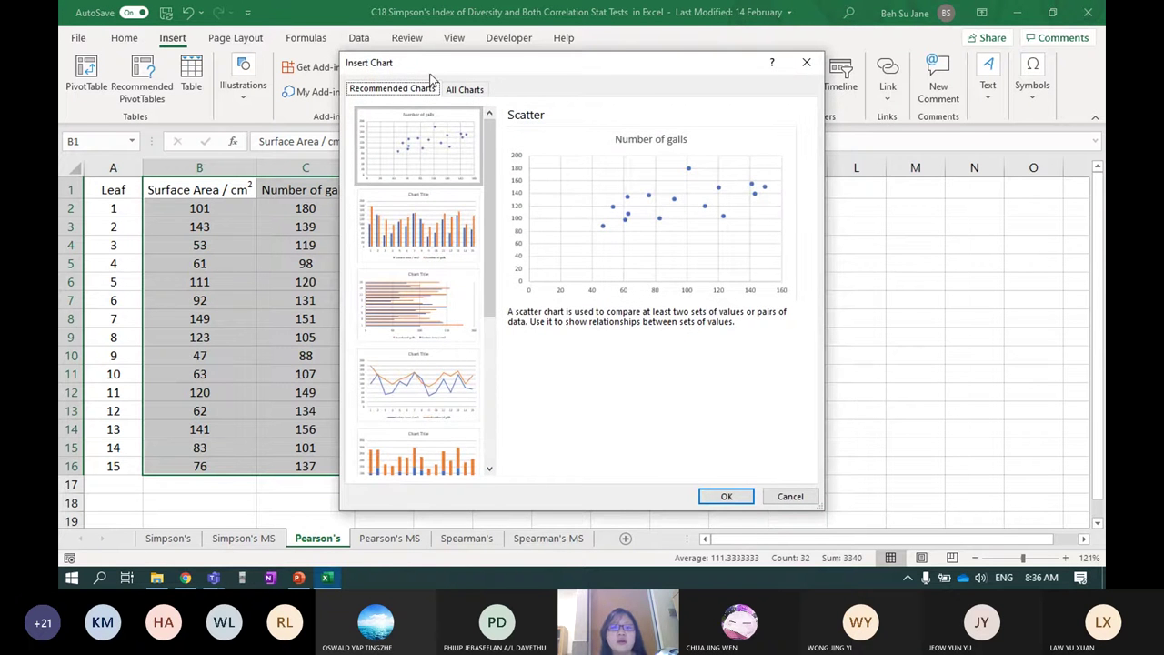
drag(438, 70, 563, 80)
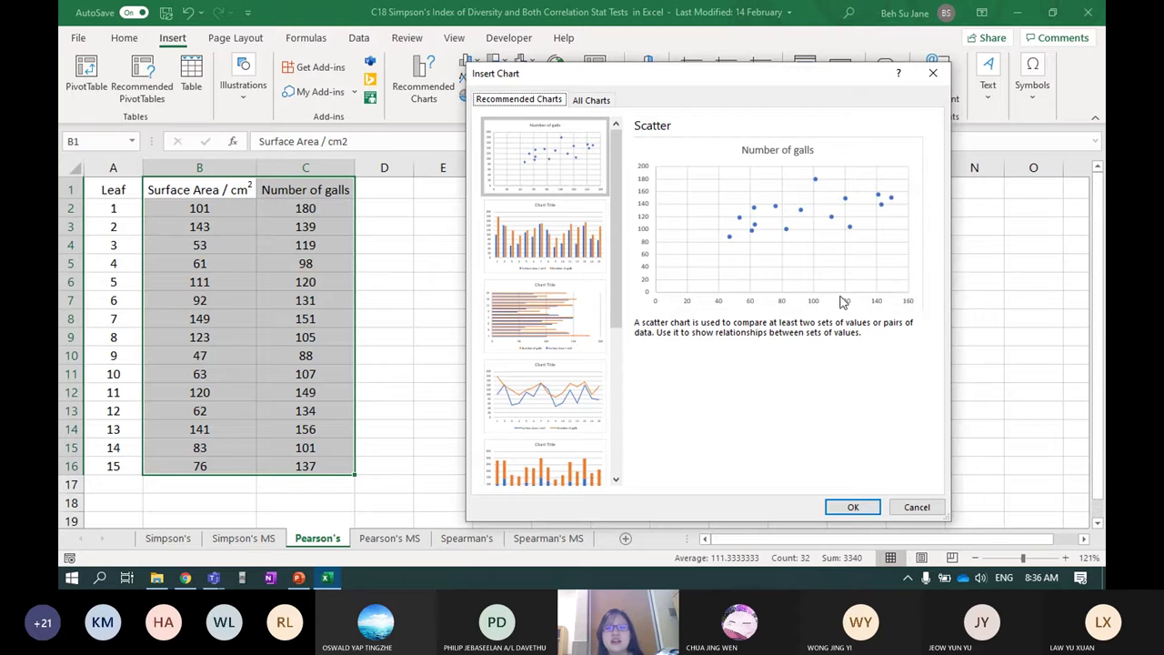
click(865, 507)
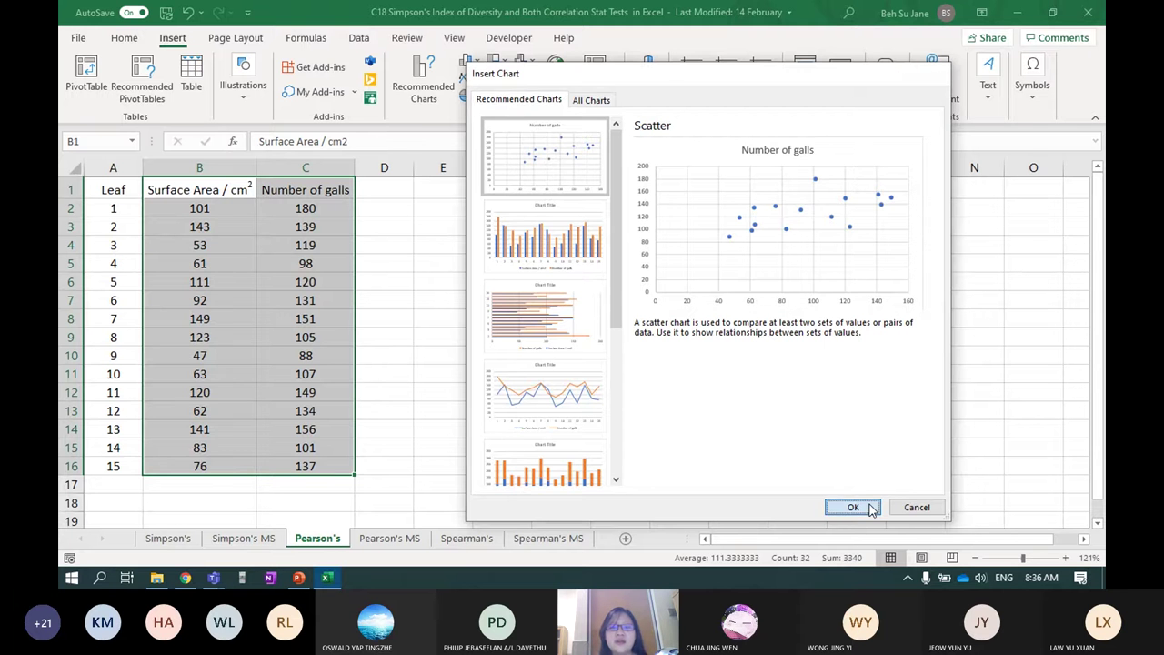
drag(655, 241, 700, 278)
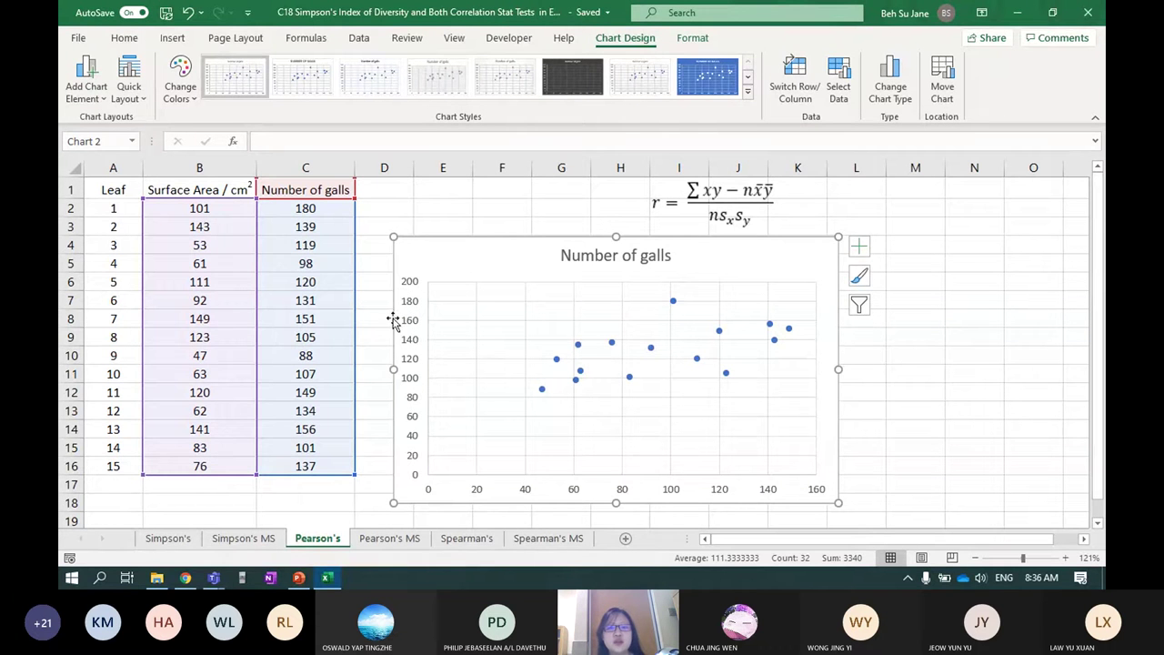
- Add primary horizontal and primary vertical axis titles to the scatter chart
click(100, 100)
mouse_move(106, 120)
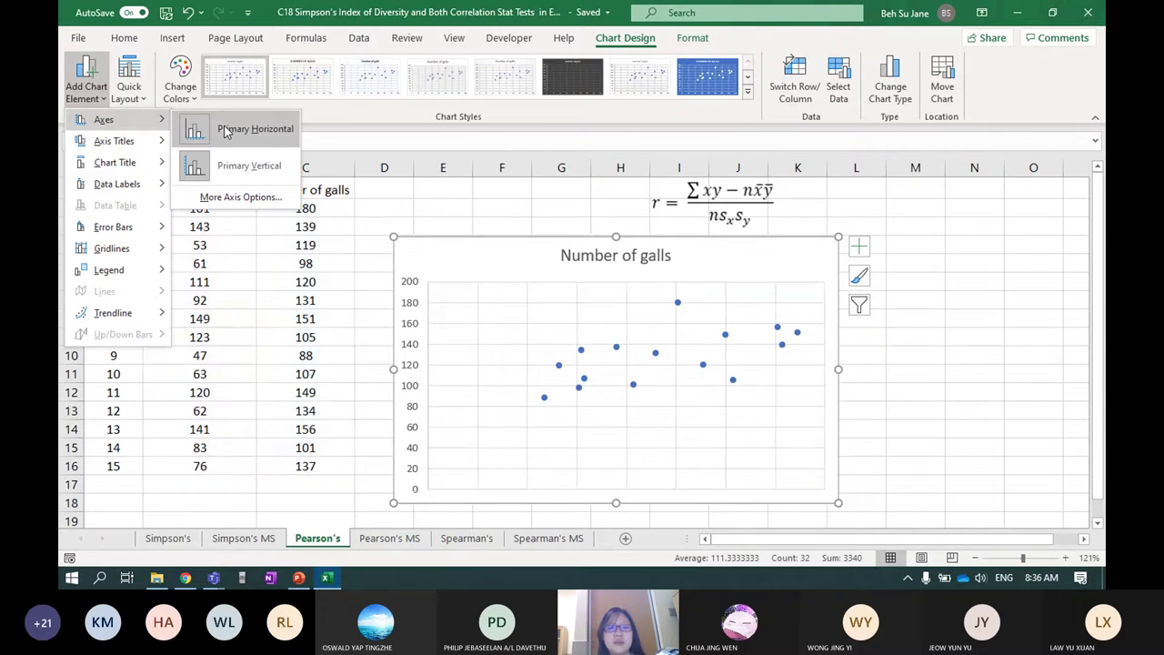
mouse_move(137, 142)
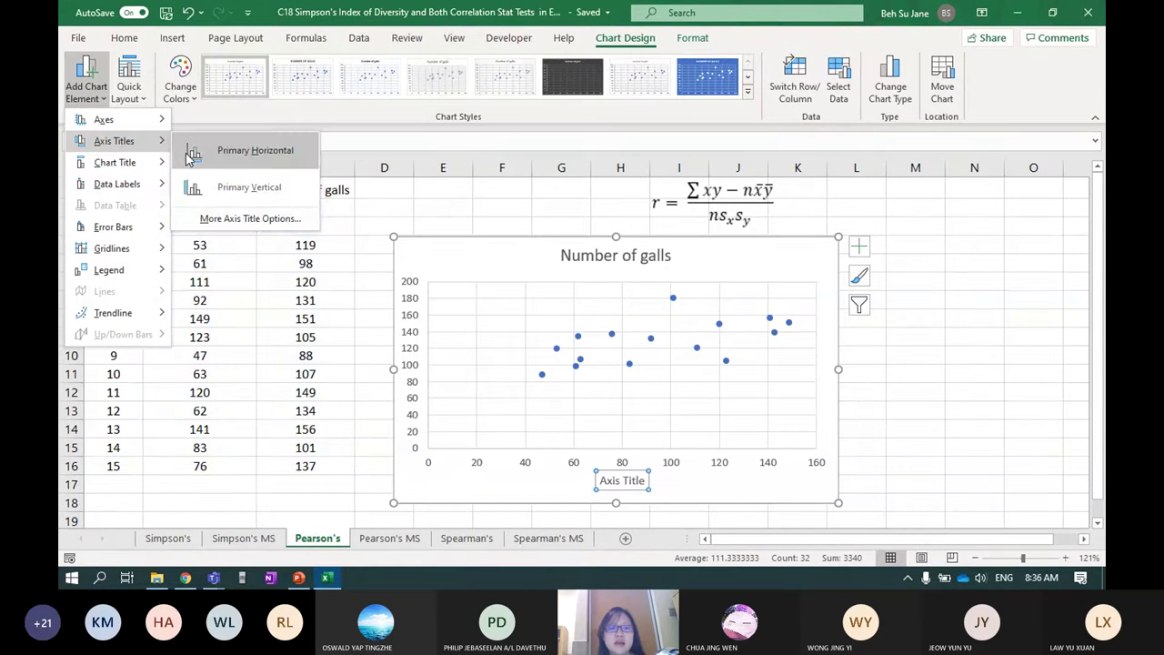
click(189, 156)
click(88, 91)
mouse_move(127, 143)
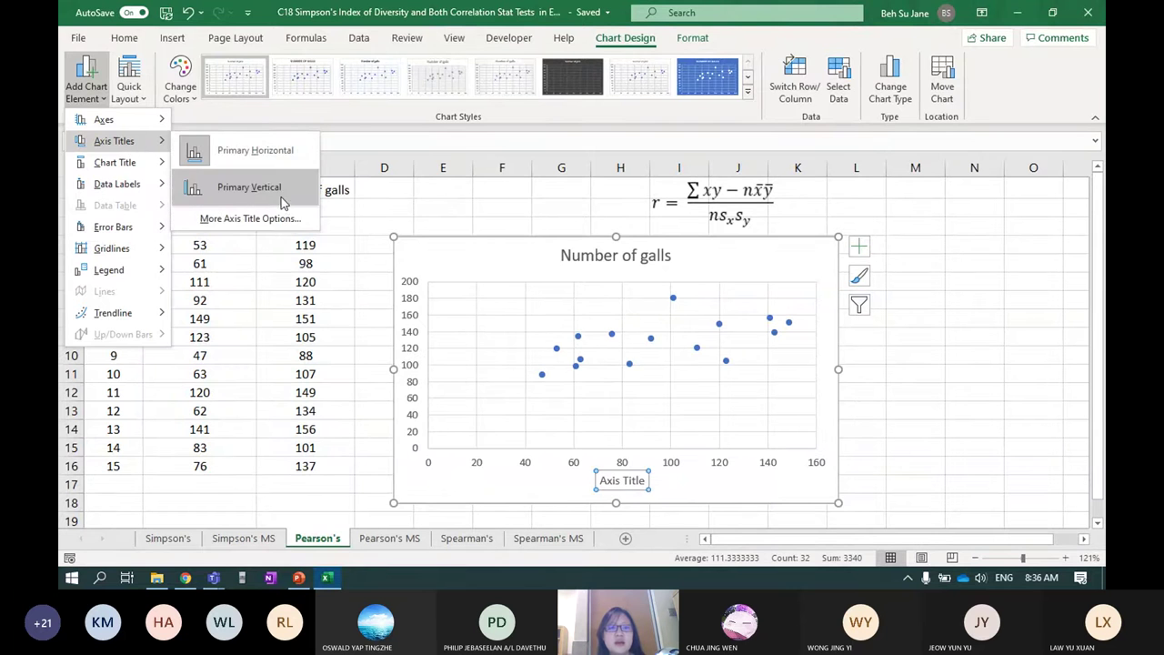
click(282, 202)
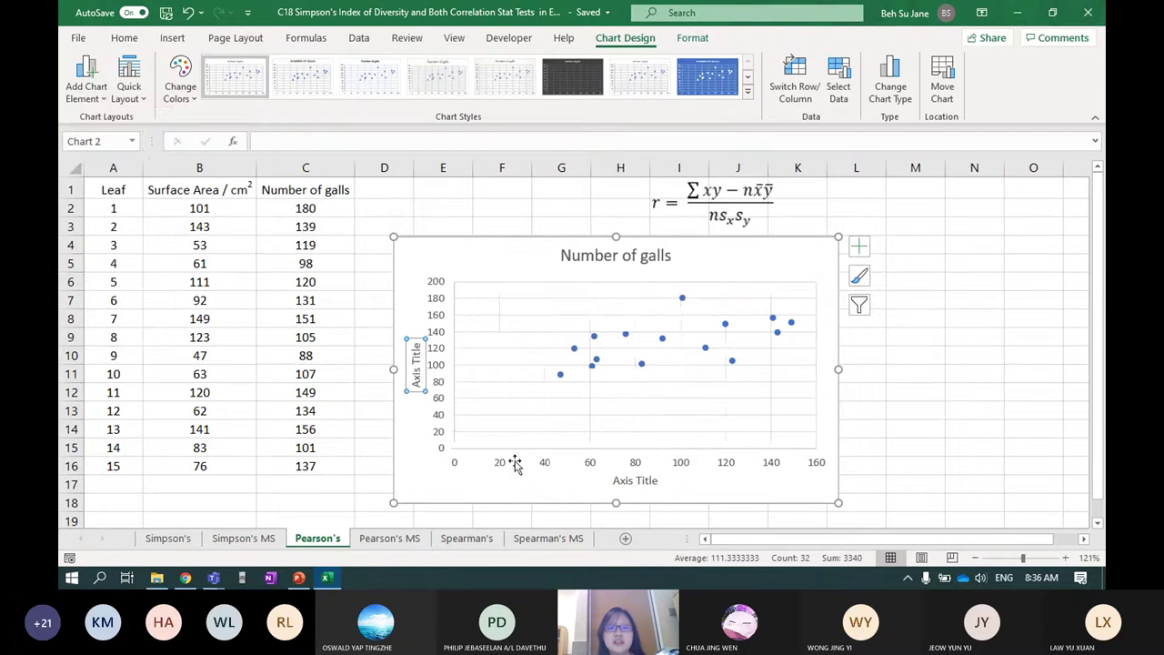
- Copy the heading text "Surface Area / cm2" from cell B1 and return to the chart's horizontal axis title
click(628, 485)
click(634, 481)
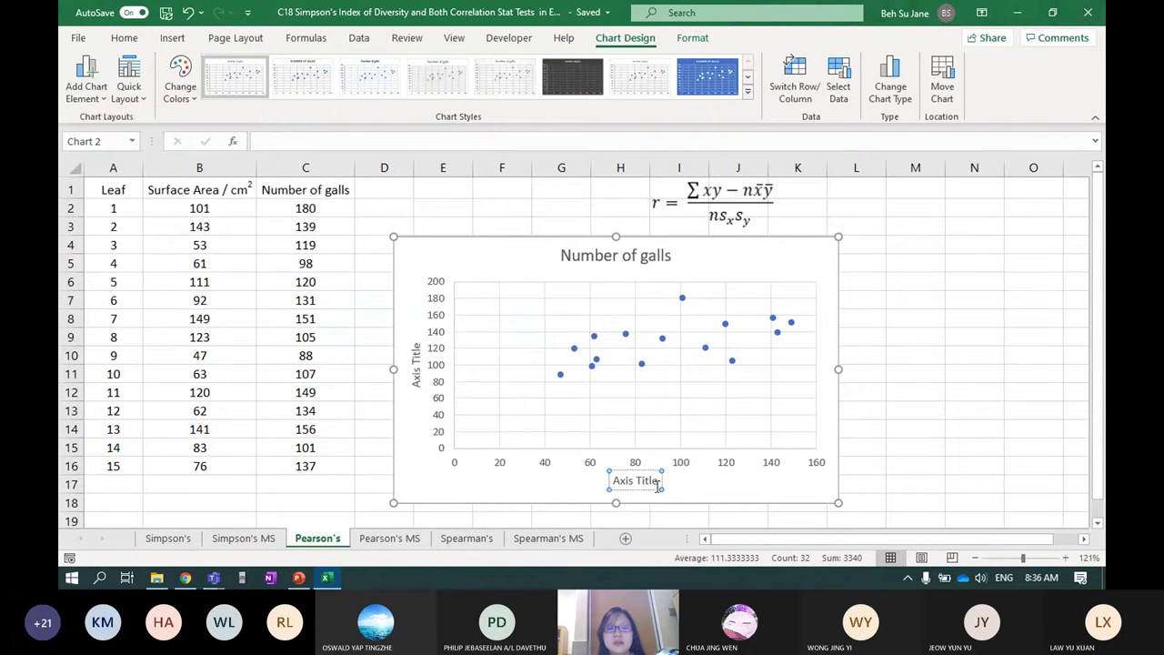
click(237, 191)
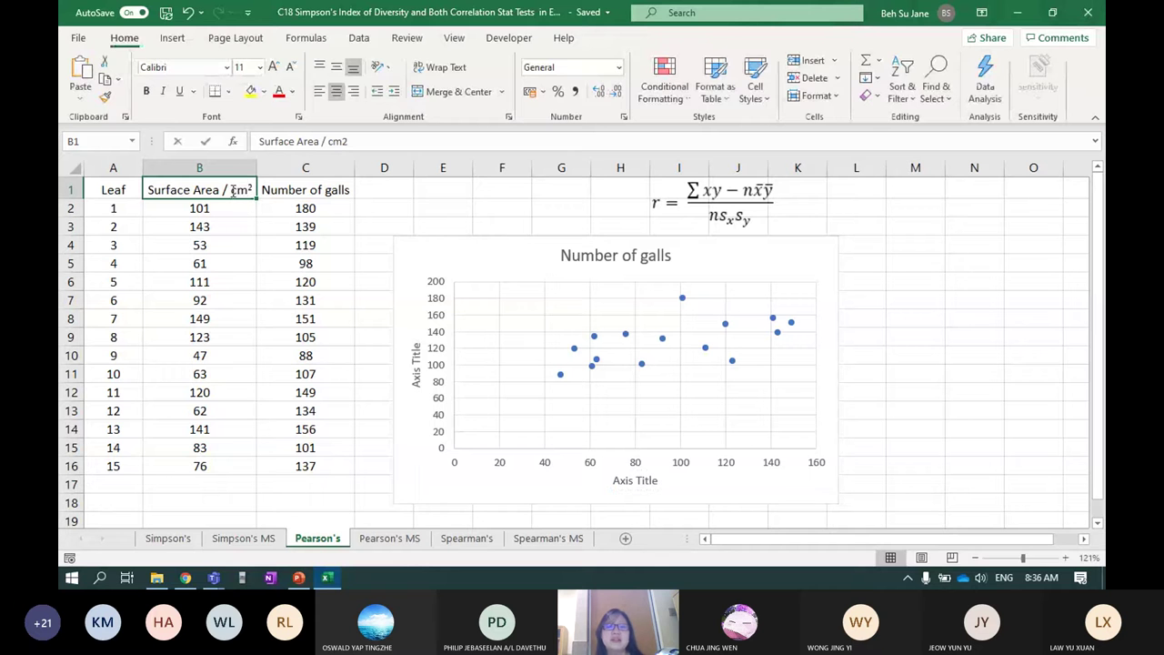
double_click(234, 191)
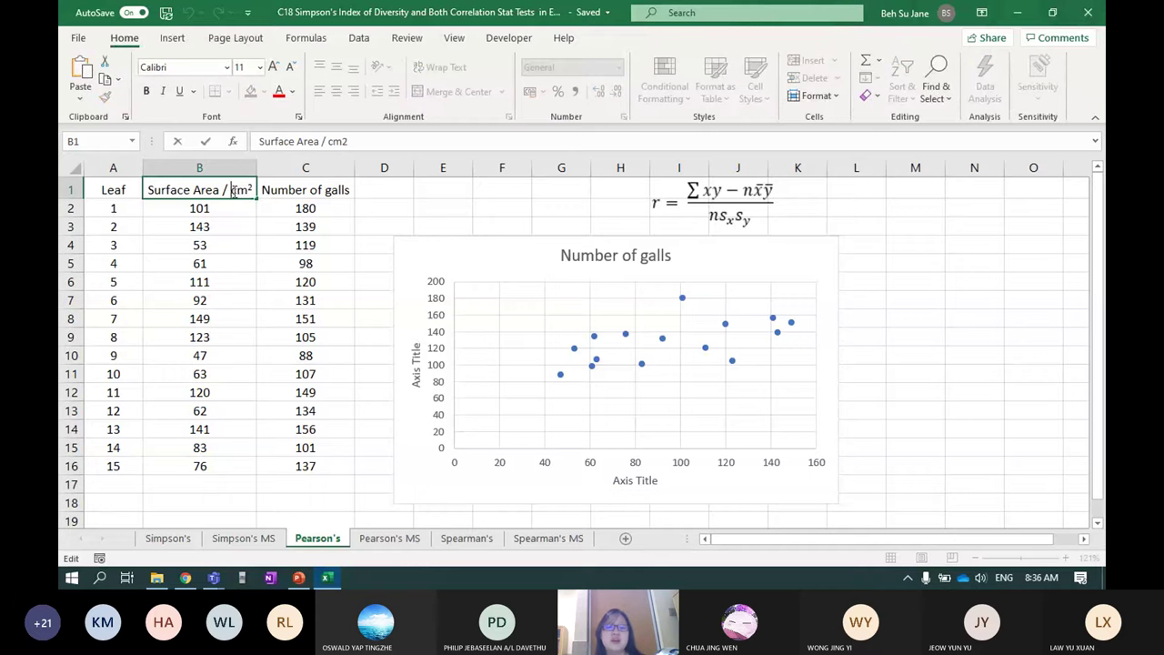
click(634, 482)
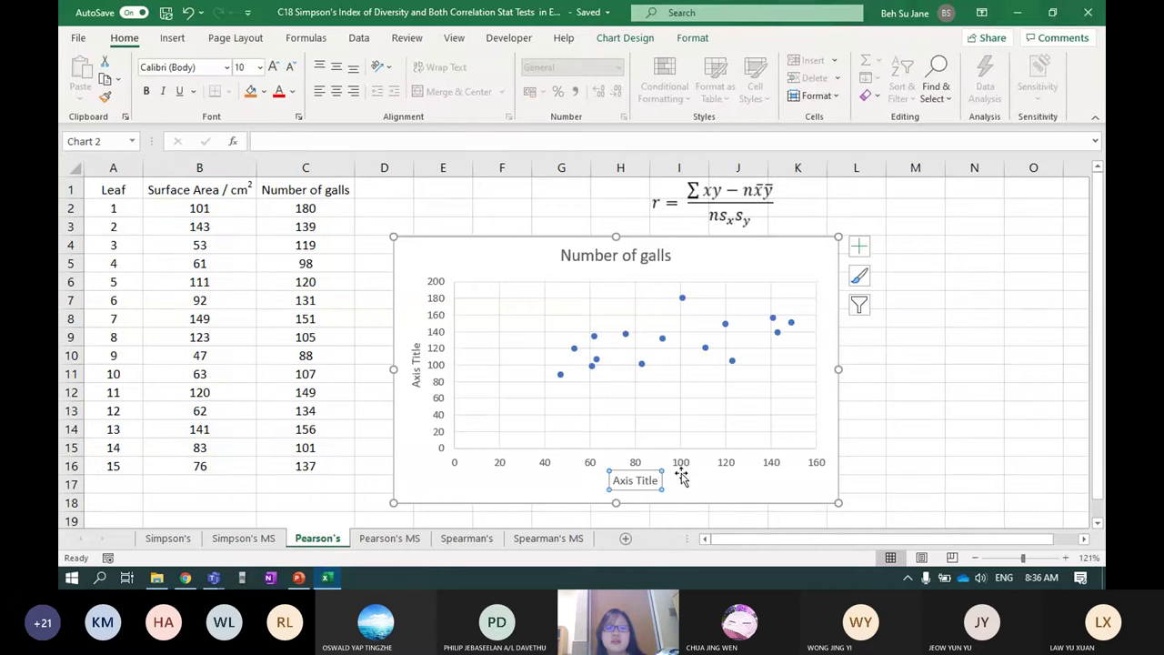
- Replace the chart's horizontal axis title with "Surface Area / cm2"
click(559, 375)
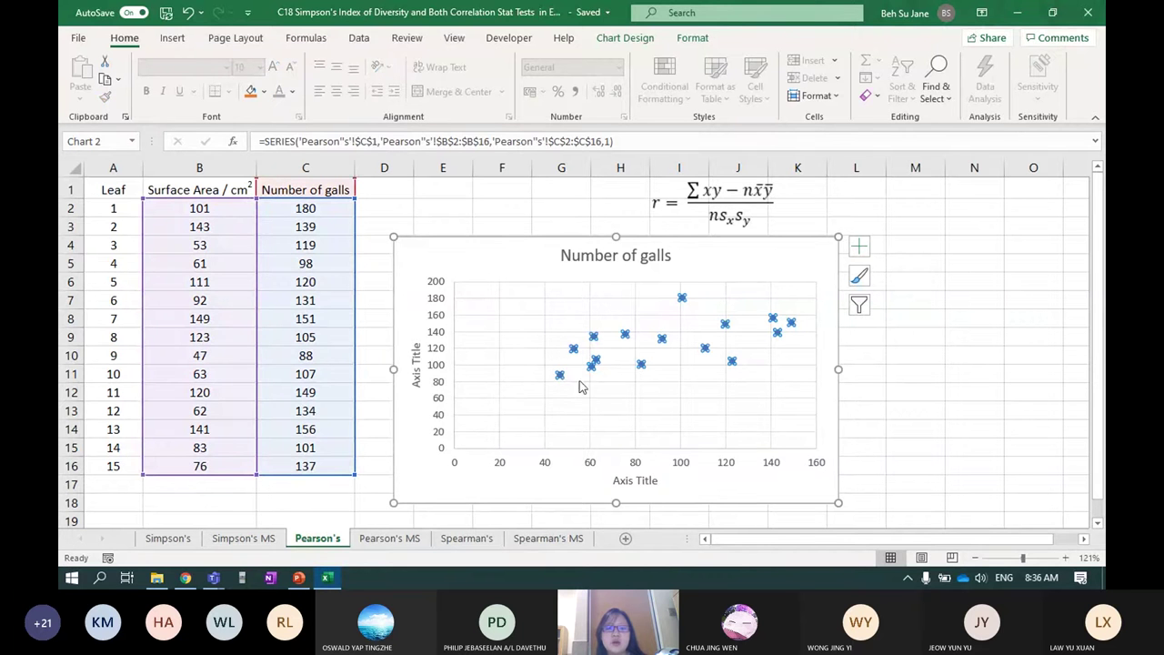
mouse_move(561, 378)
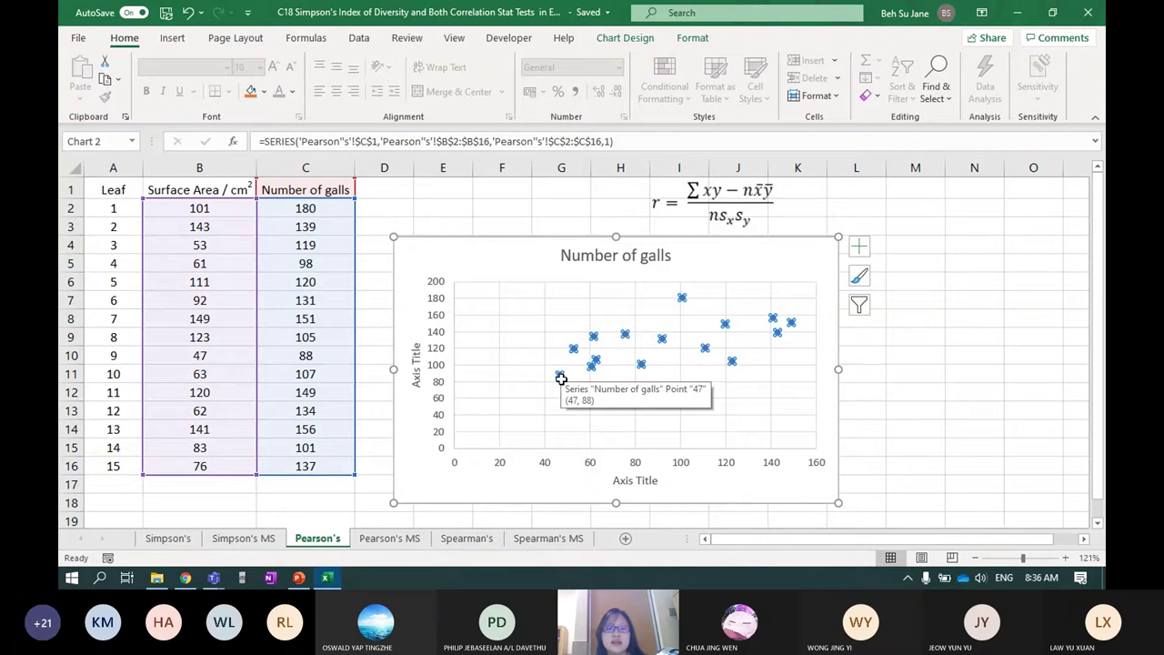
click(642, 482)
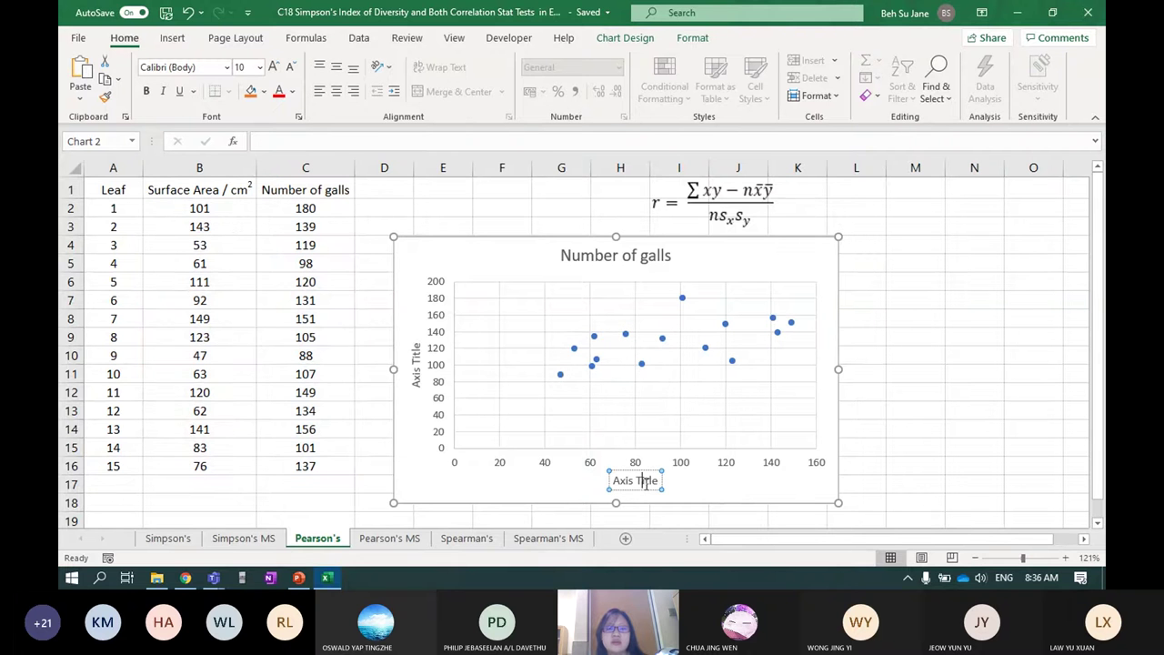
click(652, 480)
text(aSurface Area / cm2)
text(Surface Area / cm2)
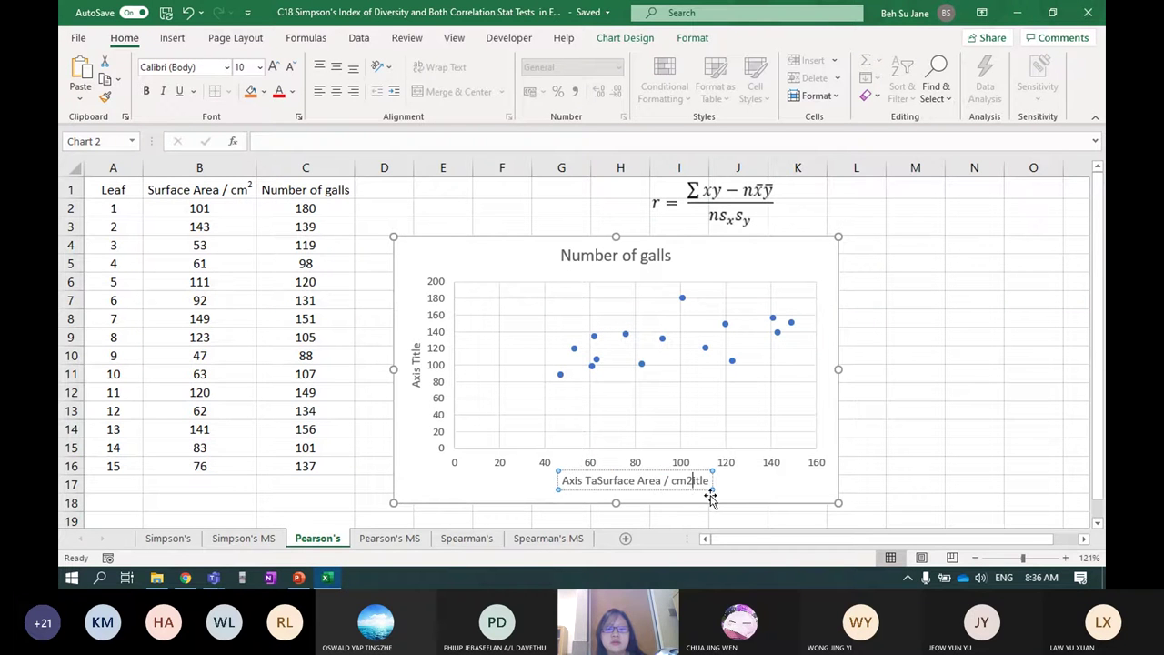
key(ctrl+a)
text(Surface Area / cm2)
click(907, 449)
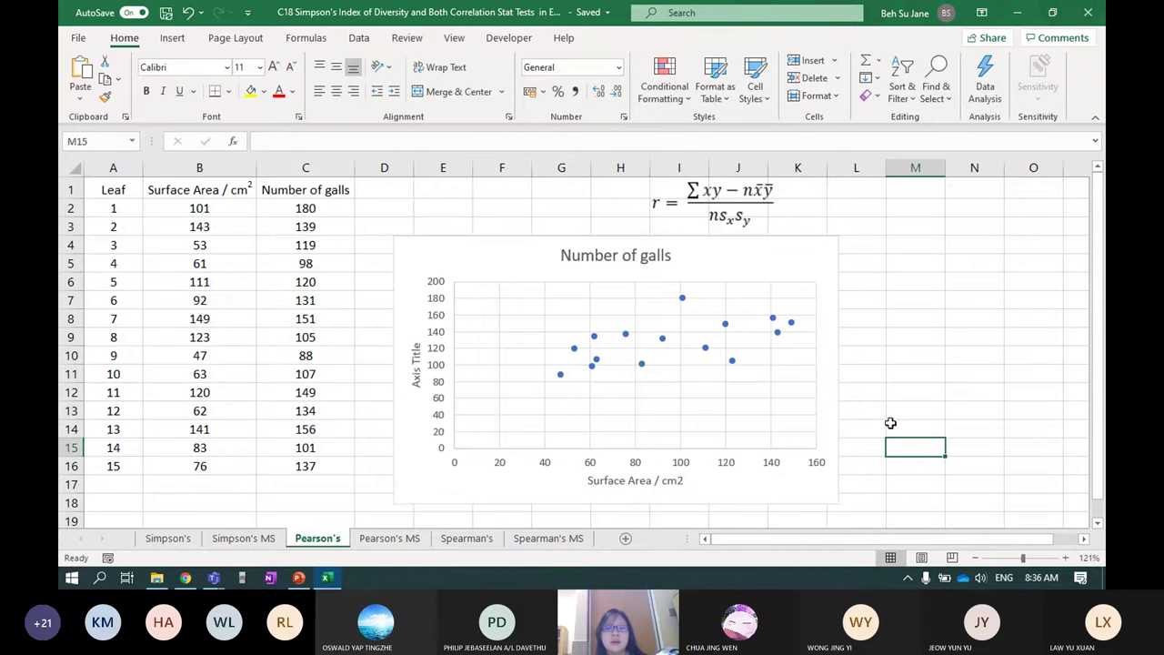
- Set the chart's vertical axis title to "No. of galls"
click(597, 255)
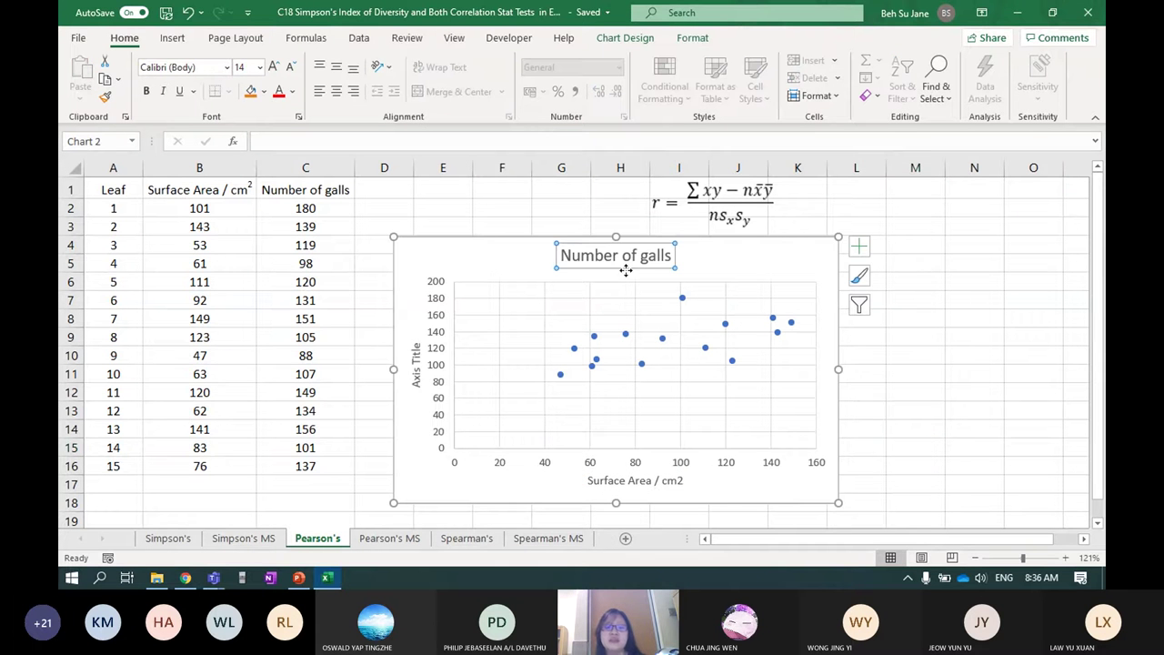
click(415, 375)
click(417, 380)
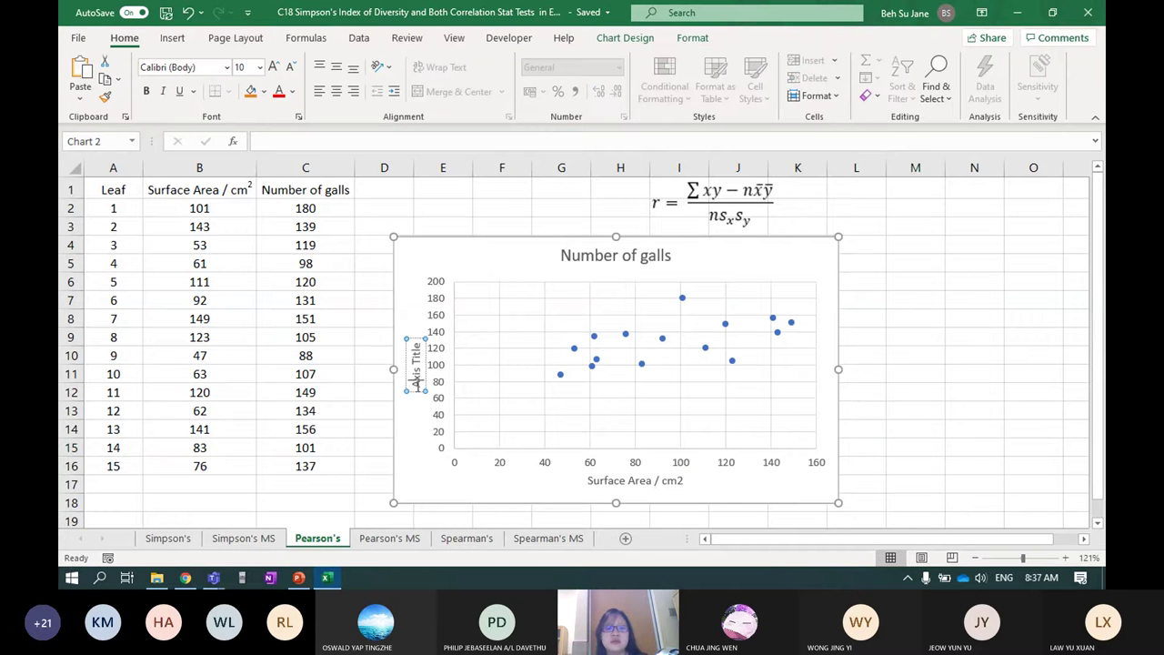
key(ctrl+a)
text(No.)
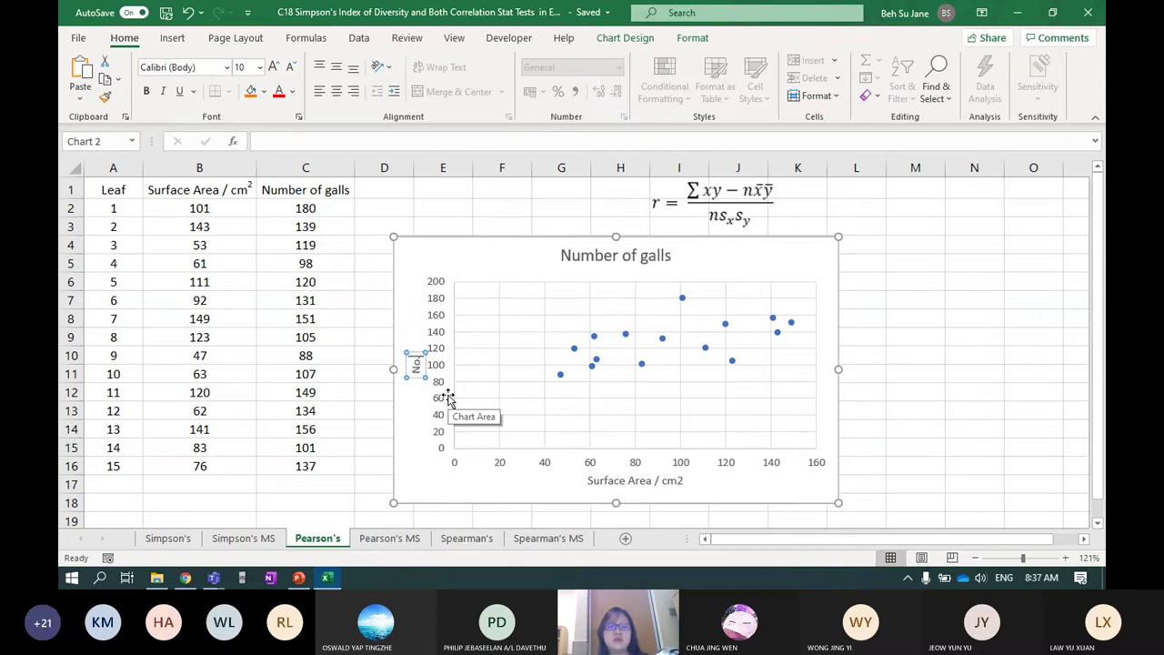
text( of galls)
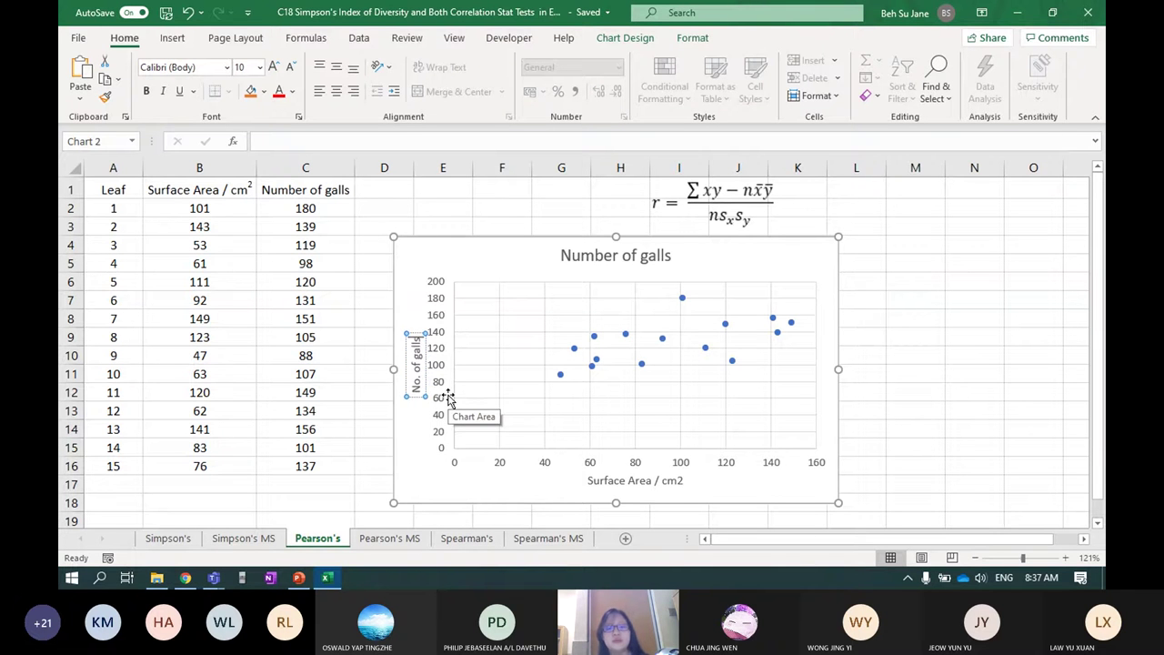
- Delete the "Number of galls" title above the scatter chart
click(621, 261)
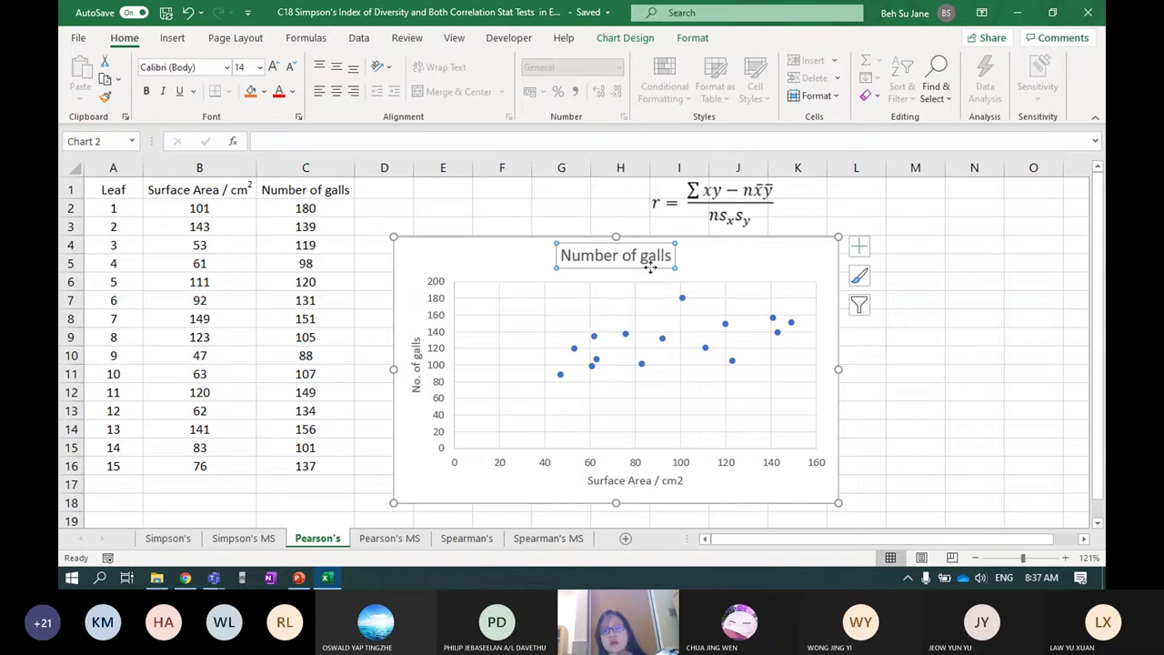
key(Delete)
click(977, 407)
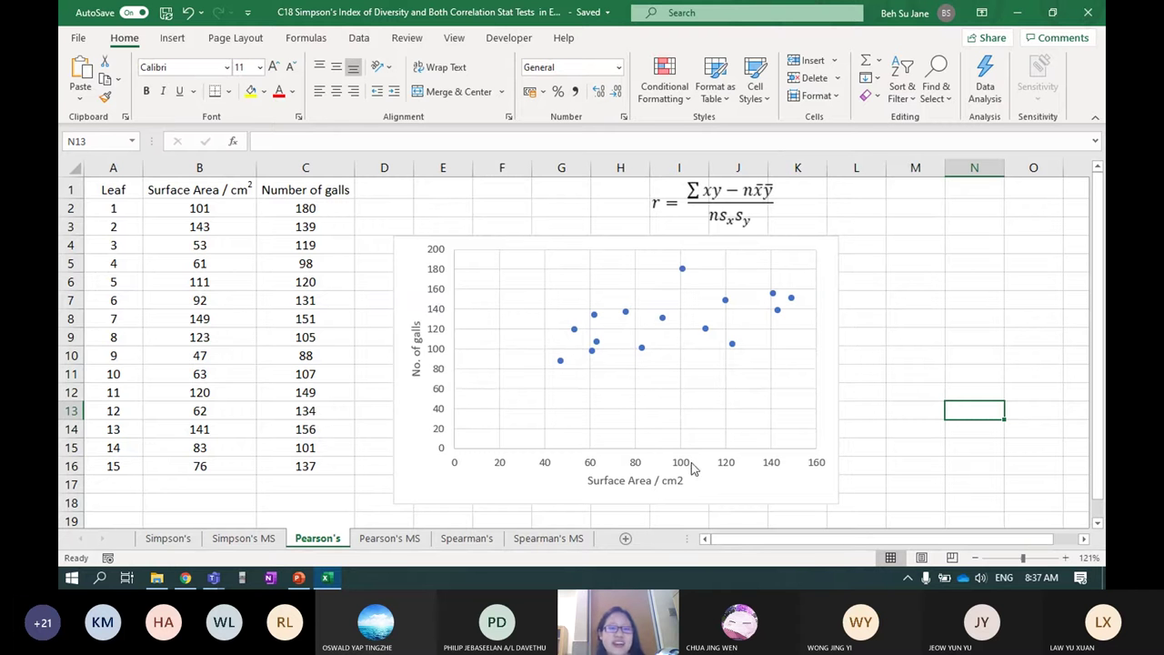
- Compare the surface area and galls columns with the plotted points, matching leaf 9's pair of values to its point on the chart
drag(182, 189, 187, 467)
drag(317, 182, 315, 471)
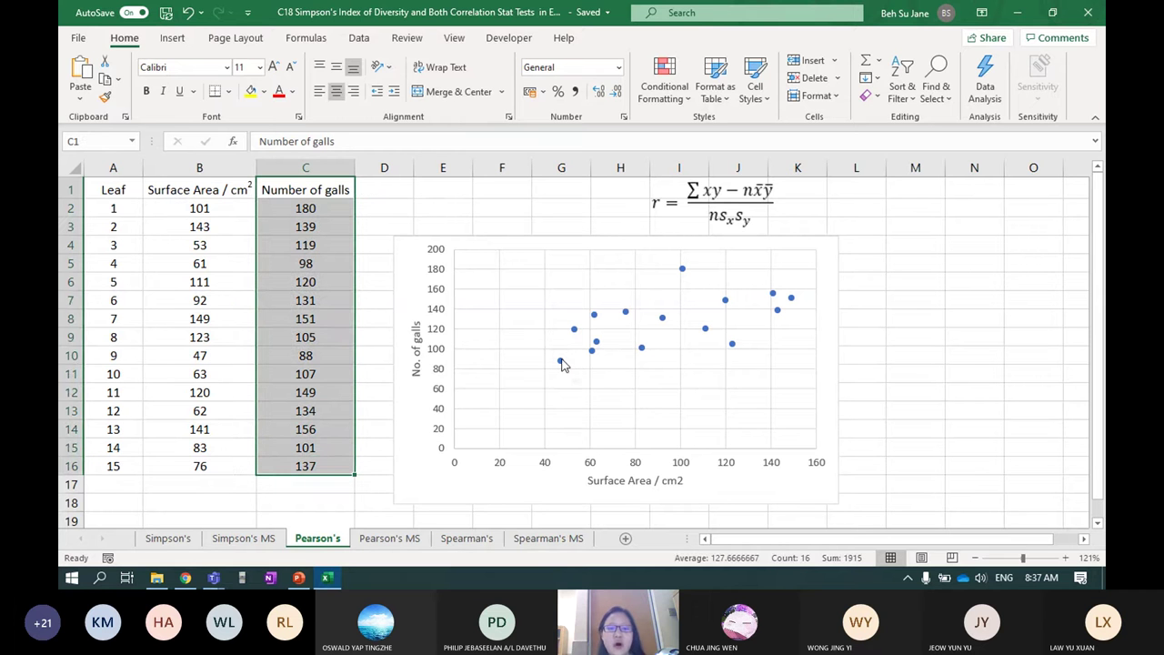
mouse_move(562, 364)
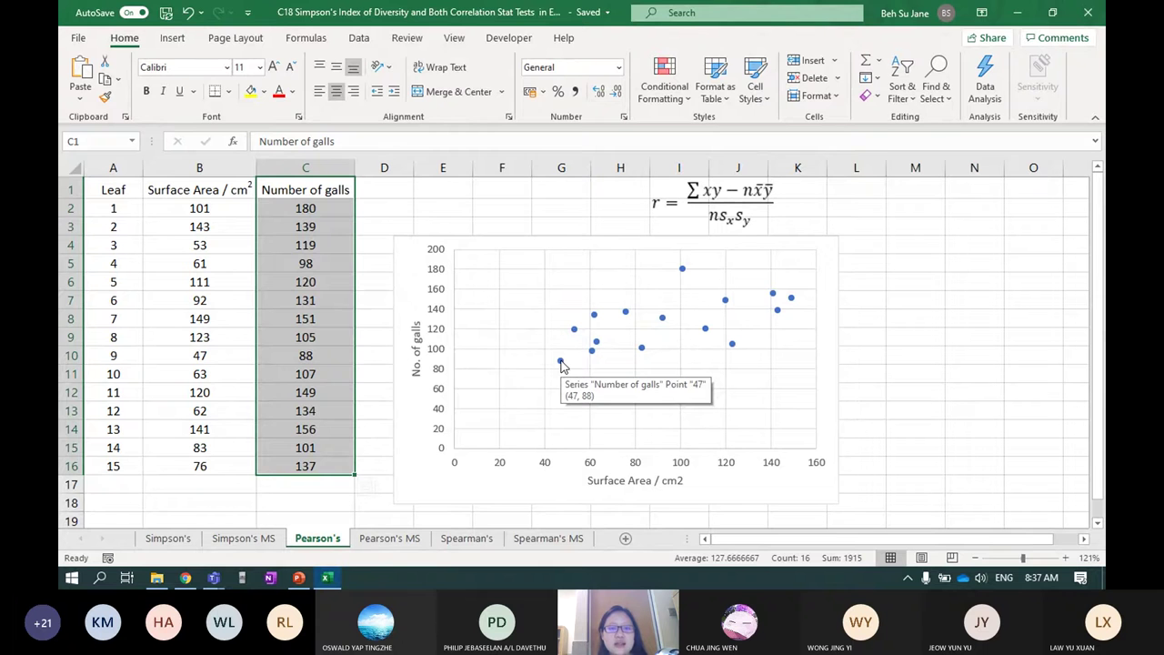
drag(199, 354, 293, 355)
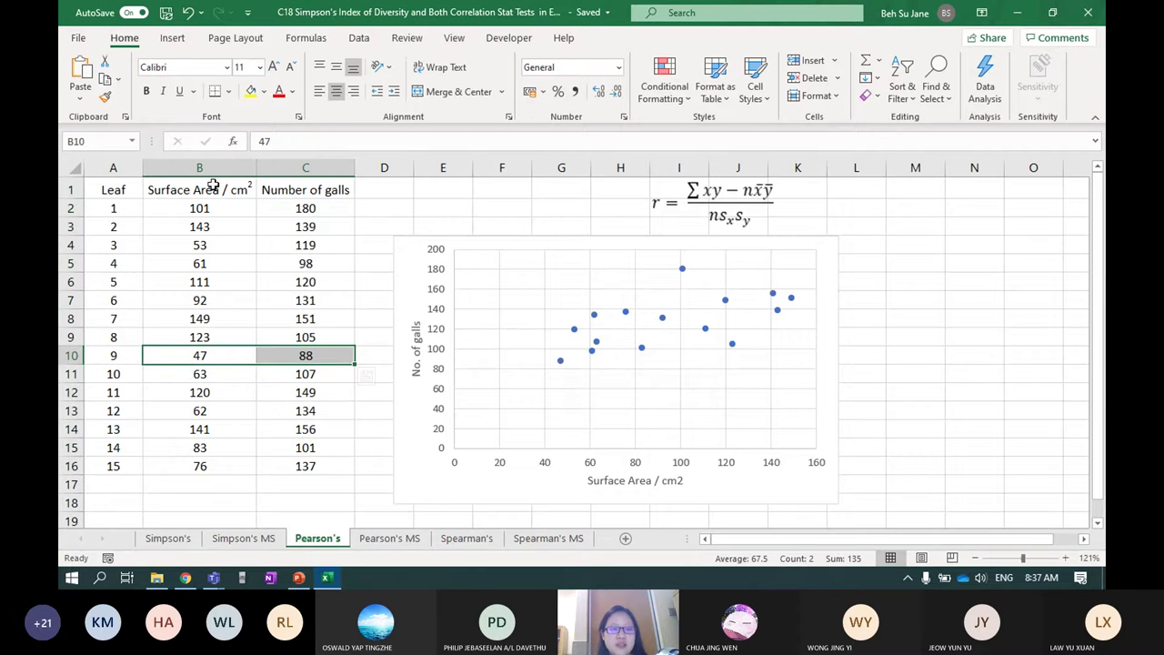
click(328, 360)
click(749, 338)
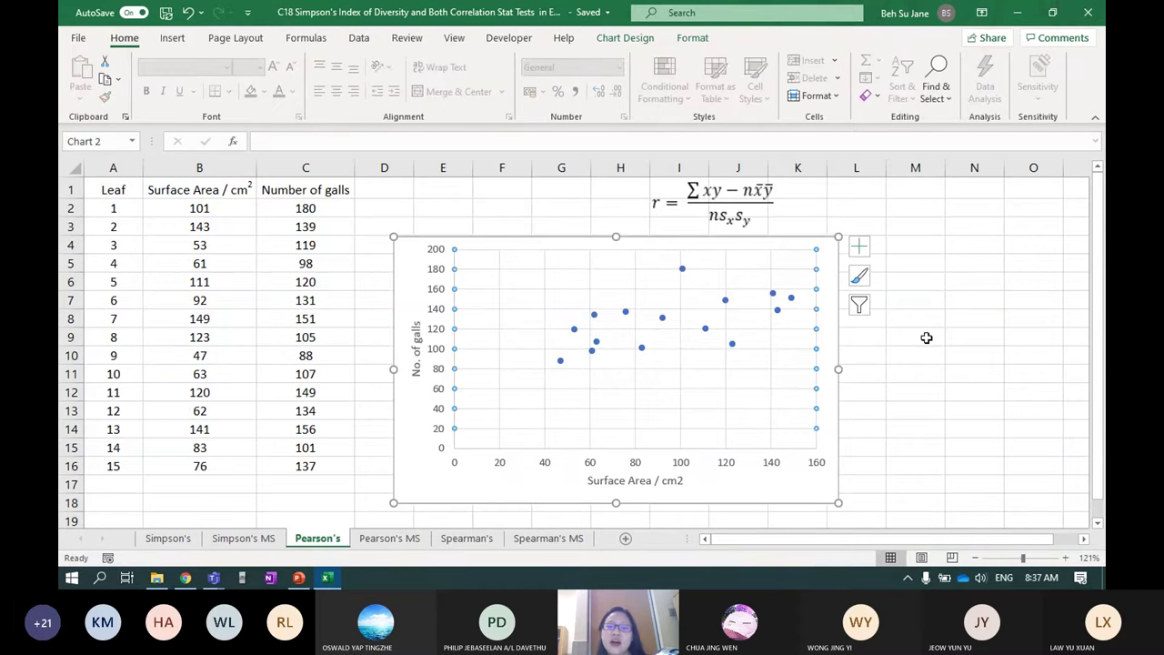
click(844, 343)
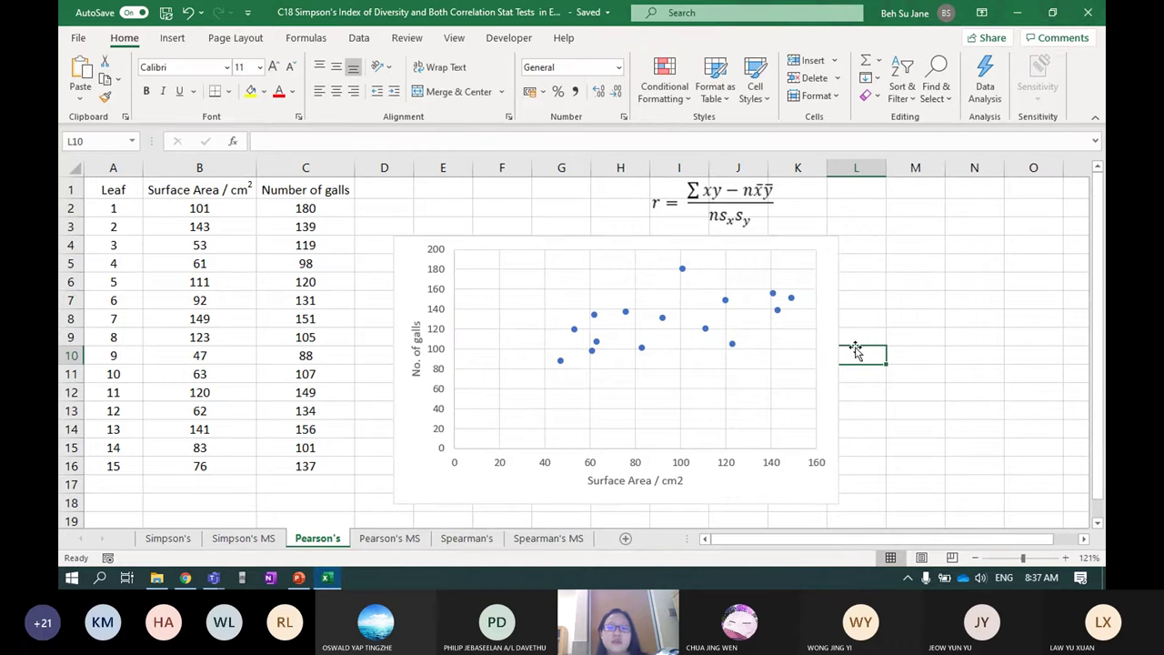
- Add a linear trendline to the surface area and galls scatter chart
click(830, 339)
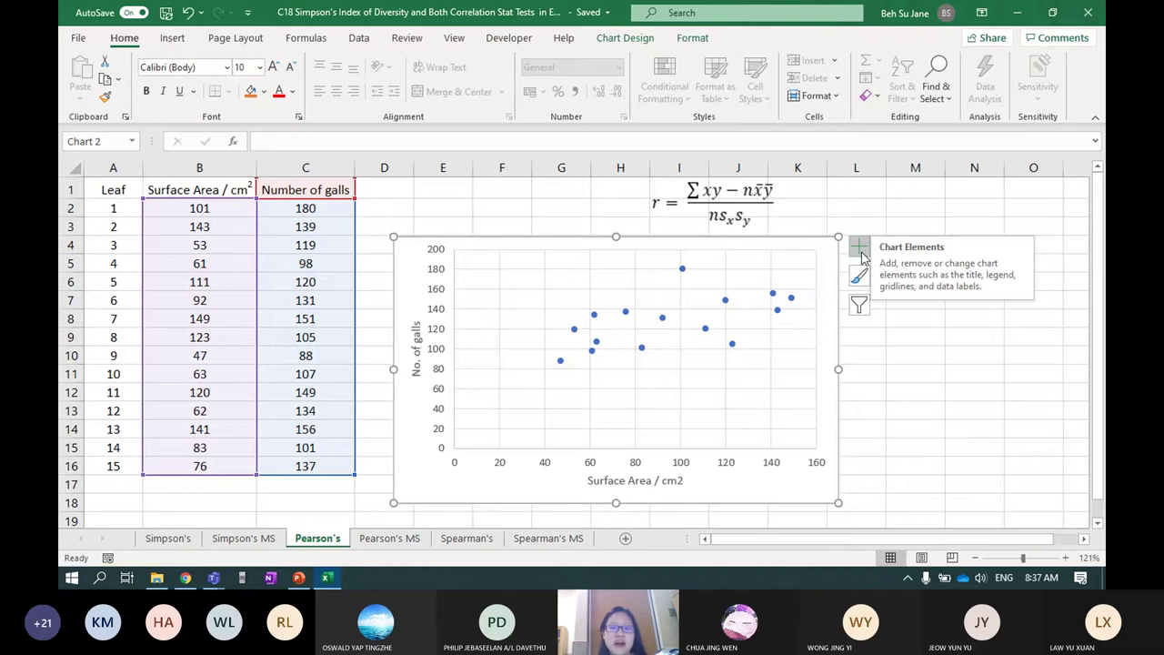
click(624, 37)
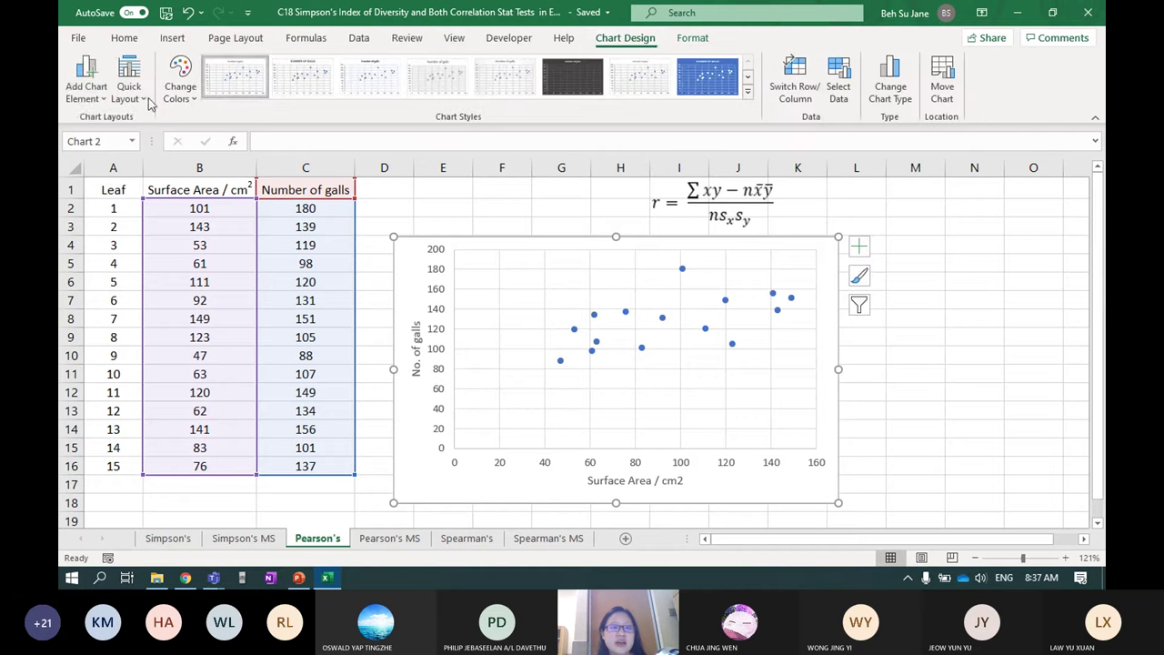
click(100, 98)
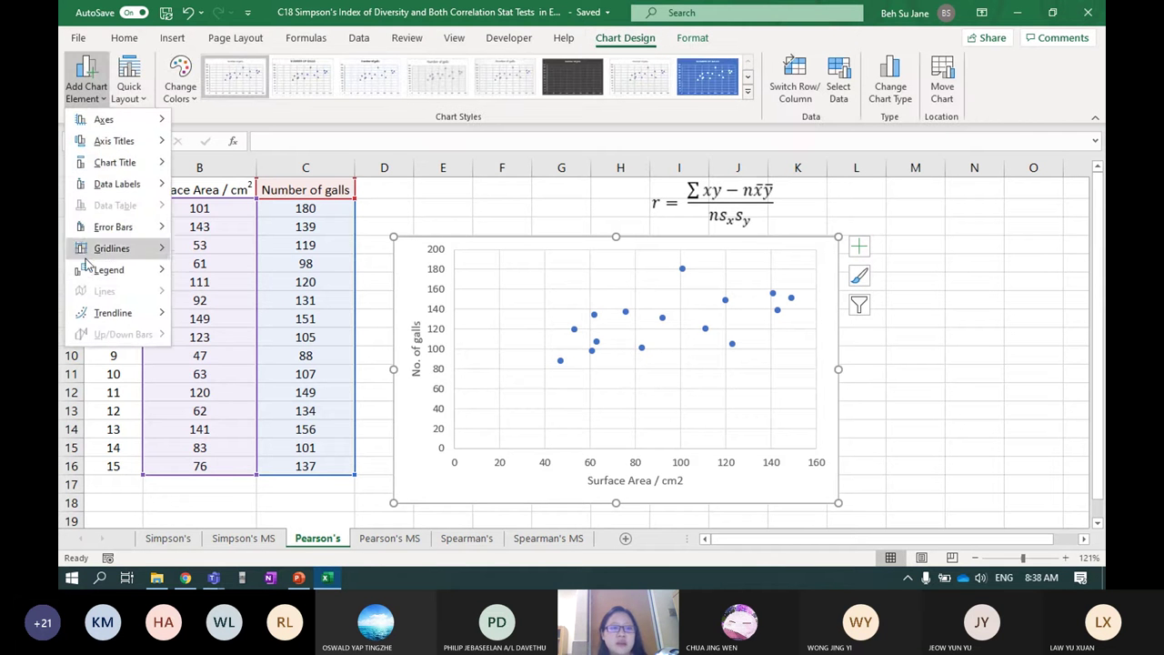
mouse_move(88, 273)
mouse_move(91, 314)
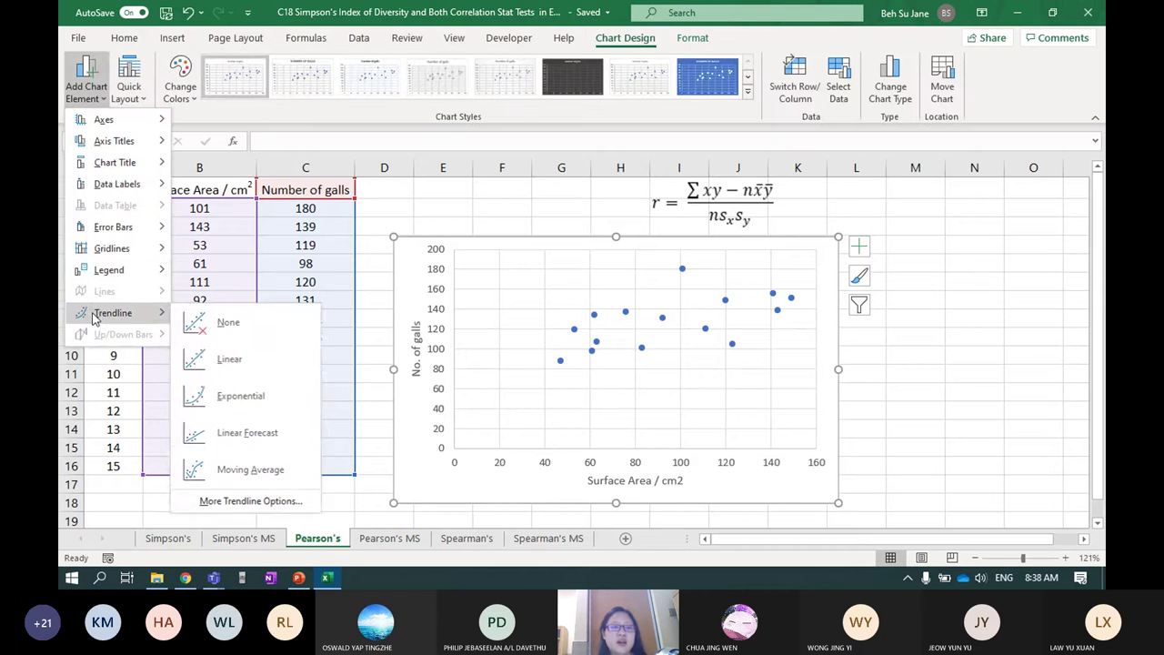
click(211, 375)
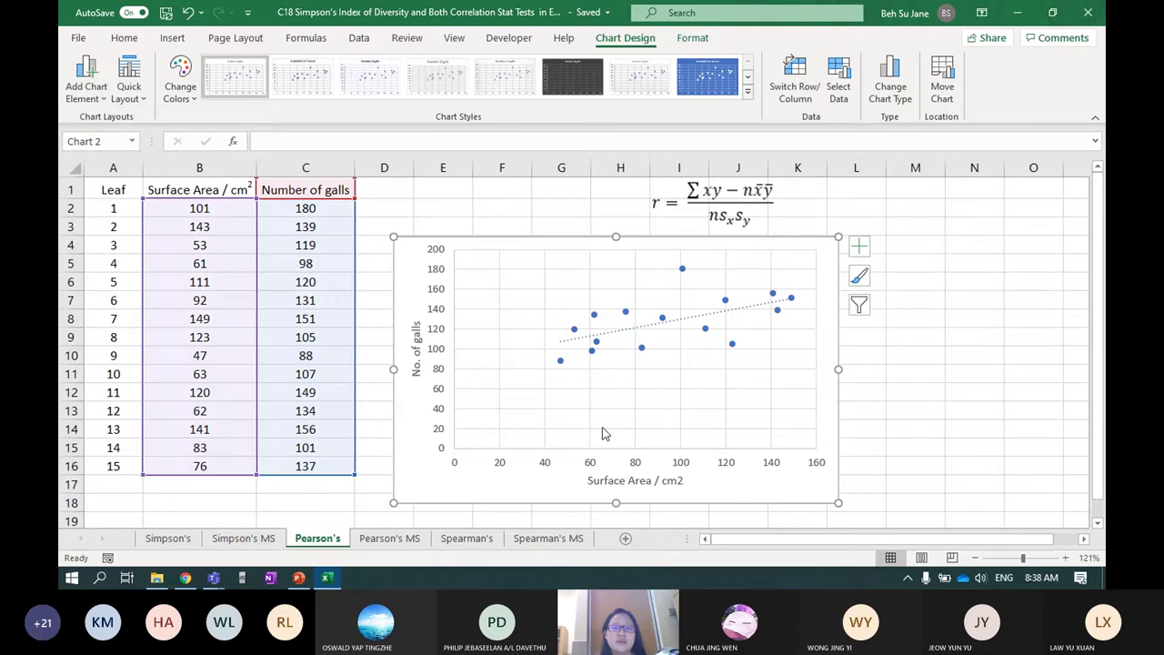
click(942, 393)
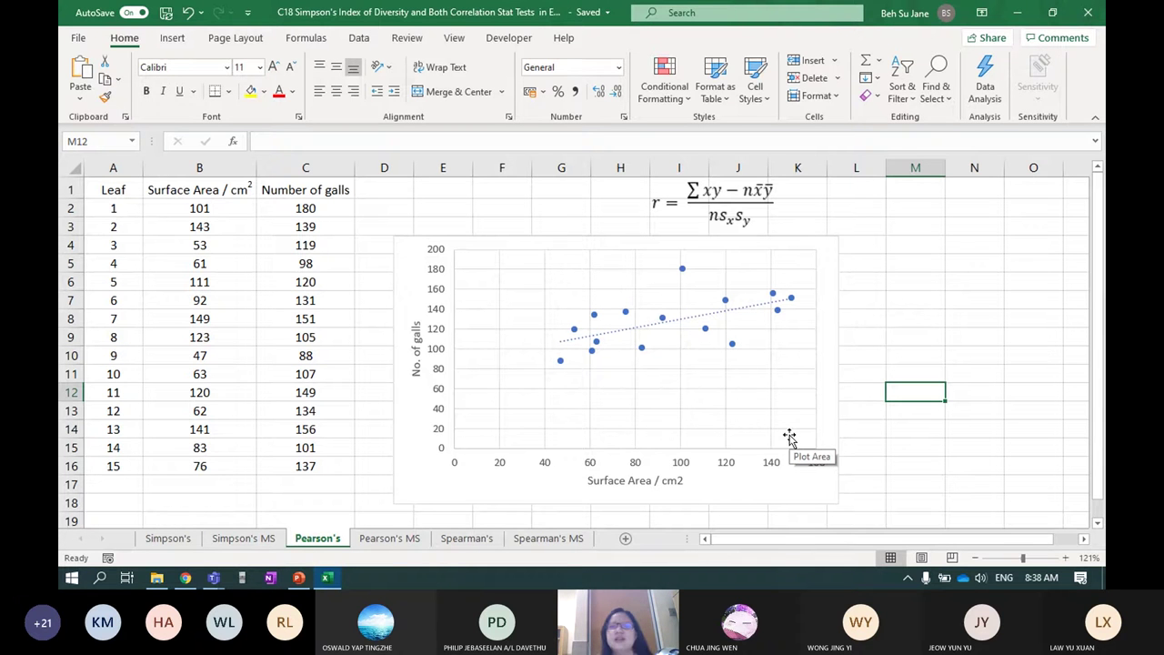
- Set the minimum bound of the chart's horizontal Surface Area axis to 40
click(781, 377)
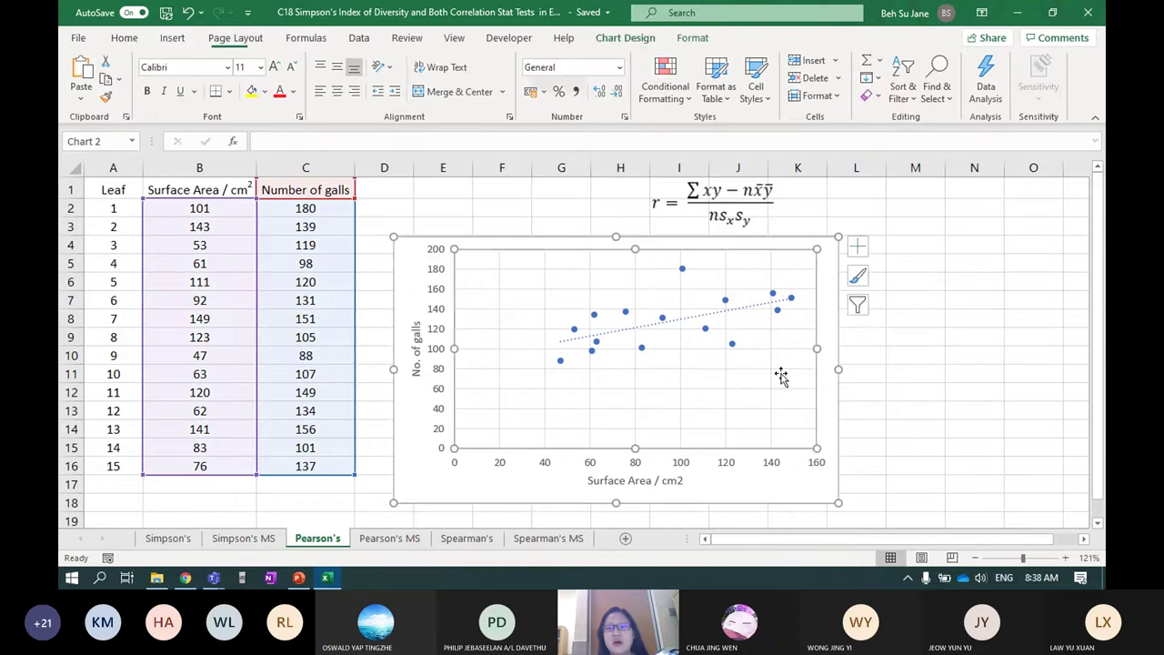
click(859, 247)
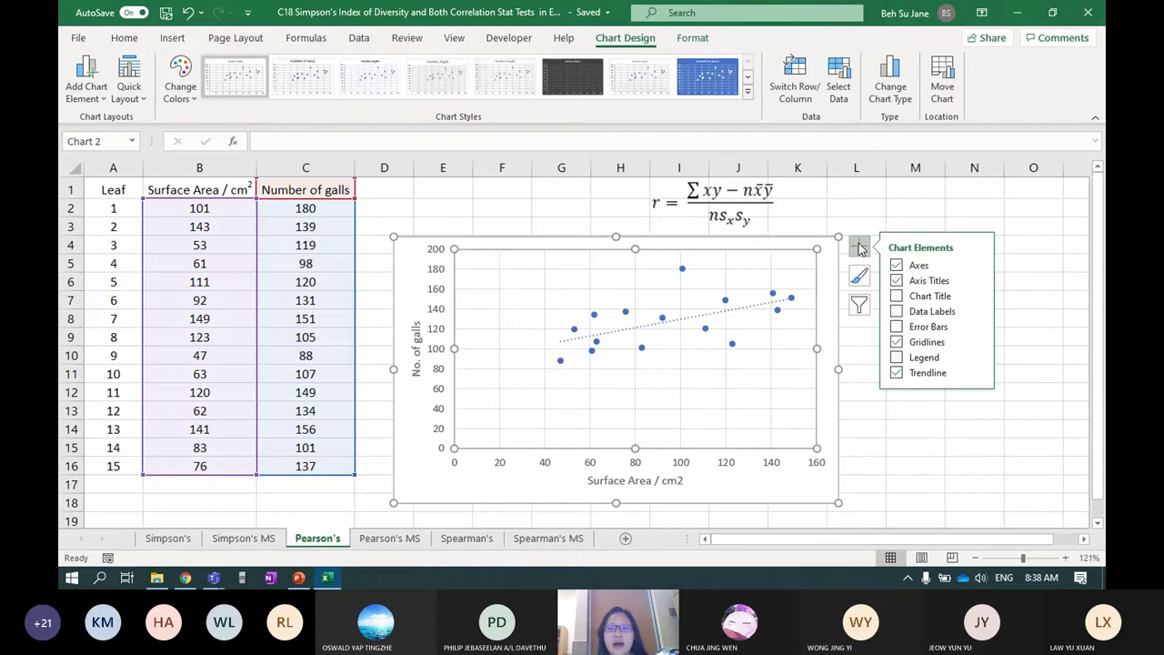
click(765, 464)
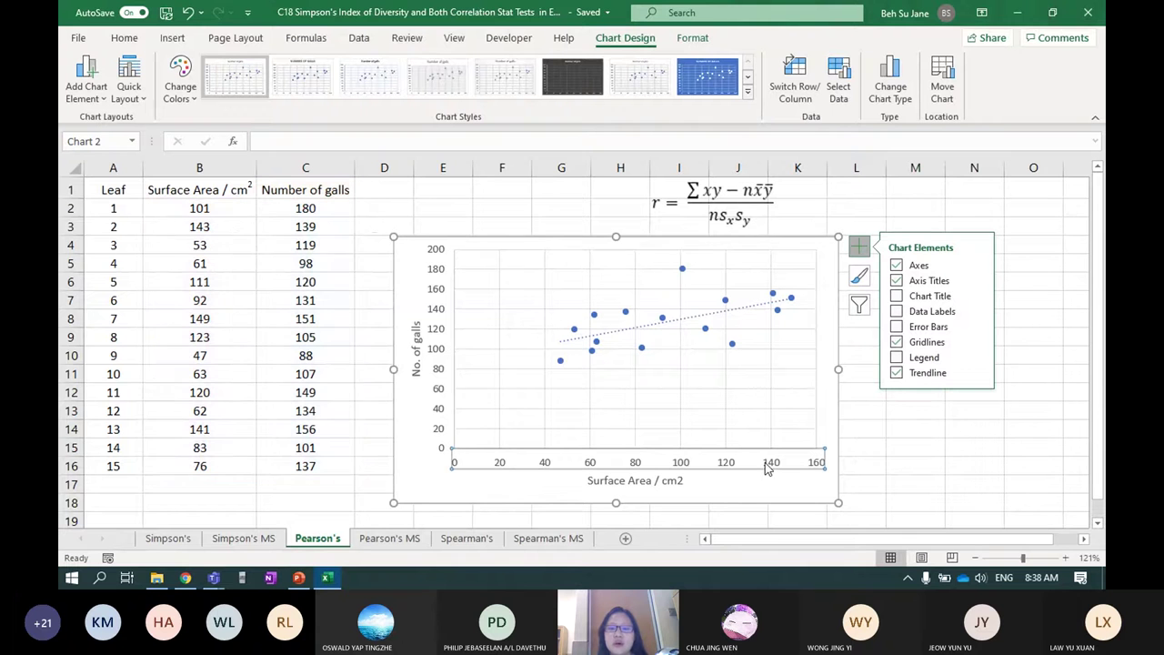
double_click(765, 462)
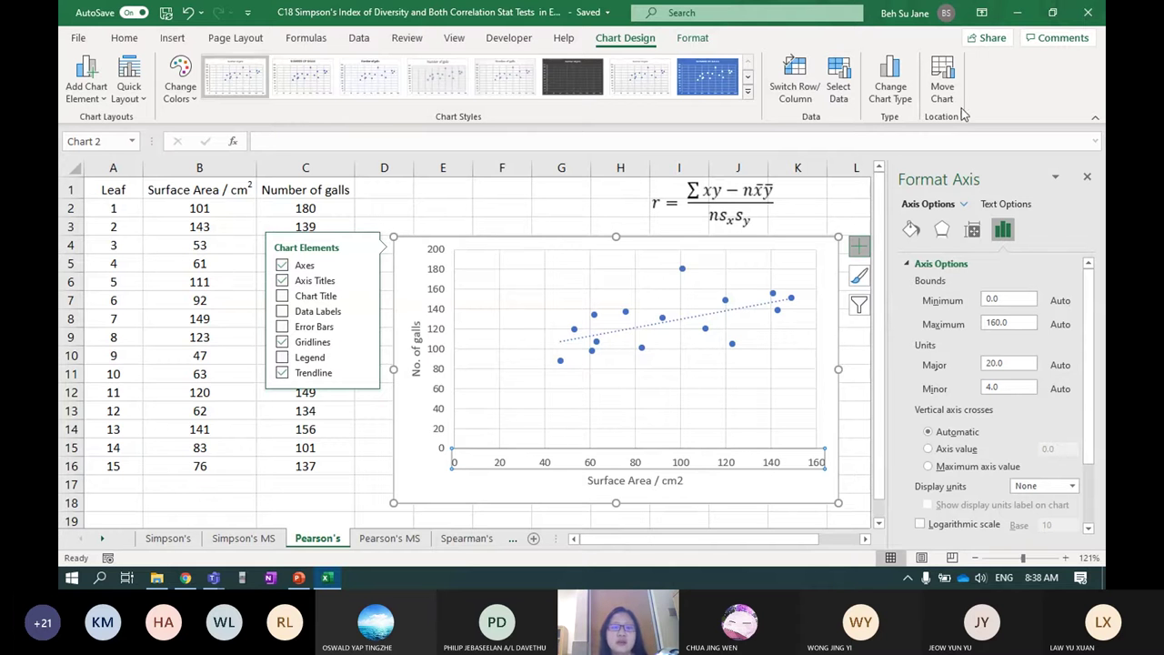
right_click(748, 471)
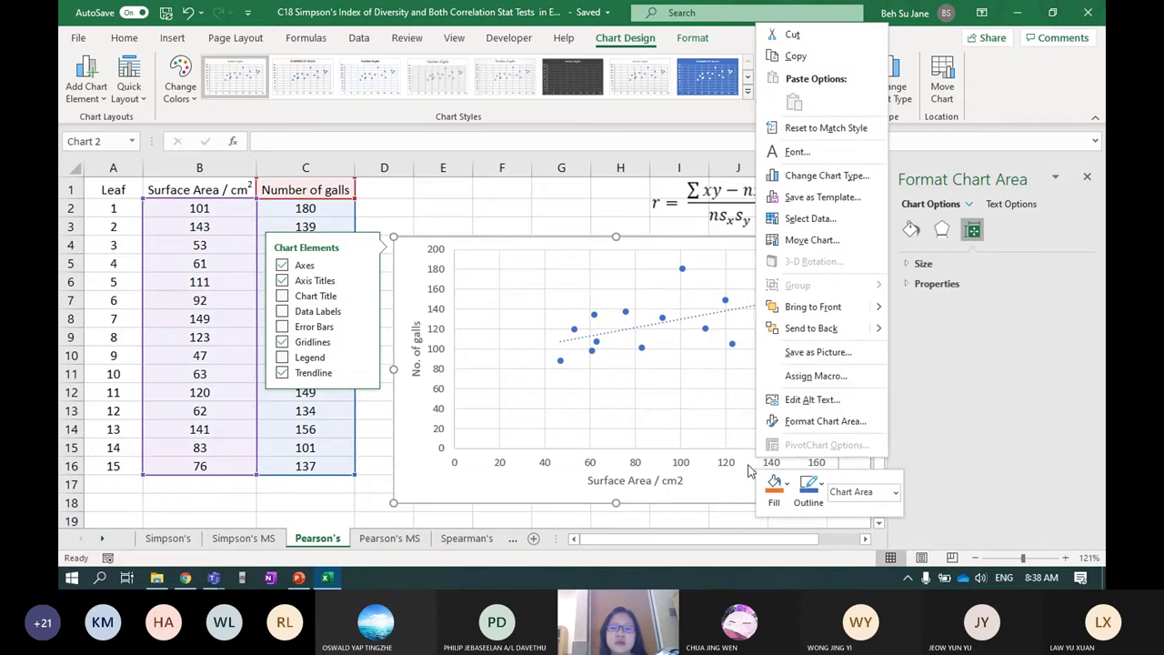
key(Escape)
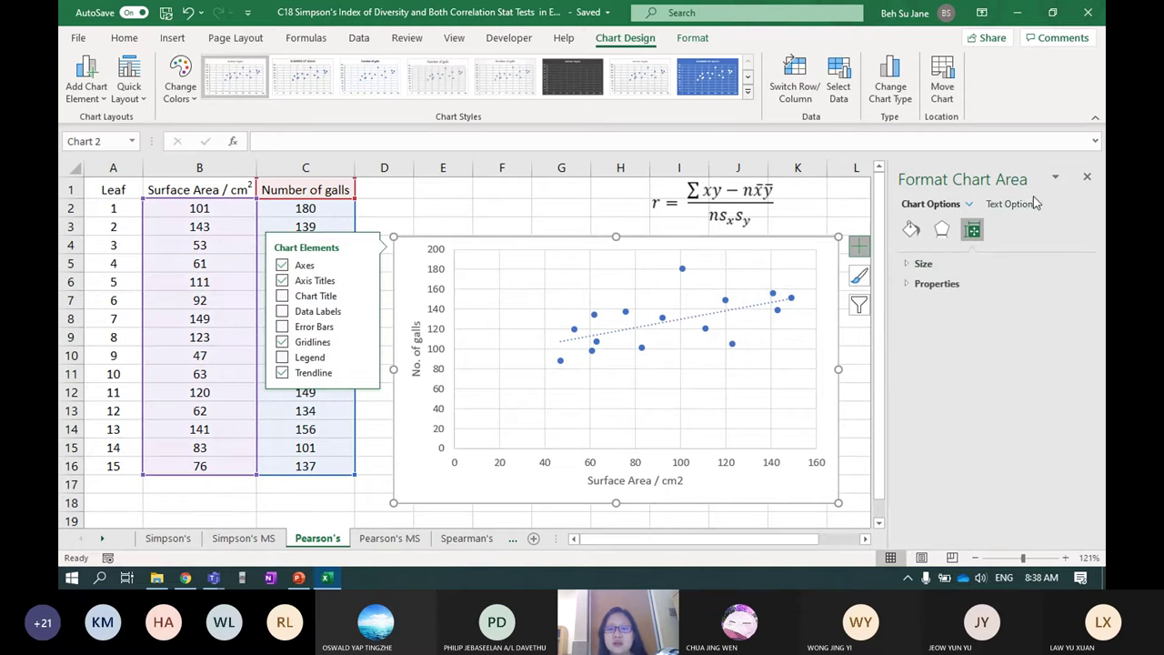
click(776, 470)
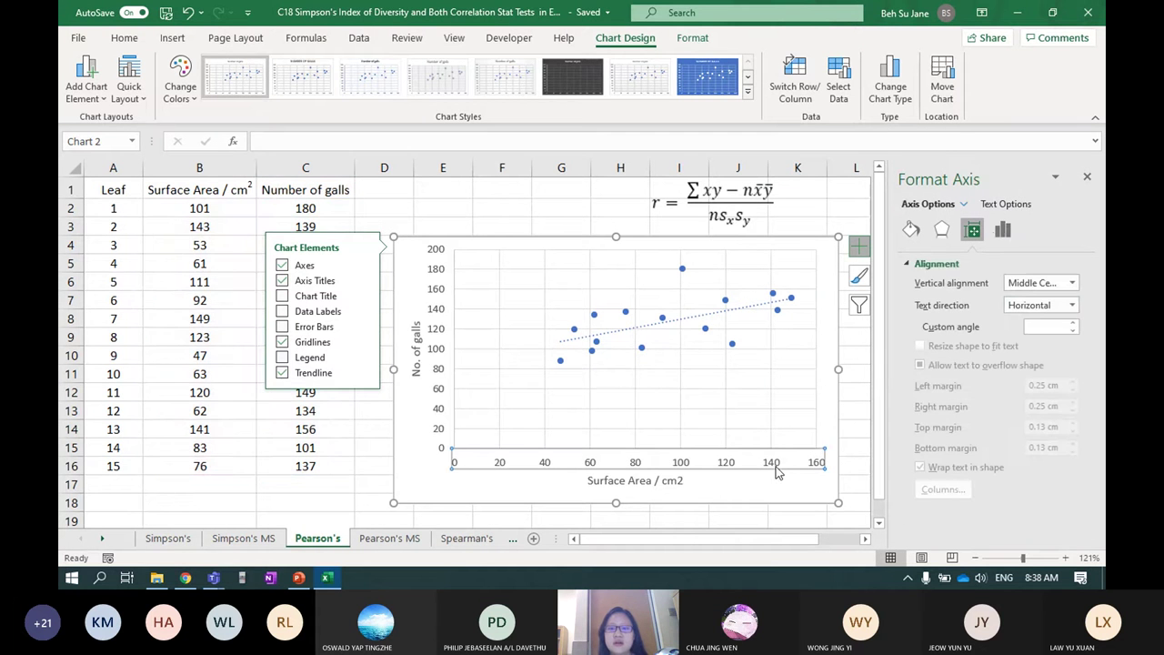
click(1002, 231)
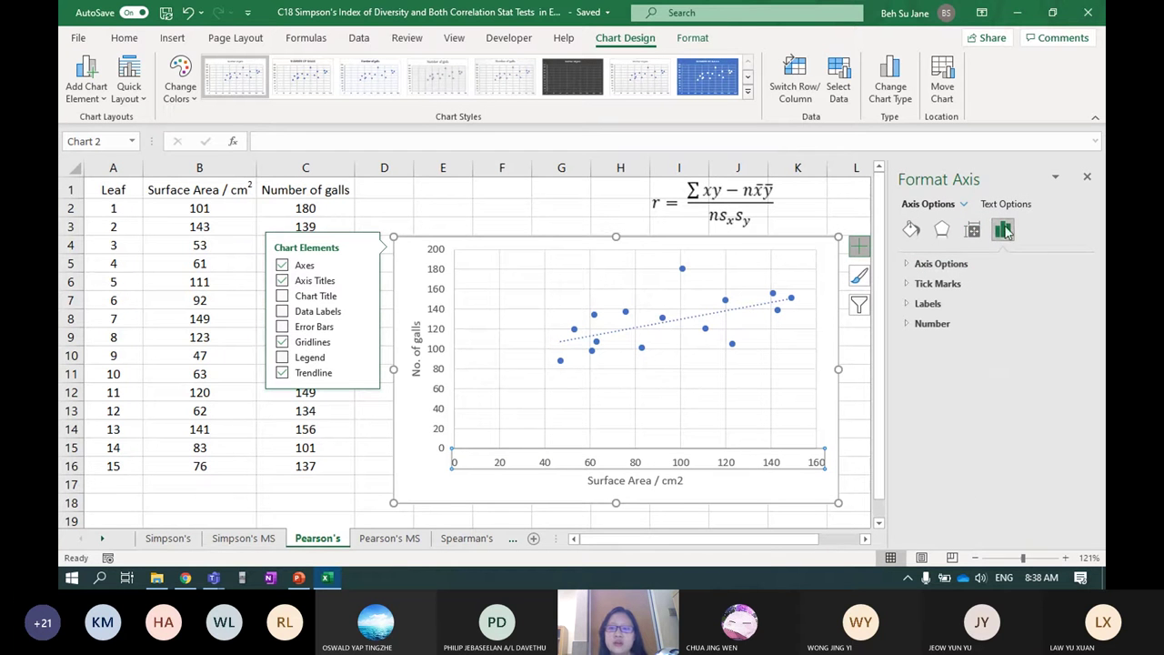
click(932, 264)
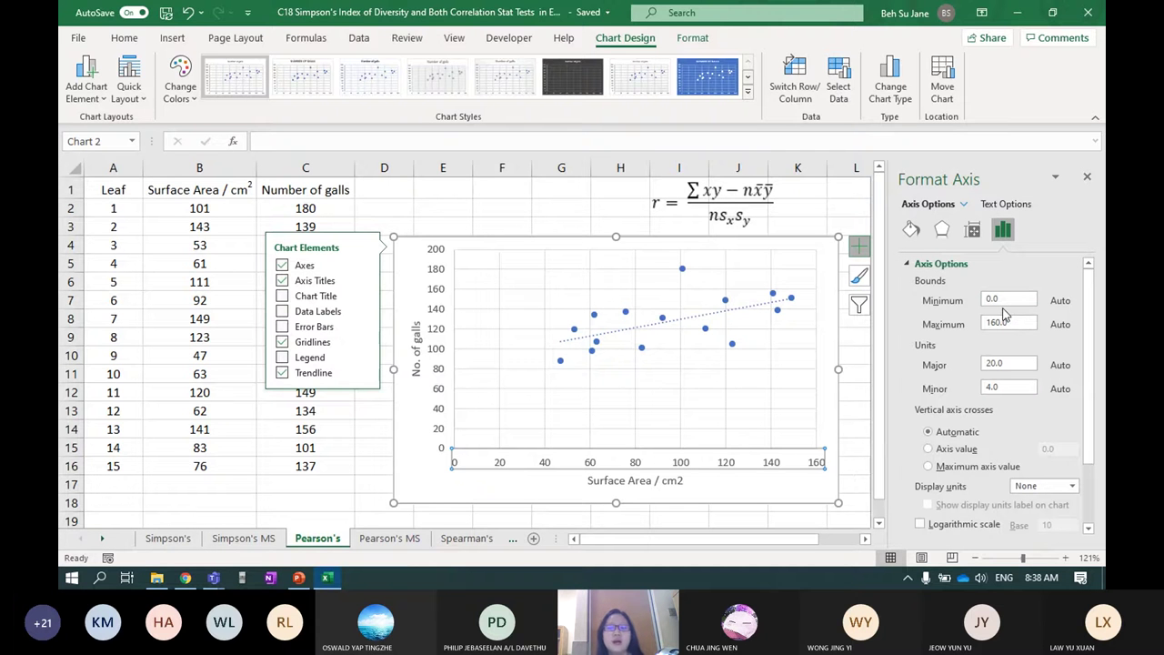
click(1017, 300)
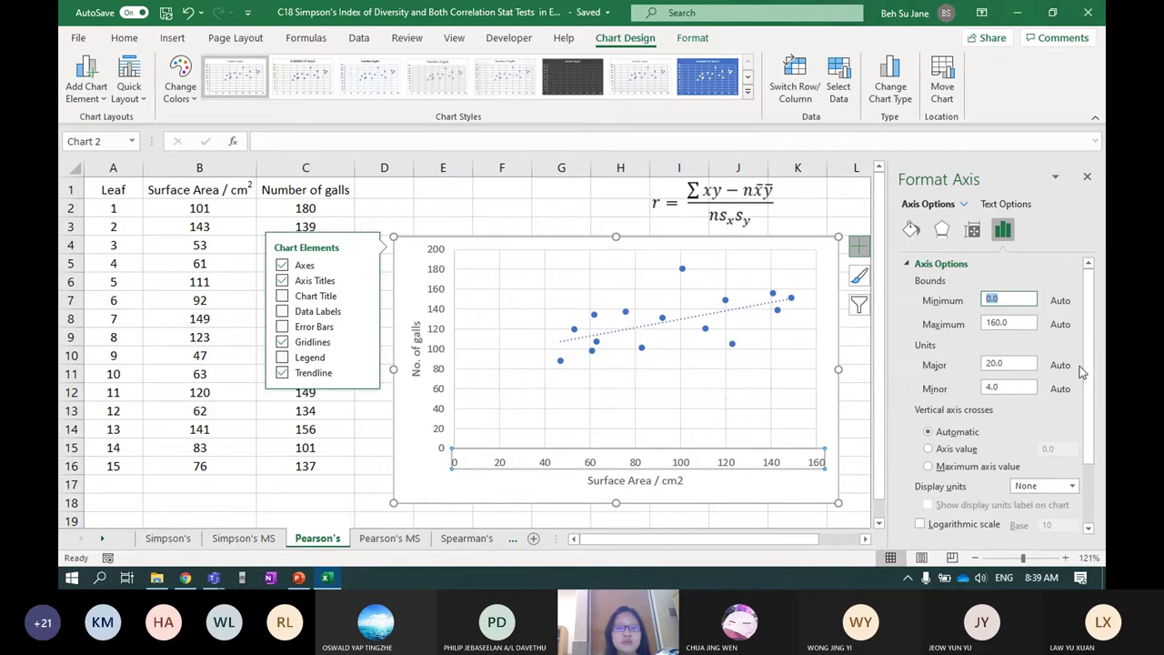
text(40)
key(Return)
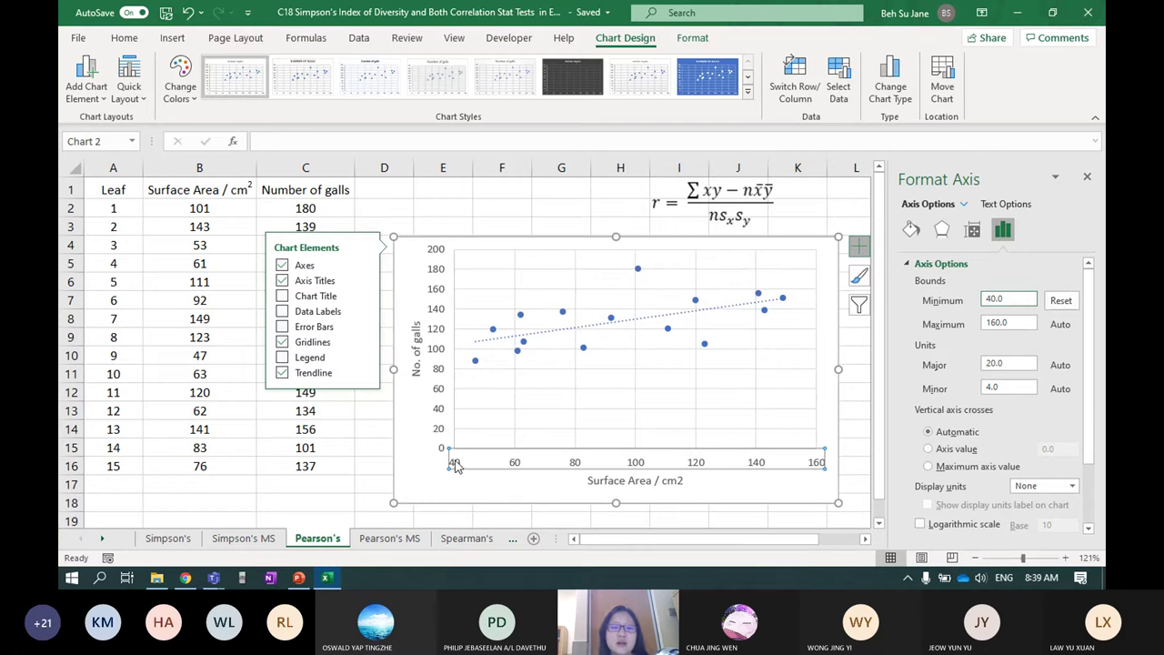
- Set the minimum bound of the chart's vertical No. of galls axis to 80
click(443, 381)
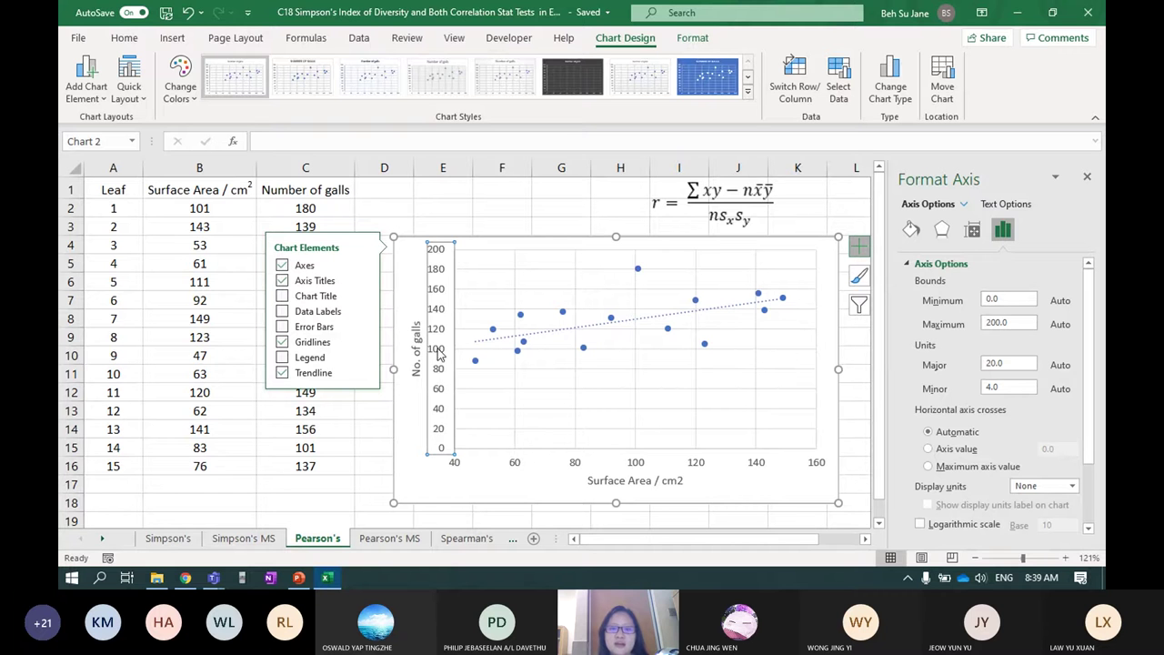
click(1006, 299)
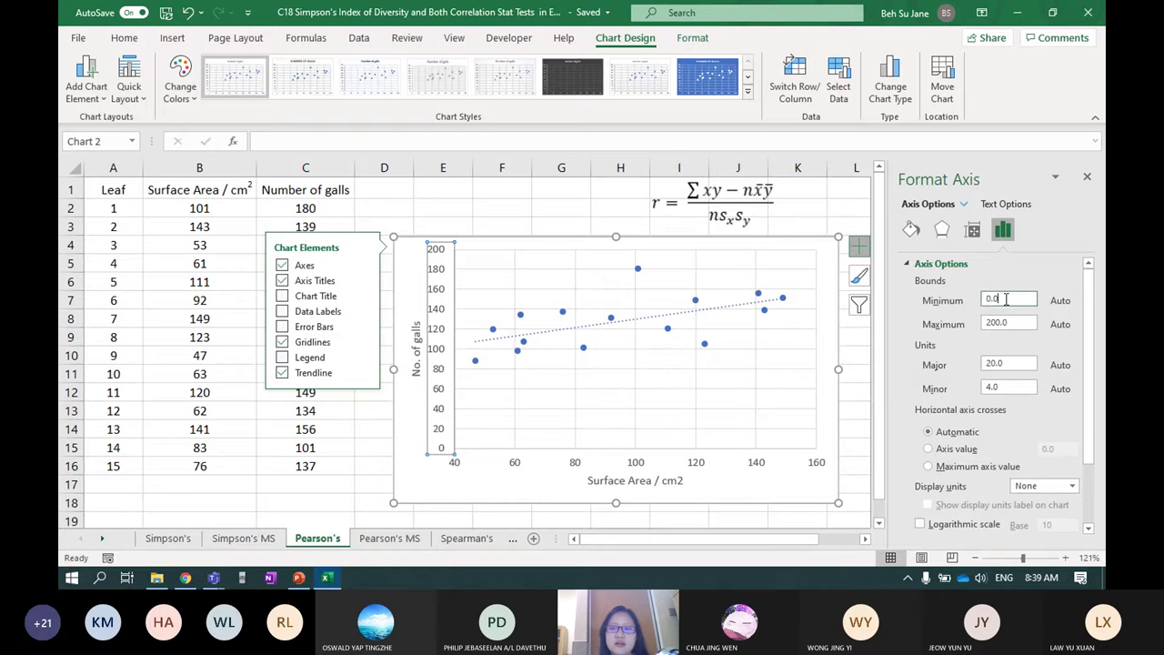
text(80)
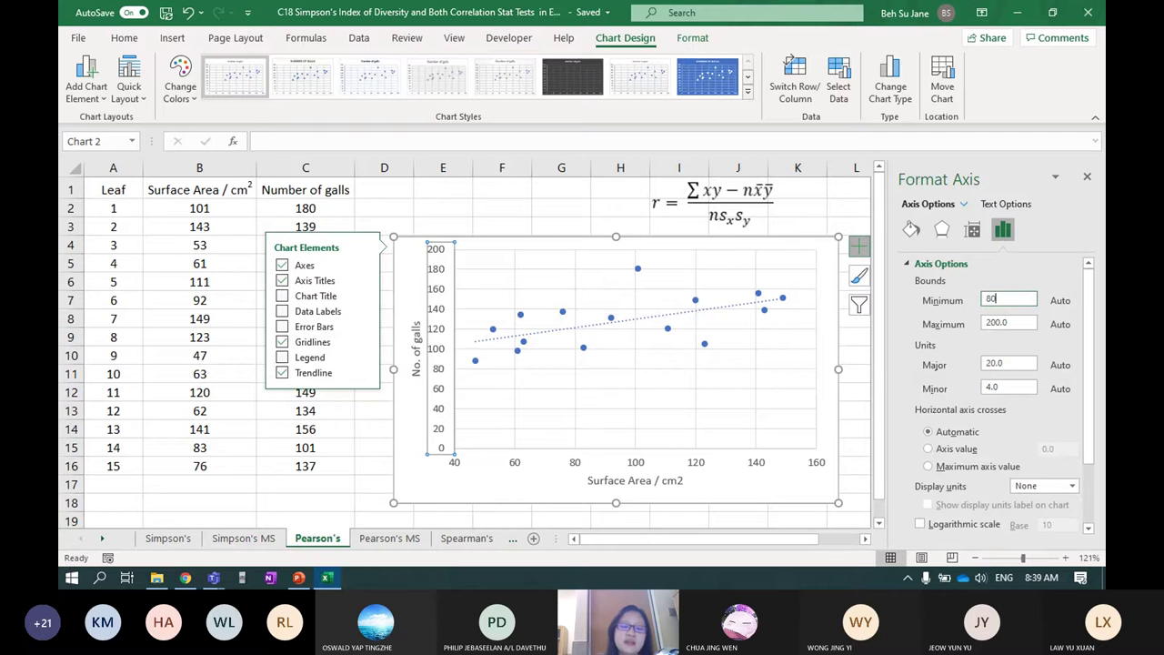
key(Return)
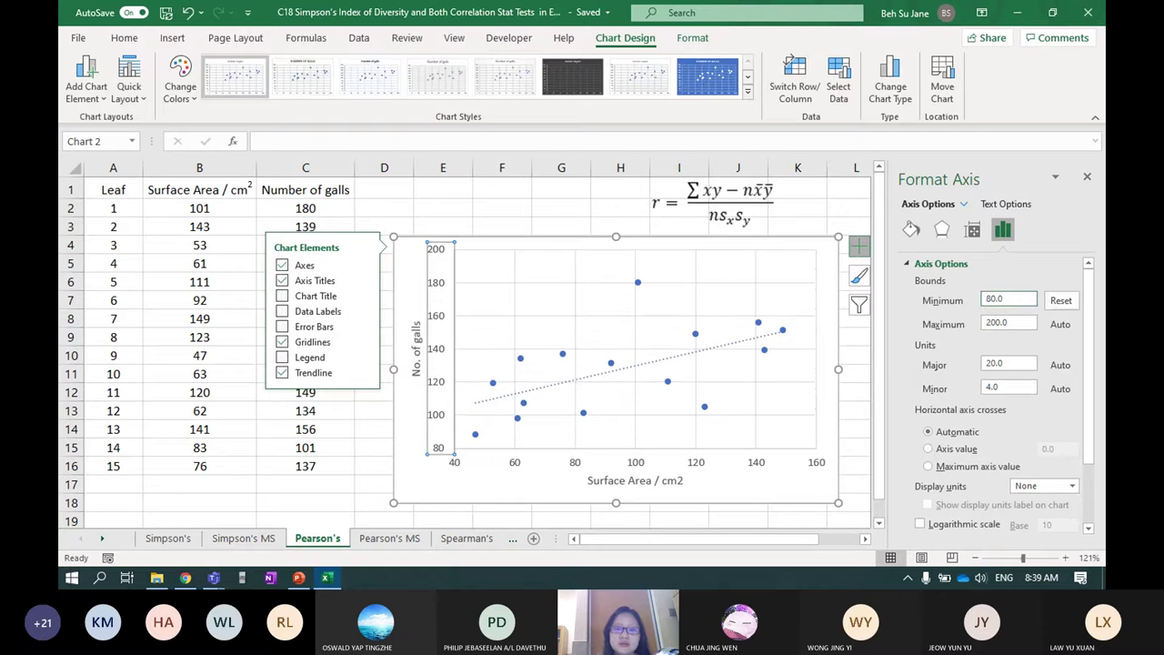
click(854, 408)
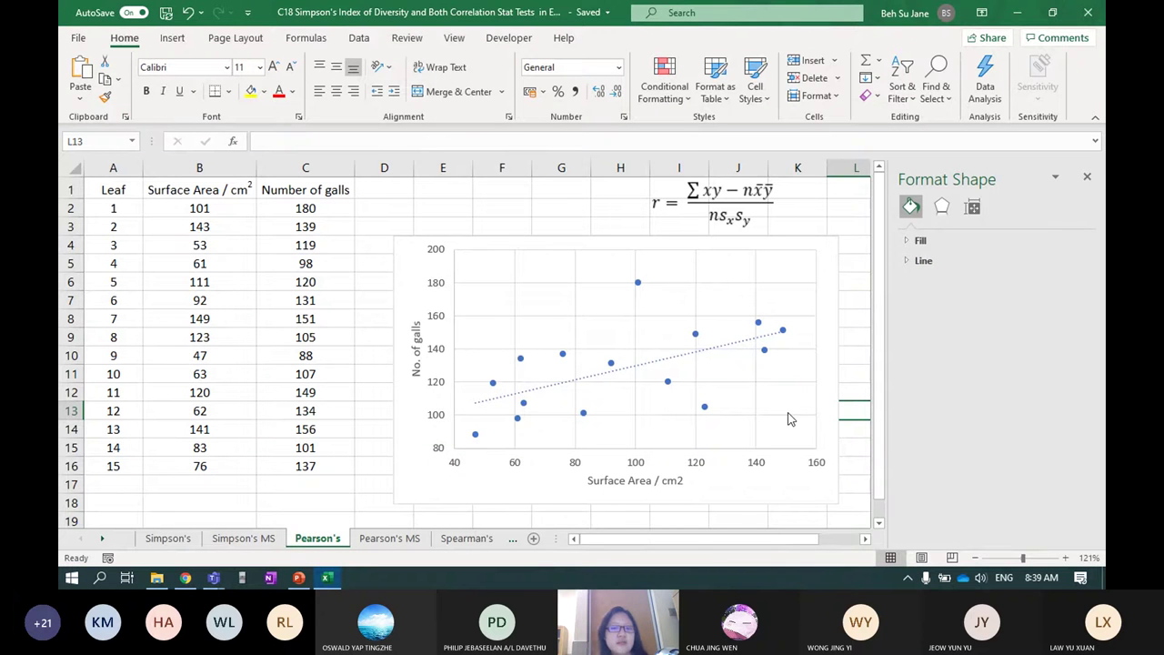
click(583, 413)
click(573, 383)
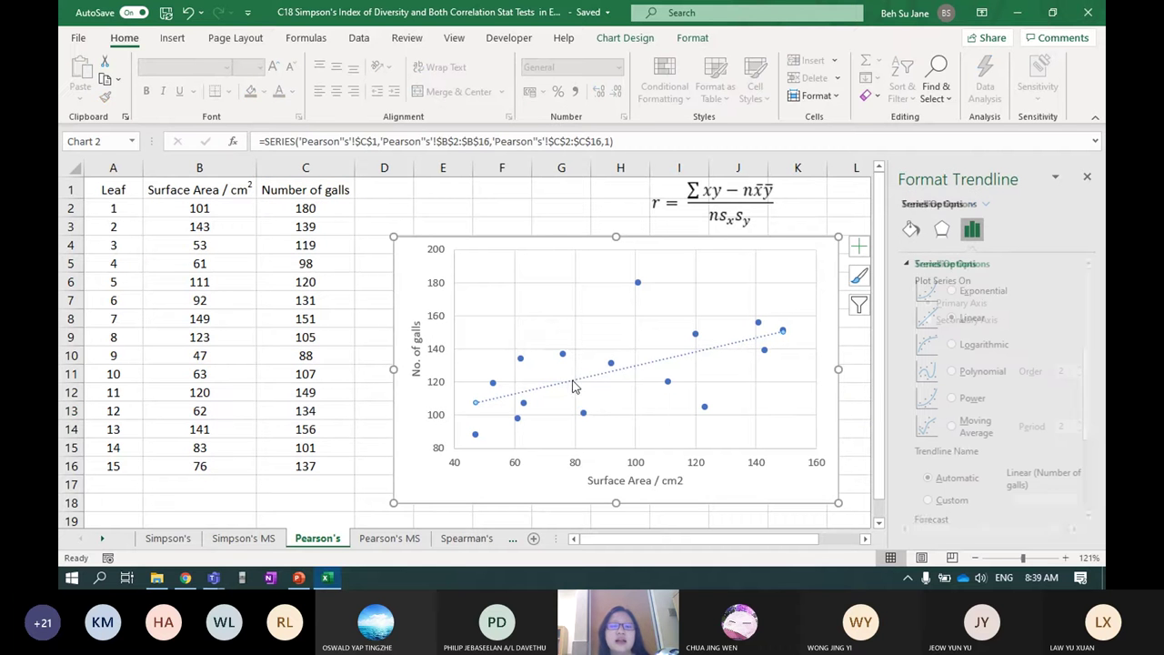
click(842, 424)
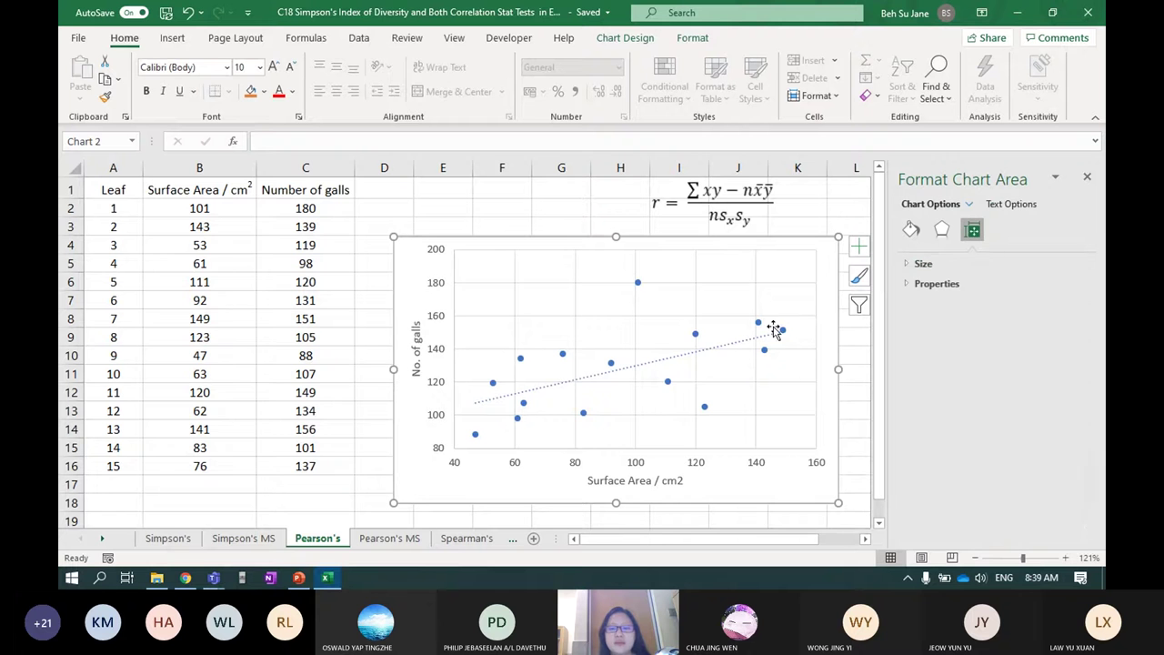
click(611, 363)
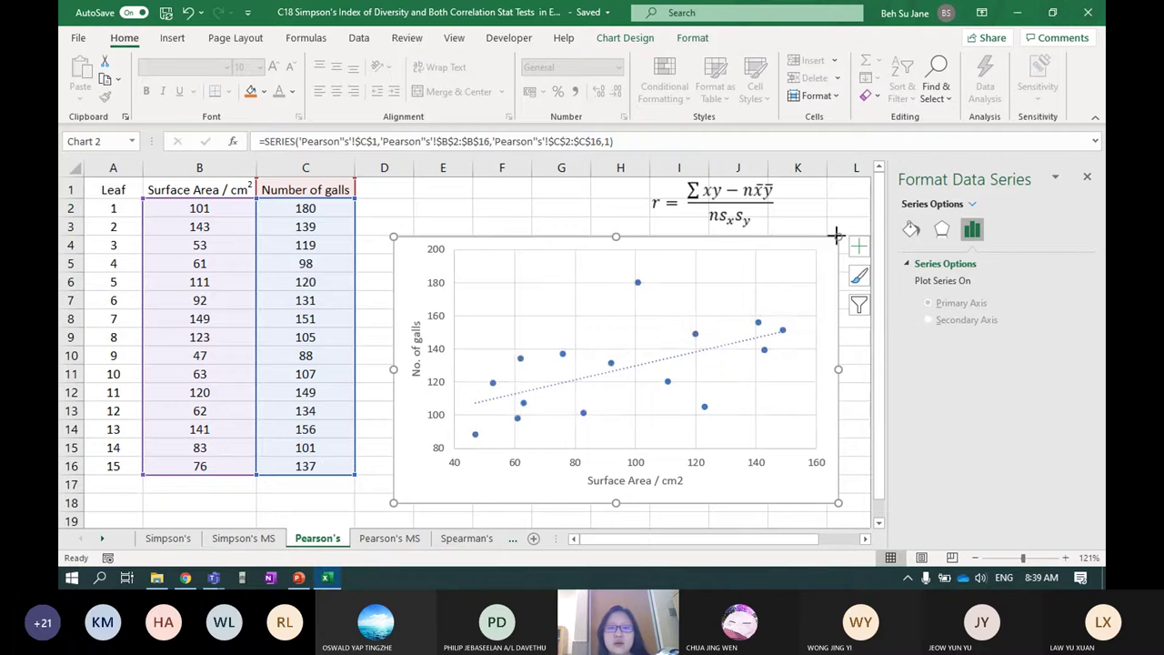
- Narrow the scatter chart by about a quarter and move it below the data table, starting around row 20
drag(837, 237, 730, 239)
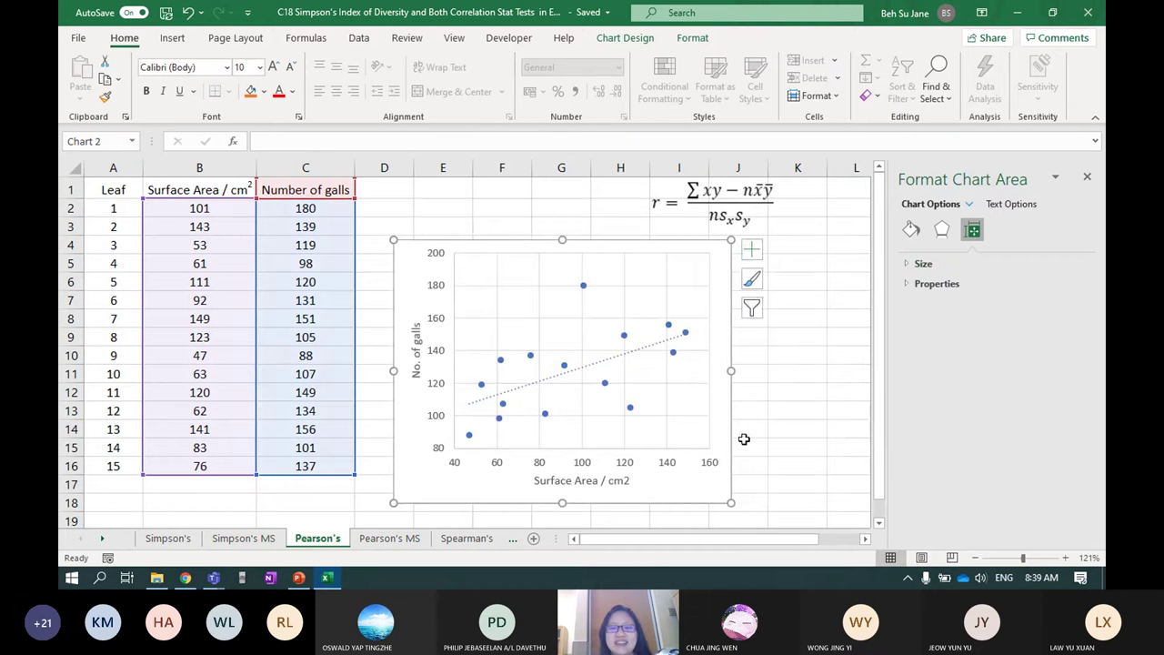
scroll(779, 367, down, 3)
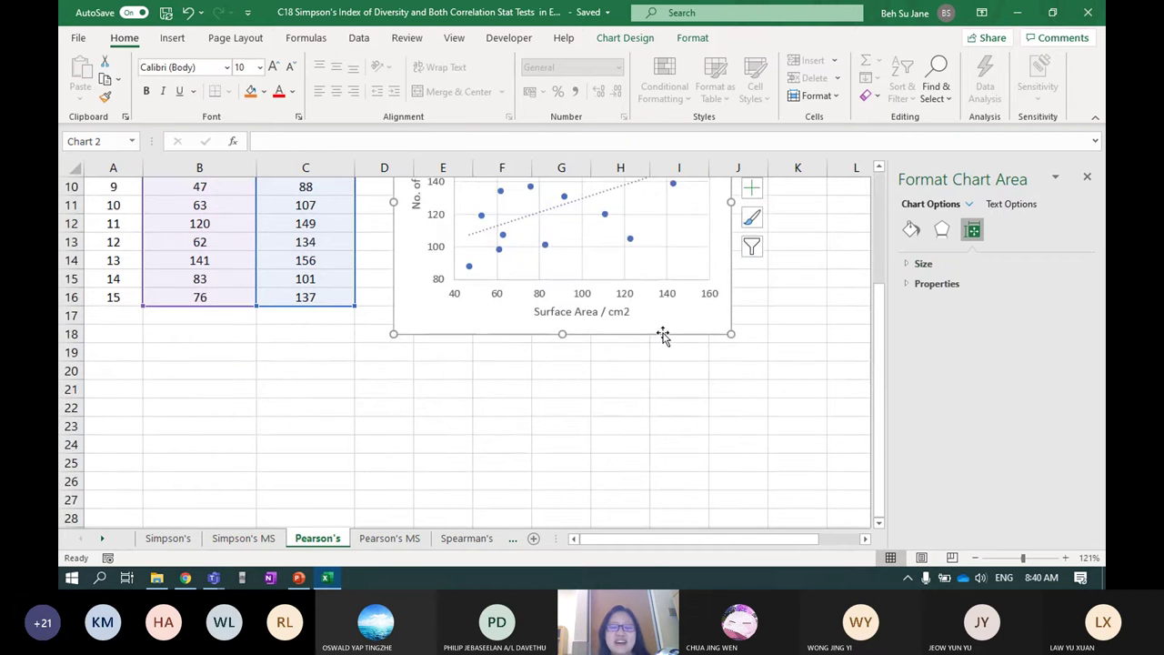
drag(663, 332, 340, 402)
scroll(522, 395, up, 3)
click(567, 390)
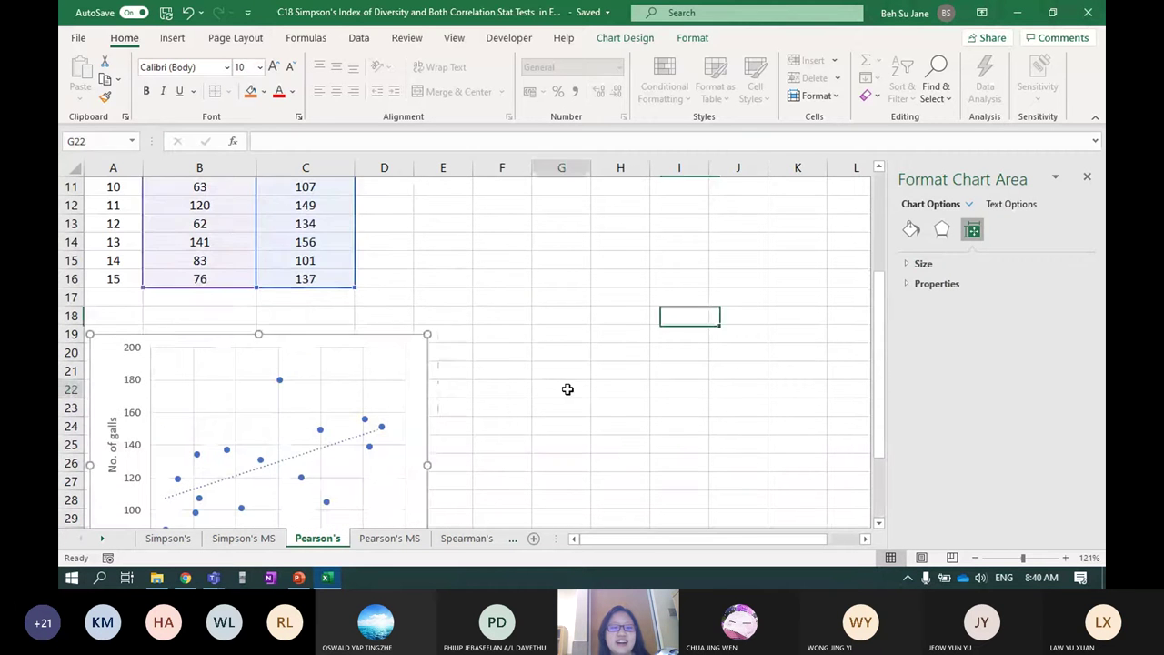
click(401, 343)
mouse_move(405, 339)
mouse_down()
mouse_move(415, 309)
mouse_move(400, 299)
mouse_move(418, 364)
mouse_move(412, 354)
mouse_up()
click(561, 333)
scroll(445, 371, down, 1)
scroll(446, 371, down, 1)
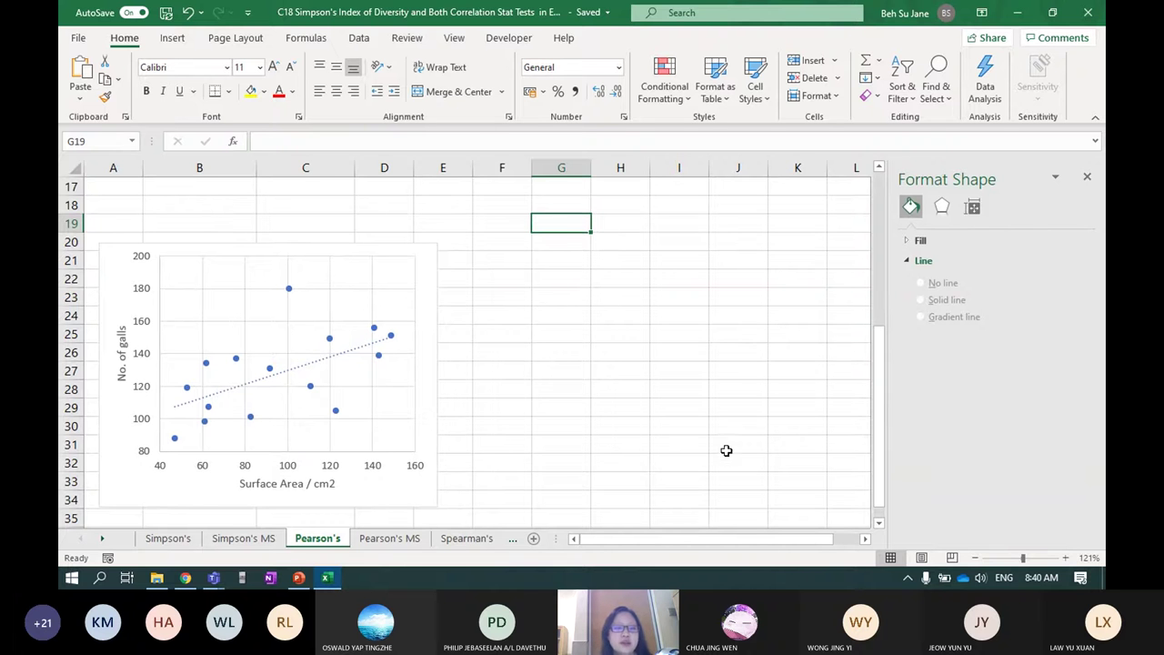
- Enter the column heading "xy" in cell D1 beside Number of galls
scroll(582, 418, up, 4)
scroll(579, 375, up, 1)
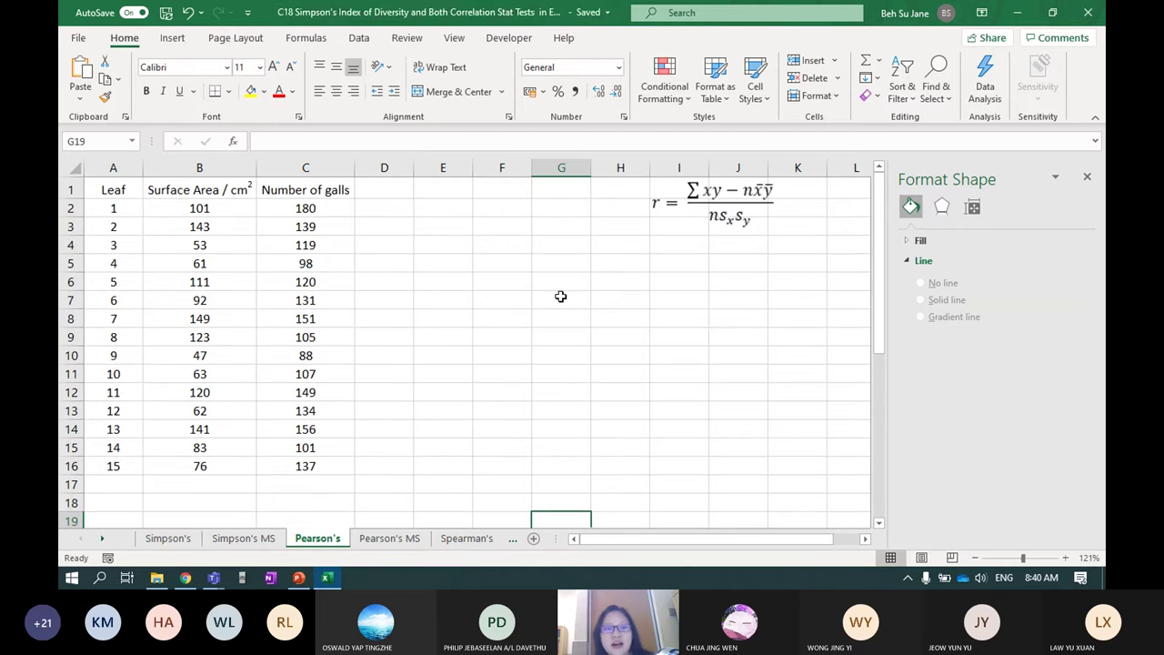
scroll(395, 446, down, 5)
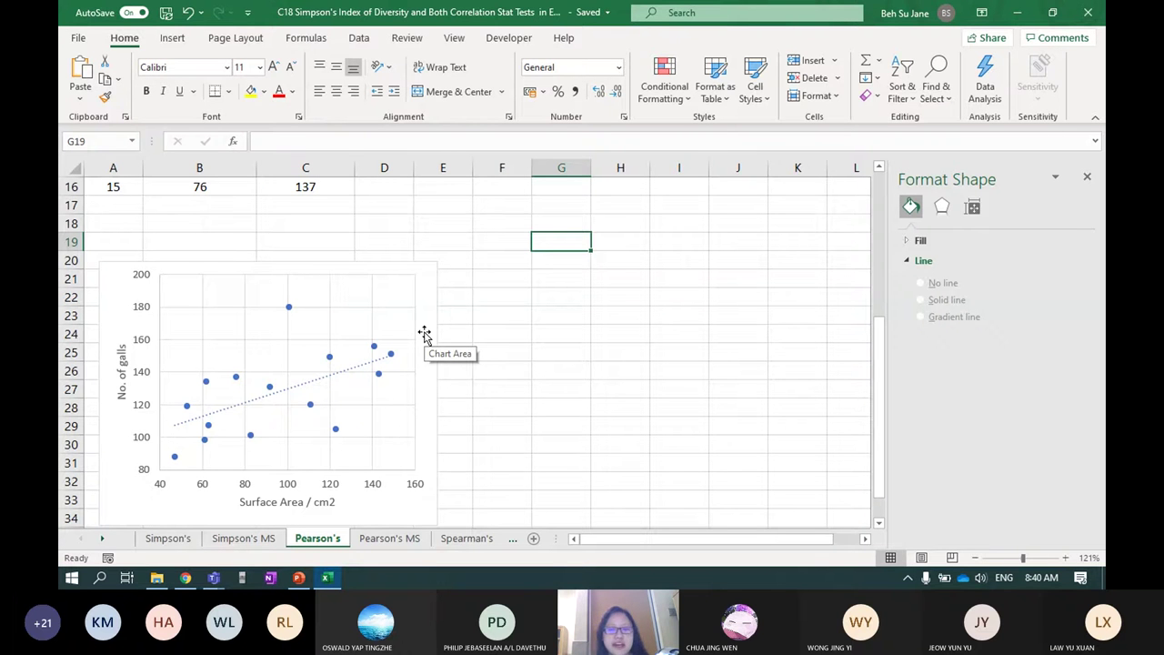
scroll(535, 320, up, 5)
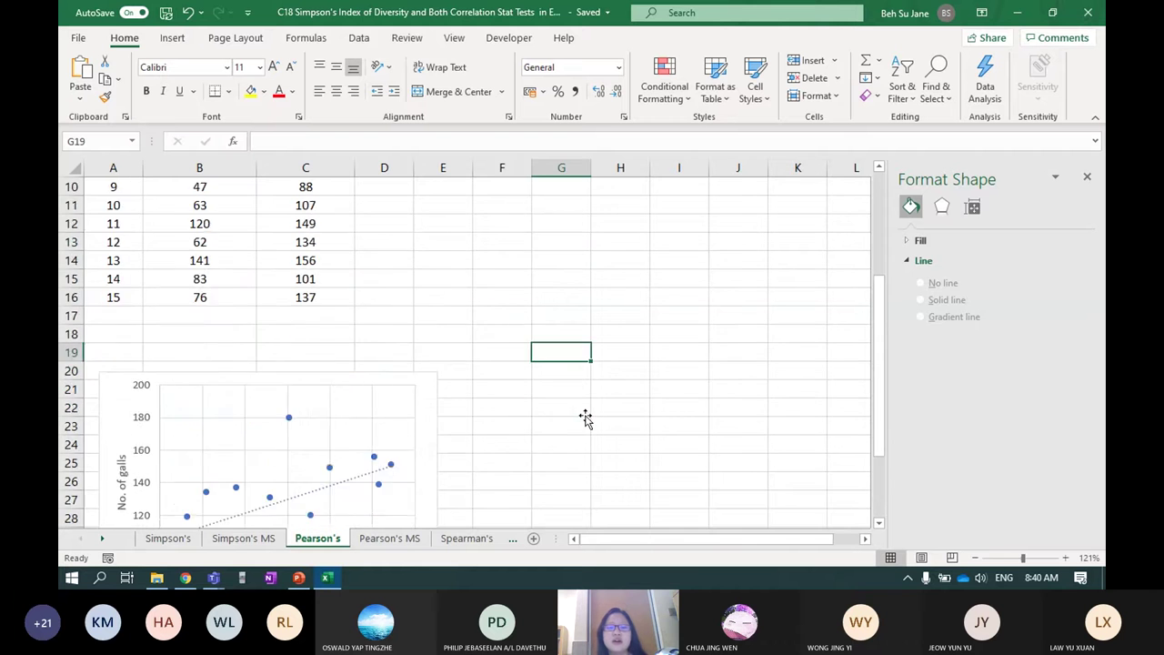
click(391, 195)
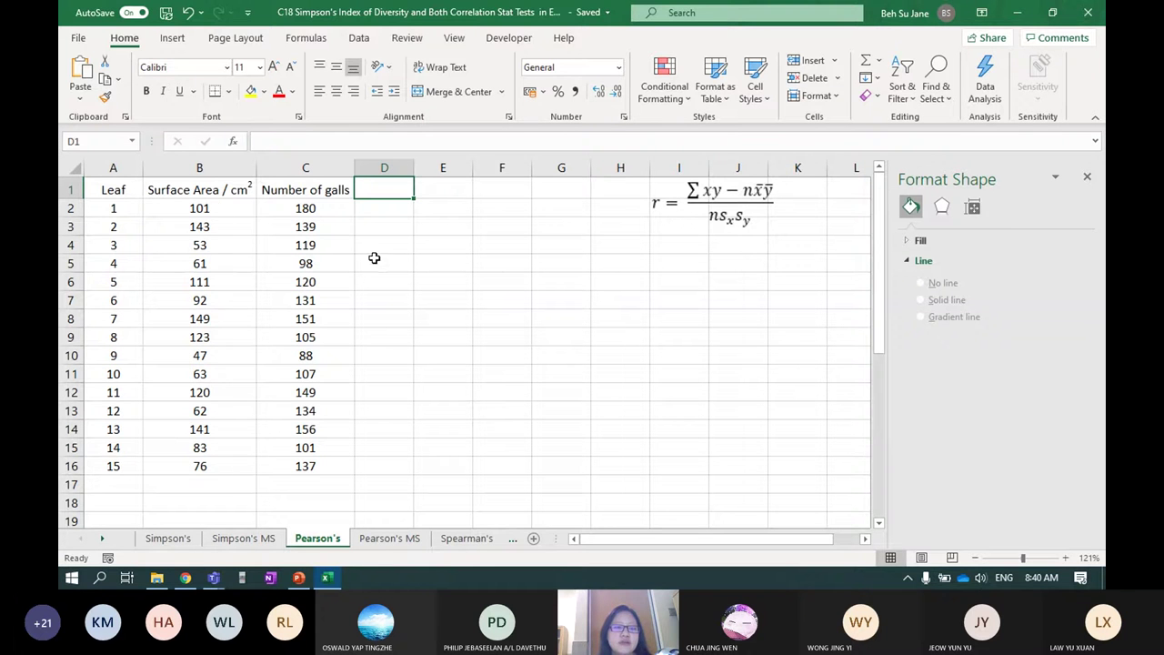
text(xy)
key(Return)
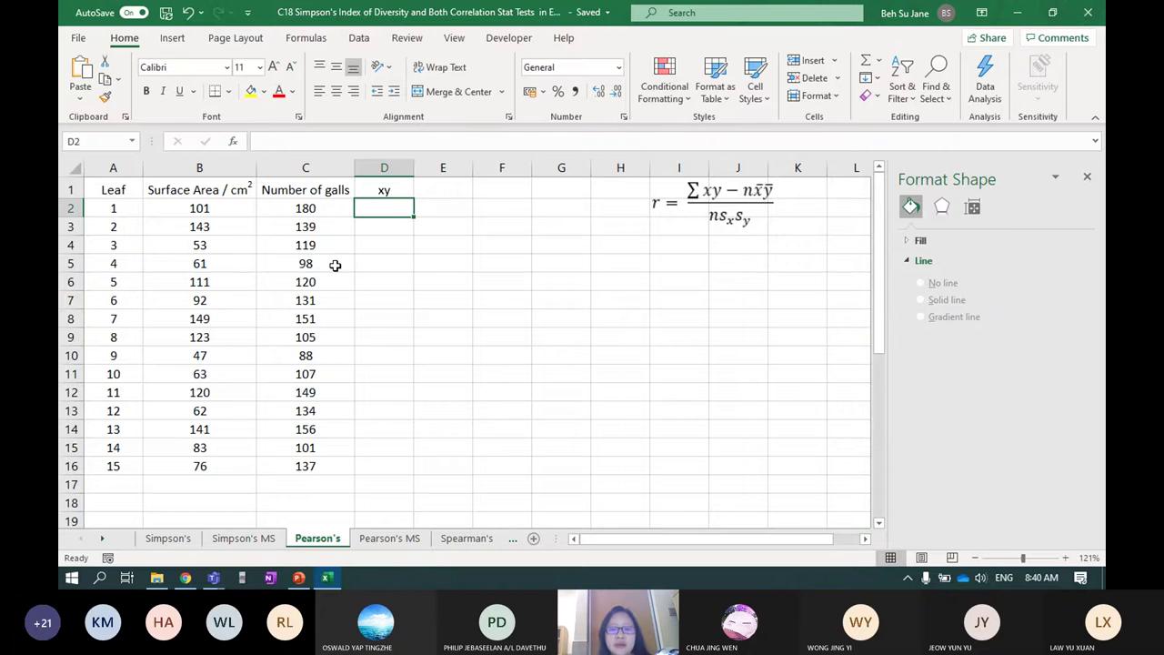
- Enter the formula =B2*C2 in cell D2 to multiply leaf 1's surface area by its number of galls
text(=)
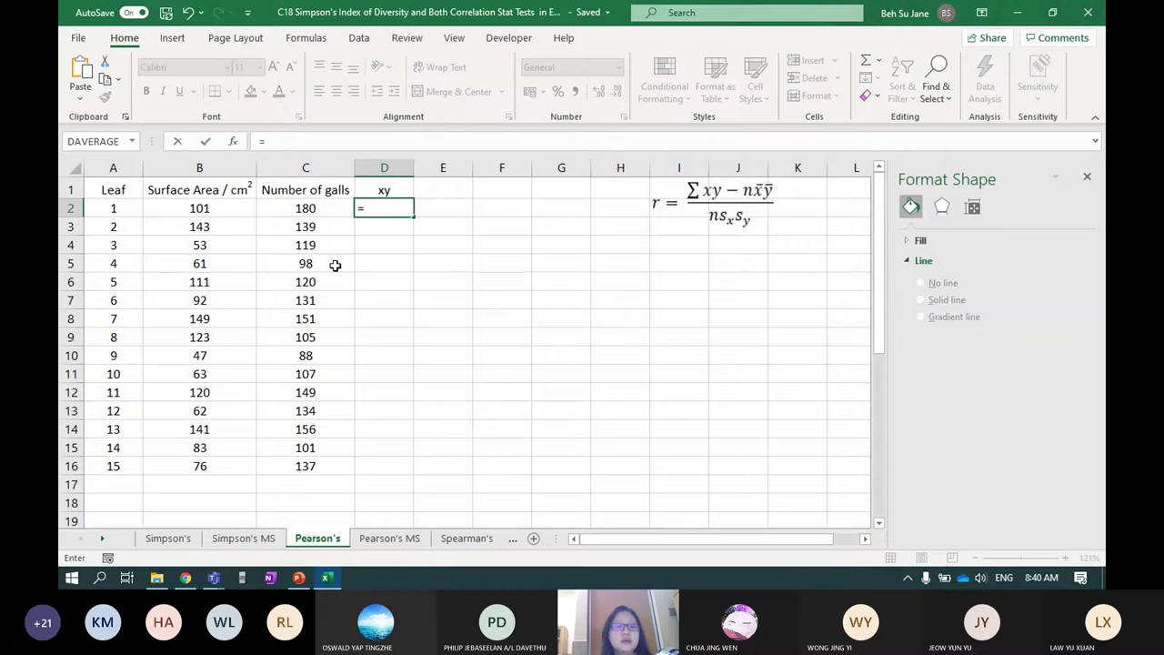
click(228, 210)
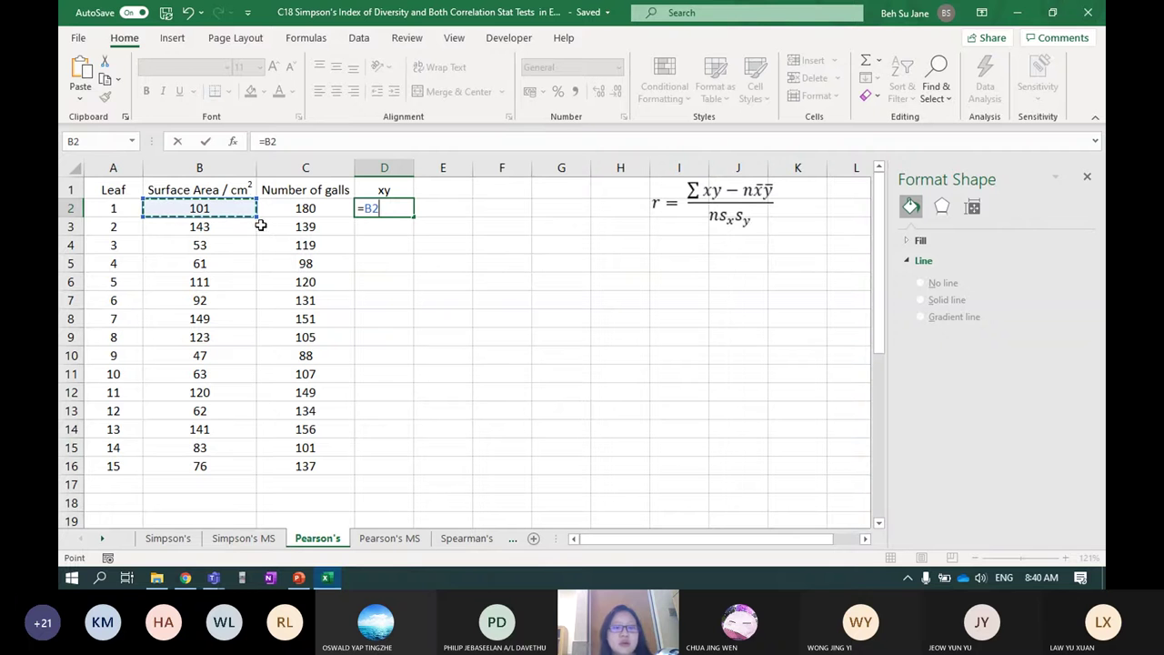
text(*)
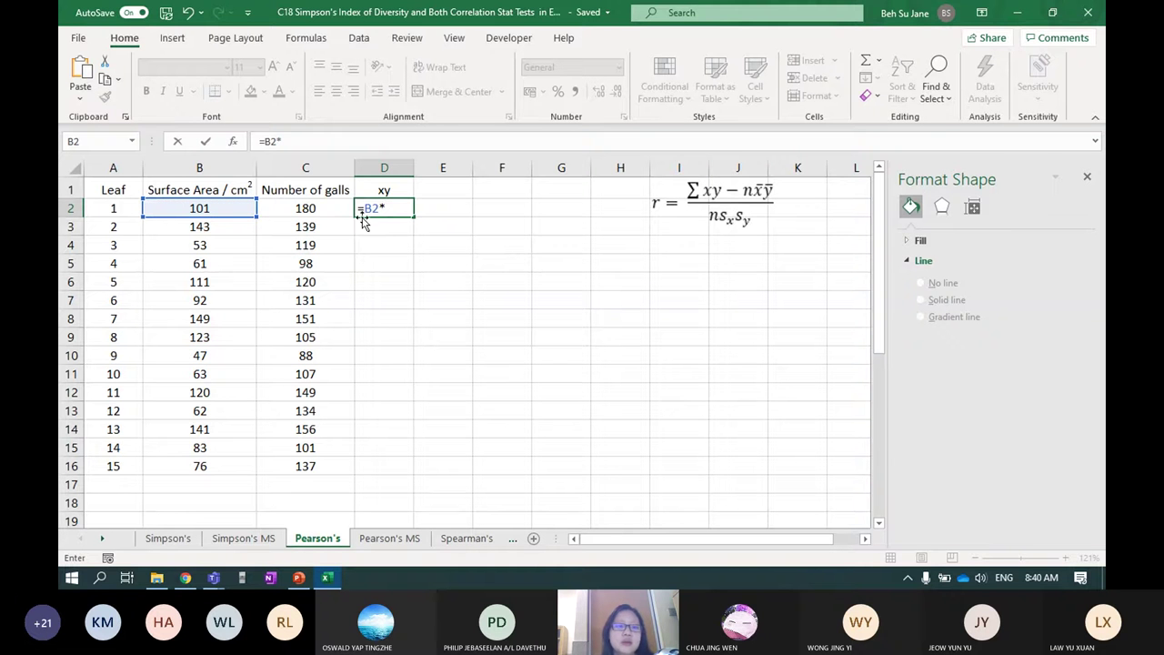
click(327, 209)
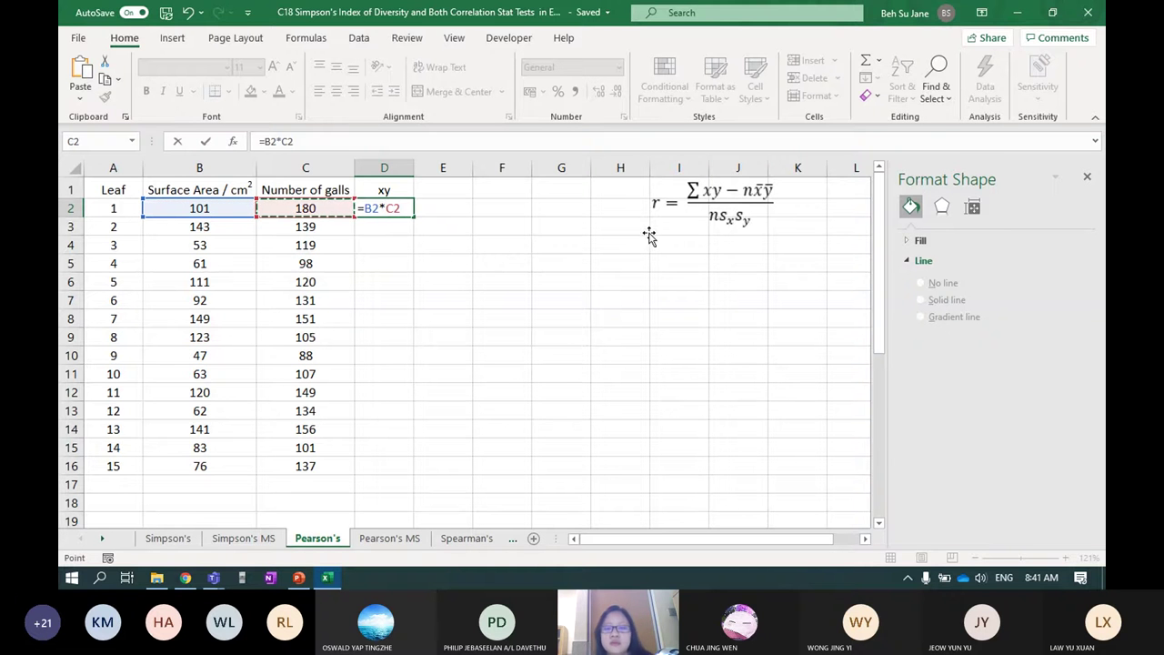
key(Return)
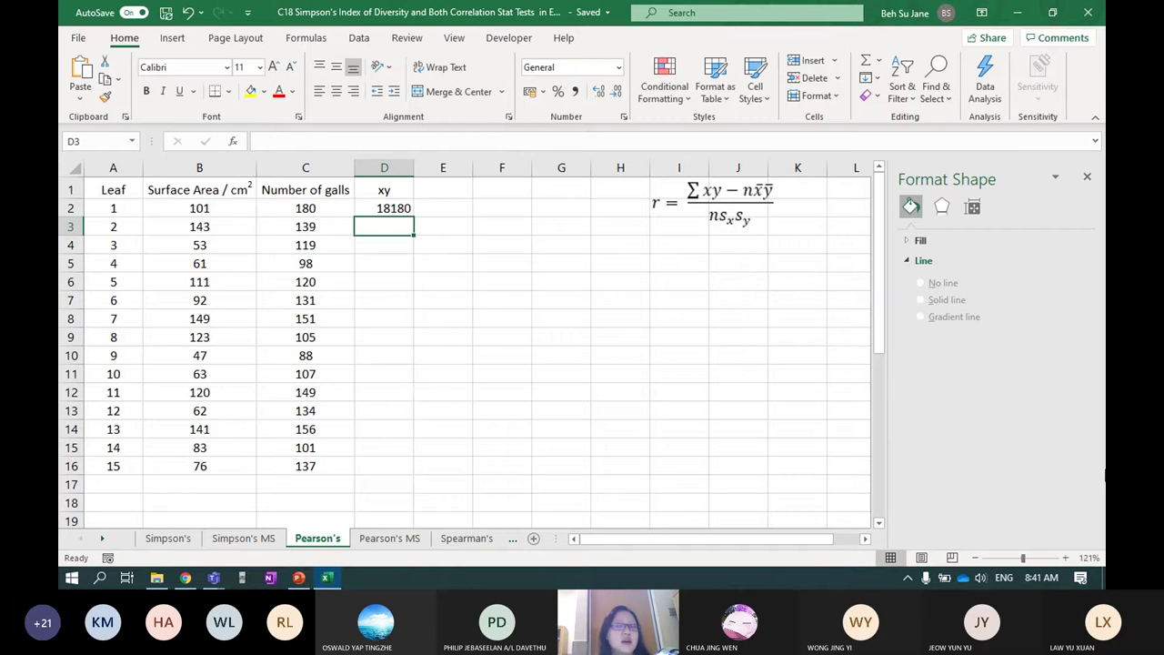
- Close the Format Shape pane and fill the xy formula from D2 down to D16
click(1087, 178)
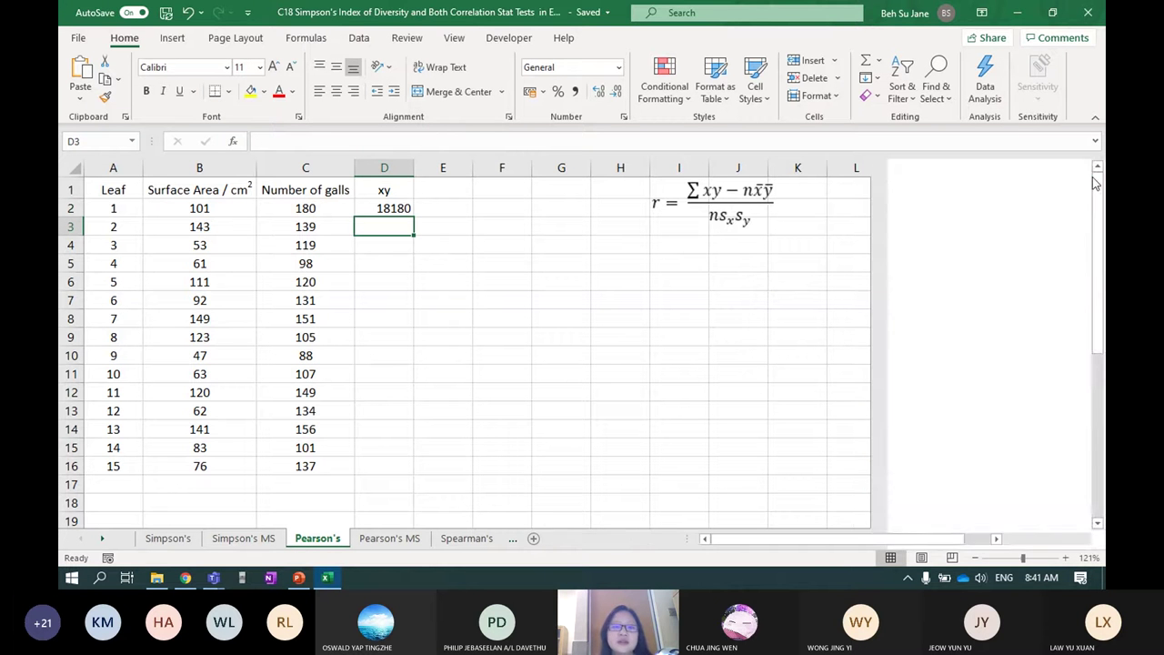
click(393, 208)
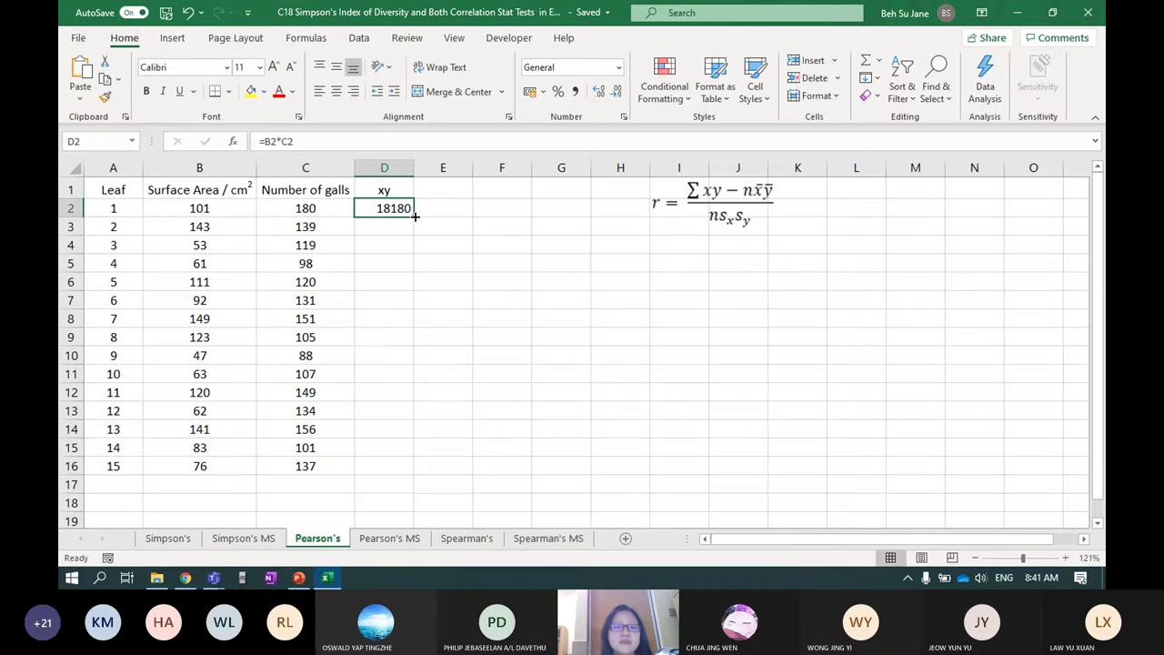
drag(413, 214, 422, 469)
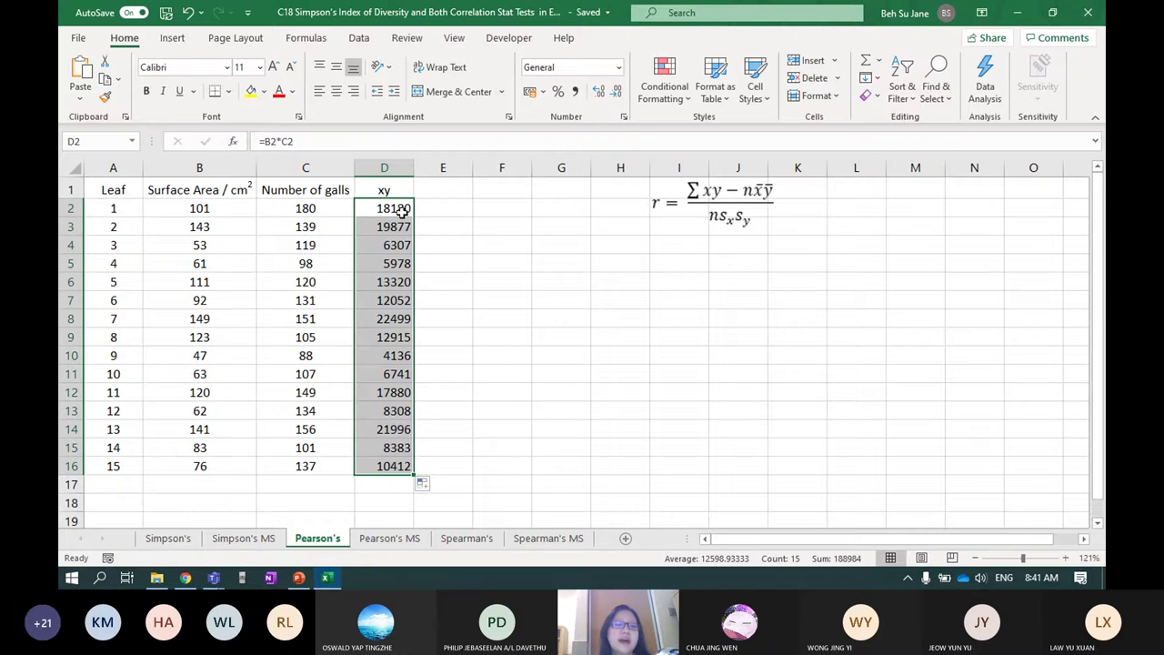
- Check the filled formulas in several cells of the xy column against their surface area and gall columns
click(501, 312)
click(395, 226)
click(396, 245)
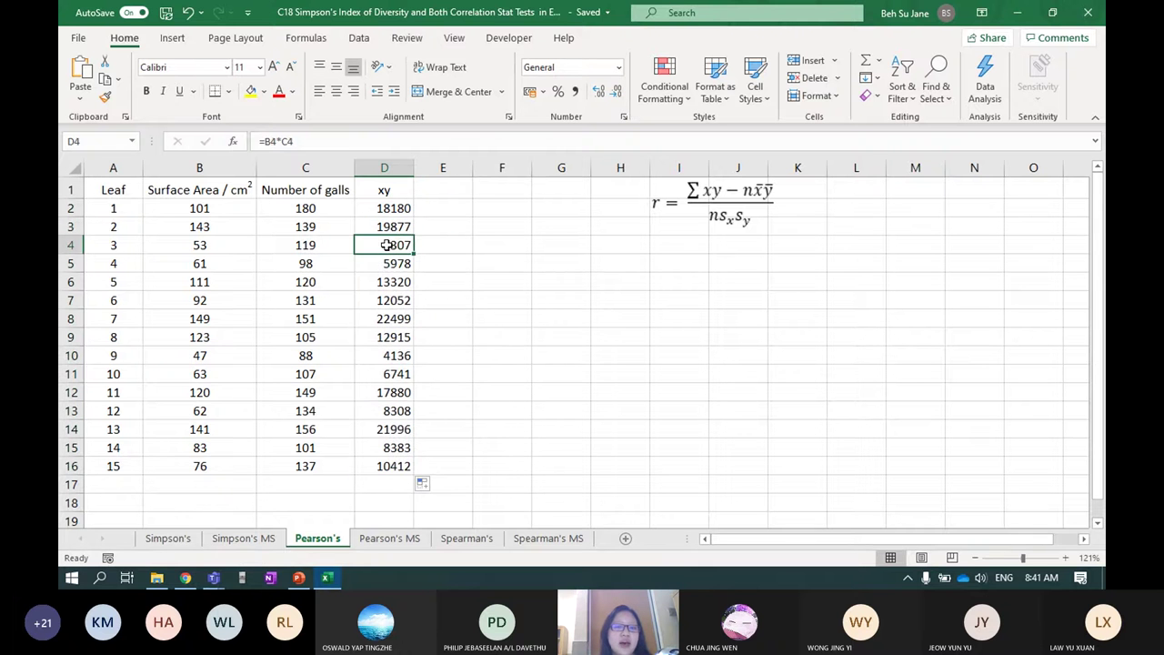
click(391, 282)
click(386, 301)
click(390, 350)
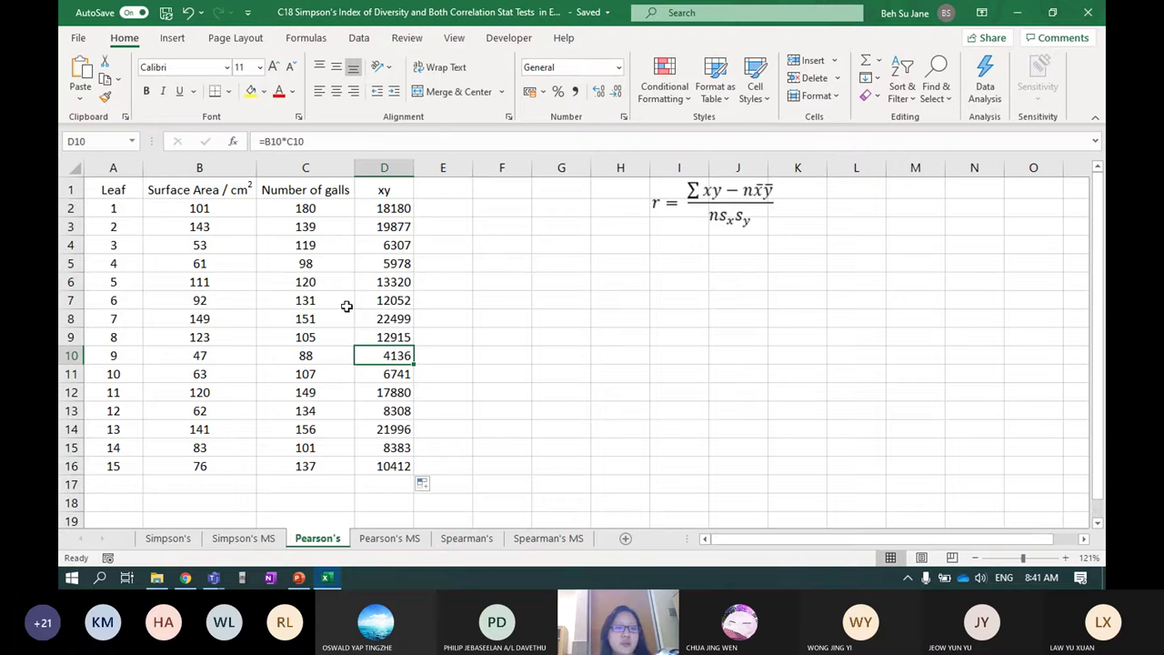
click(271, 251)
drag(407, 466, 398, 208)
click(491, 302)
- Enter the label "sum xy" in cell C18 below the data table
scroll(447, 435, down, 1)
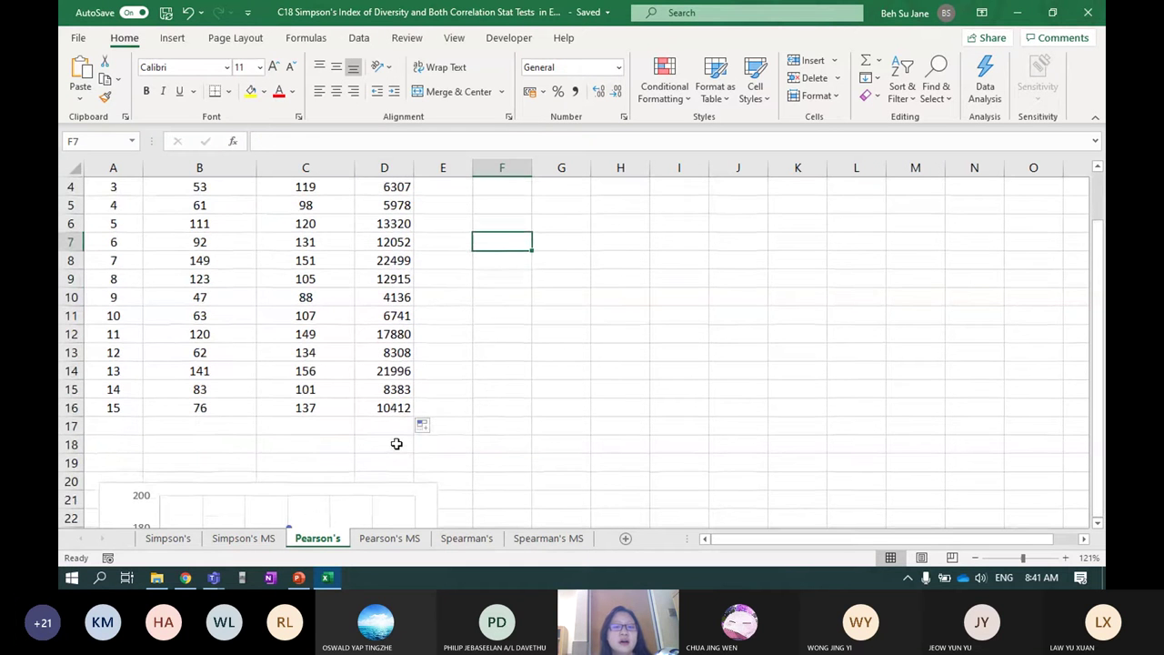
click(394, 443)
click(417, 485)
scroll(417, 500, down, 1)
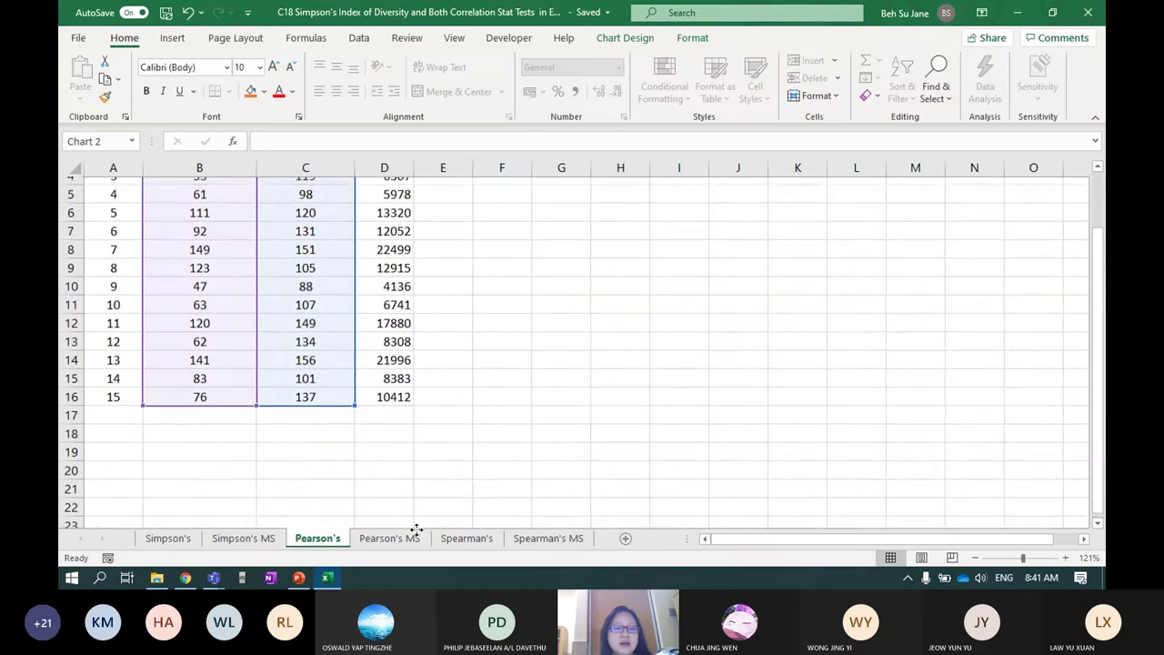
click(349, 391)
text(s)
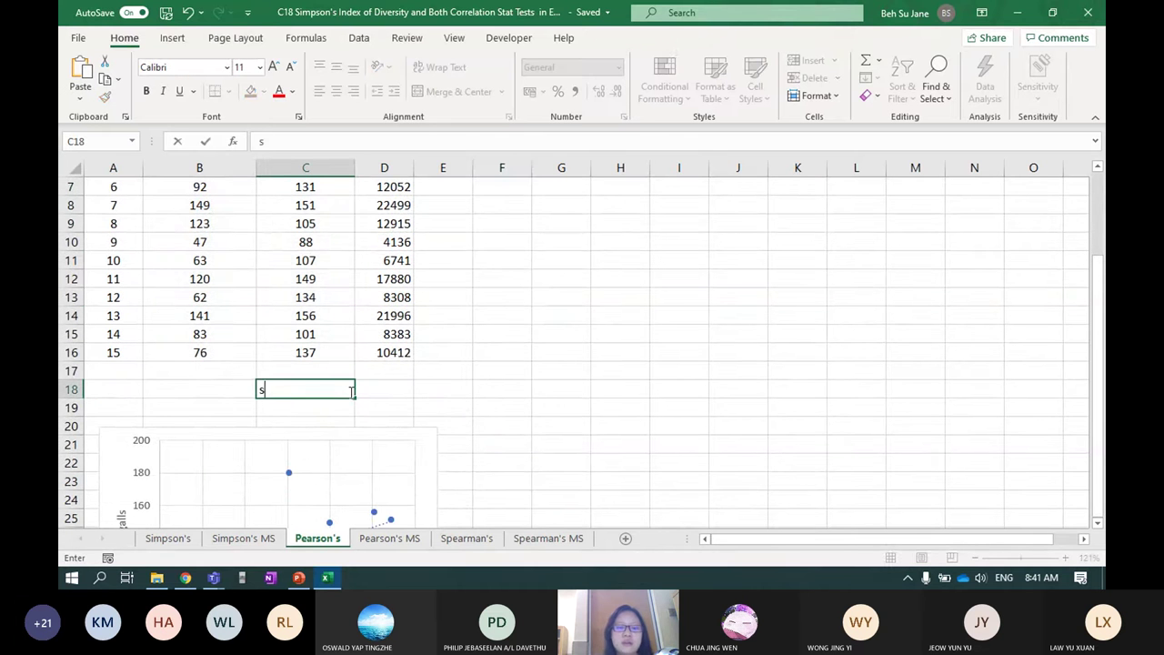
text(um xy)
key(Return)
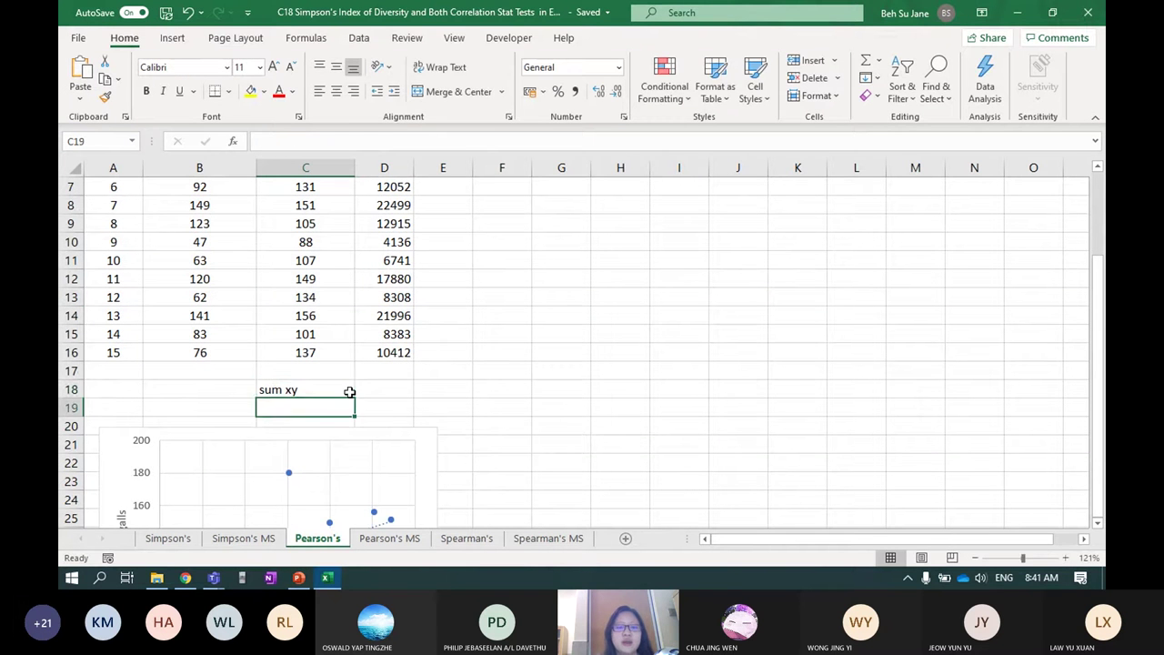
- Enter the formula =SUM(D2:D16) in cell D18 to total the xy column
key(Right)
key(Up)
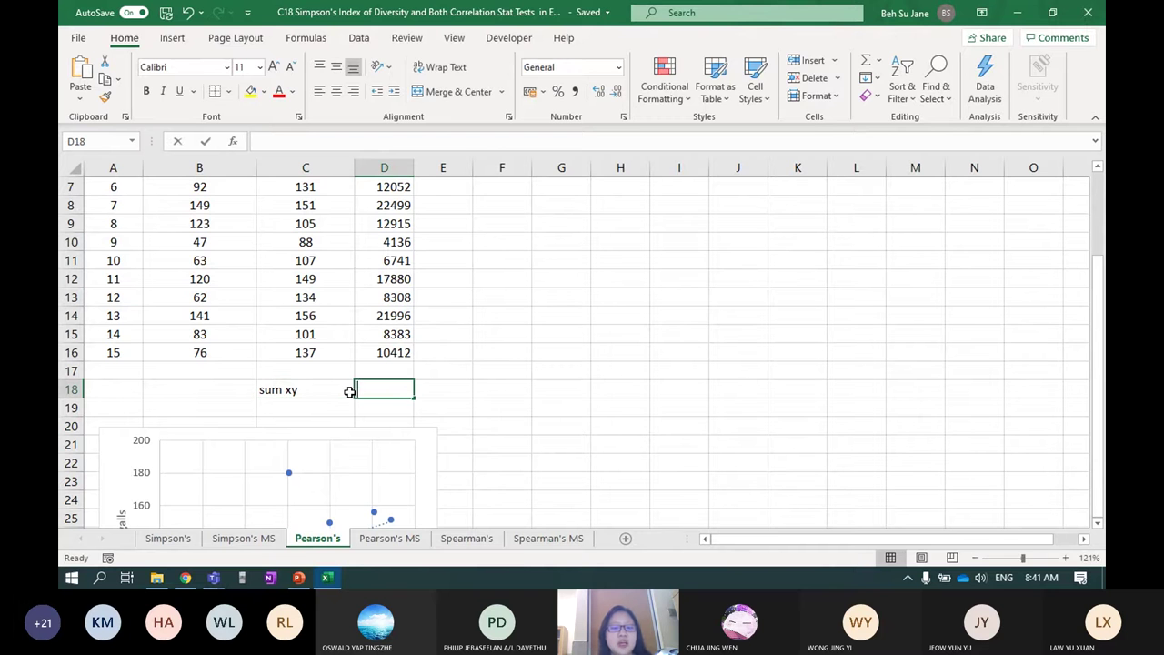
text(=sumxy)
key(BackSpace)
key(BackSpace)
key(BackSpace)
key(BackSpace)
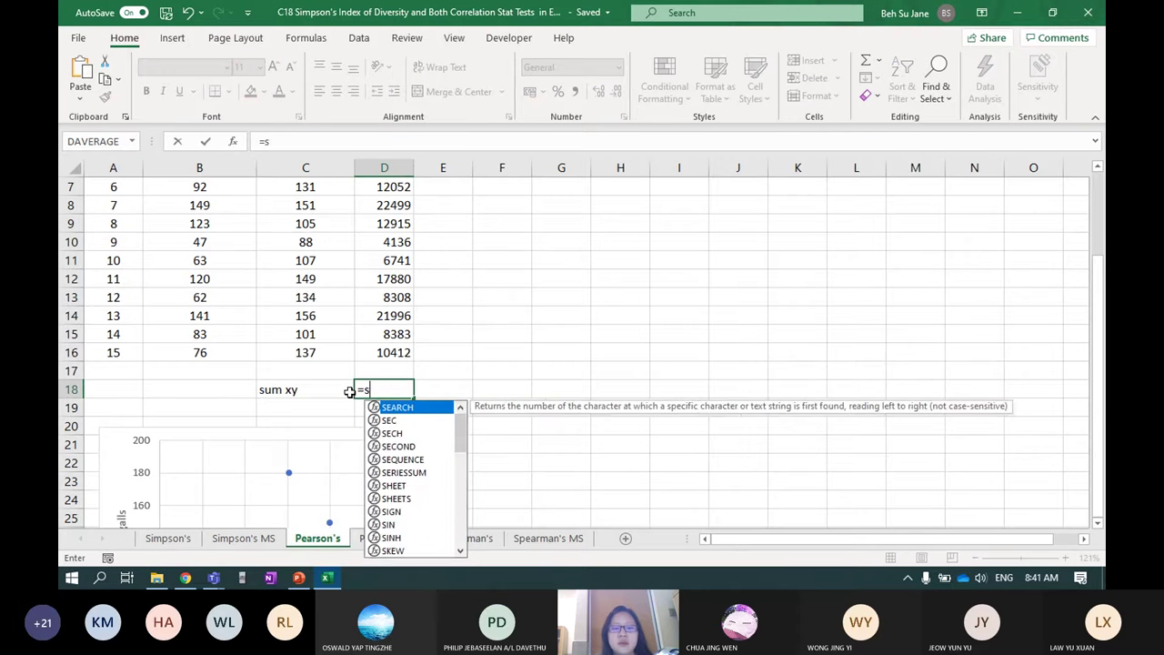
text(um()
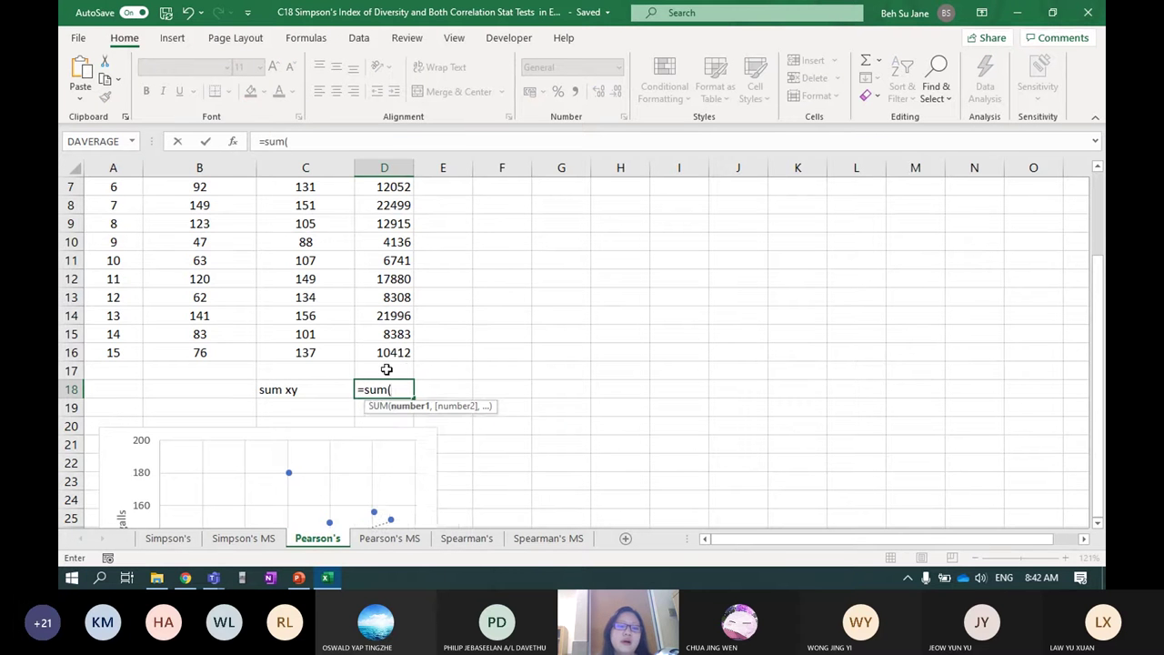
scroll(384, 369, up, 2)
drag(395, 208, 396, 458)
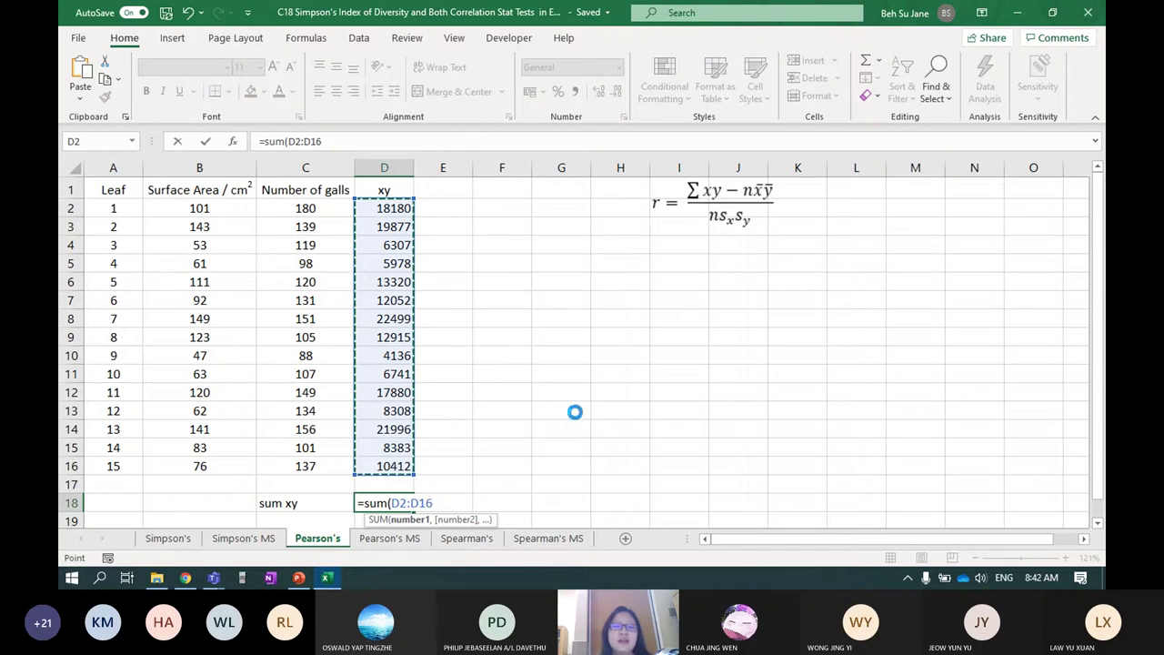
key(Return)
key(Up)
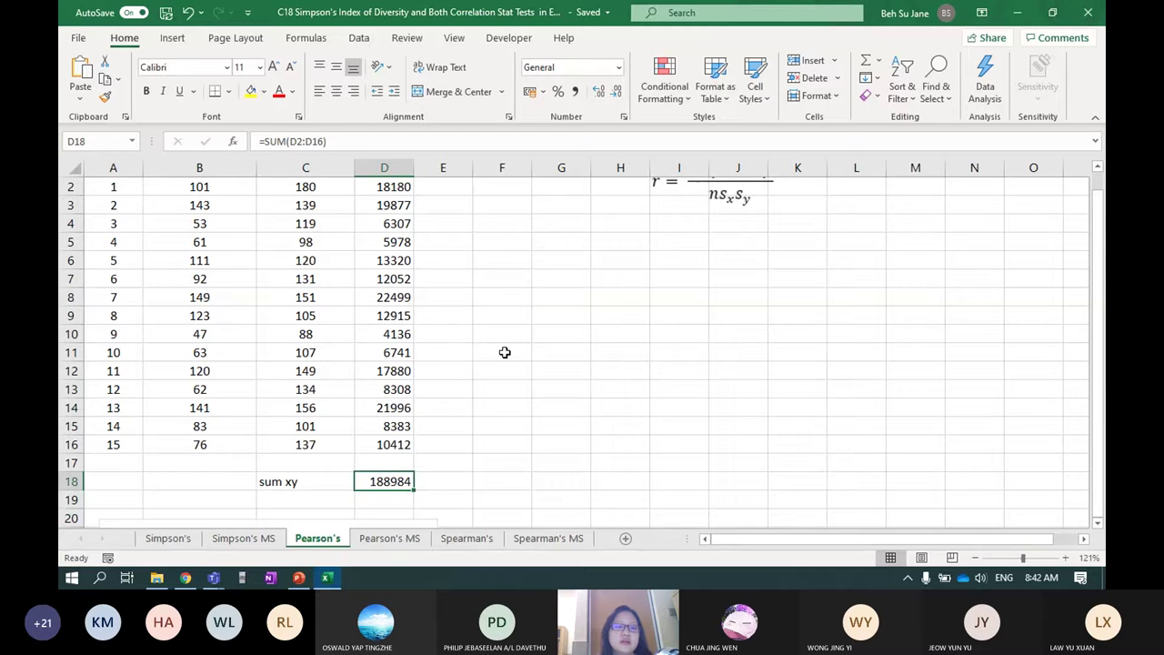
- Move the scatter chart from below the data table to the empty area beside it, starting around row 12 of column J
click(521, 390)
scroll(546, 421, up, 1)
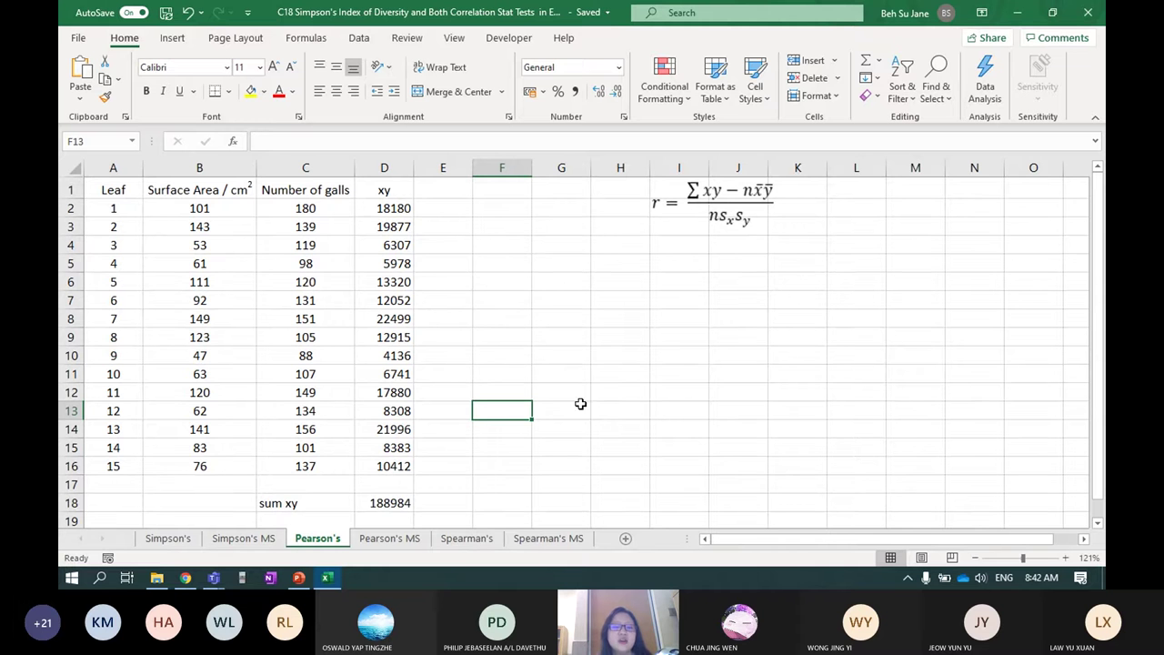
scroll(626, 390, down, 3)
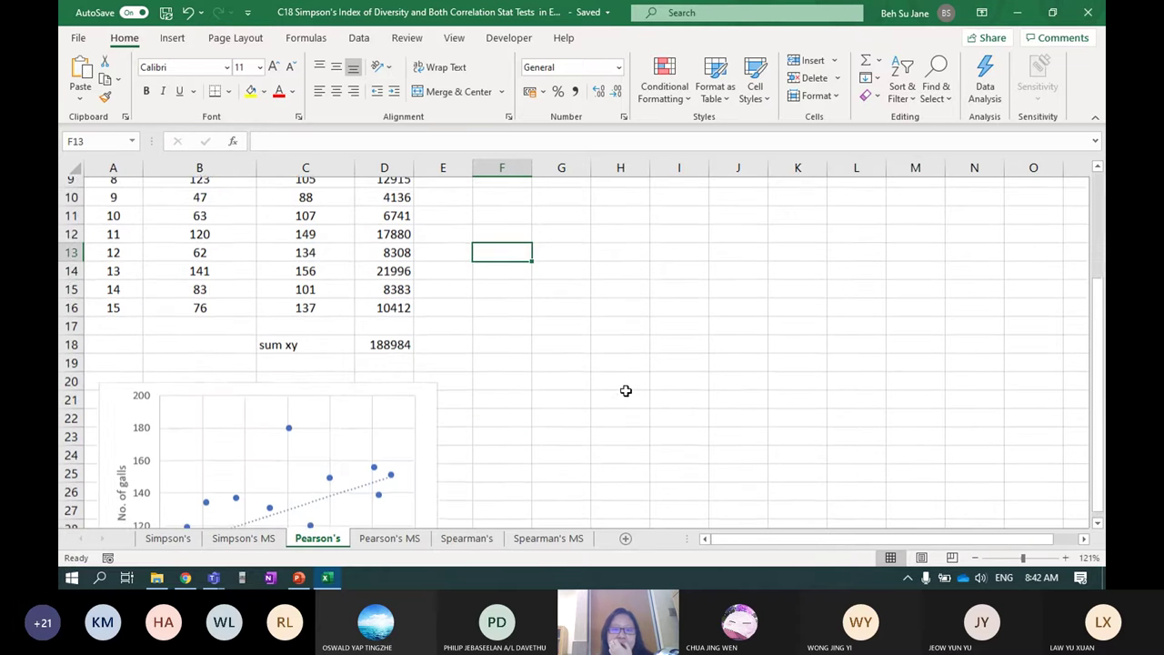
click(431, 390)
drag(433, 408, 1031, 263)
scroll(431, 446, up, 3)
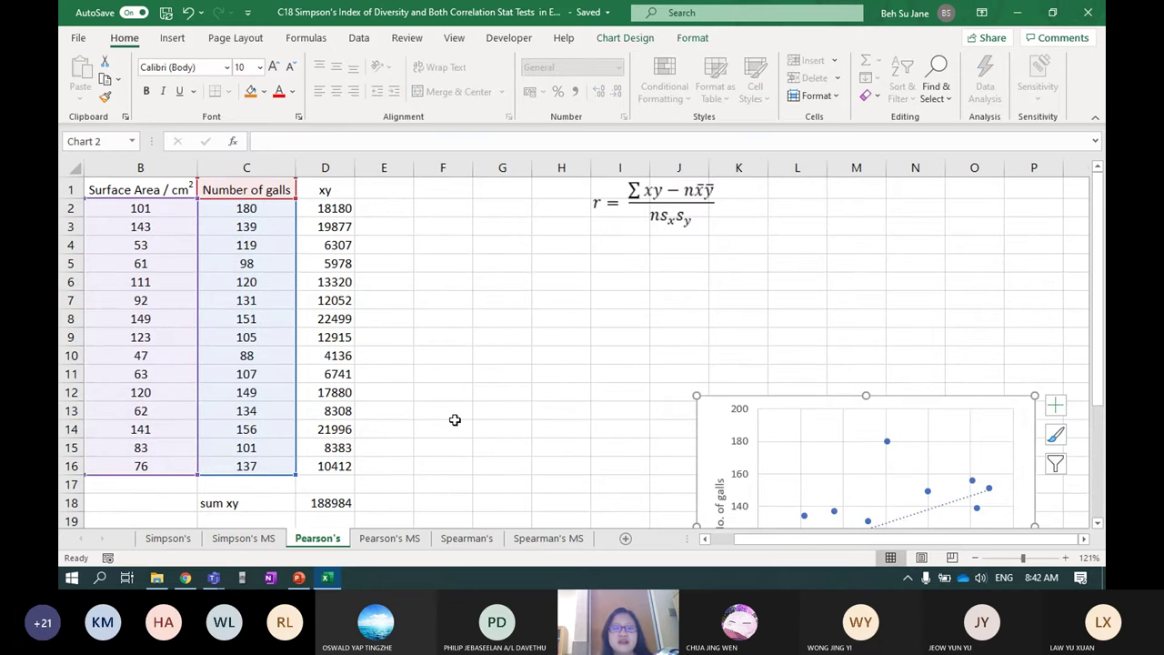
scroll(455, 419, left, 1)
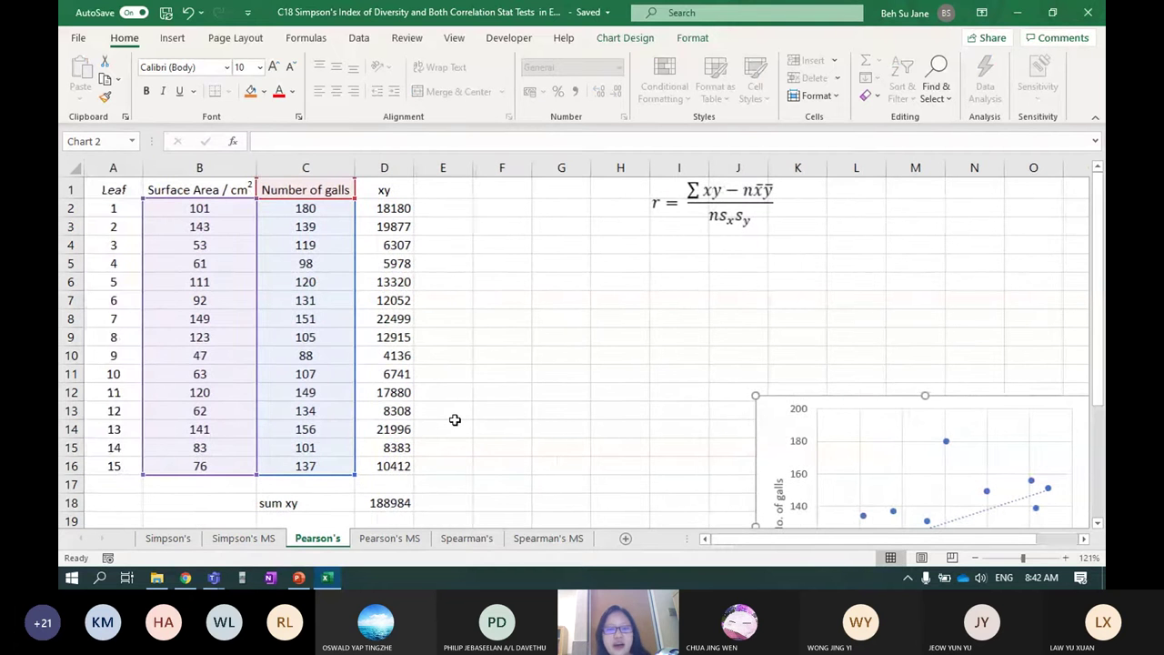
click(502, 395)
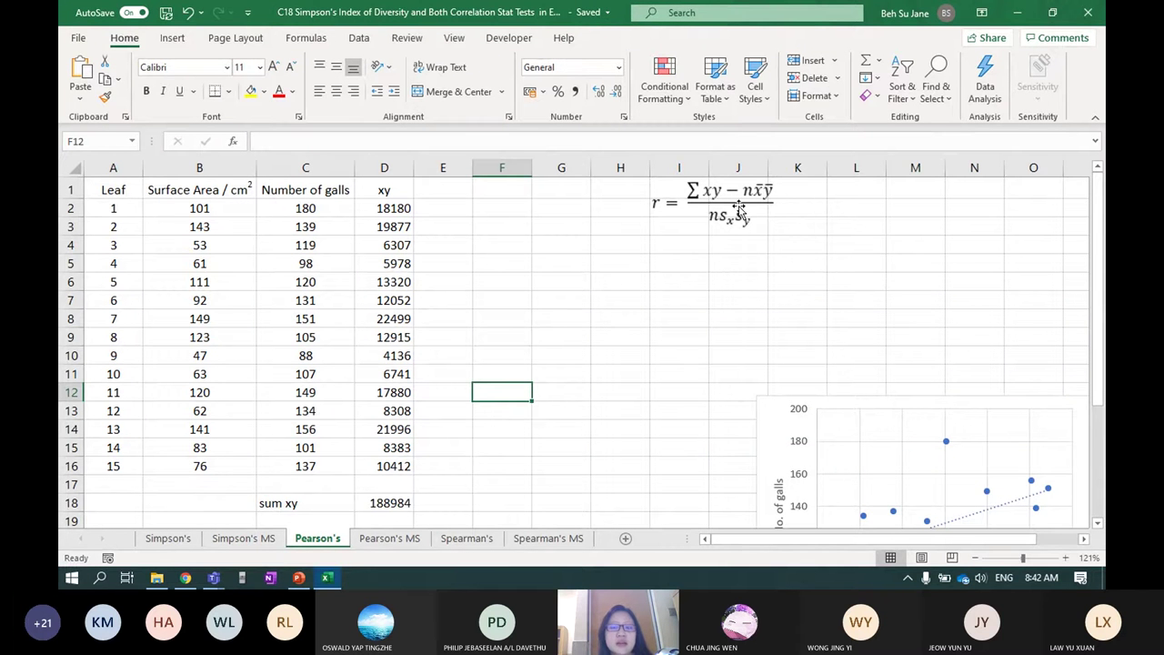
- Move the "sum xy" label and its SUM formula down to cells C21 and D21
scroll(520, 344, down, 2)
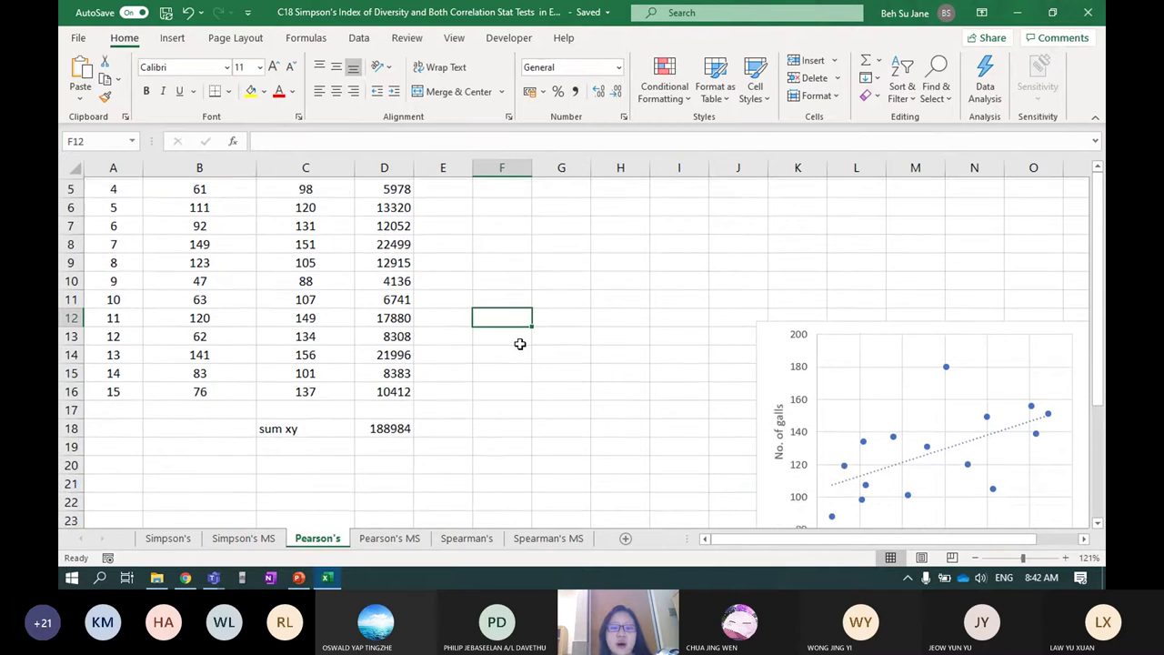
drag(286, 422, 384, 478)
scroll(441, 429, up, 2)
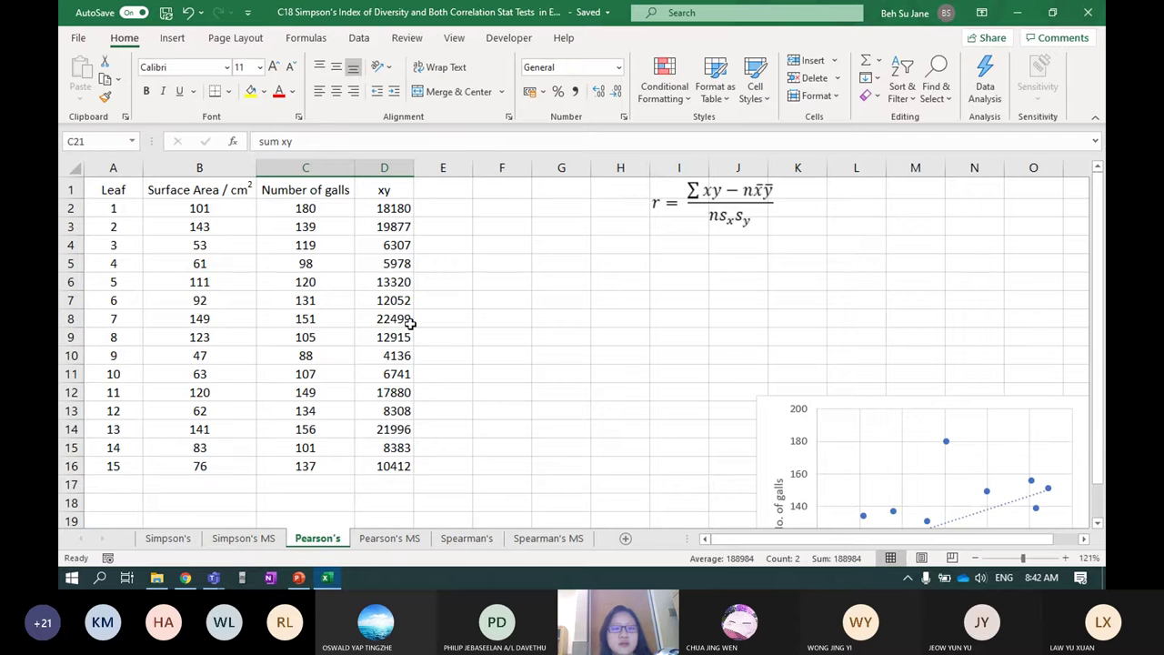
key(Right)
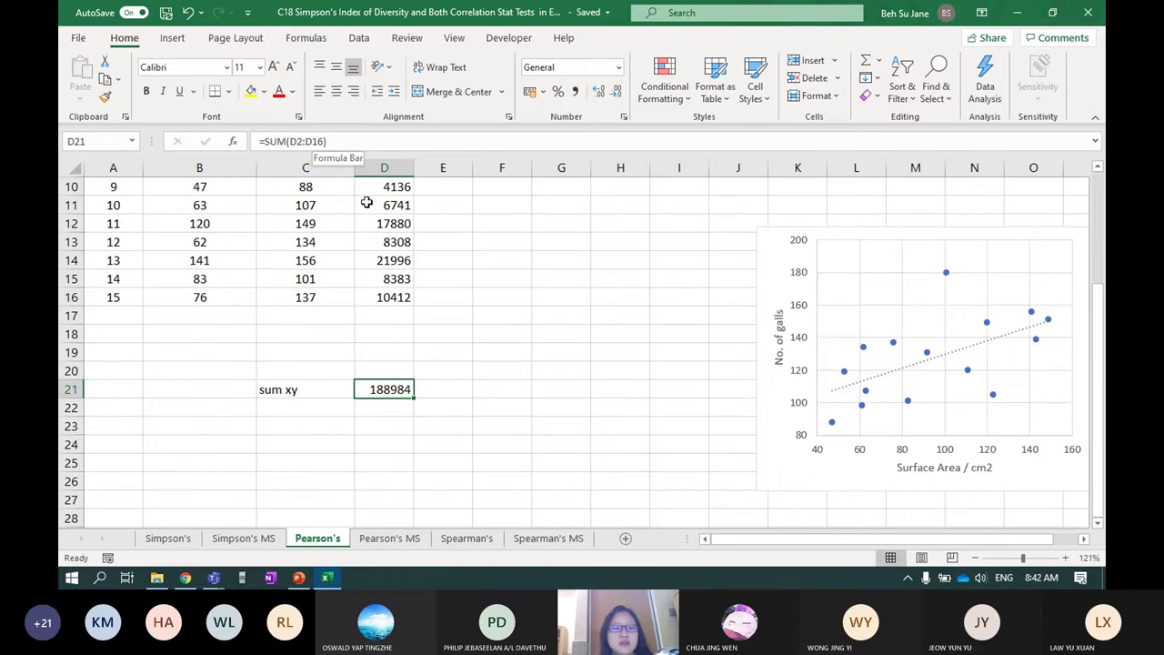
click(501, 352)
click(506, 300)
- Enter the row labels "mean" in cell A18 and "s" in cell A19
click(190, 323)
scroll(342, 404, up, 3)
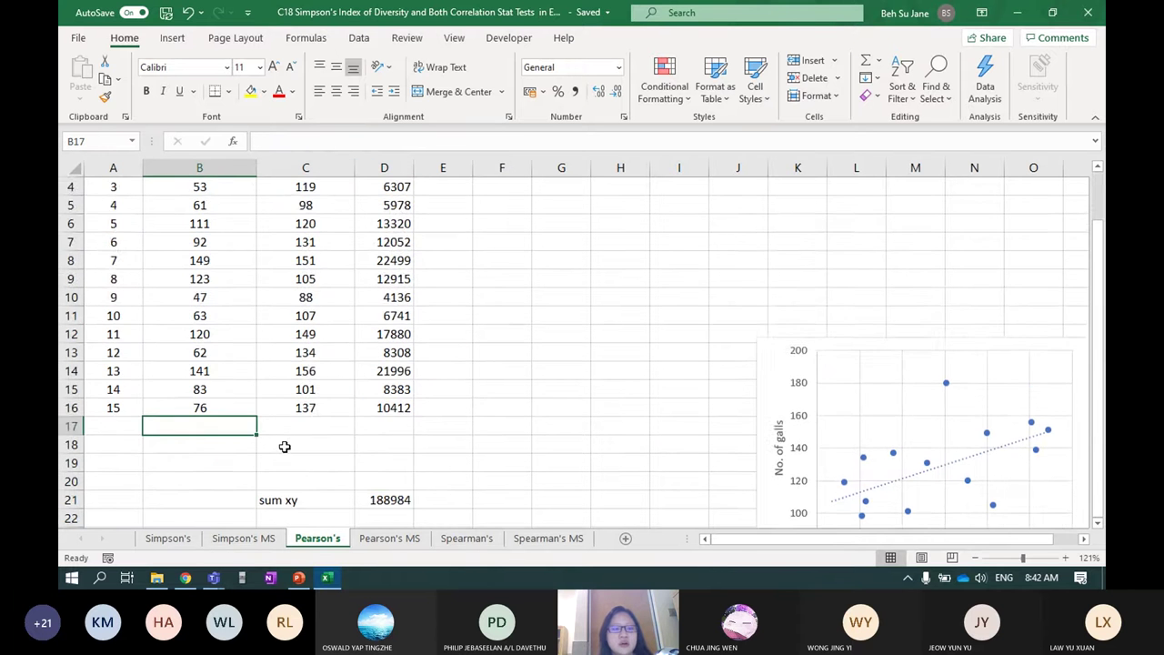
click(136, 510)
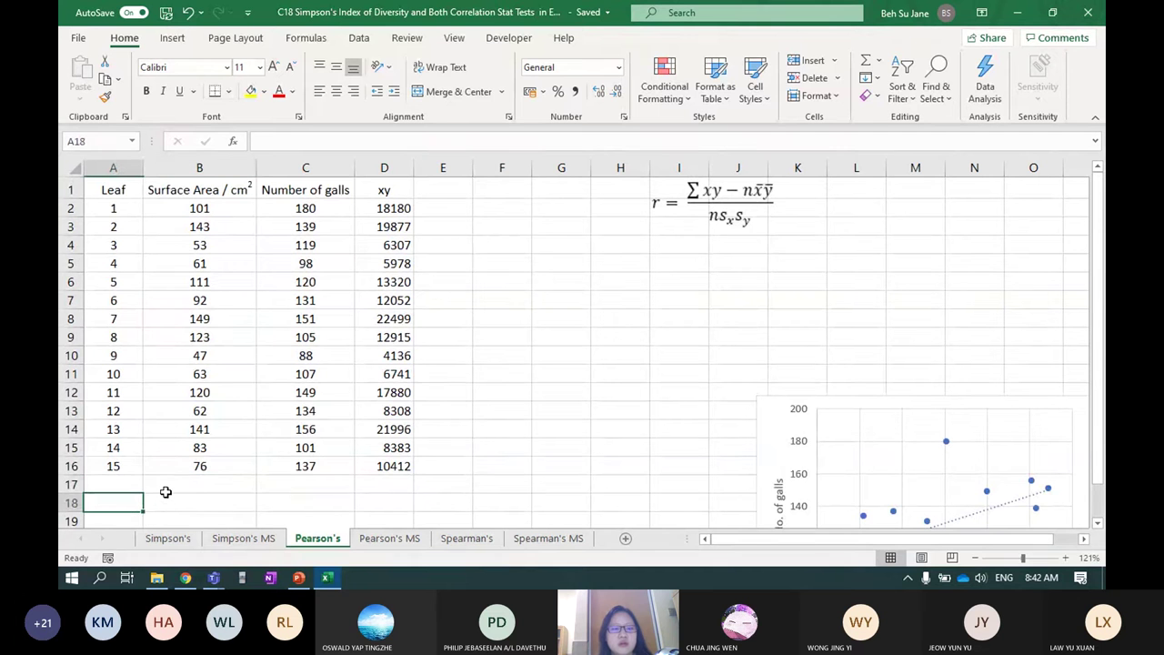
text(mean)
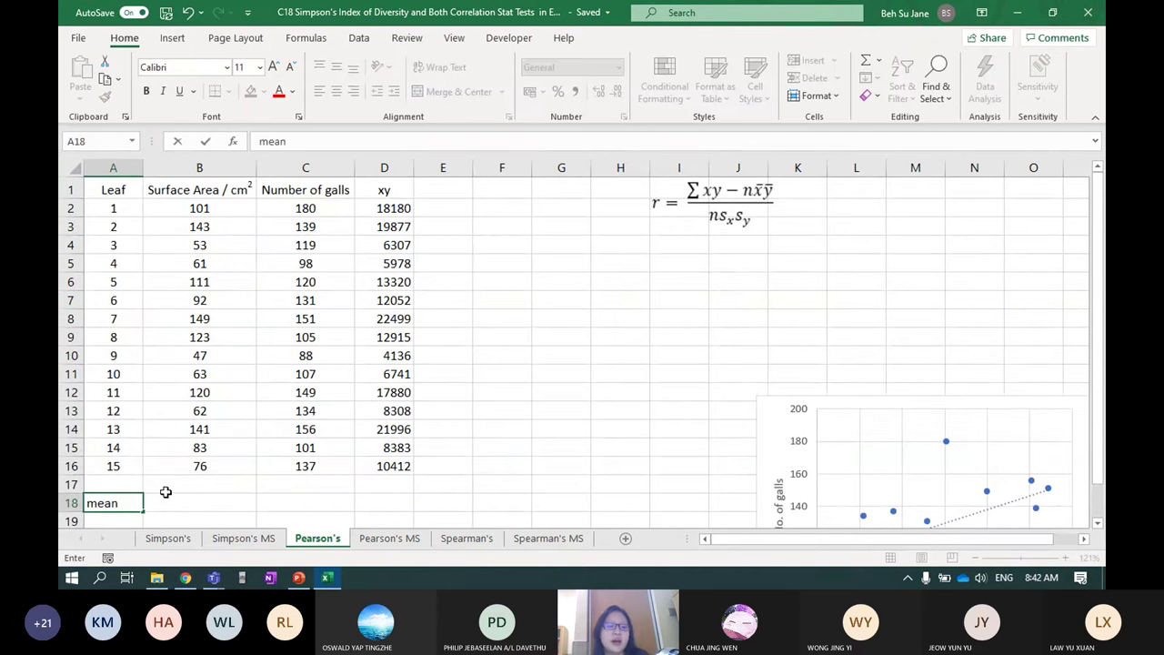
key(Return)
text(std)
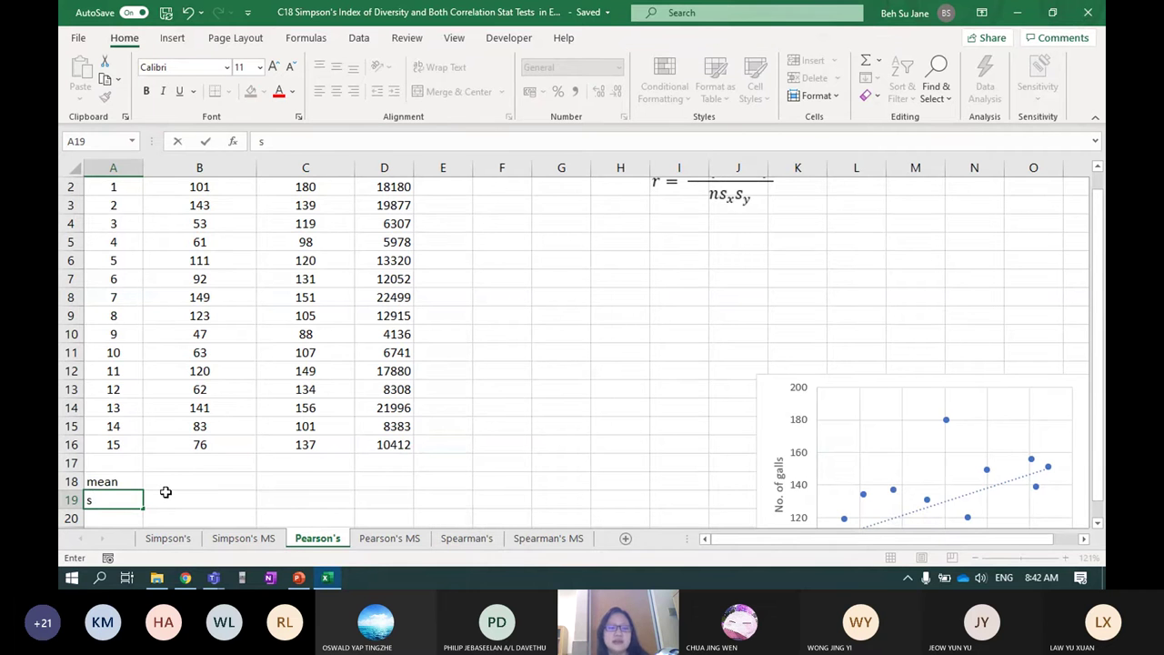
- Enter the formula =AVERAGE(B2:B16) in cell B18 to calculate the mean surface area
click(164, 489)
scroll(483, 297, up, 1)
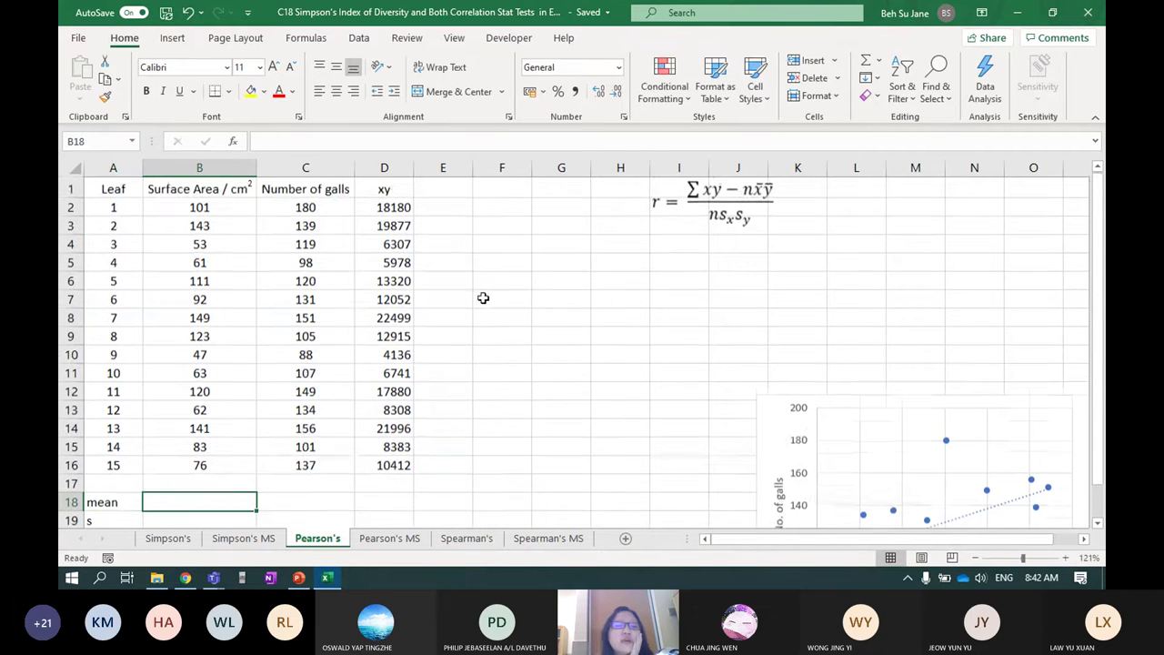
text(=)
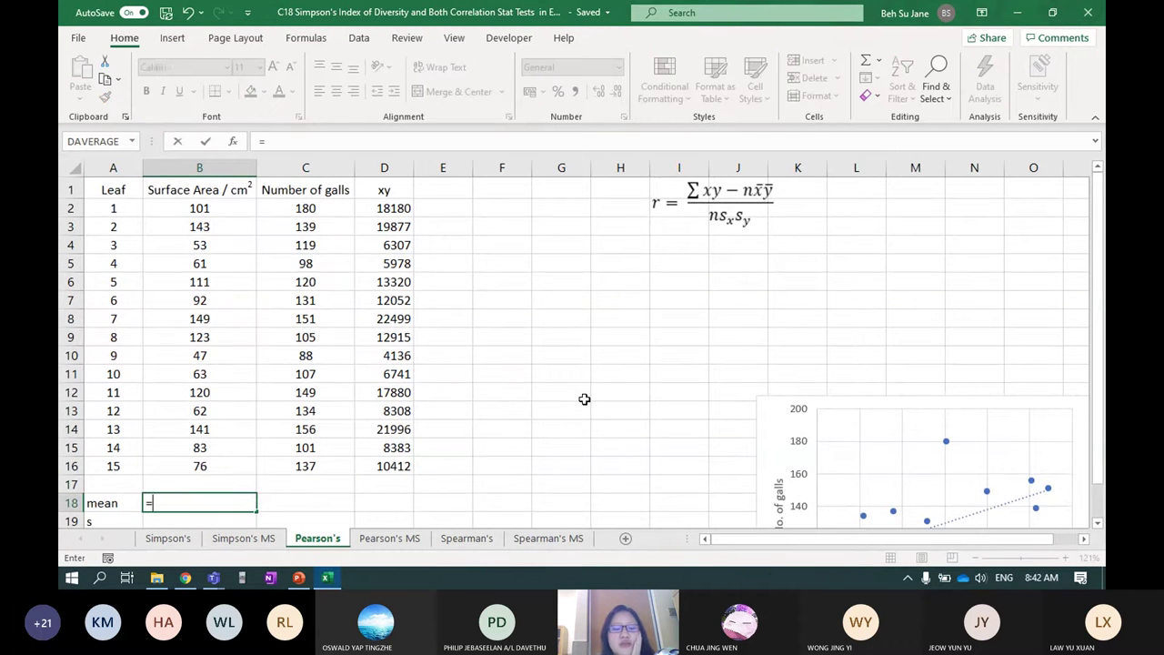
text(aver)
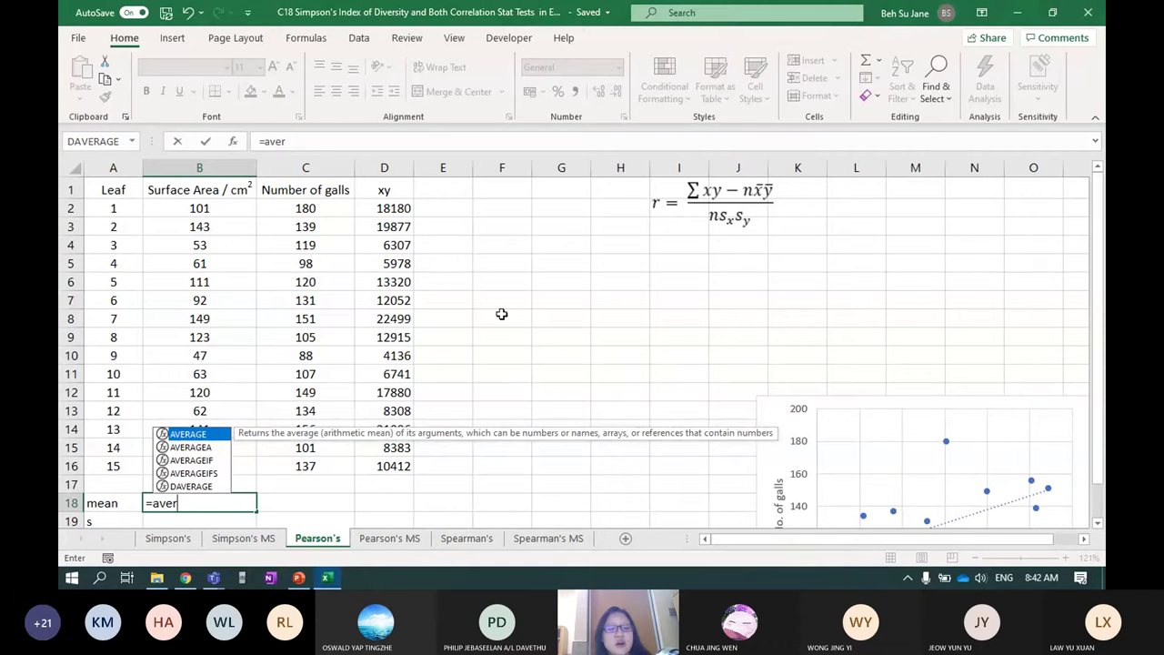
key(Tab)
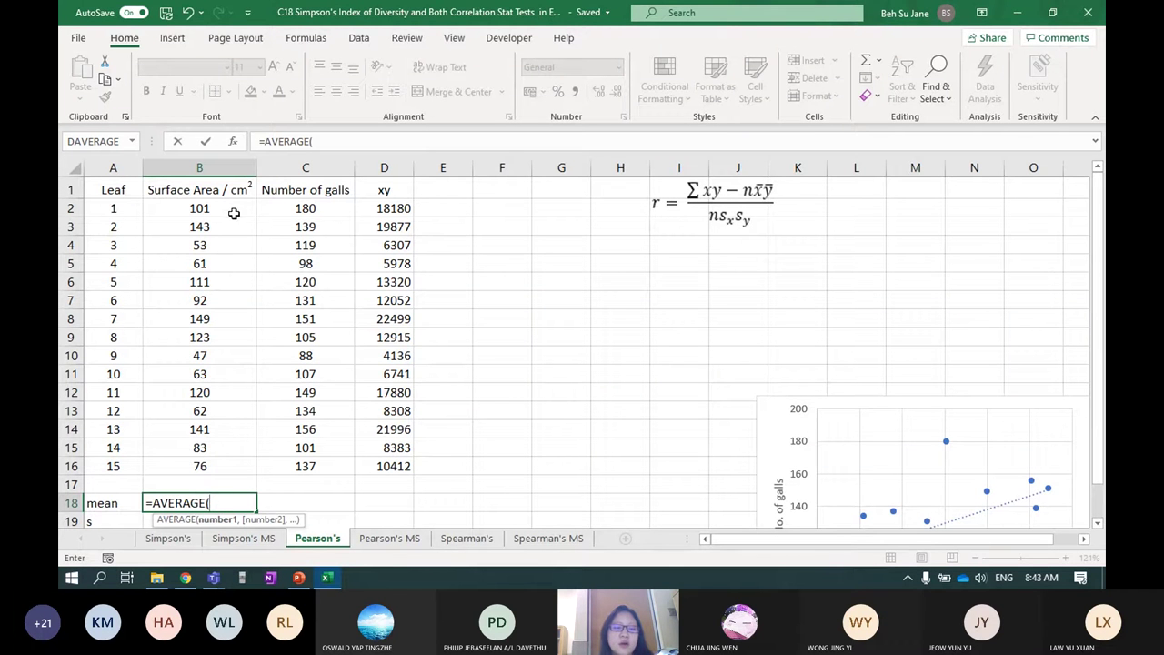
drag(233, 213, 223, 464)
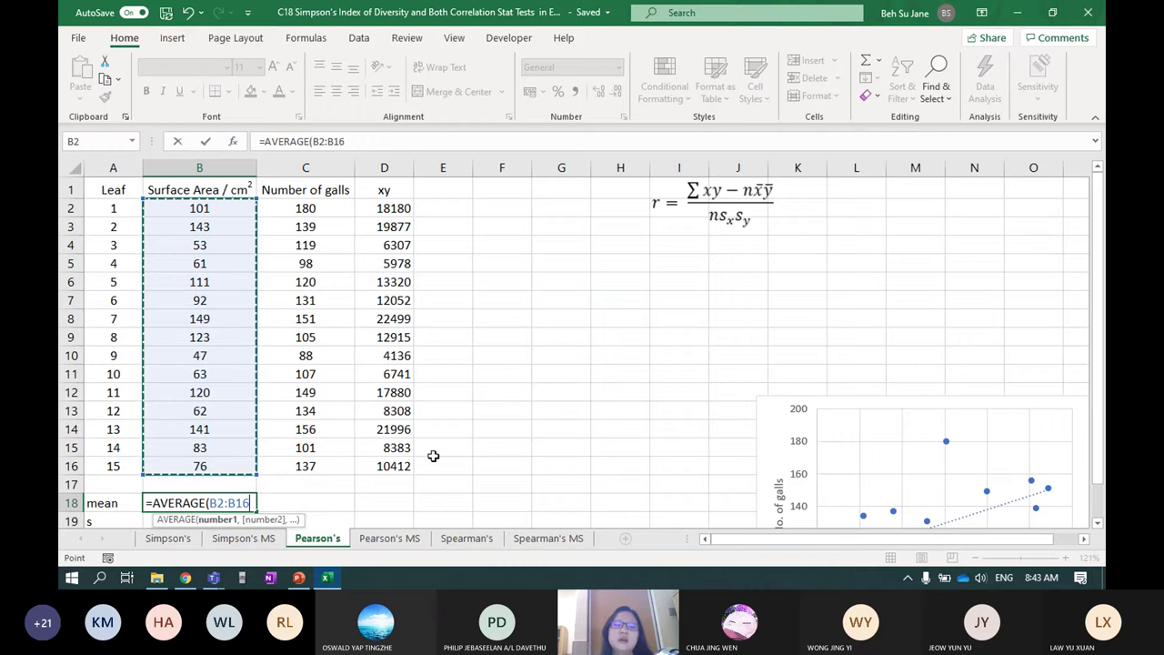
key(Return)
key(Up)
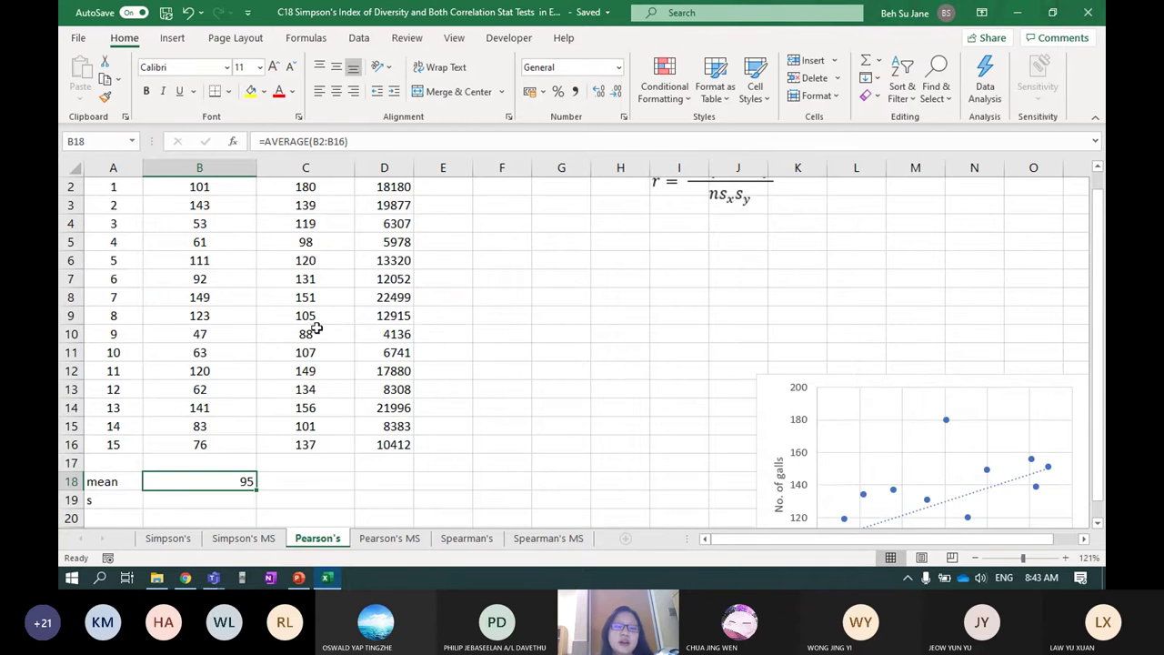
- Fill the AVERAGE formula from B18 across to C18 to get the mean number of galls
scroll(314, 325, up, 1)
scroll(282, 210, down, 2)
scroll(307, 405, down, 1)
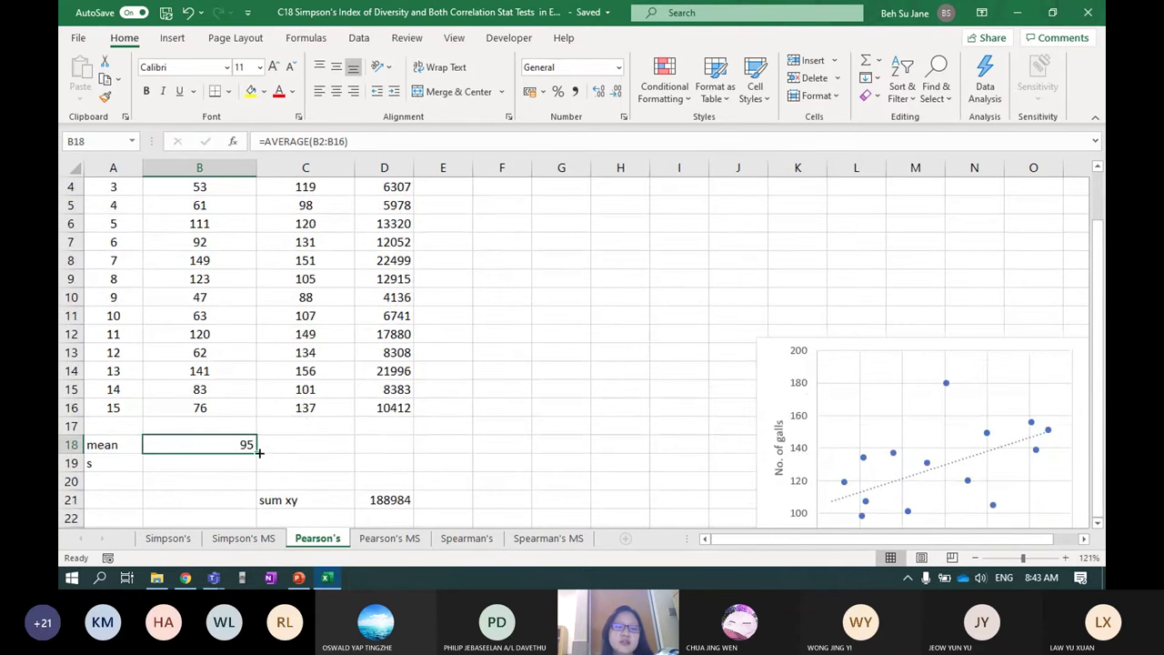
drag(259, 452, 331, 449)
click(338, 463)
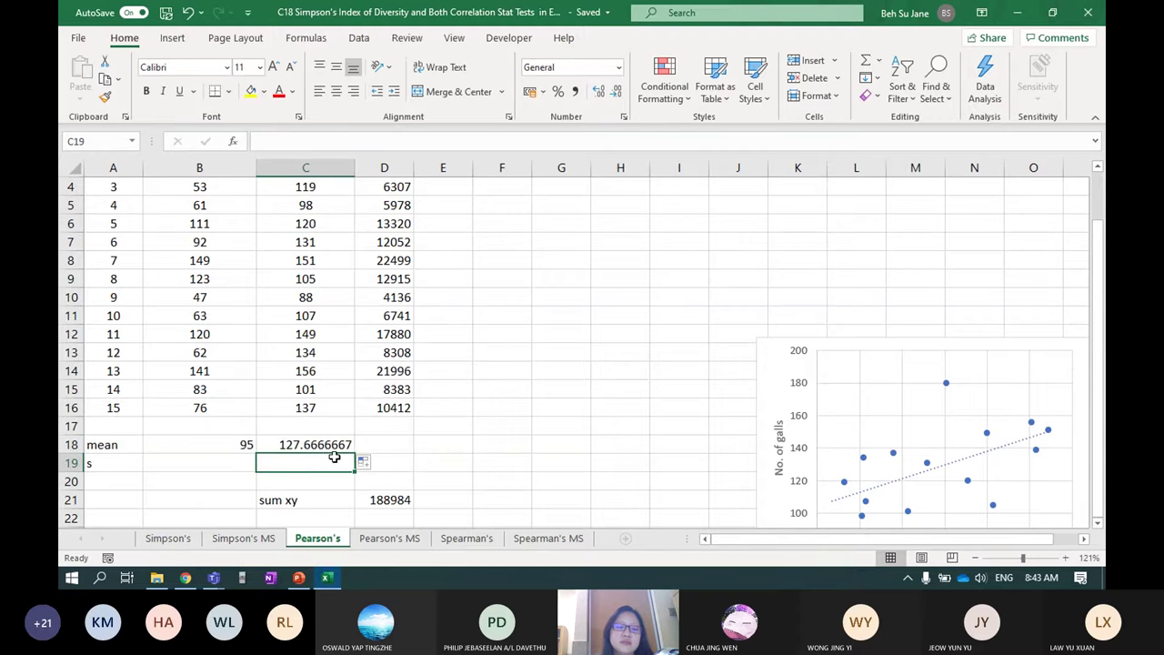
scroll(314, 382, up, 1)
scroll(303, 282, down, 4)
click(302, 280)
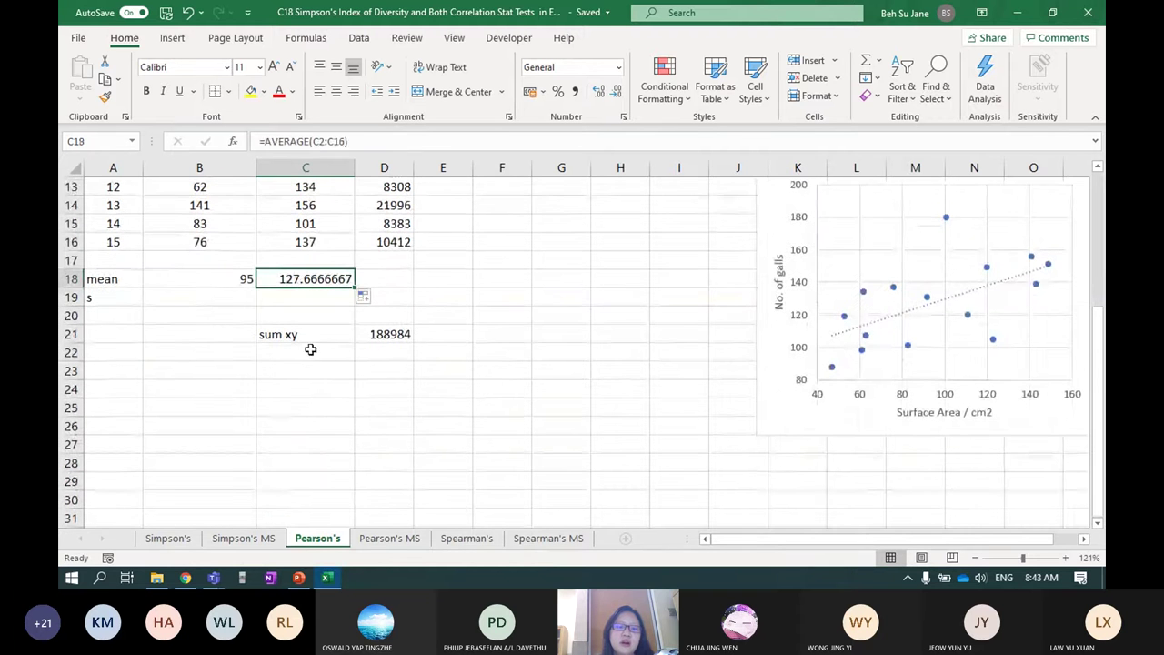
click(217, 277)
scroll(229, 369, up, 1)
click(234, 352)
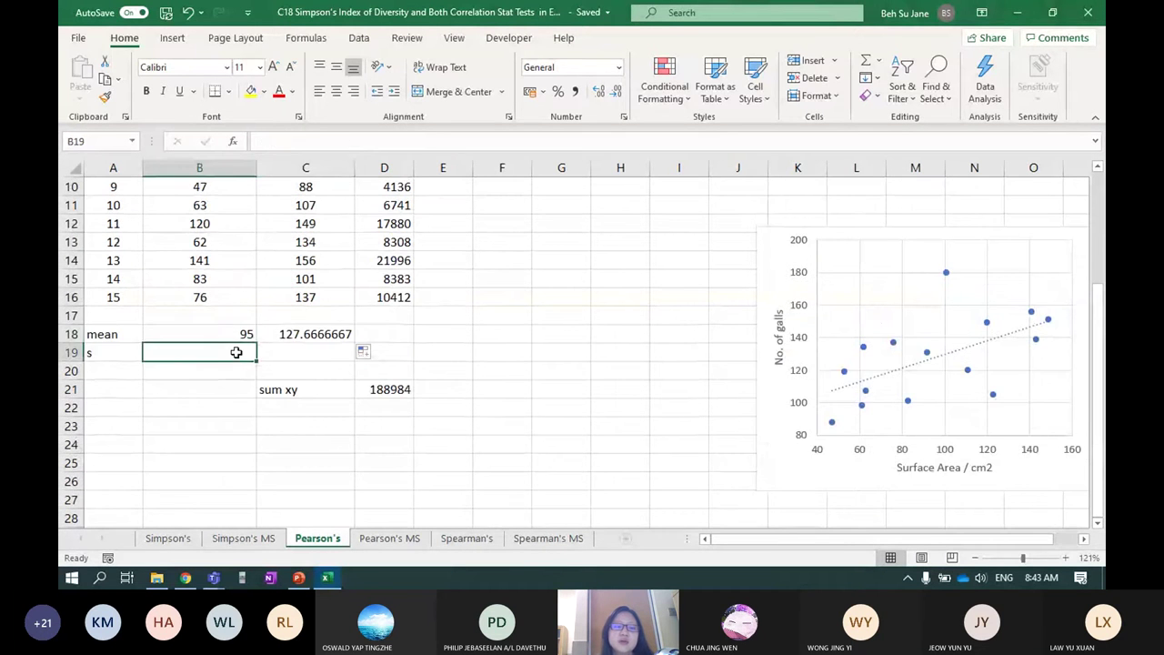
scroll(376, 376, up, 3)
scroll(454, 441, down, 1)
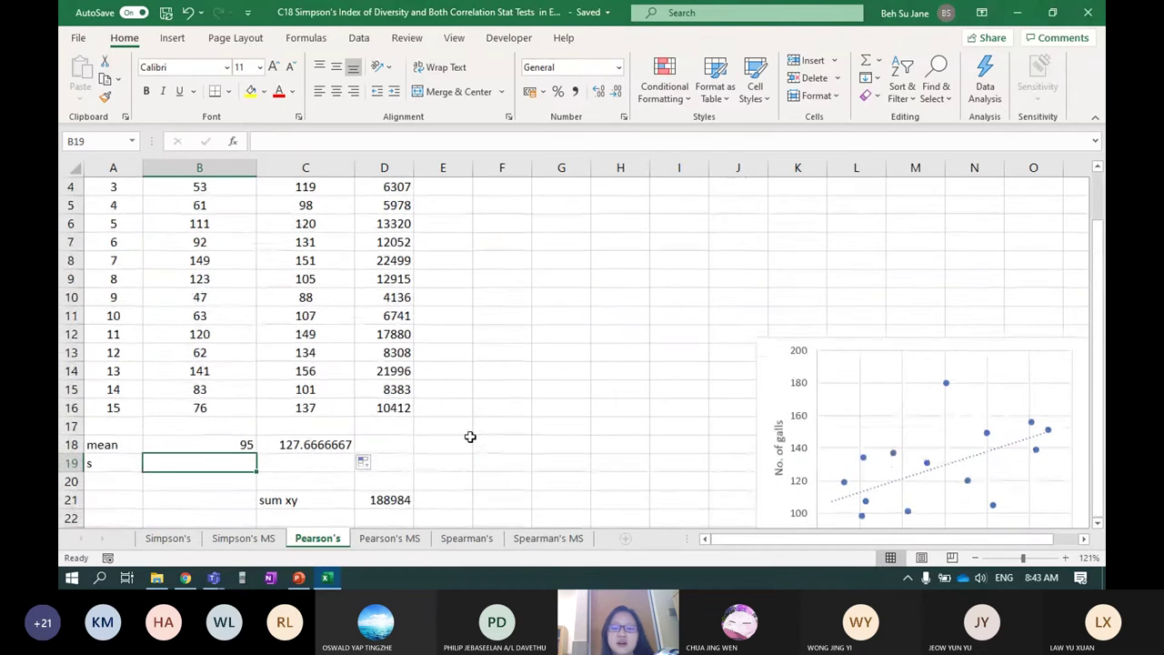
text(=std)
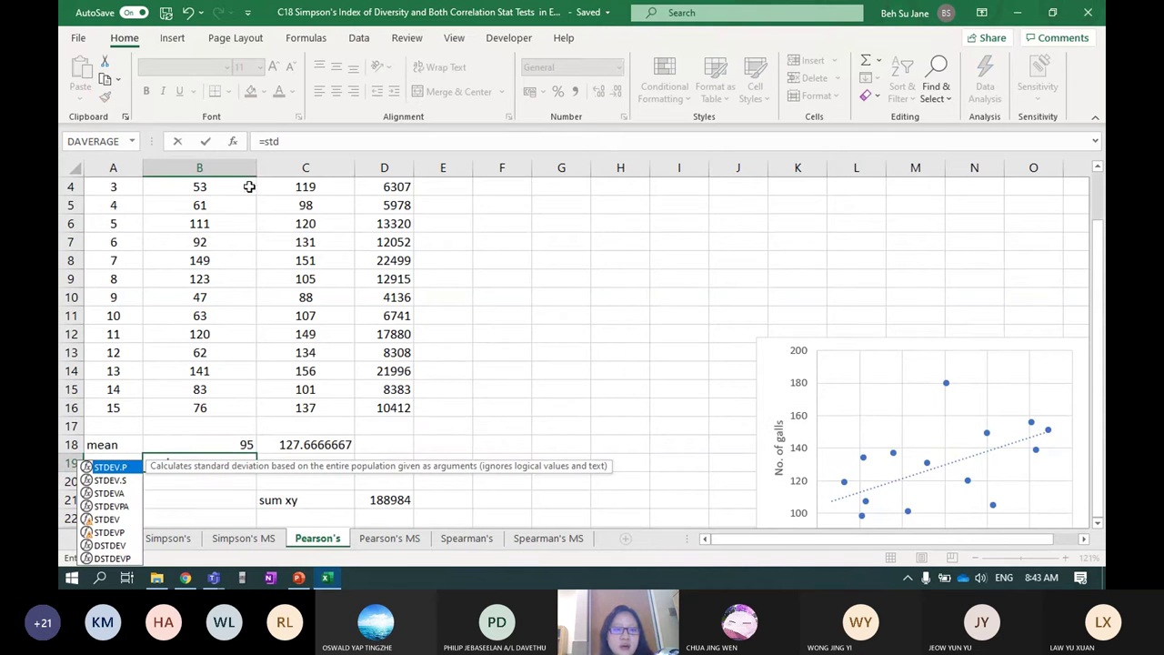
scroll(216, 325, down, 2)
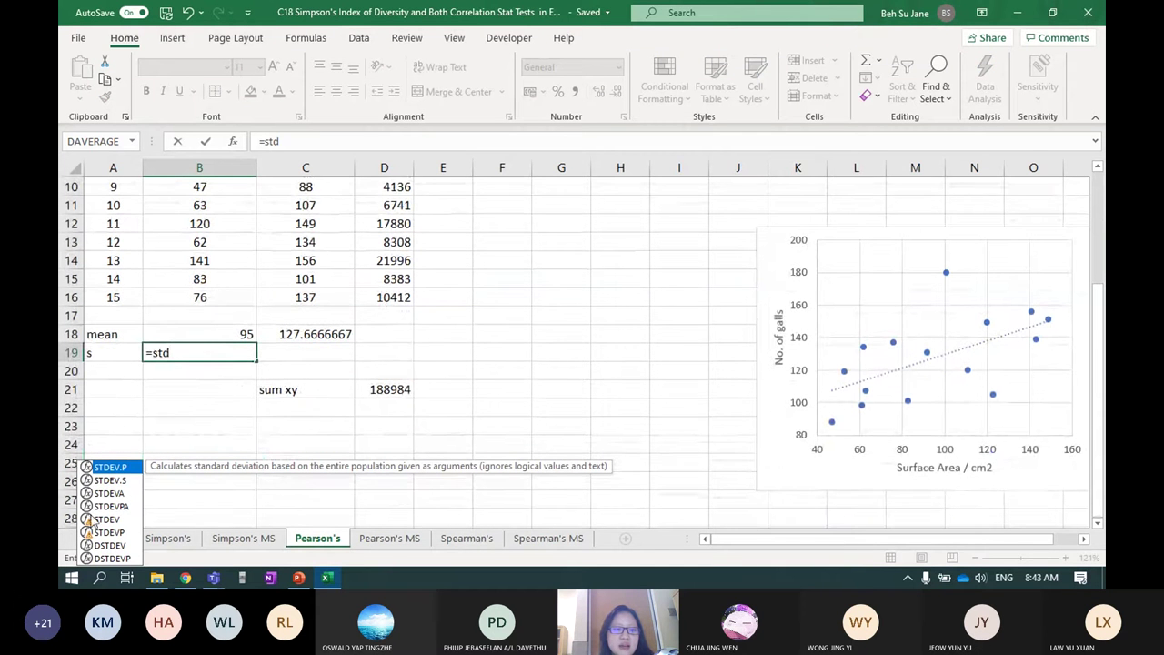
click(133, 484)
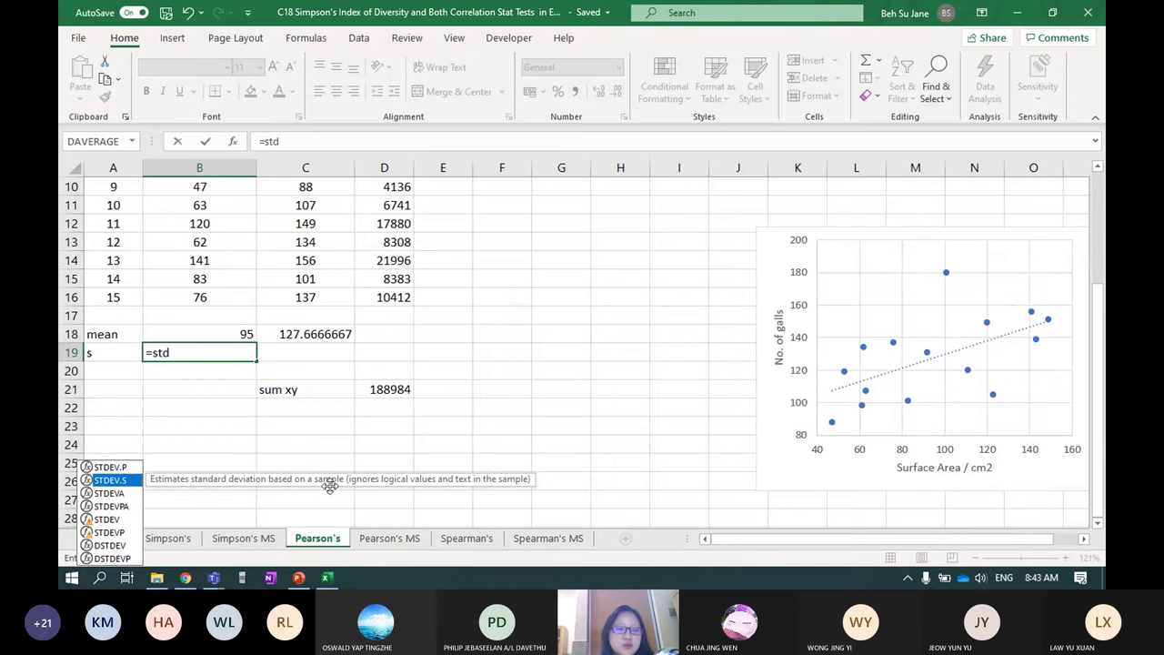
click(179, 354)
text(e)
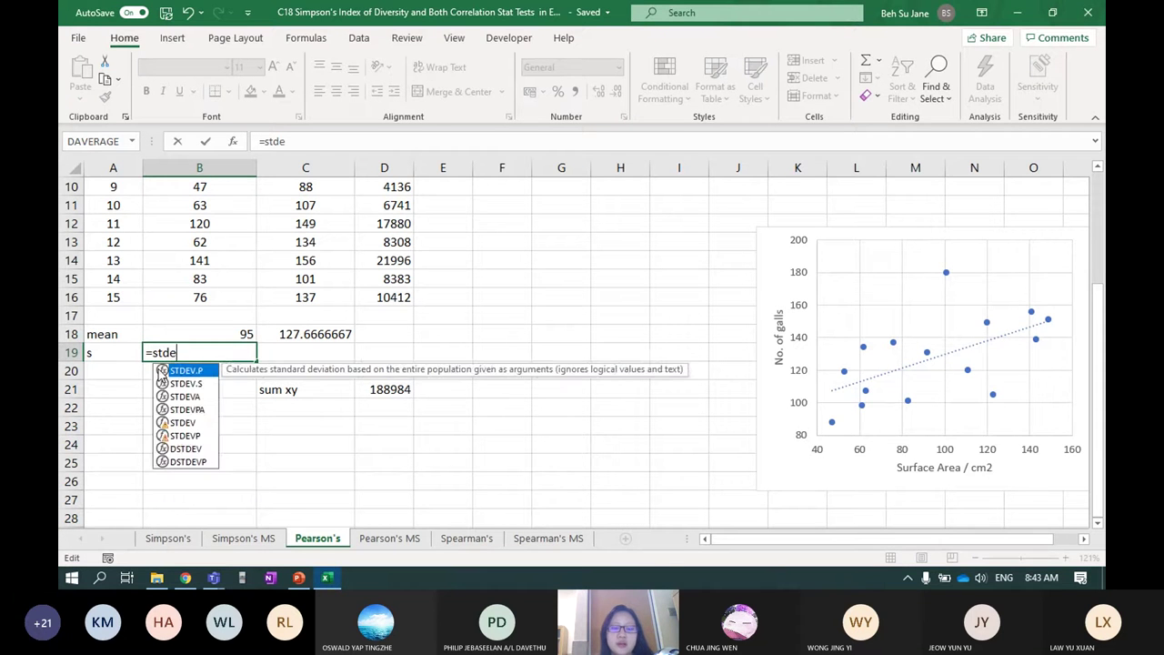
text(v.s)
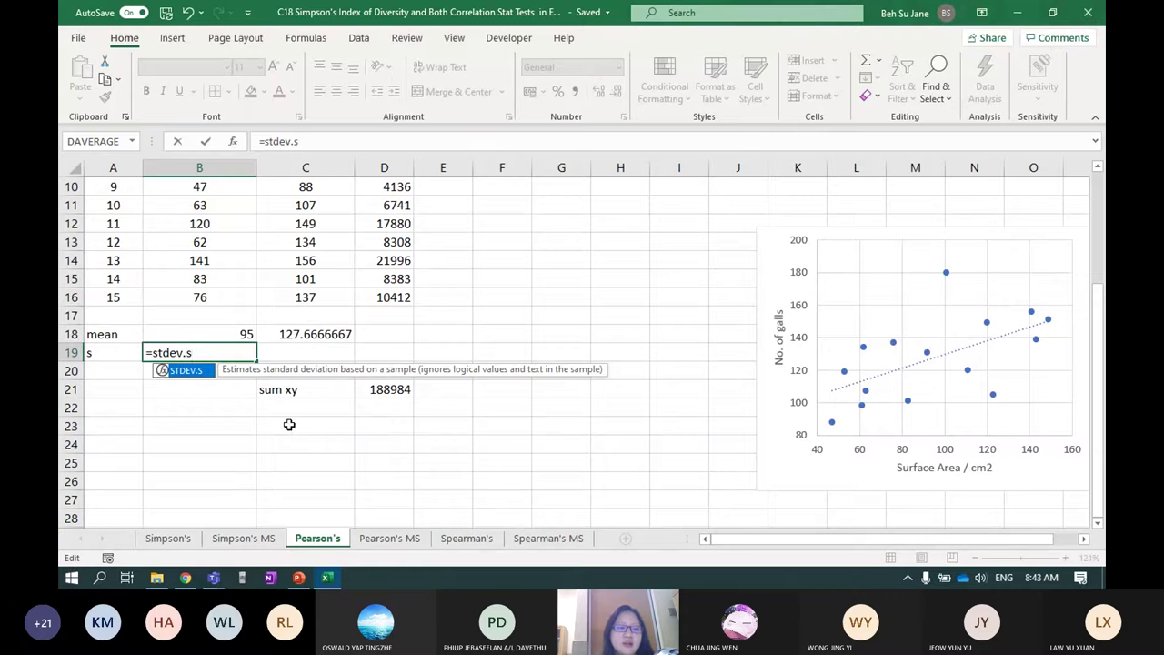
key(Tab)
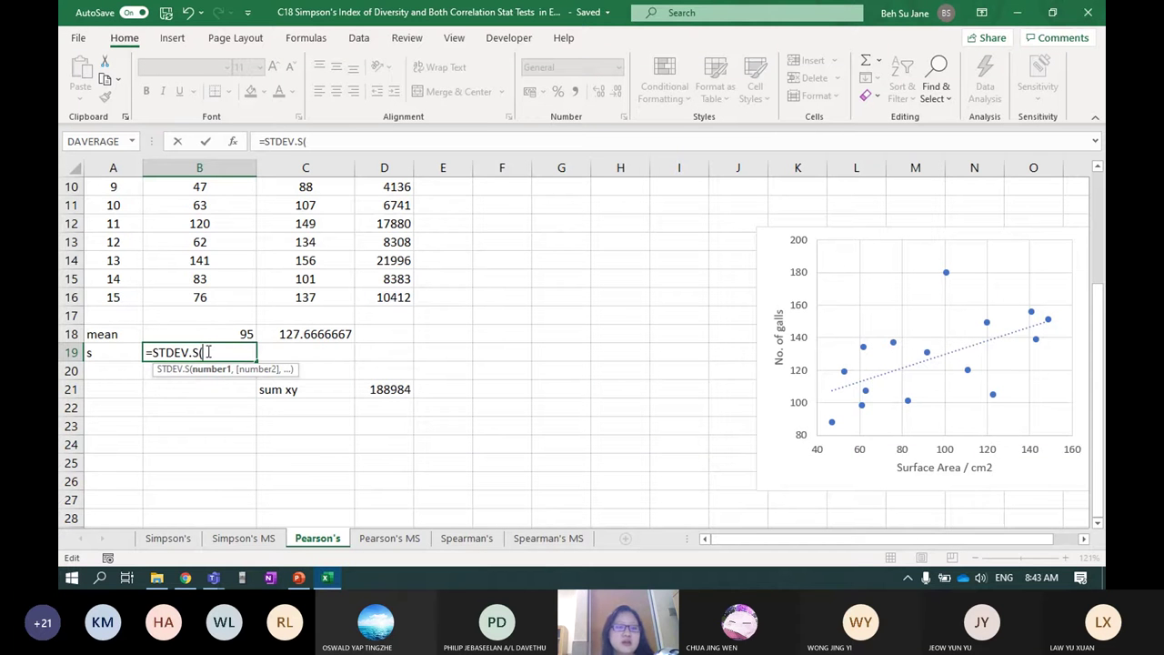
key(BackSpace)
key(BackSpace)
key(BackSpace)
key(BackSpace)
key(BackSpace)
key(BackSpace)
key(BackSpace)
key(BackSpace)
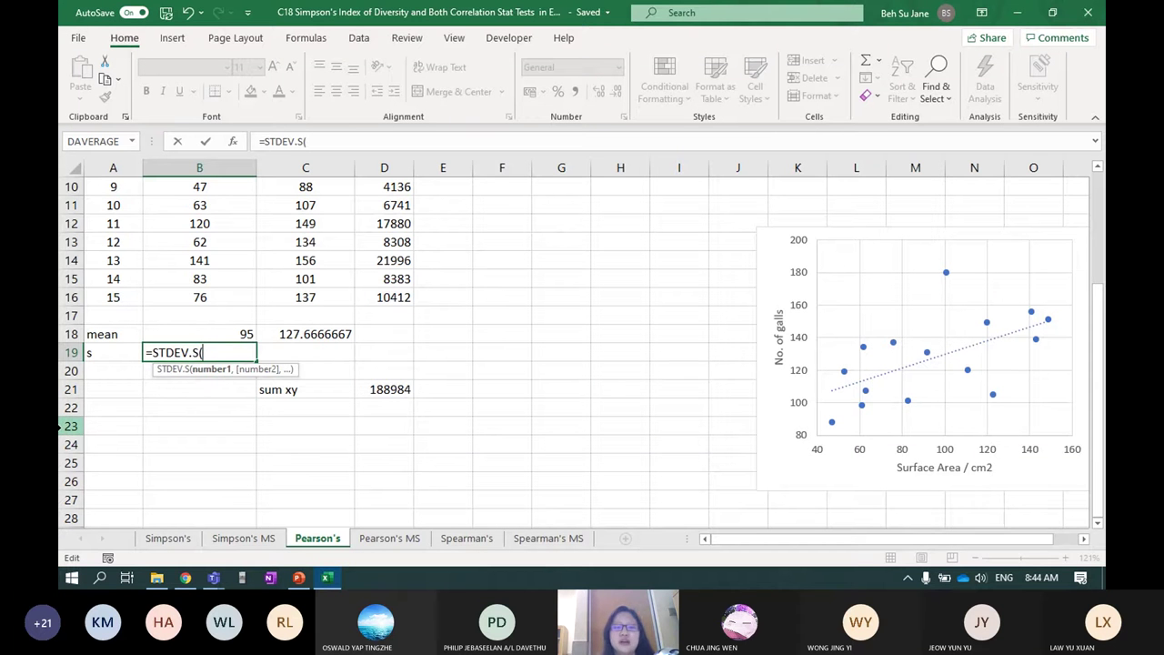
- Enter the sample standard deviation formula =STDEV.S(B2:B16) for the surface area in cell B19
text(st)
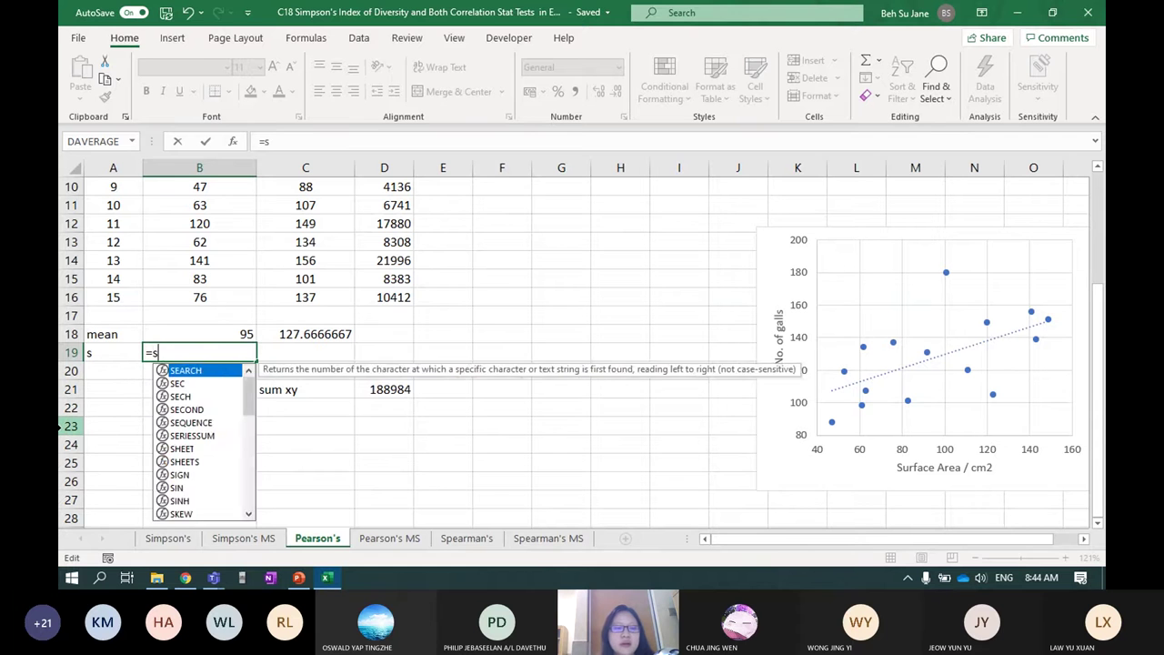
key(Down)
key(Down)
key(Up)
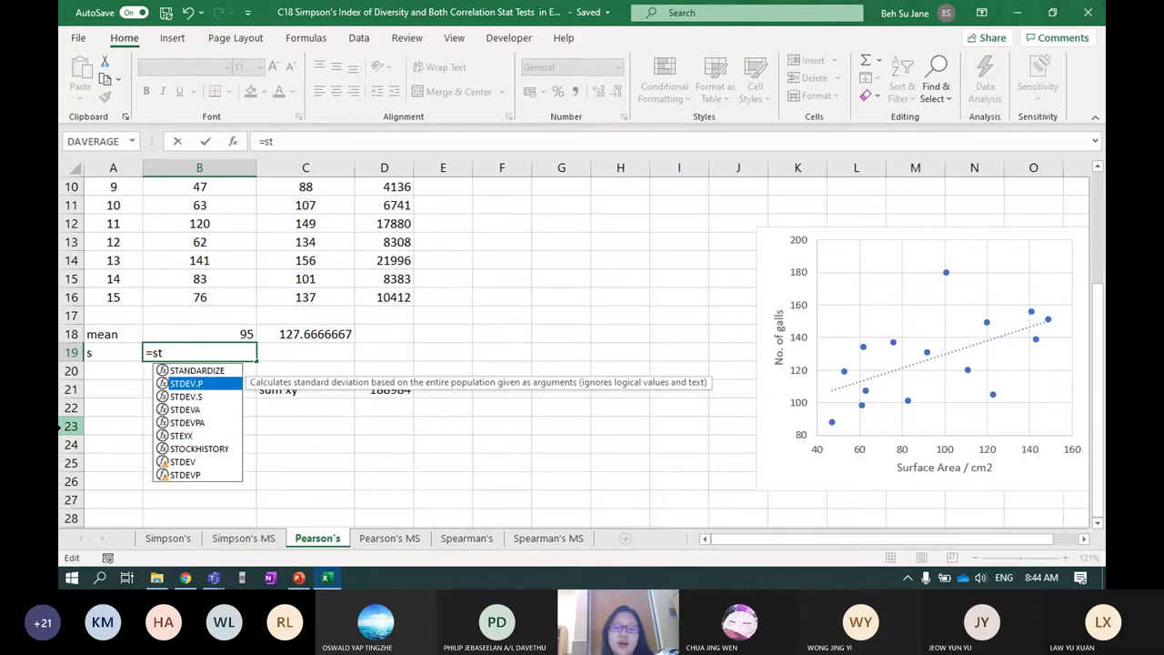
key(Down)
key(Up)
key(Down)
key(Up)
key(Down)
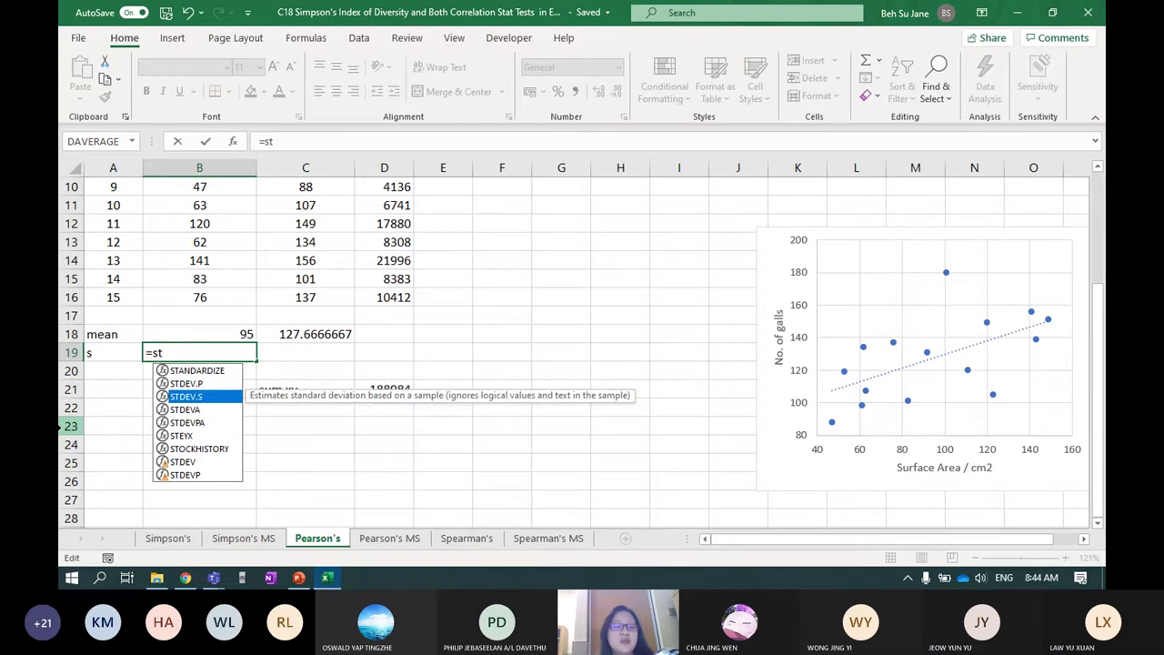
key(Up)
key(Down)
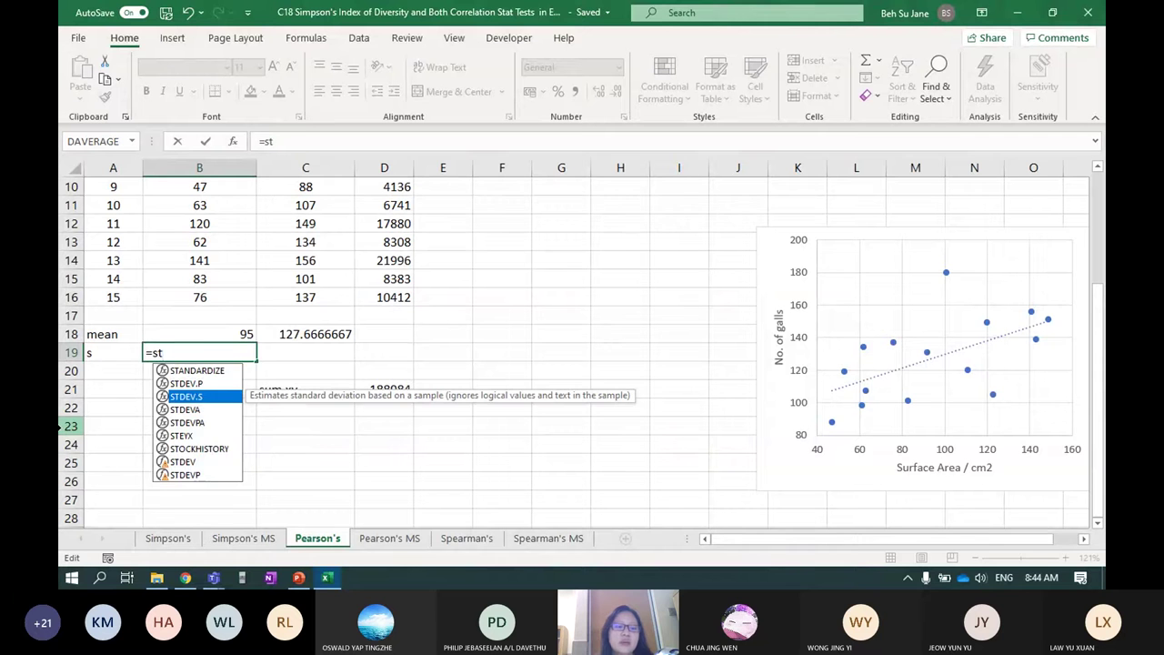
key(Tab)
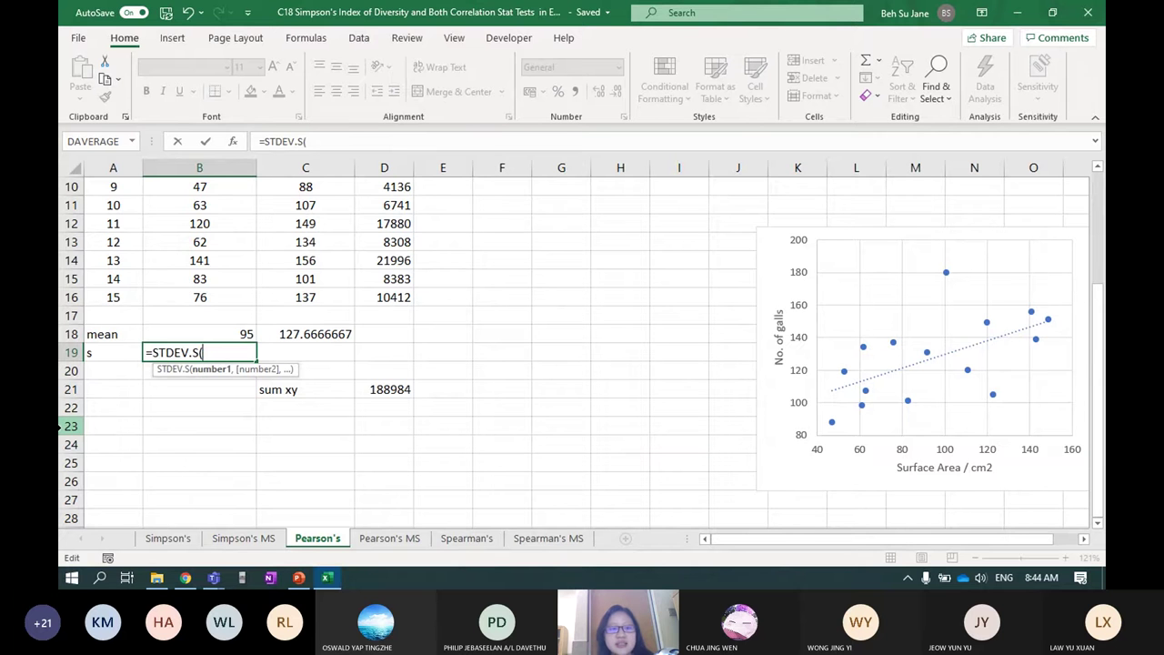
scroll(202, 436, up, 3)
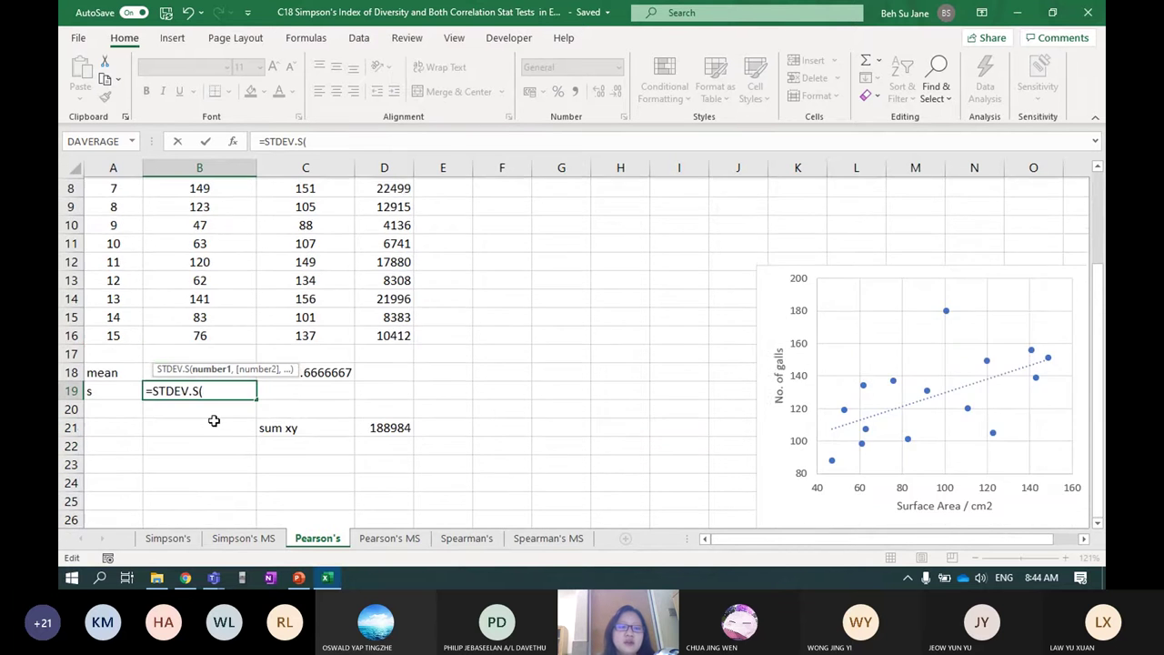
drag(221, 208, 238, 470)
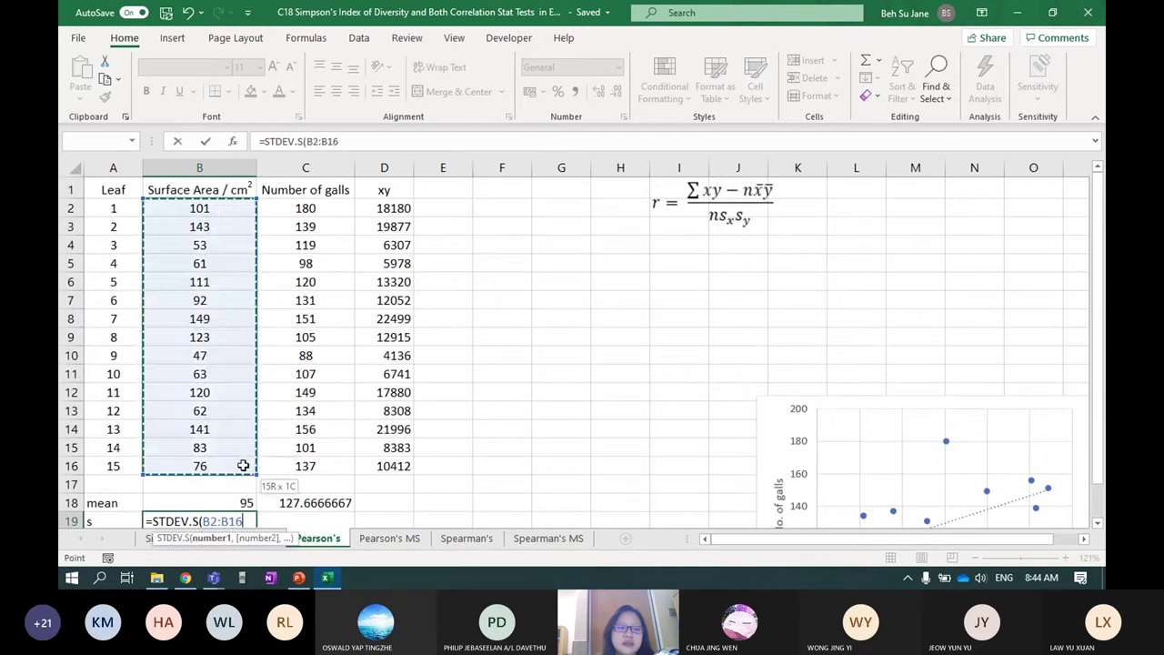
key(Return)
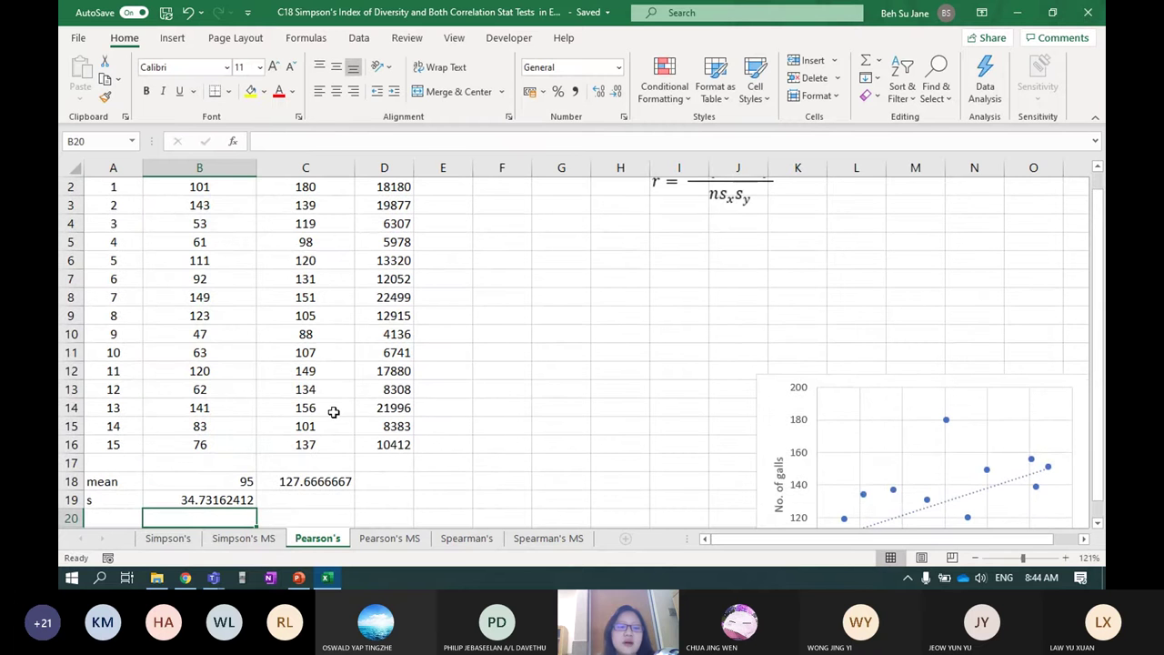
- Fill the STDEV.S formula from B19 across to C19 for the number of galls
click(244, 501)
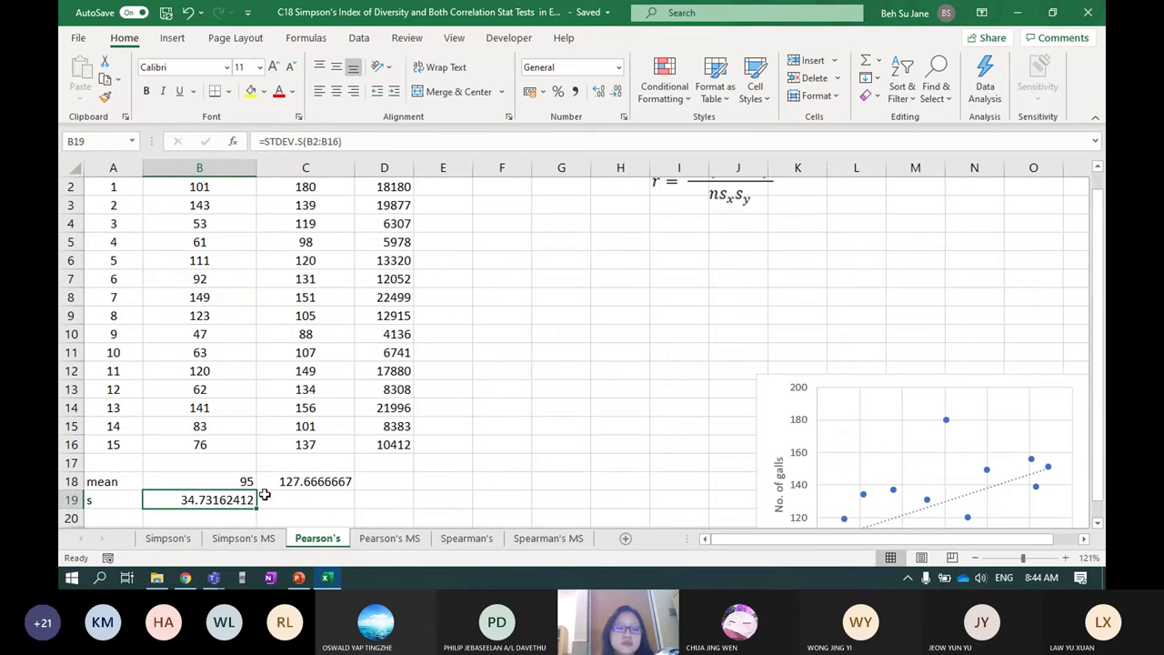
drag(256, 512, 346, 510)
click(491, 495)
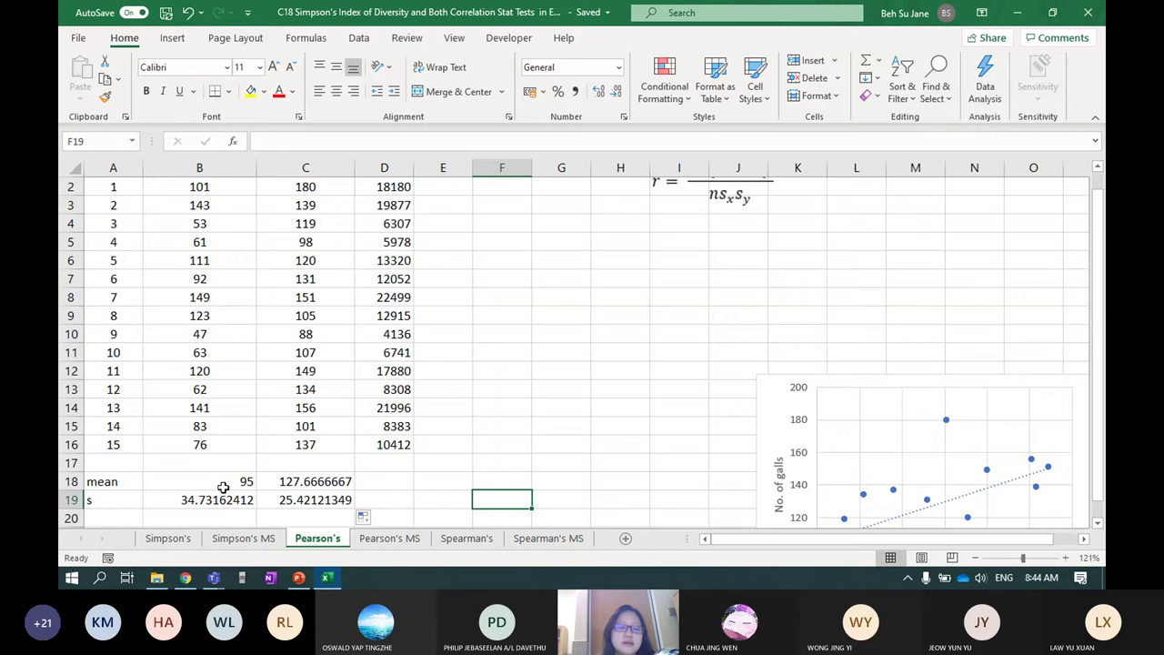
- Review the mean, s and sum xy cells against the terms in the Pearson's r equation
drag(229, 483, 318, 499)
click(481, 481)
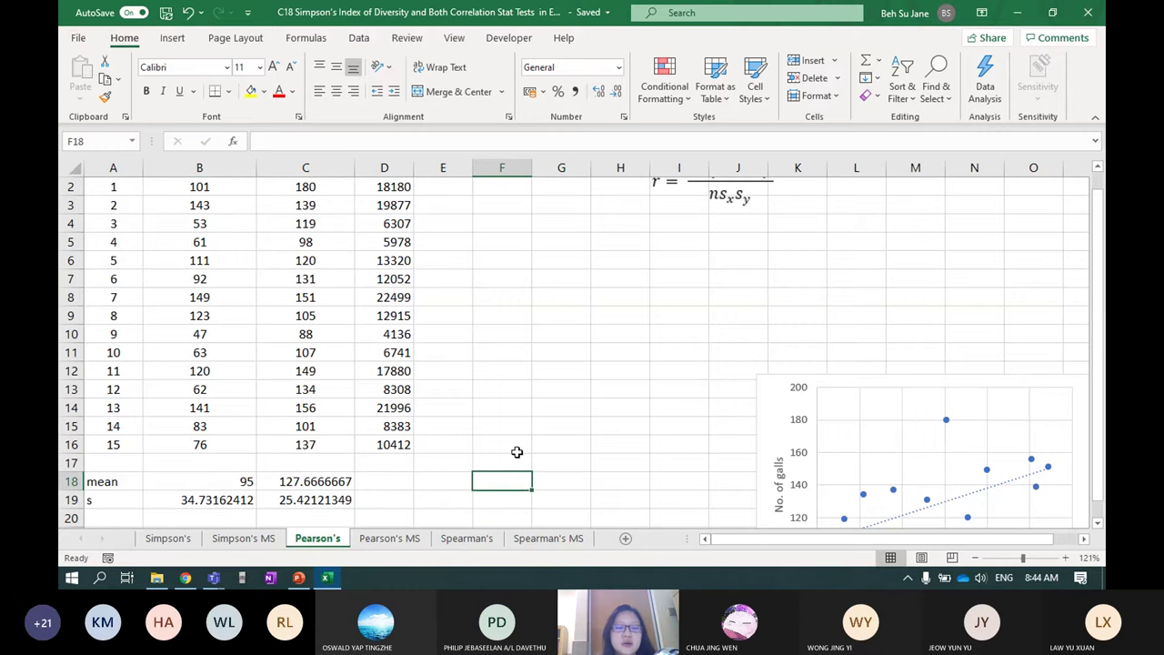
scroll(512, 455, down, 1)
click(243, 427)
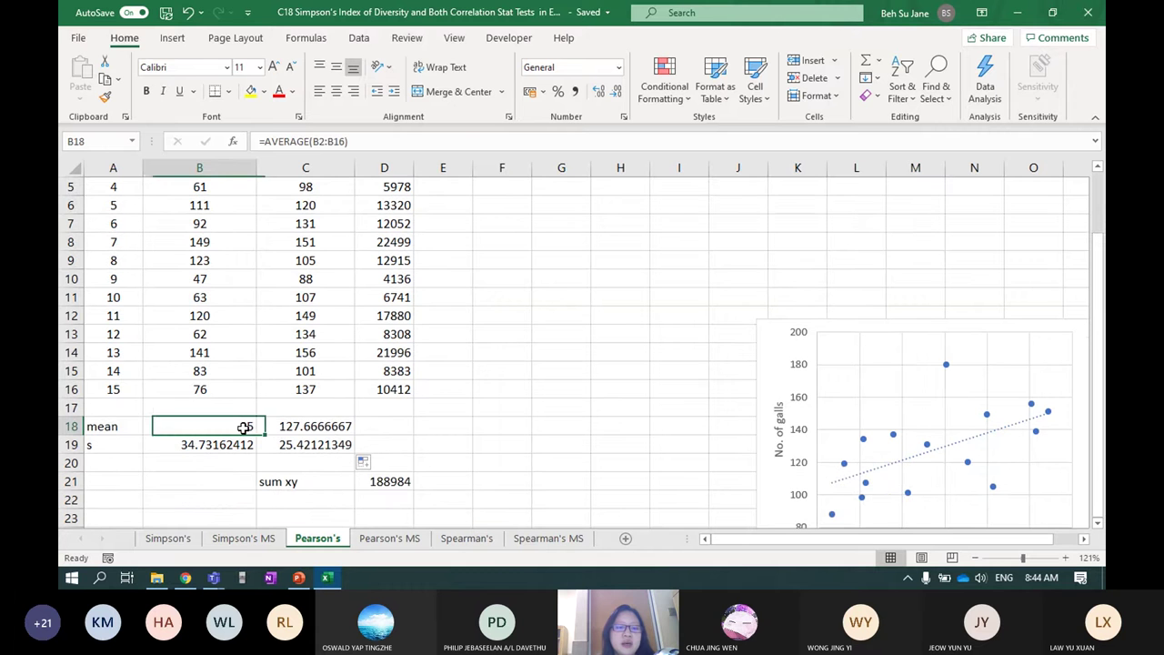
click(316, 433)
click(226, 446)
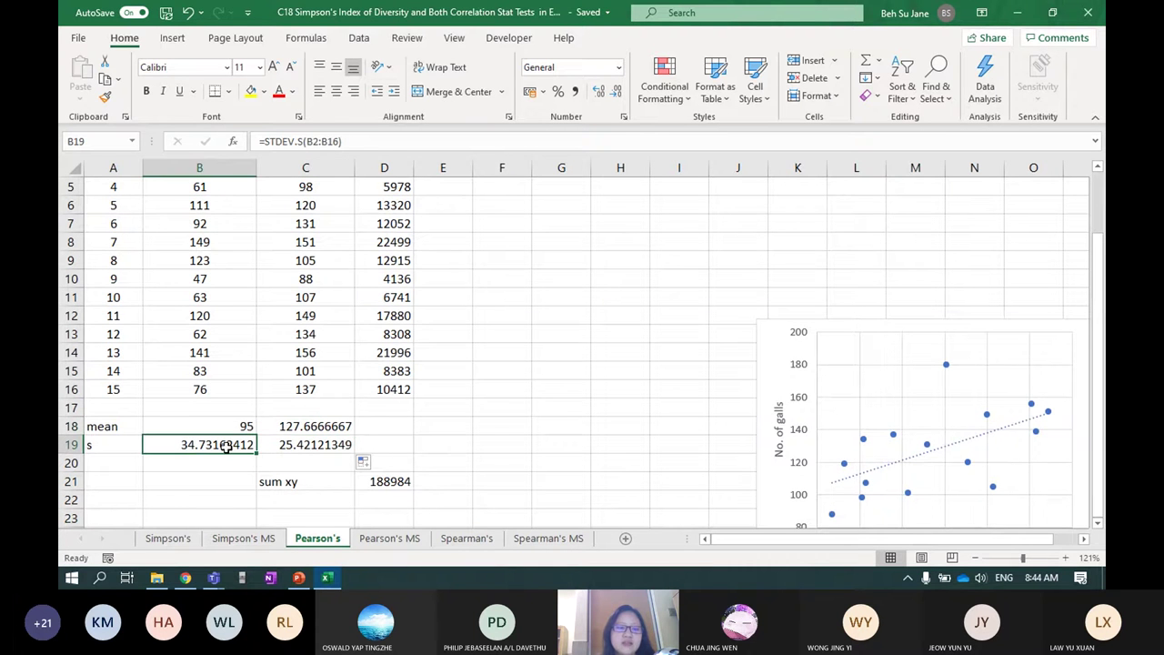
click(322, 446)
scroll(523, 467, up, 2)
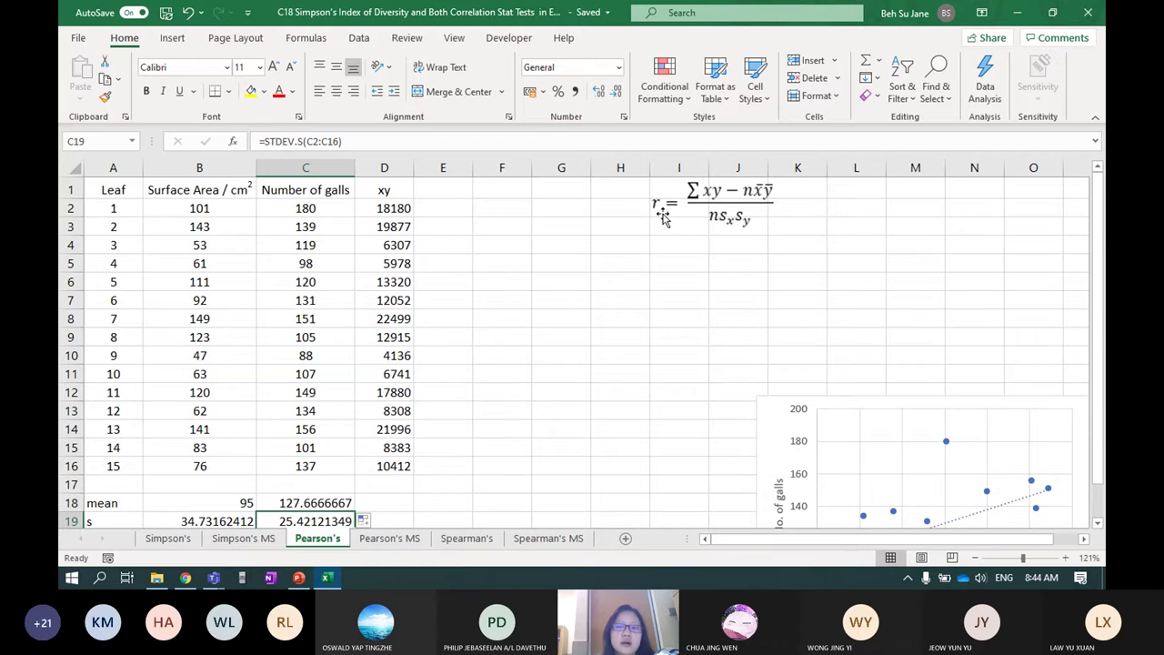
scroll(626, 368, down, 1)
scroll(628, 366, up, 1)
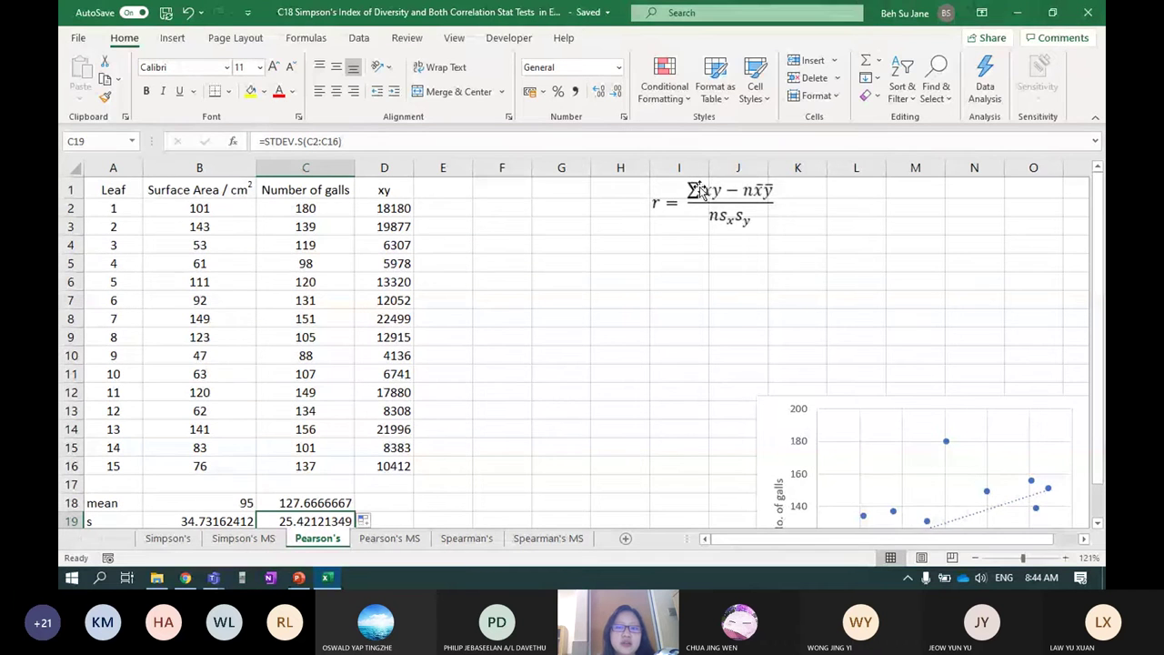
scroll(452, 354, down, 3)
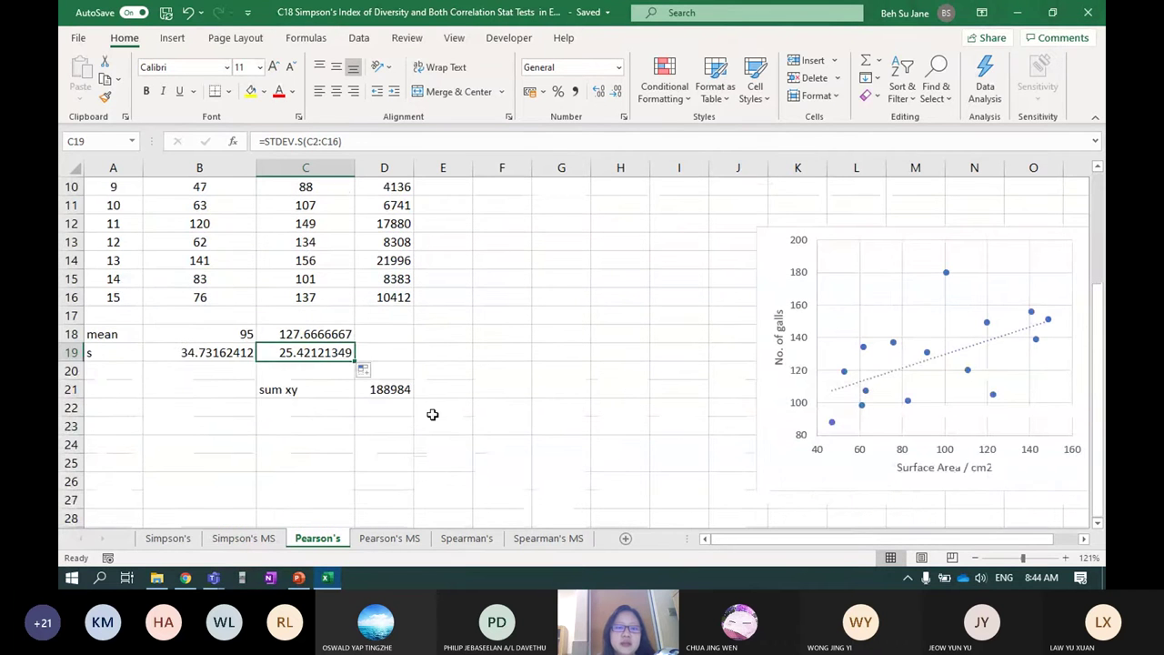
click(293, 427)
scroll(628, 450, up, 2)
scroll(627, 450, up, 1)
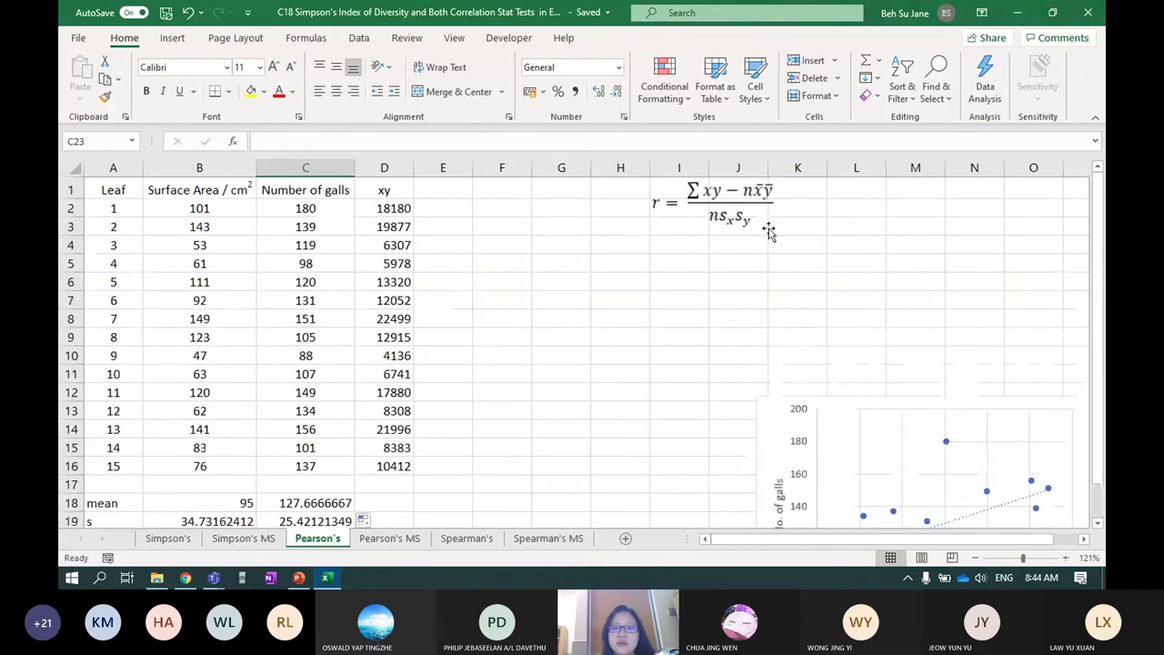
- Move the r equation picture beside the mean and s rows, and enter the numerator =(D21-15*B18*C18) in cell D22
drag(715, 193, 556, 245)
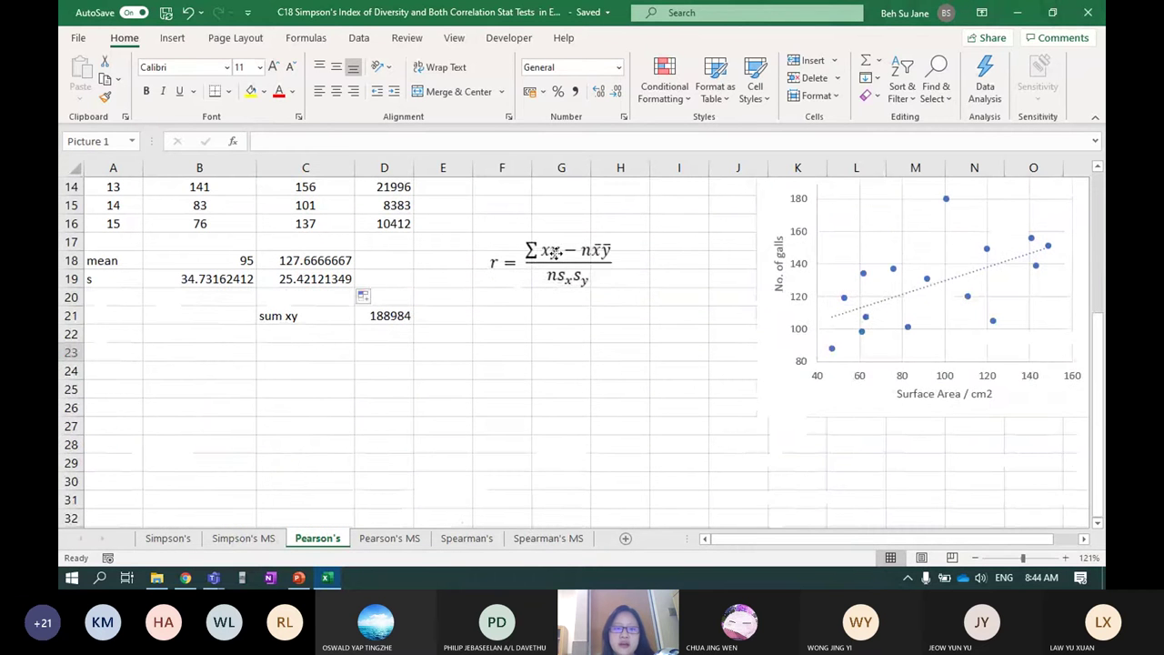
click(309, 335)
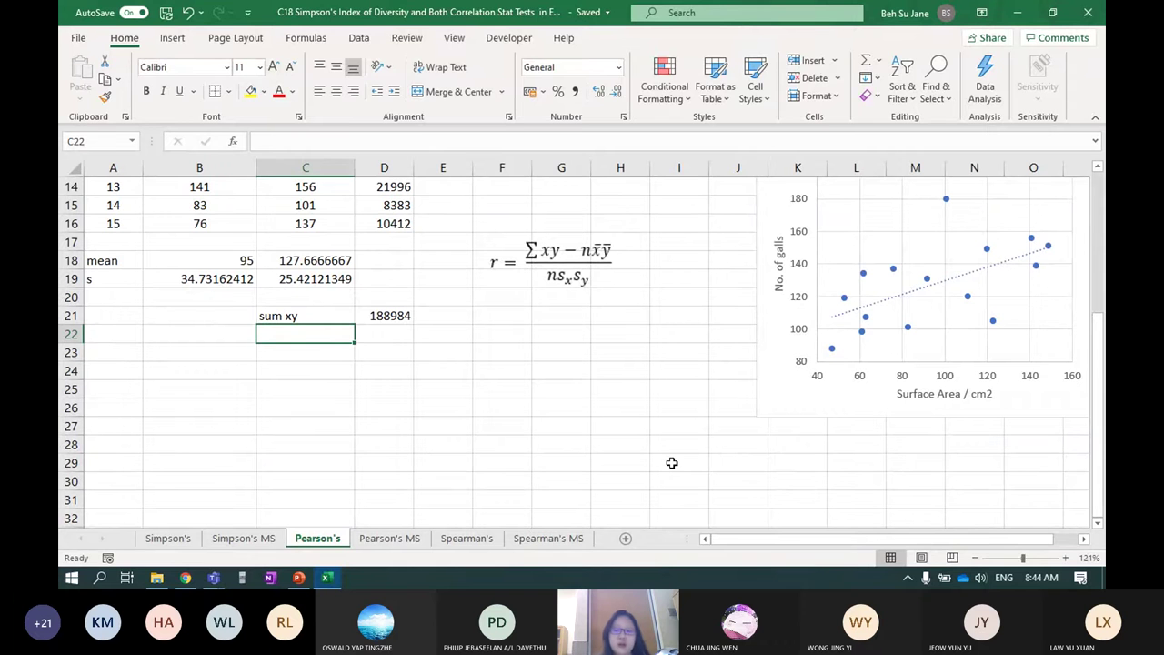
key(Right)
text(=)
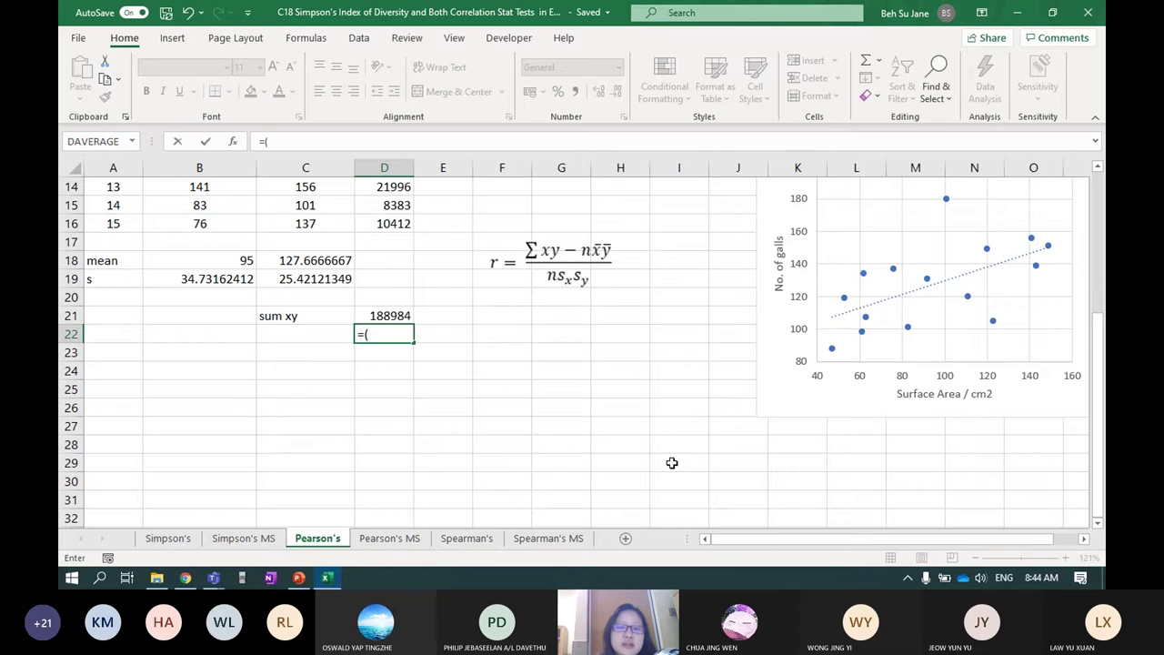
text(()
click(398, 318)
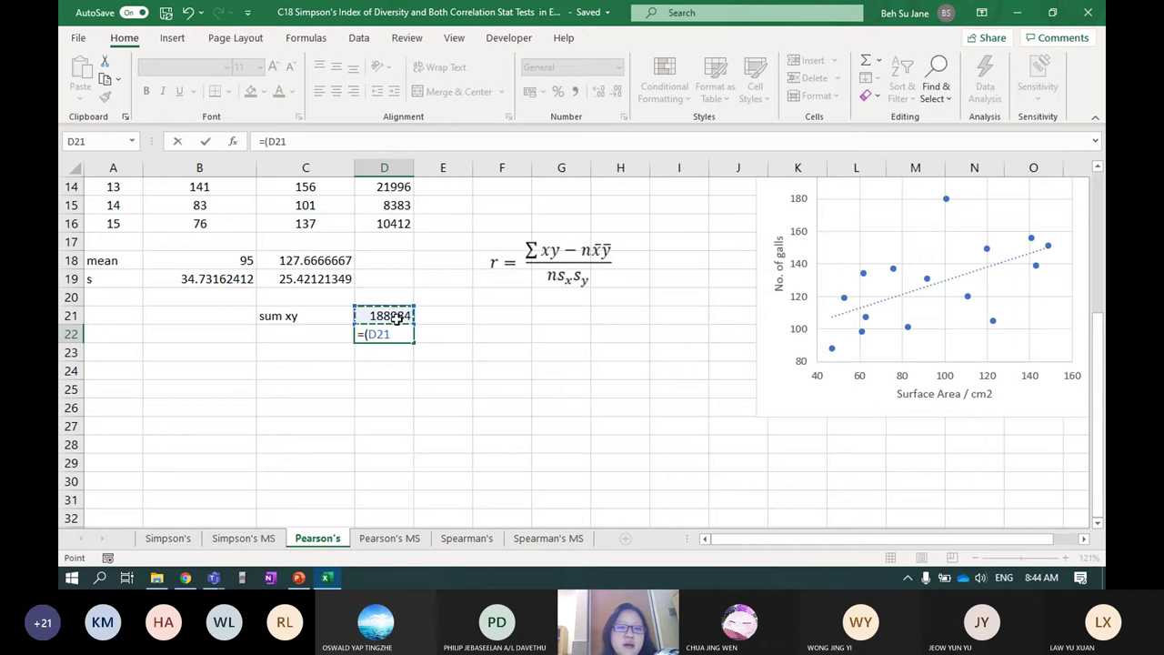
text(-)
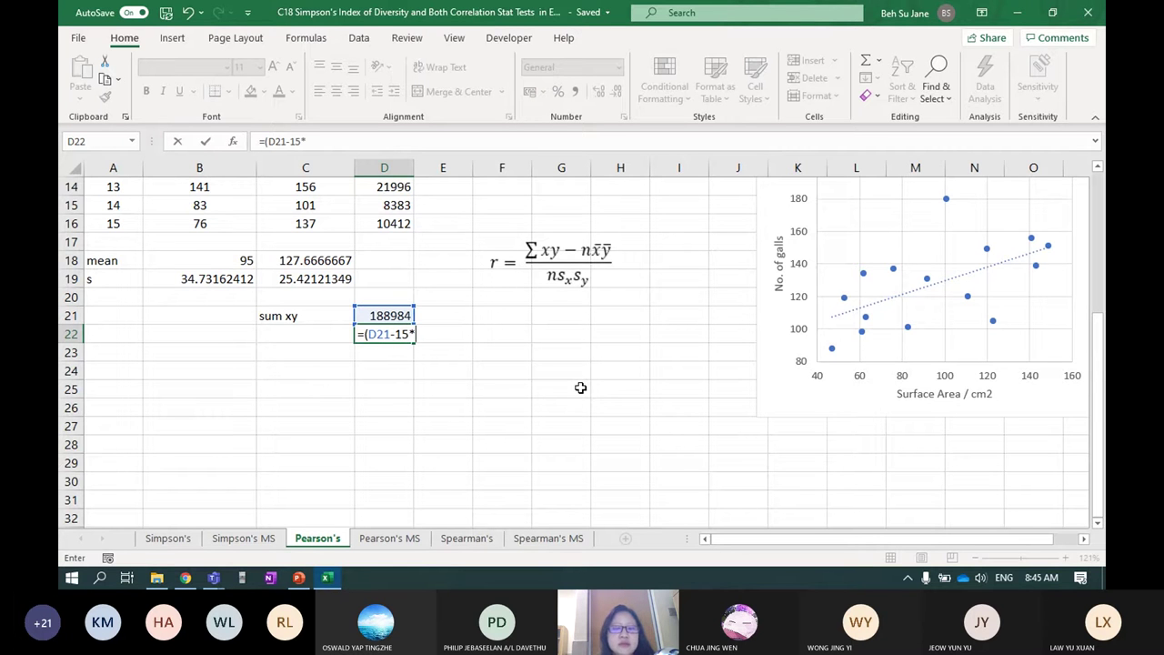
text(15*)
click(218, 258)
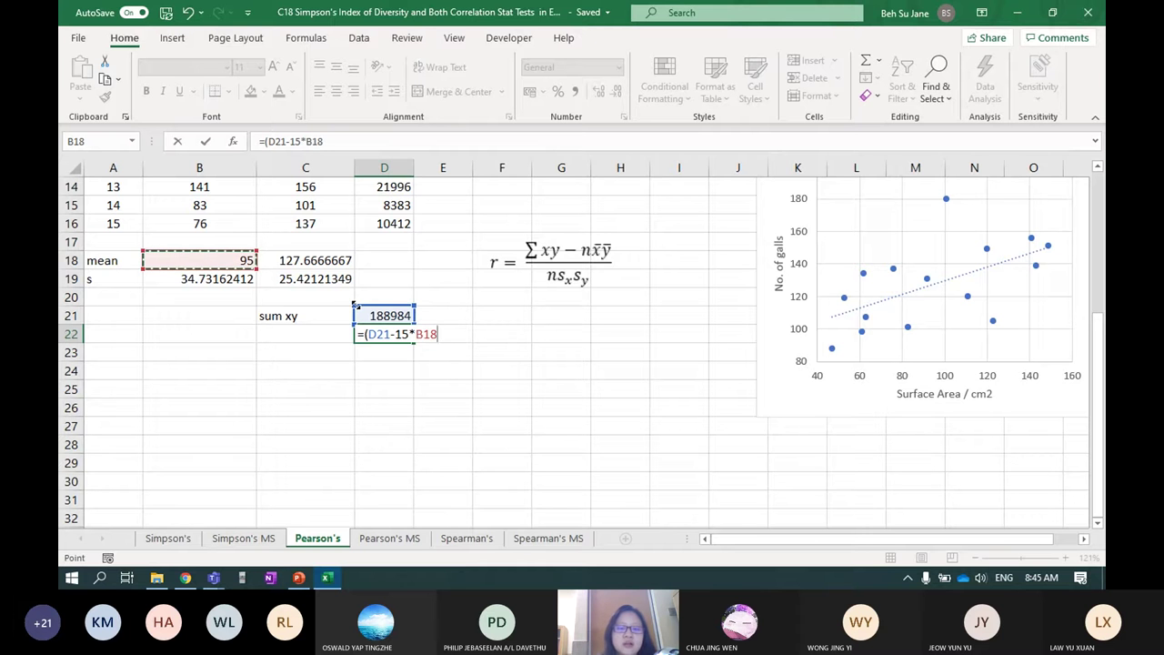
text(*)
click(335, 260)
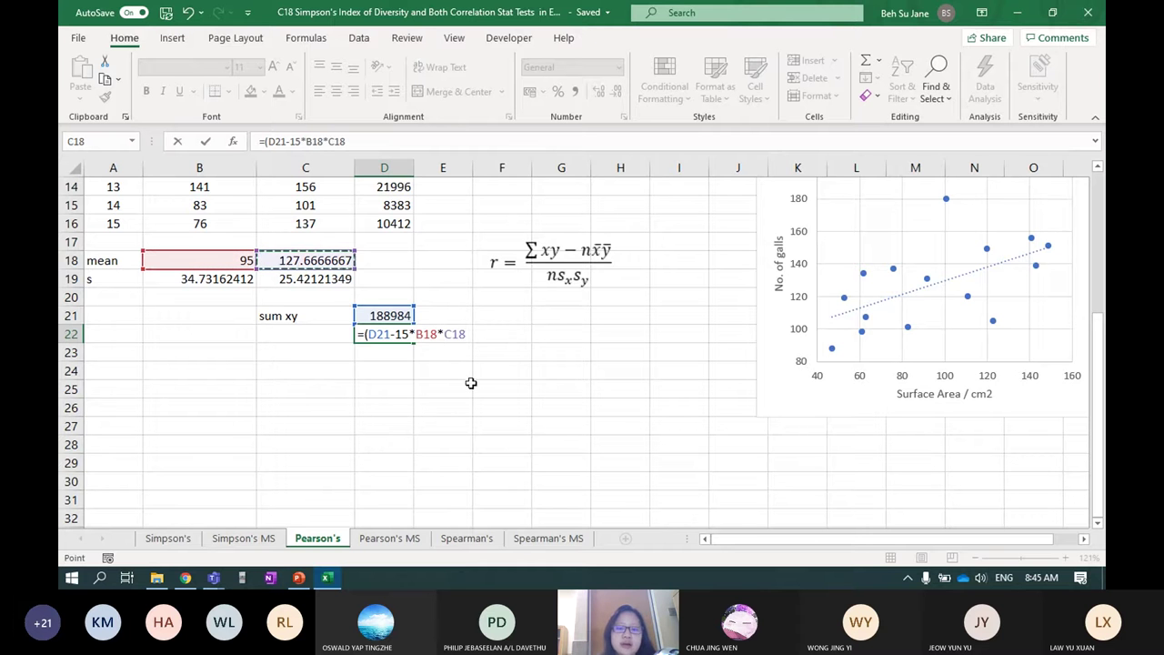
text())
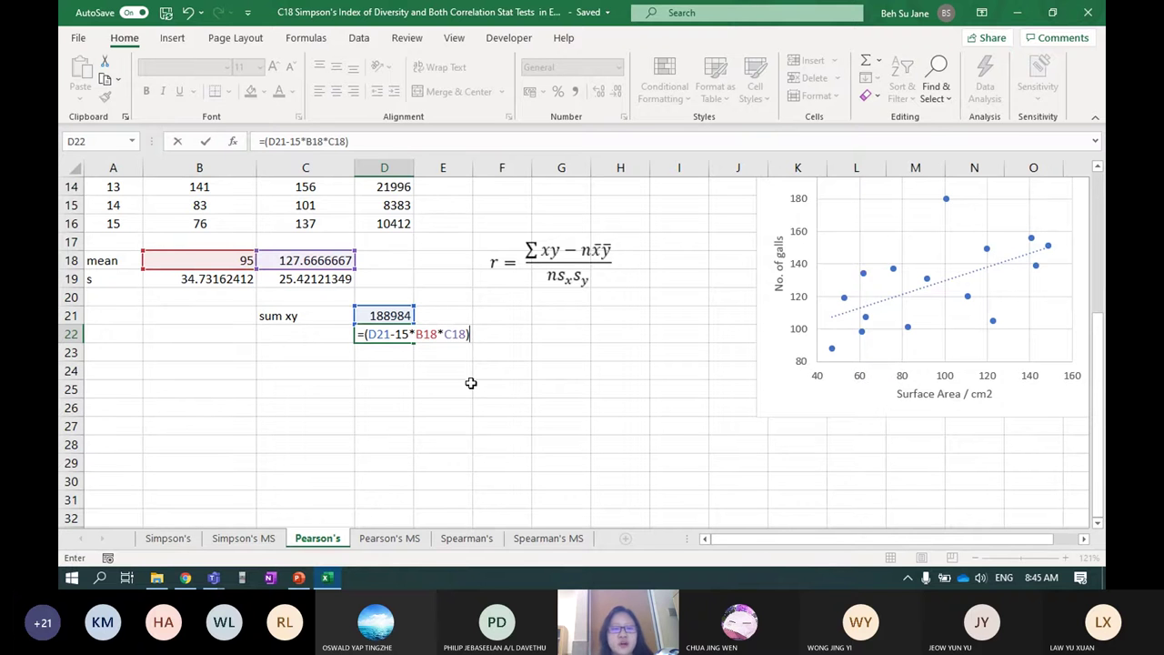
click(470, 382)
click(392, 332)
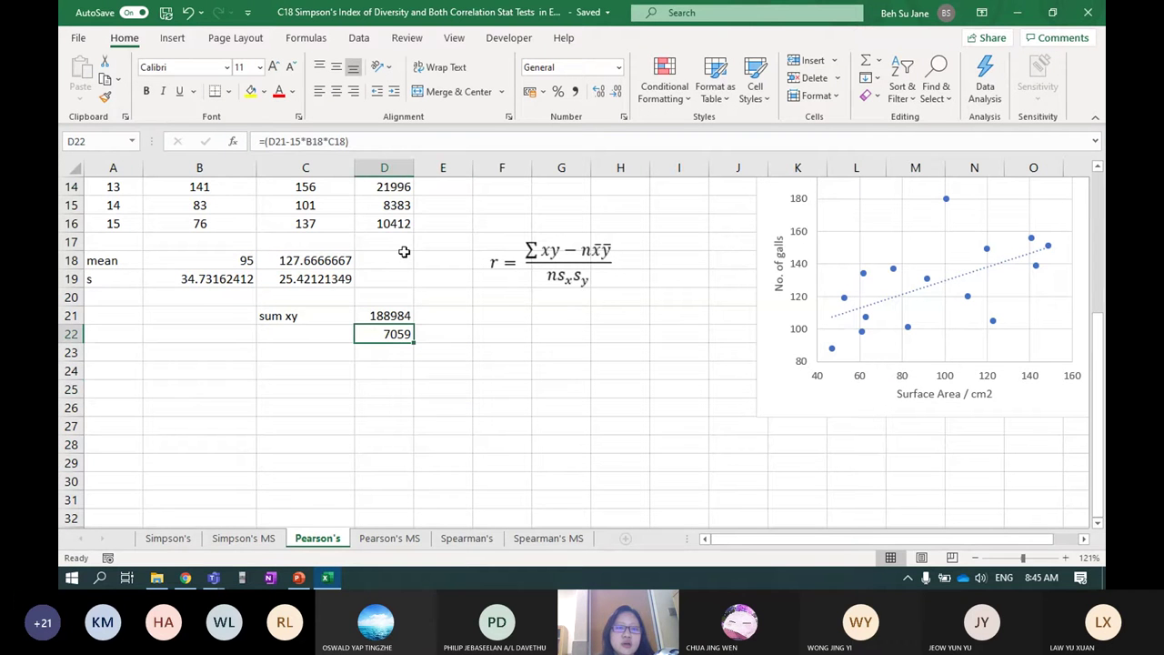
- Enclose the product 15*B18*C18 in its own parentheses within the D22 formula
click(292, 140)
click(291, 141)
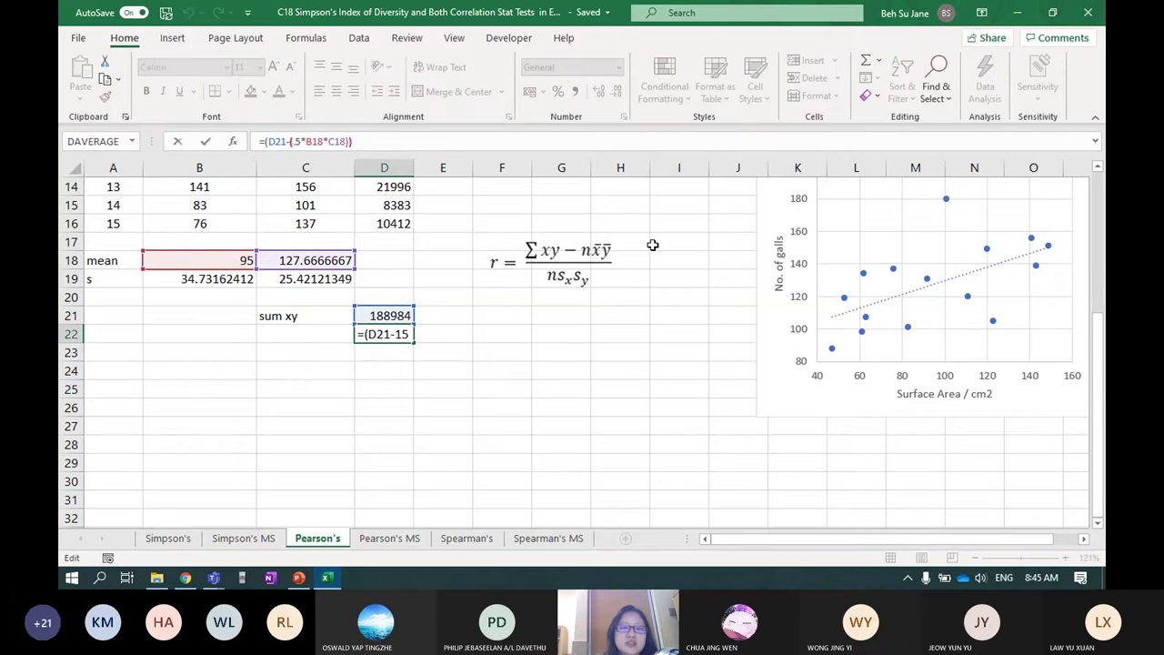
text(()
key(End)
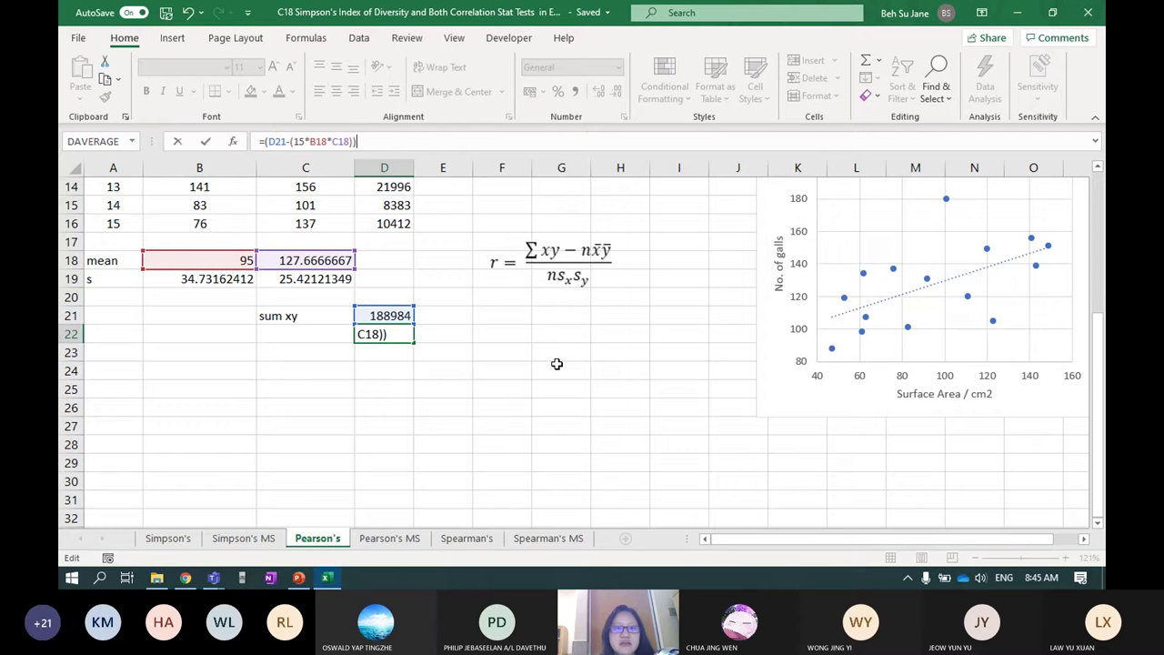
- Extend the D22 formula with the divisor /(15*B19*C19) to calculate Pearson's r
text(/()
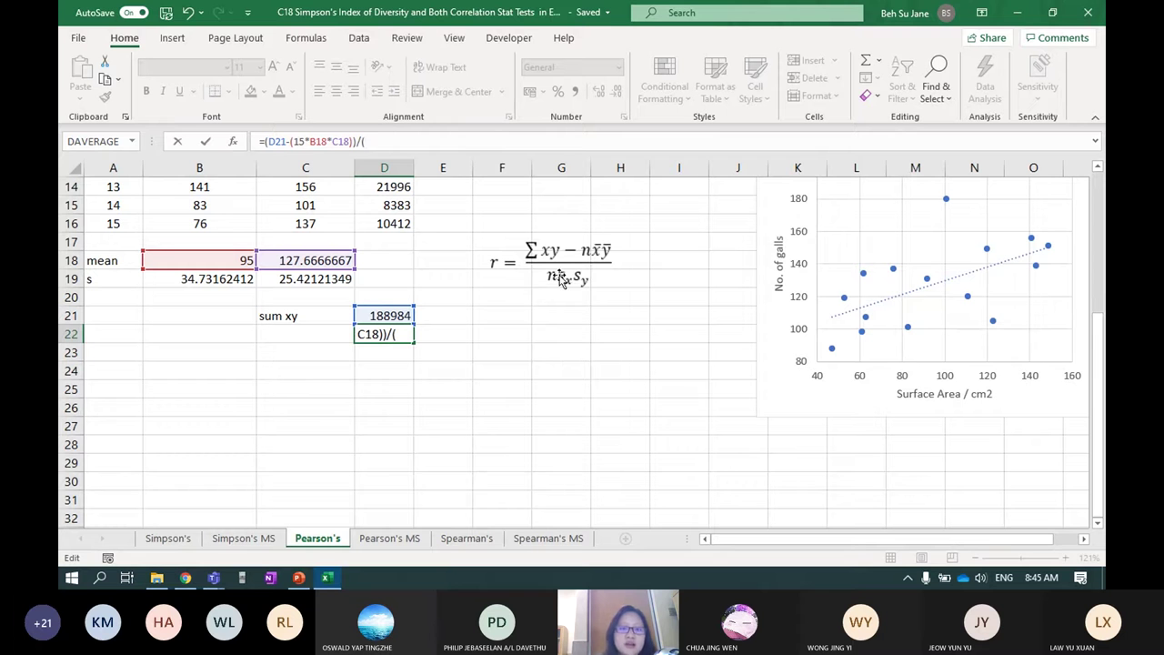
text(15)
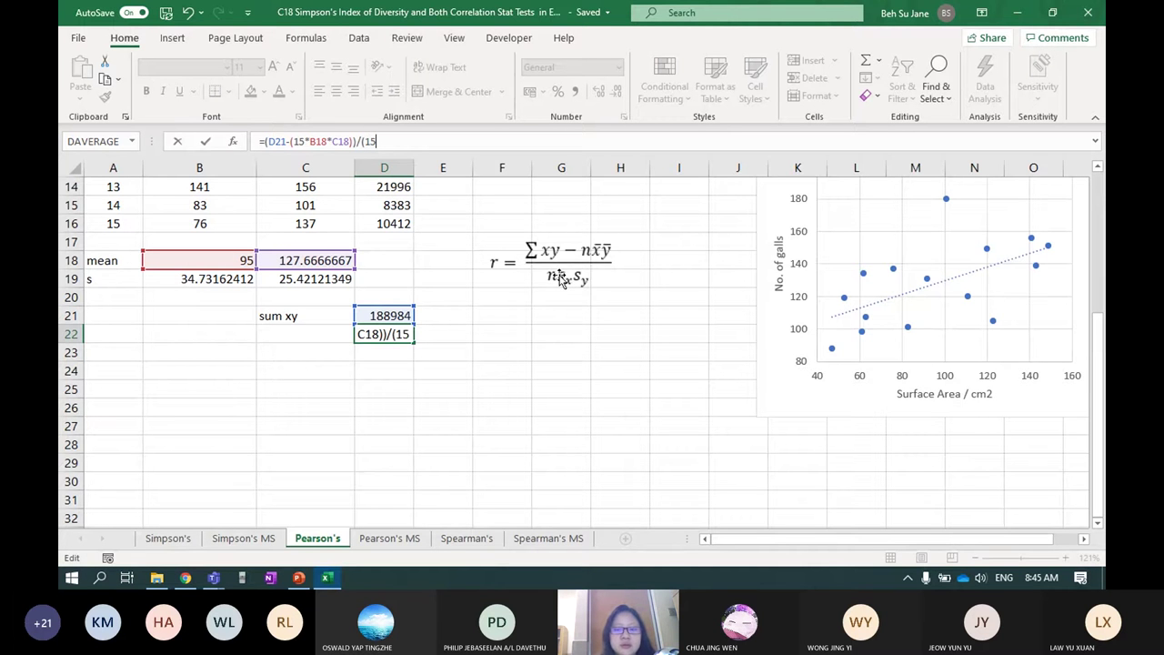
text(*)
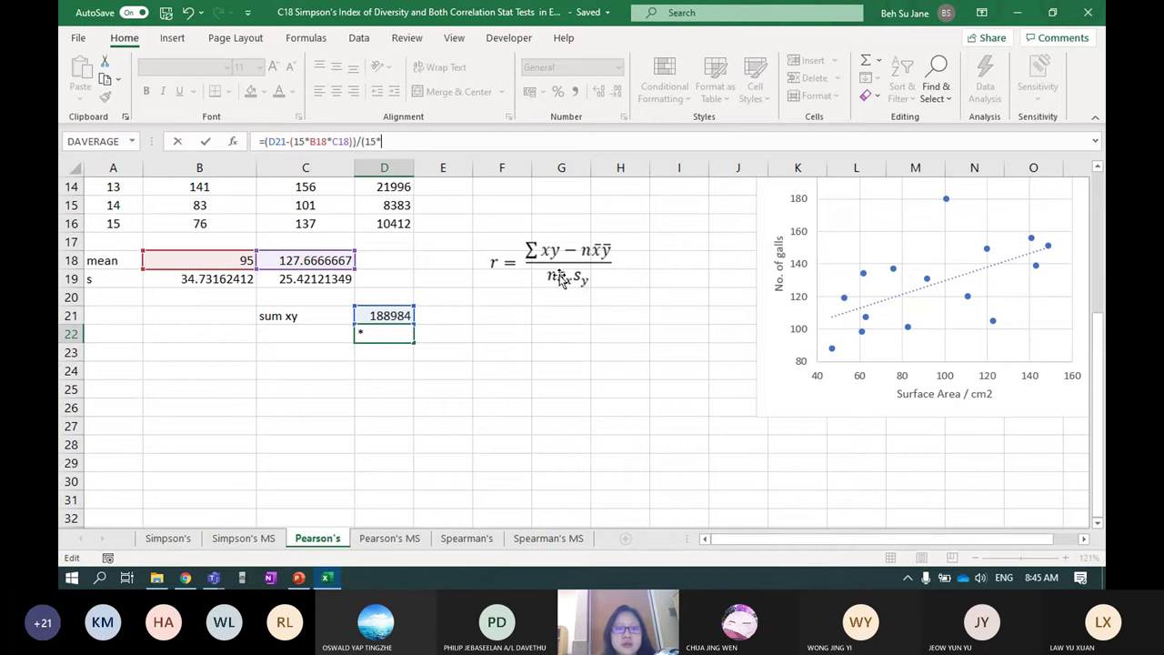
click(188, 281)
text(*)
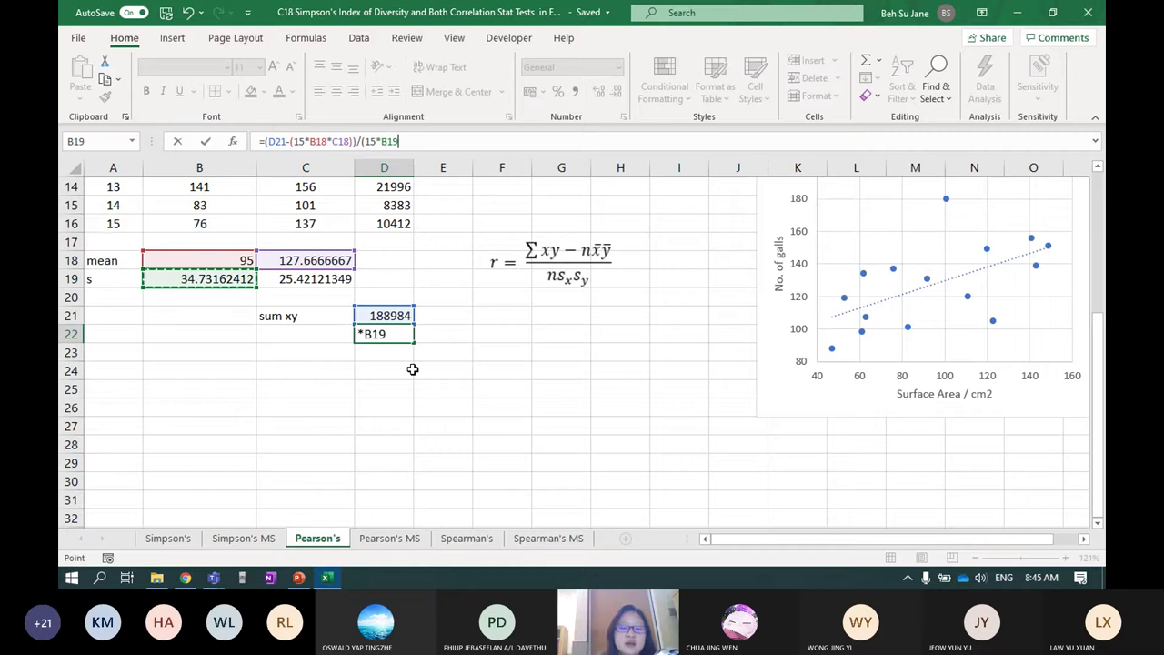
click(286, 278)
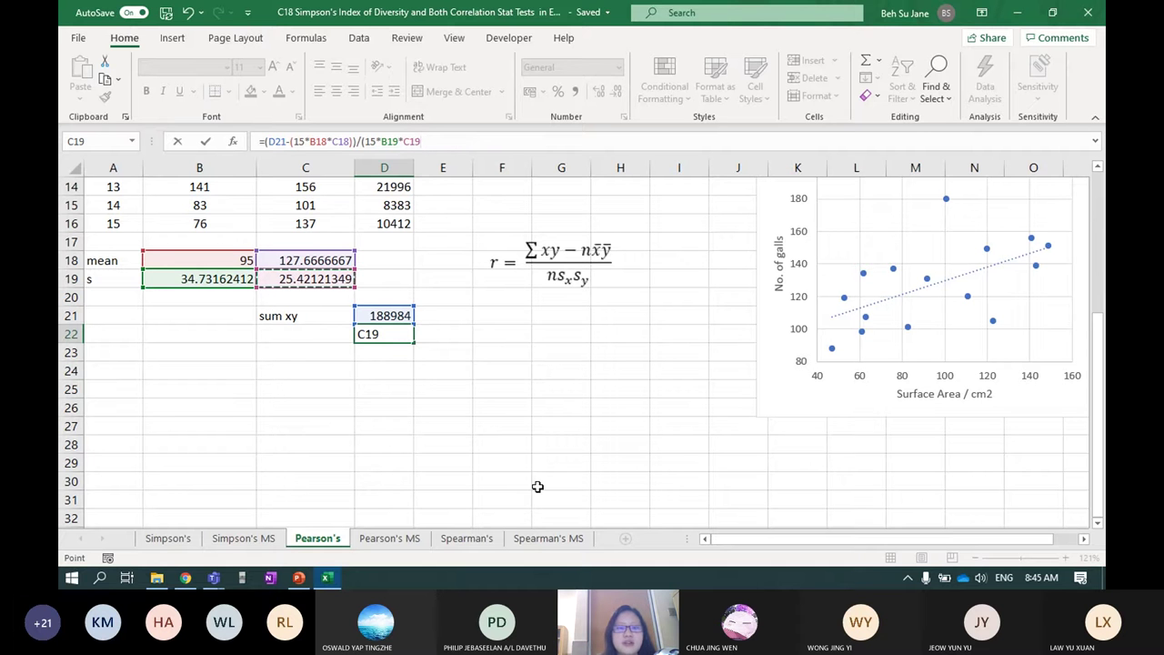
text())
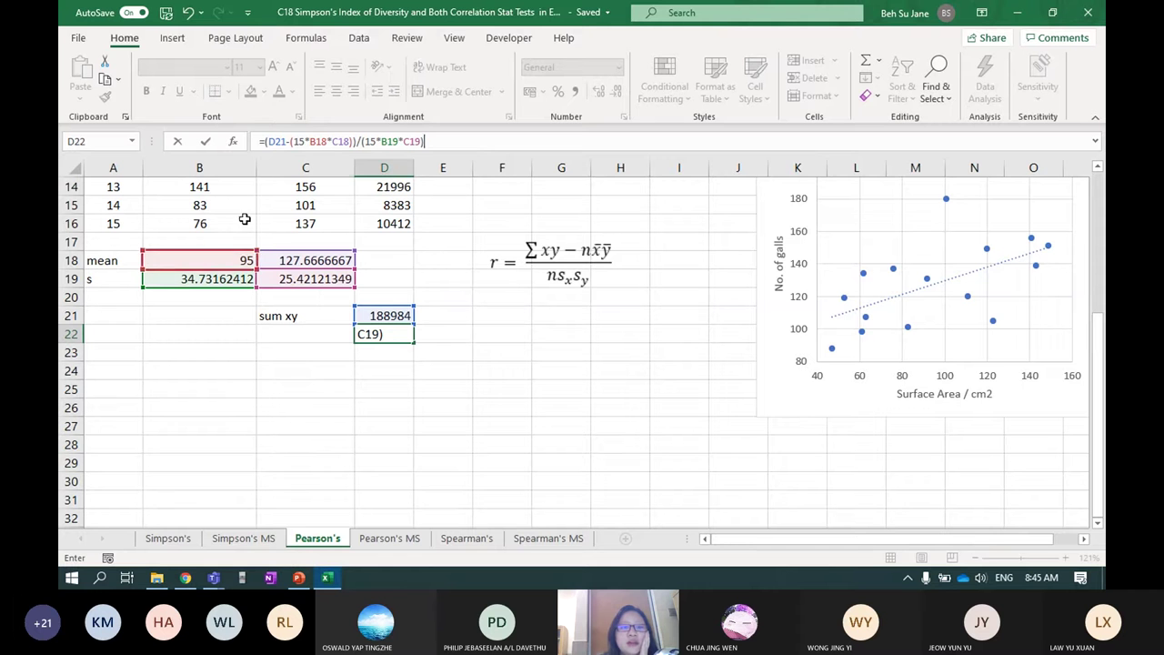
click(319, 141)
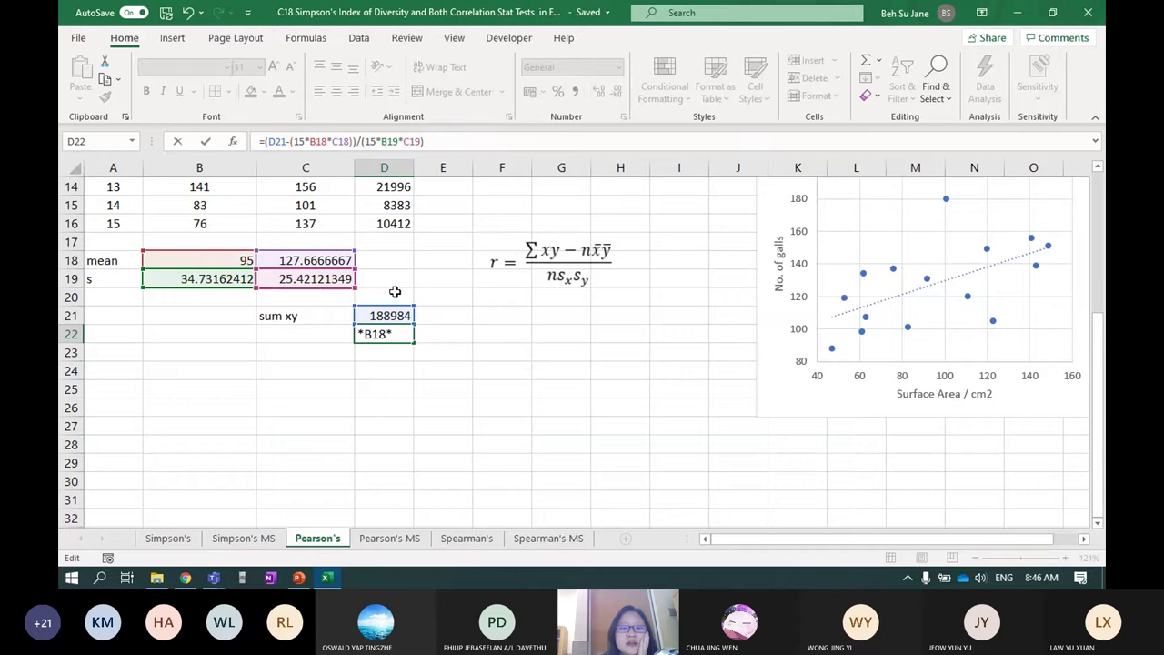
click(435, 138)
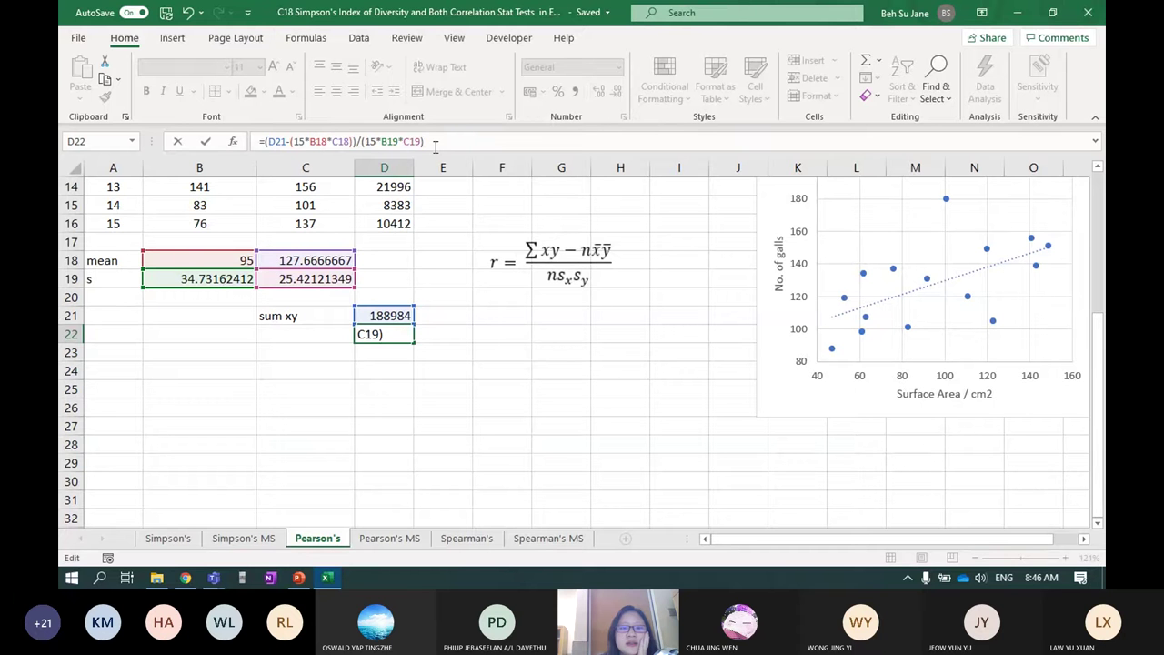
key(Return)
key(Up)
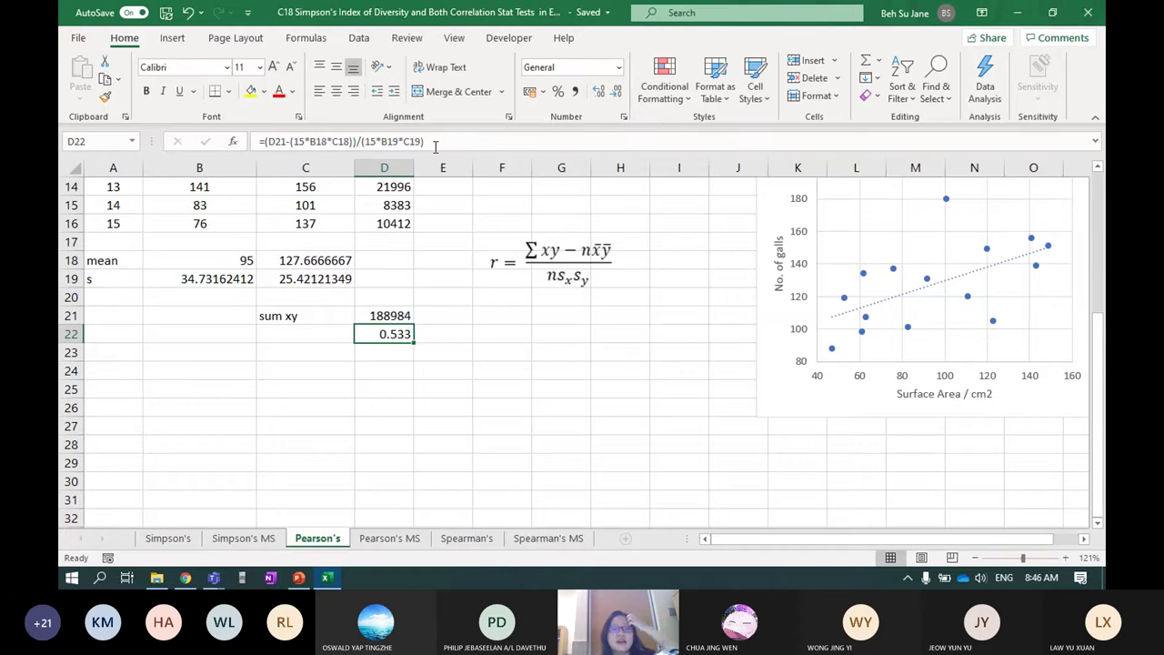
- Label the correlation coefficient by entering r in cell C22
click(342, 342)
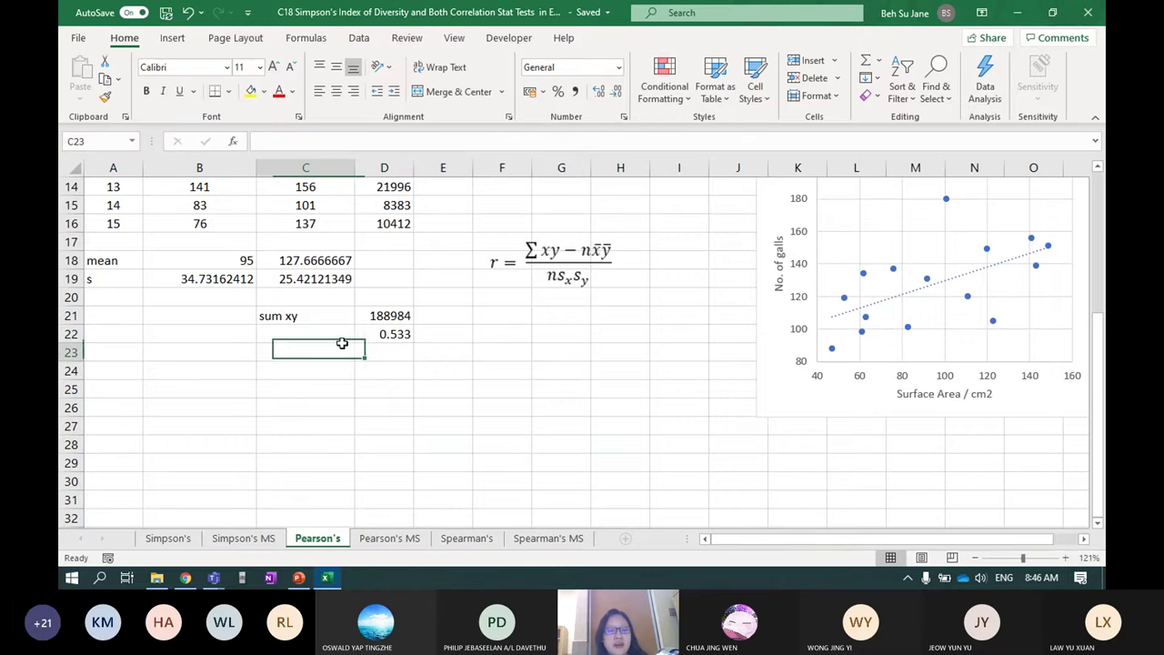
key(Up)
text(r)
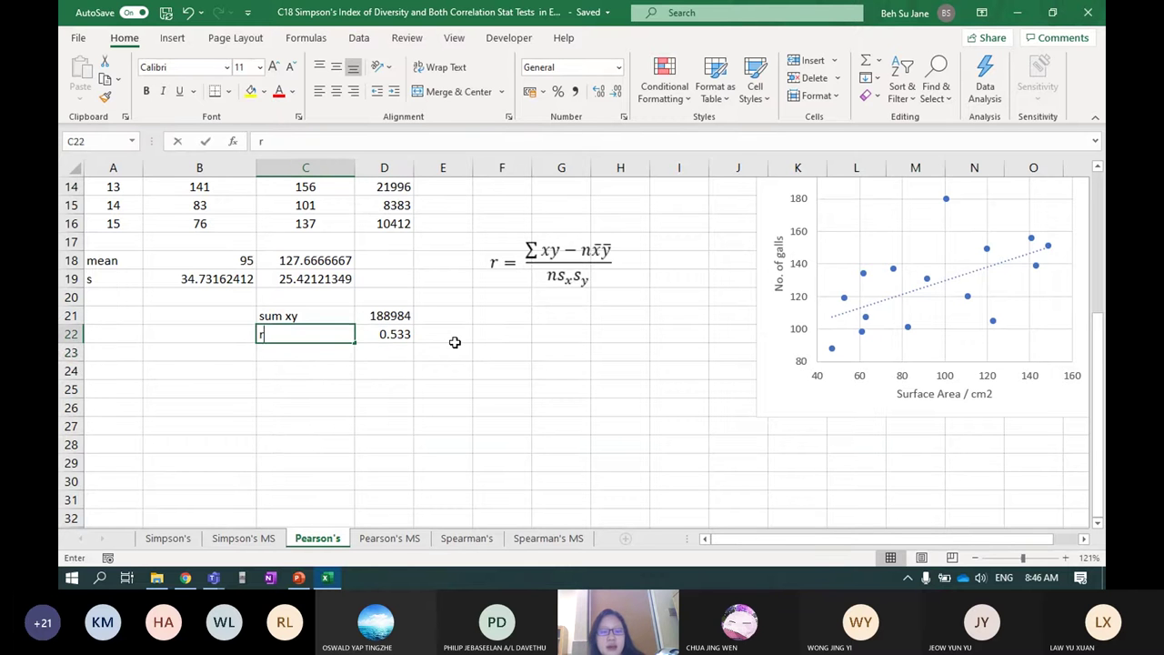
key(Return)
key(Up)
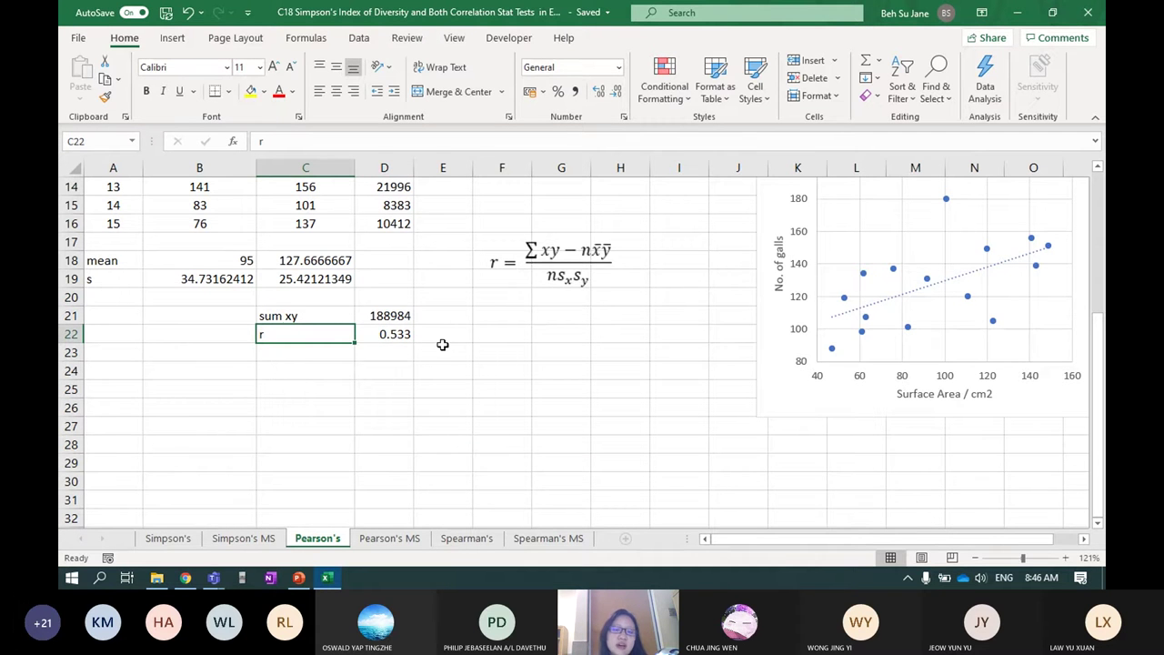
scroll(500, 396, up, 2)
scroll(482, 438, down, 1)
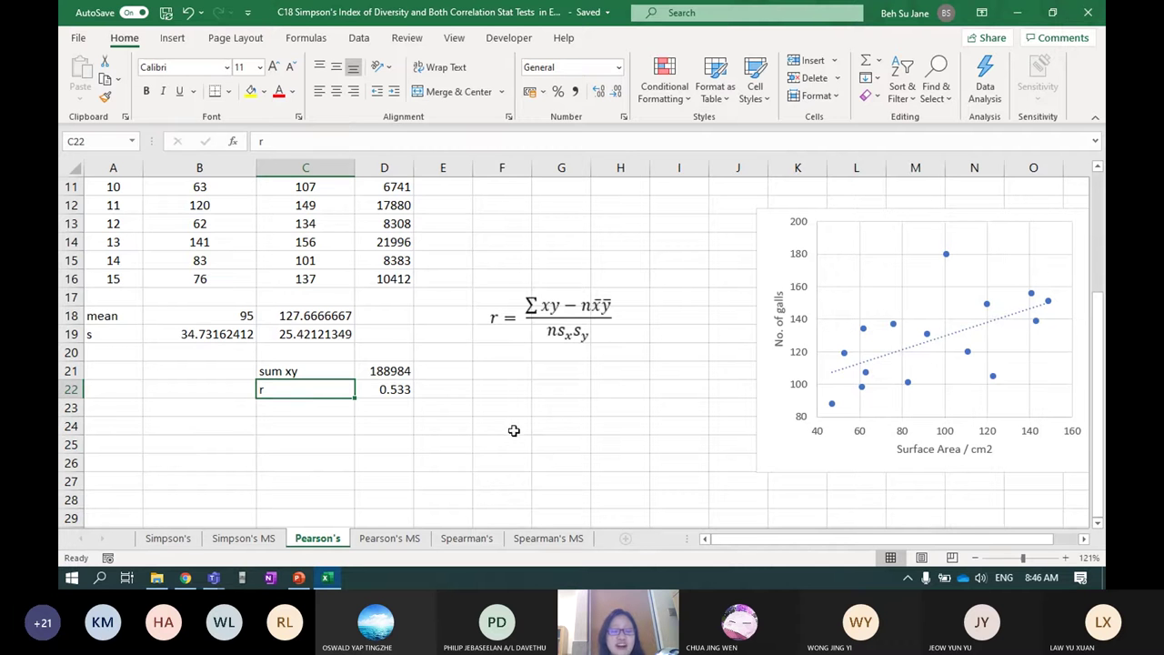
click(381, 425)
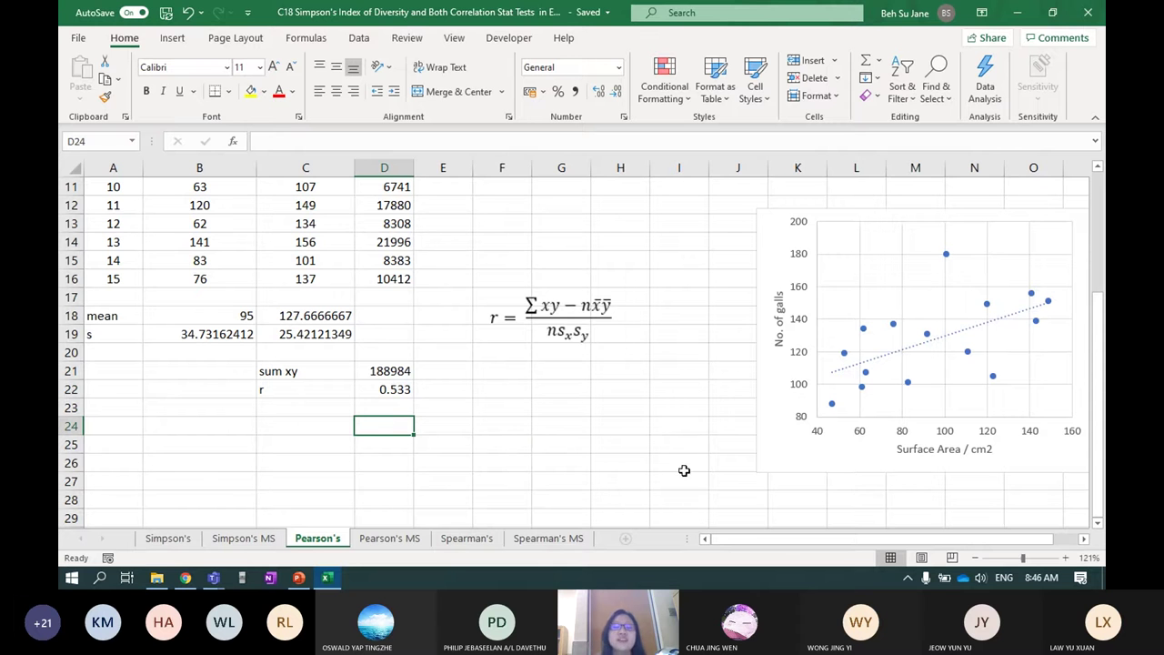
click(559, 428)
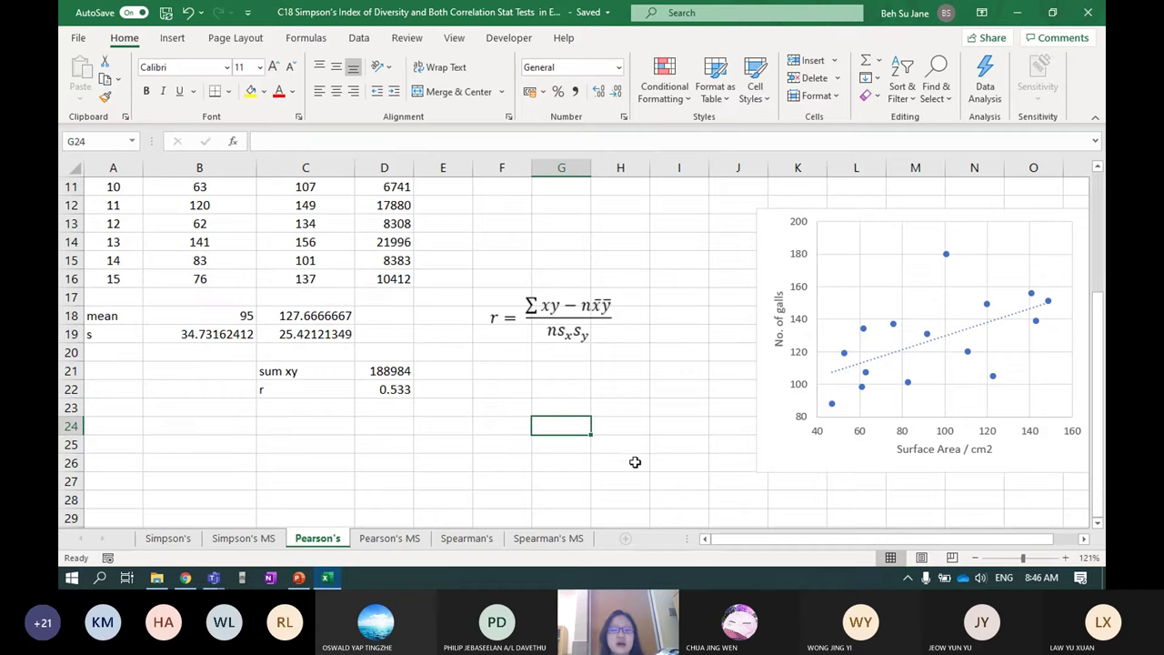
- Move the scatter chart next to the data table, directly above the r equation picture
scroll(642, 454, up, 1)
scroll(642, 454, up, 2)
click(769, 293)
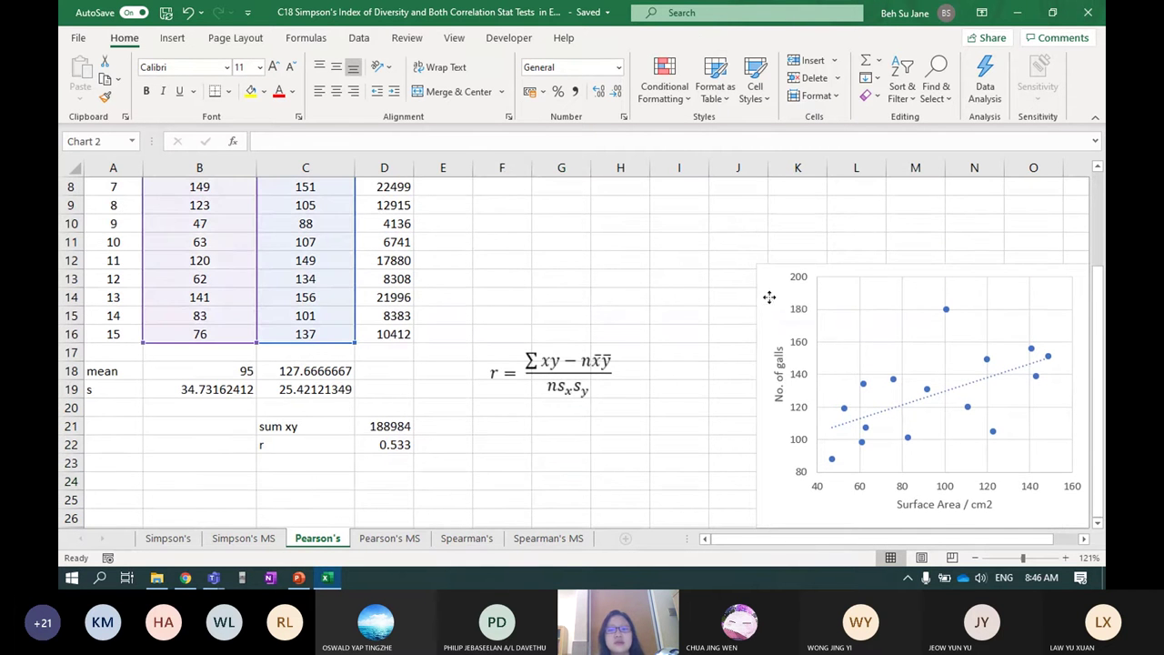
drag(769, 294, 661, 227)
scroll(663, 395, up, 2)
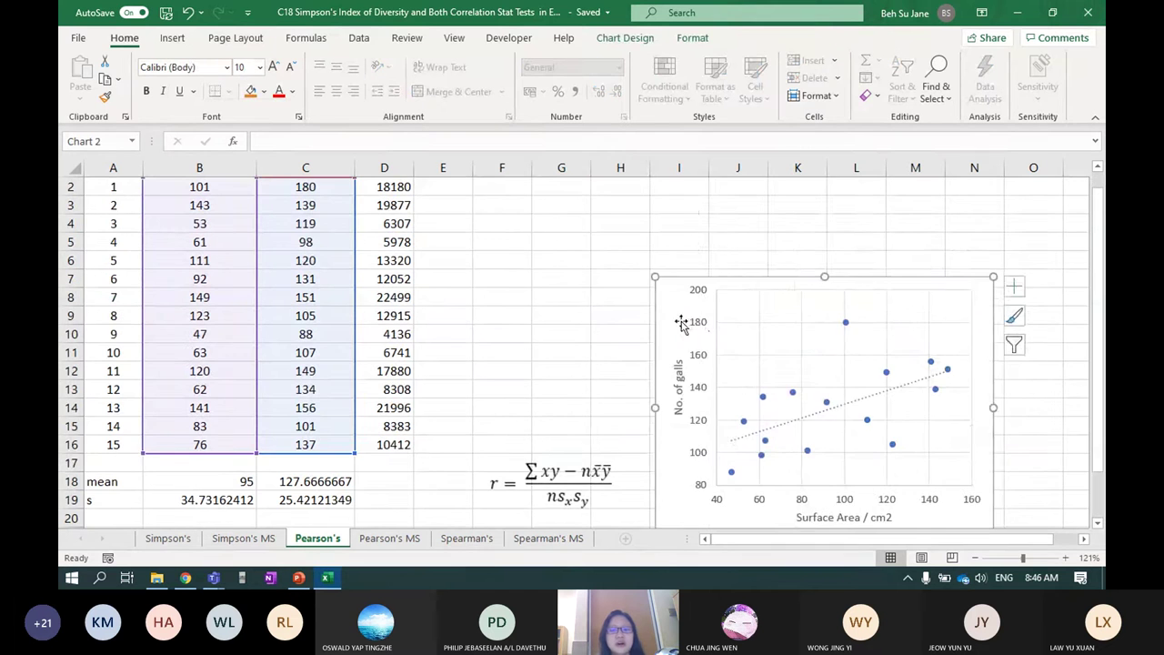
drag(686, 327, 470, 336)
scroll(475, 325, up, 1)
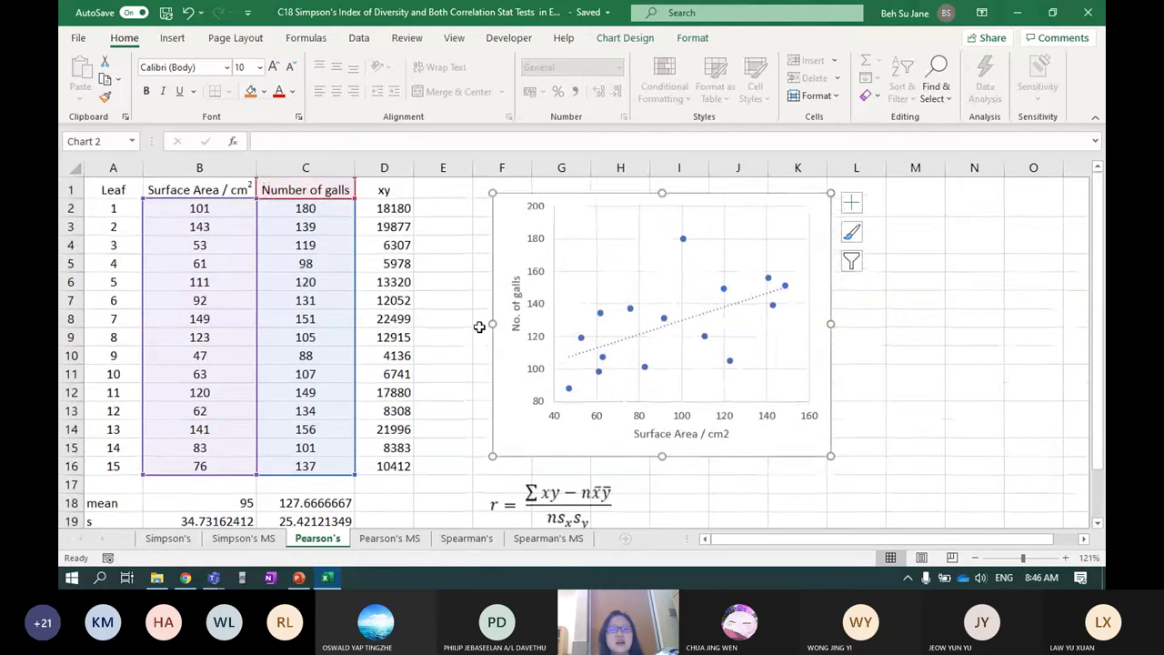
scroll(480, 325, down, 2)
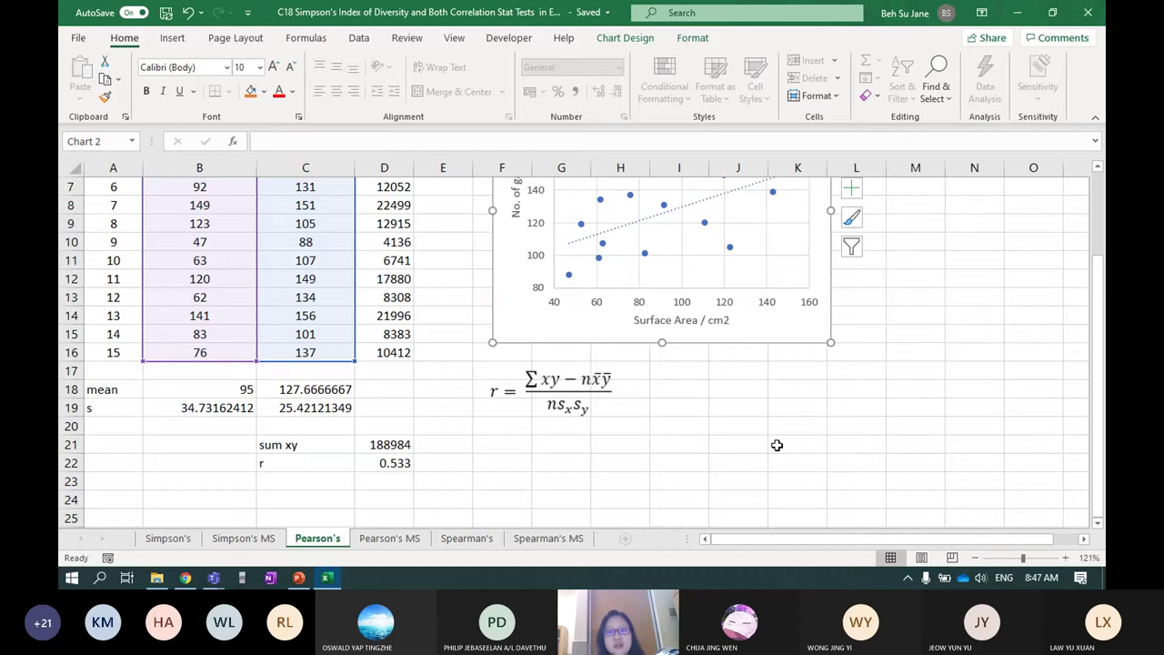
click(804, 460)
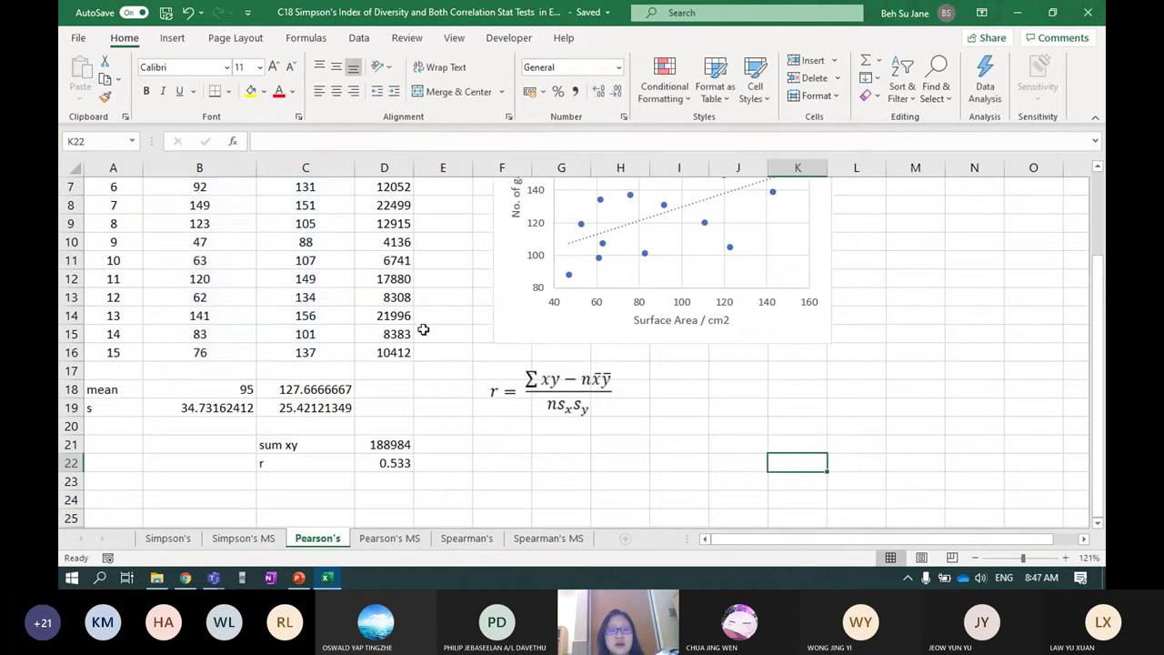
- Examine the last xy product and the mean and standard deviation cells B18:C19 used in the r calculation
click(403, 353)
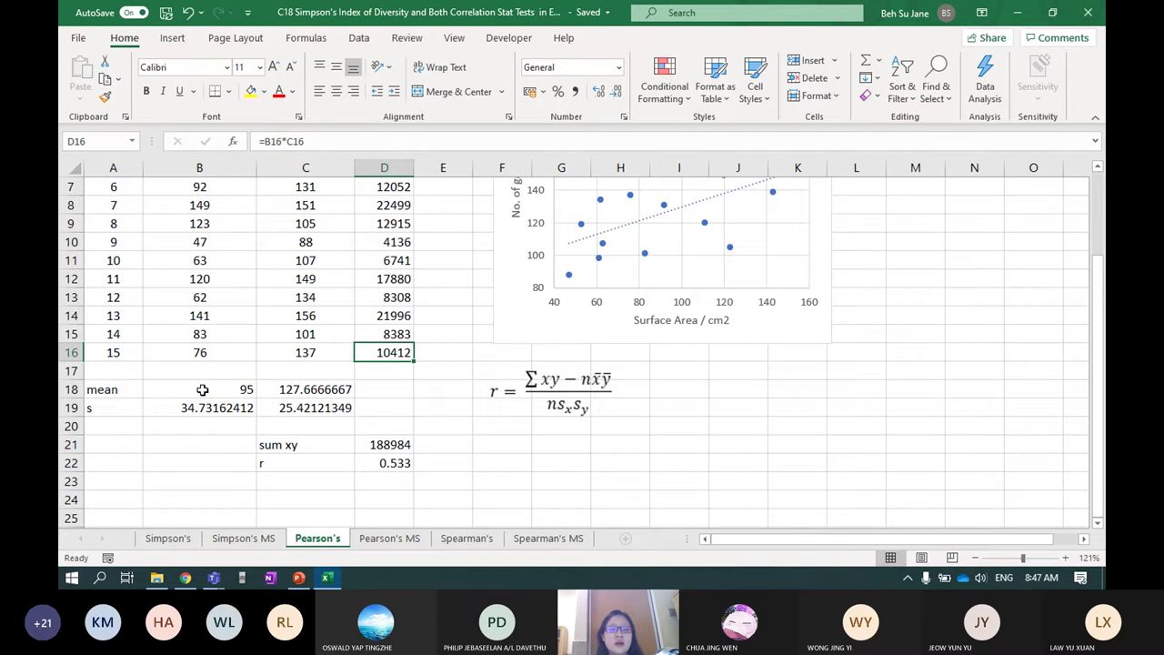
drag(203, 389, 305, 407)
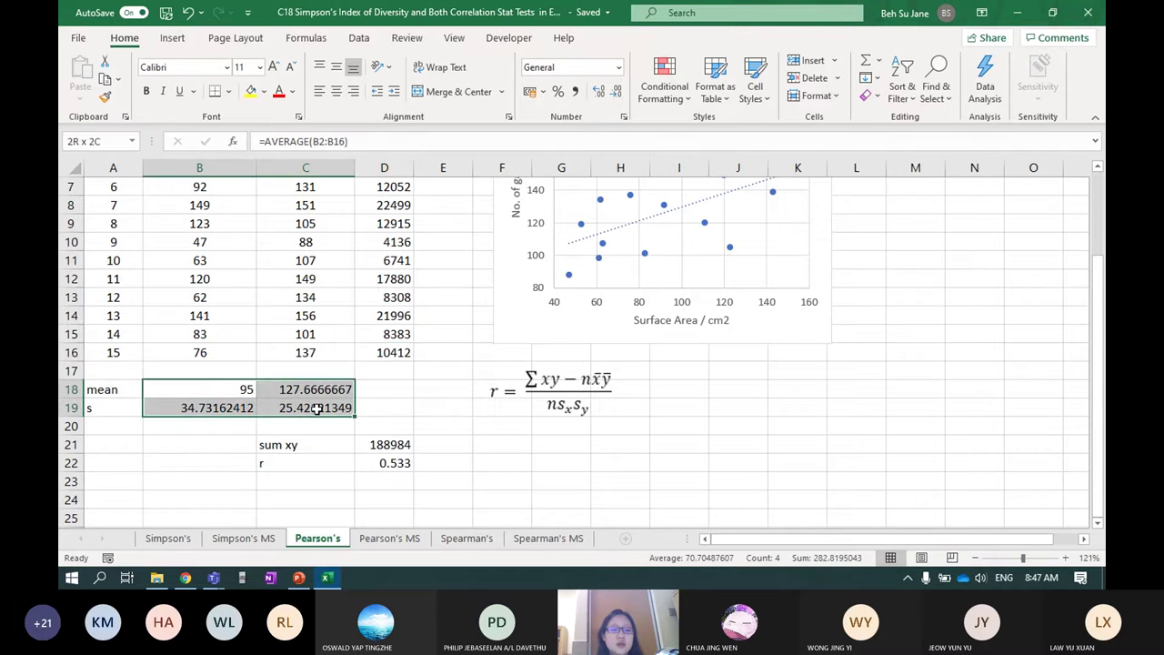
click(390, 405)
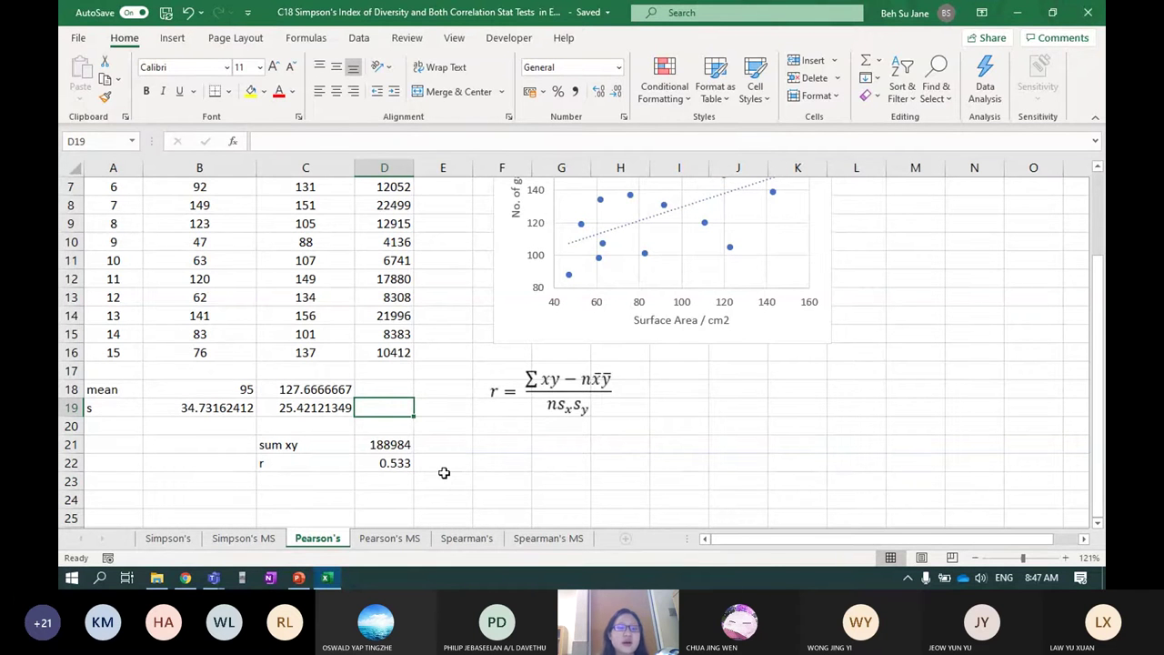
drag(221, 391, 284, 406)
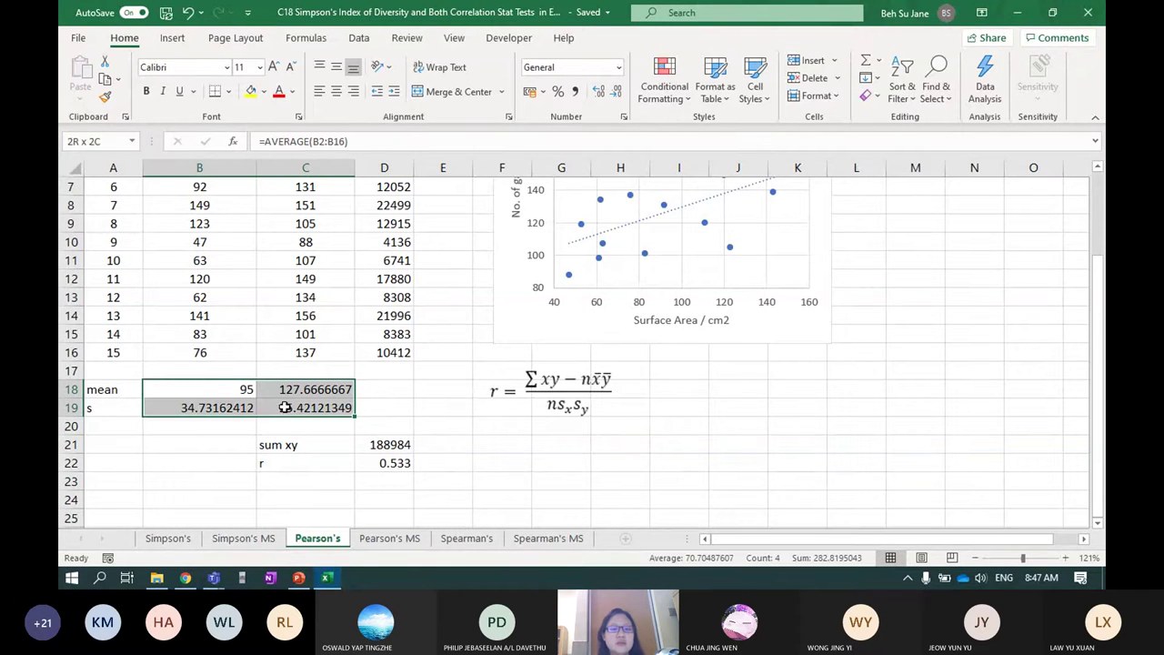
- Show the means and standard deviations in B18:C19 with two decimal places
click(616, 92)
click(616, 92)
click(616, 92)
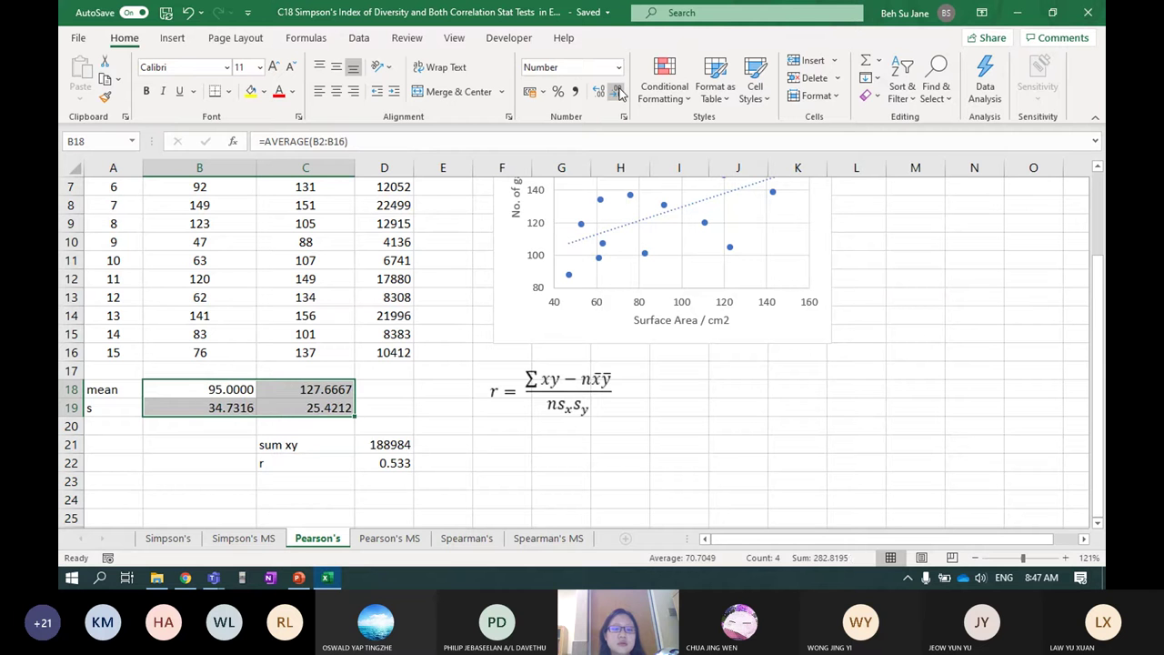
click(617, 93)
click(615, 92)
click(441, 424)
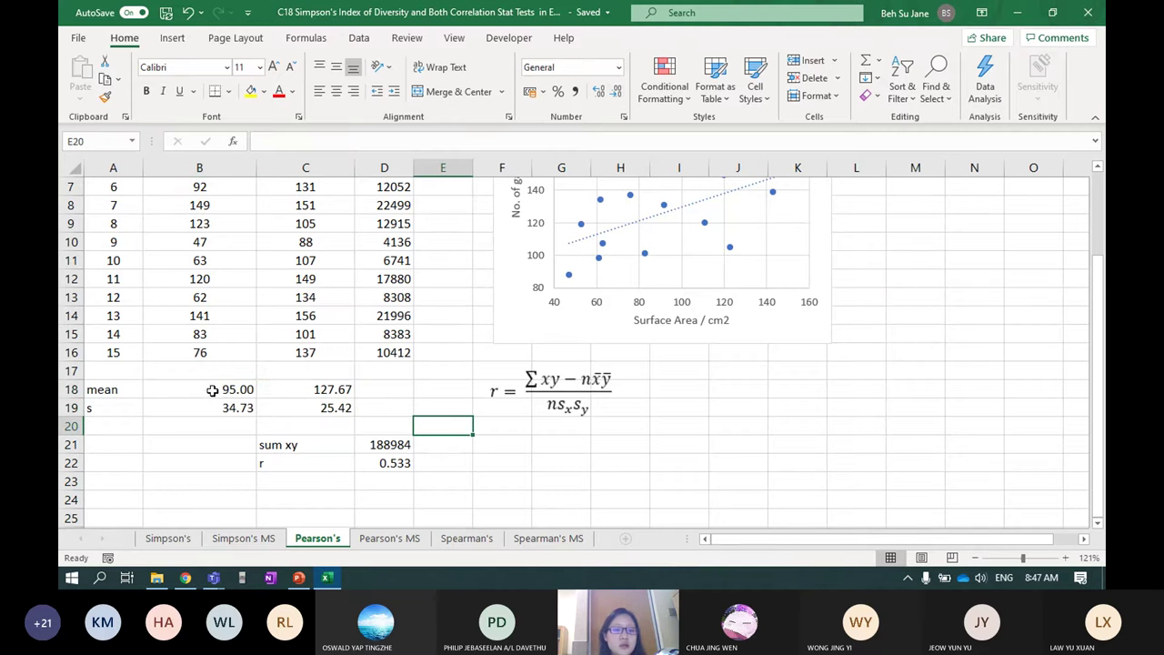
- Check the mean and standard deviation cells and the r formula in D22 against the equation picture
drag(212, 387, 283, 389)
click(306, 406)
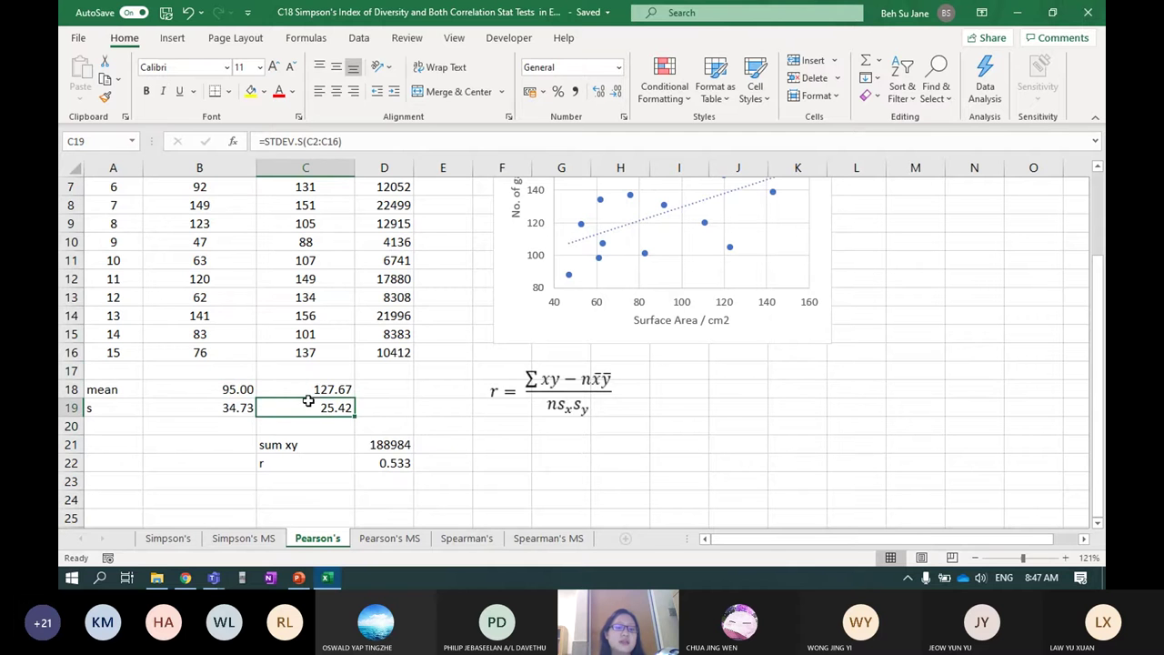
click(406, 460)
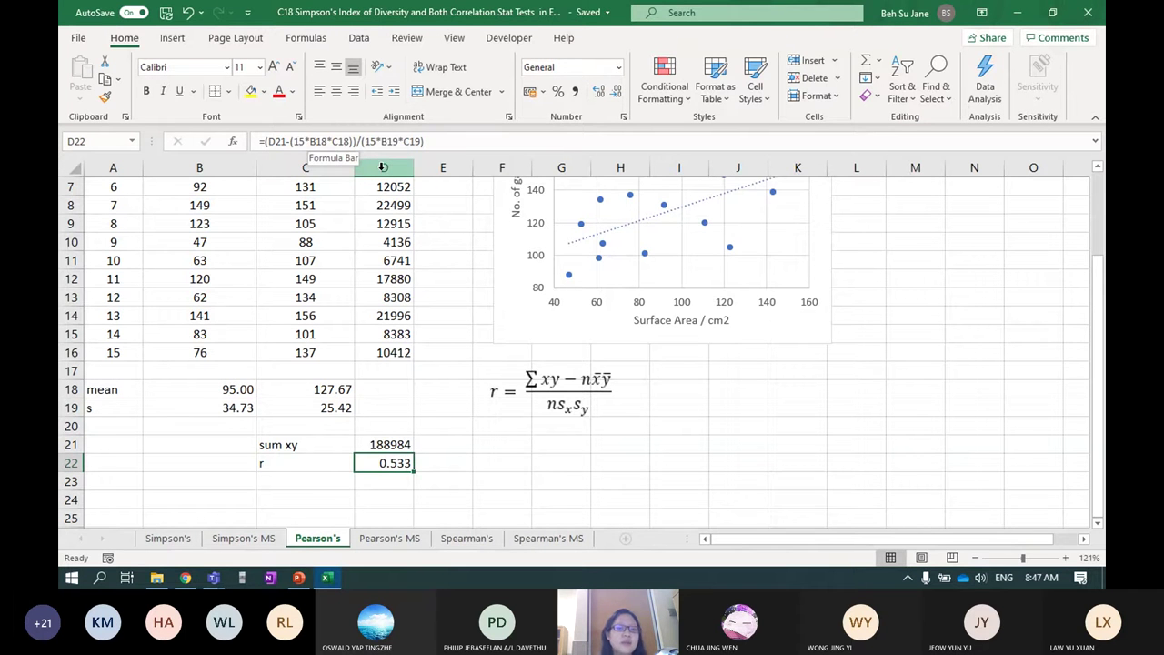
click(504, 481)
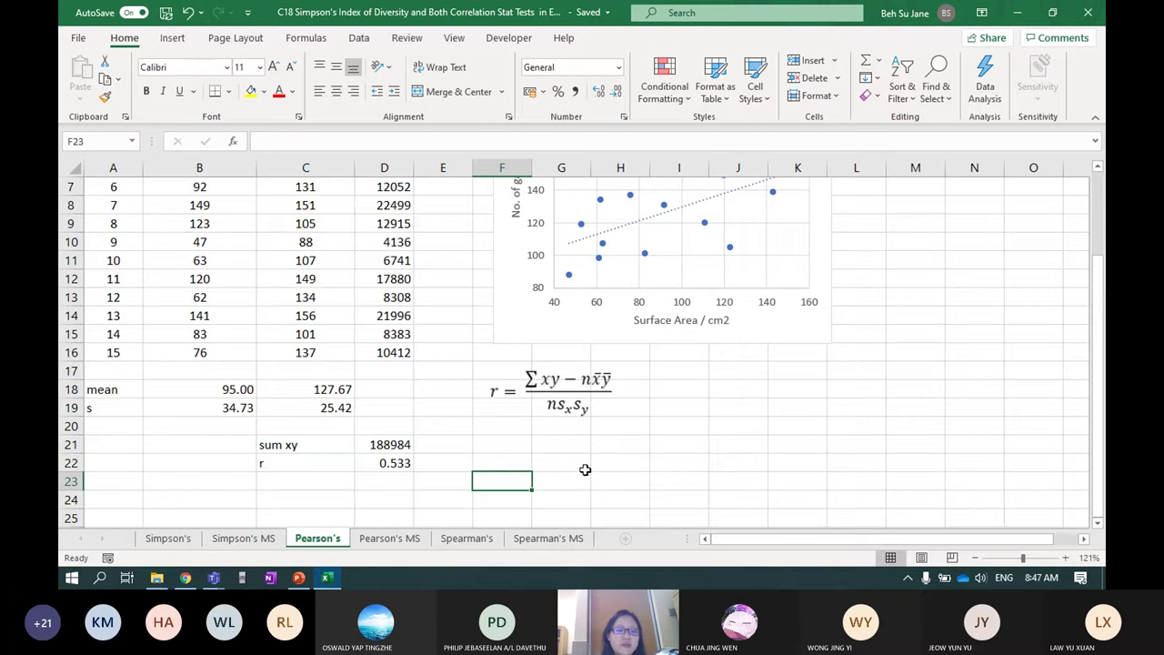
click(320, 397)
click(320, 406)
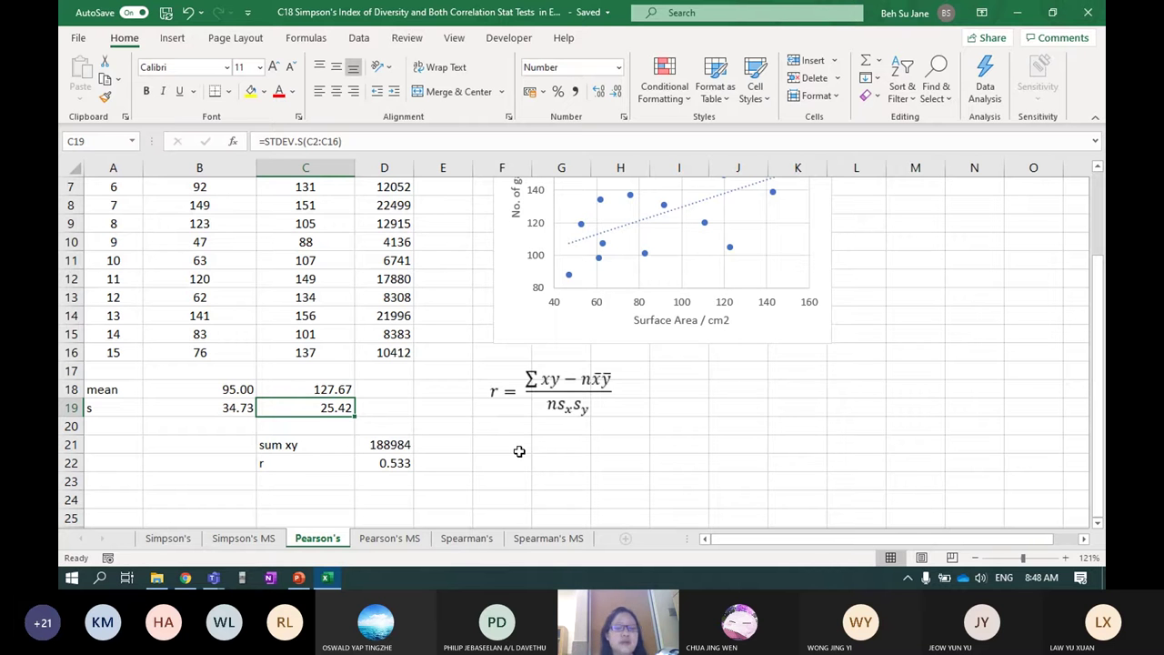
click(488, 465)
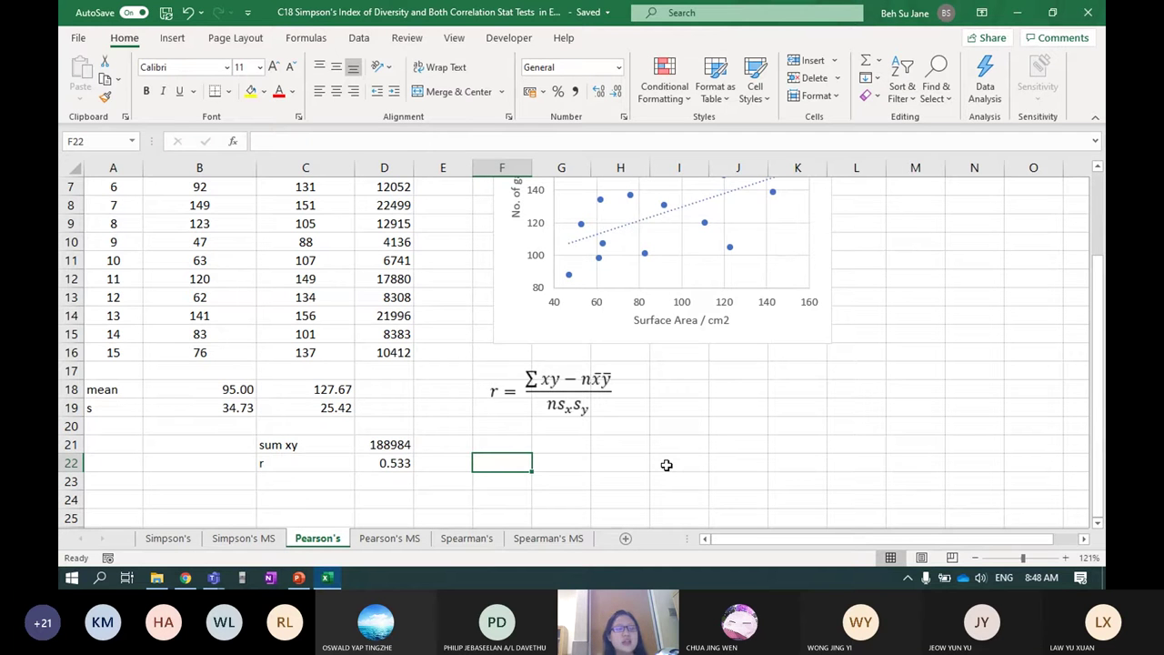
- Examine the model solution on the Pearson's MS sheet, including its data table, r working and critical values table
click(407, 544)
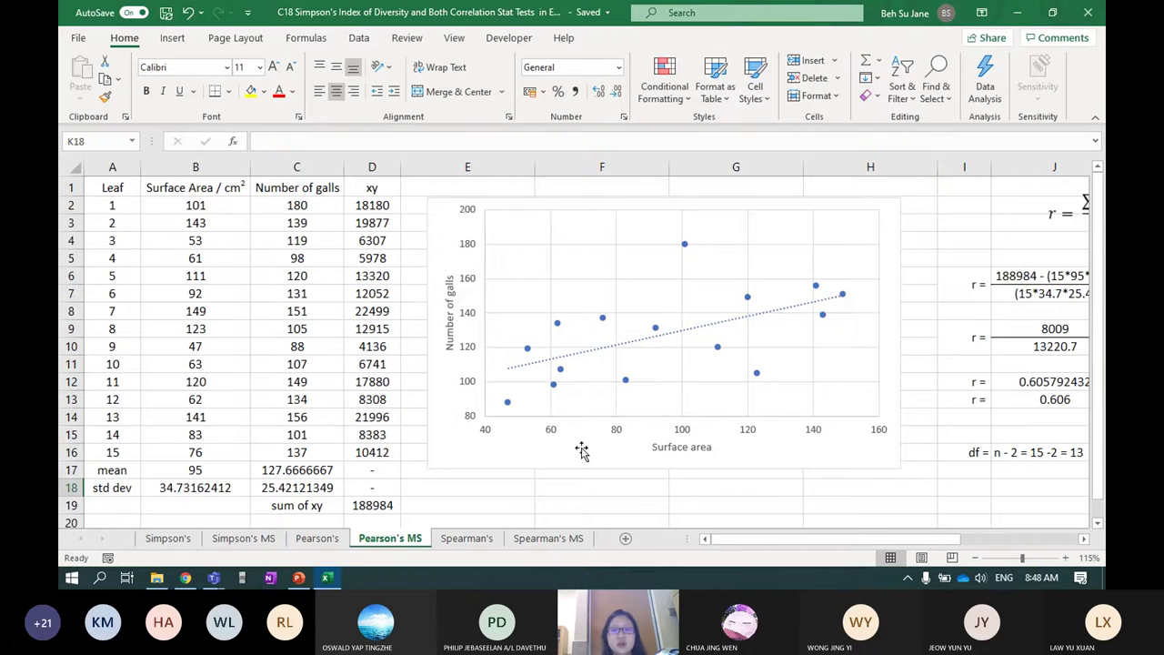
scroll(582, 452, right, 5)
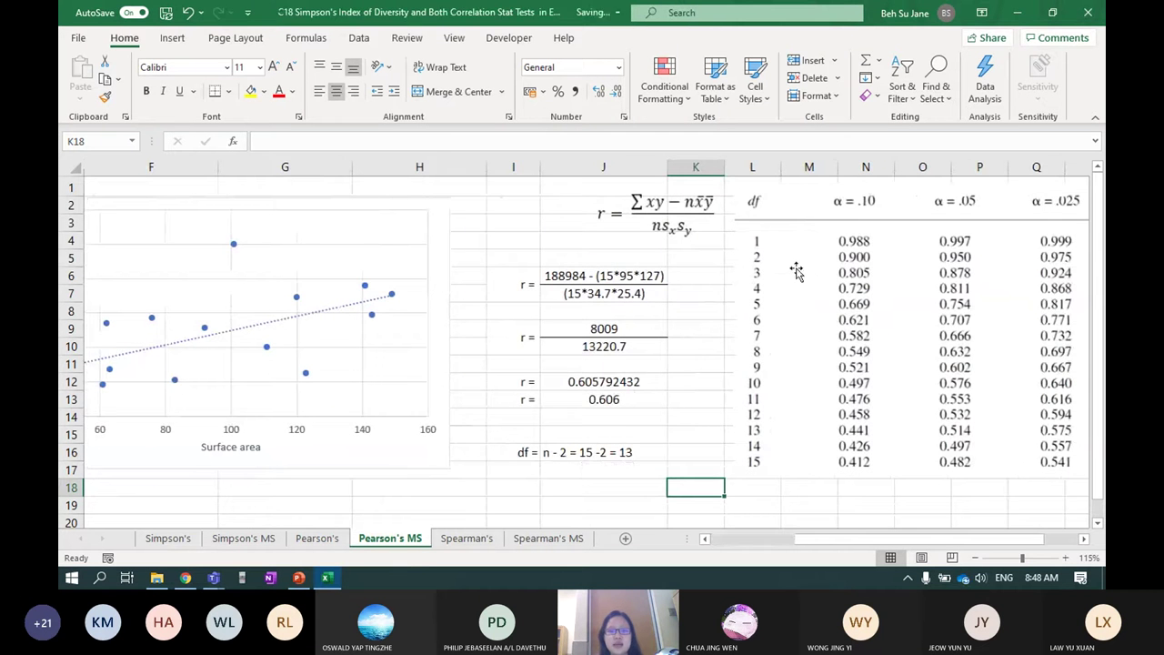
scroll(495, 409, left, 5)
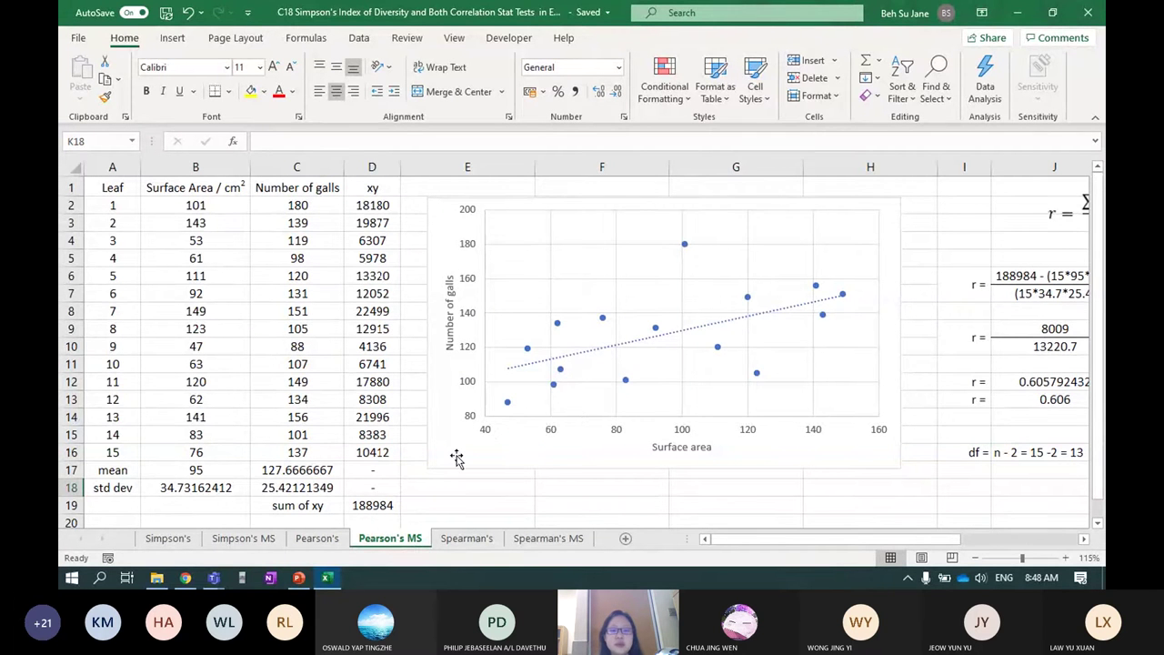
scroll(456, 458, right, 1)
click(320, 238)
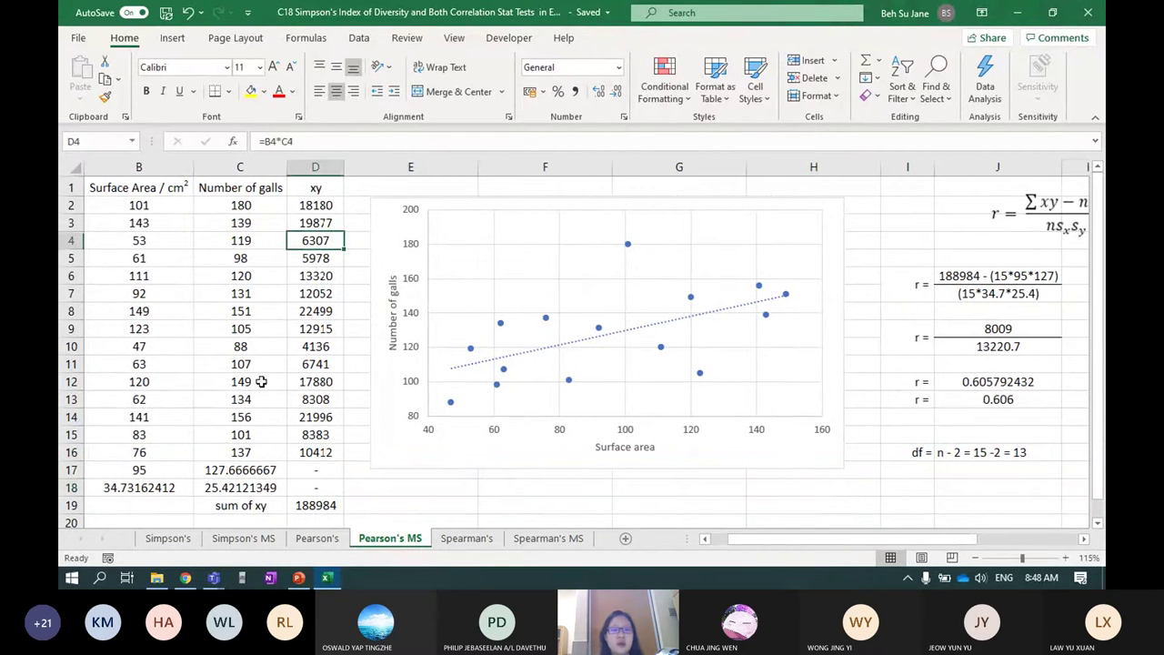
click(211, 464)
click(168, 465)
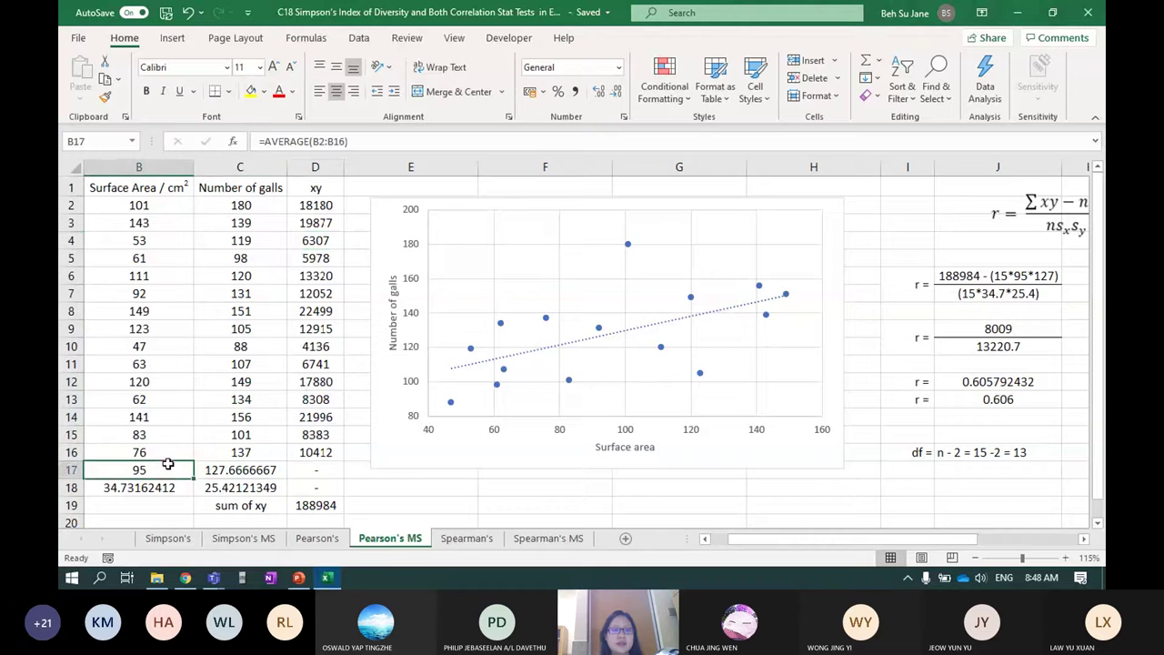
scroll(855, 335, right, 3)
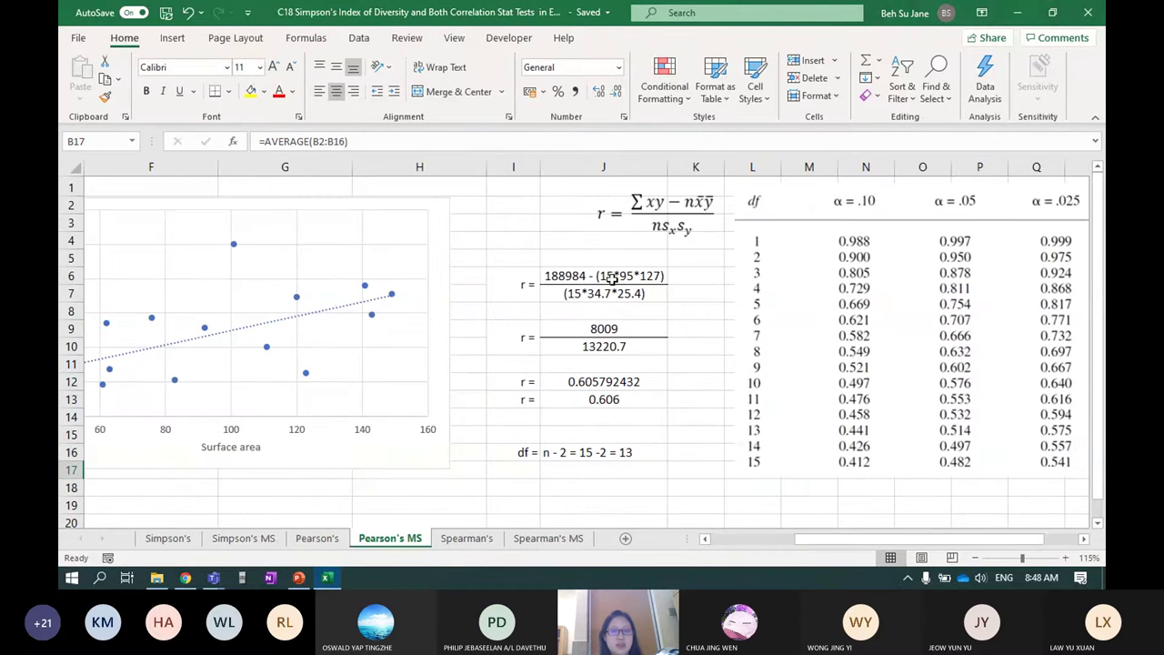
- Copy the critical values table picture from the Pearson's MS sheet to cell M2 of the Pearson's sheet
click(900, 364)
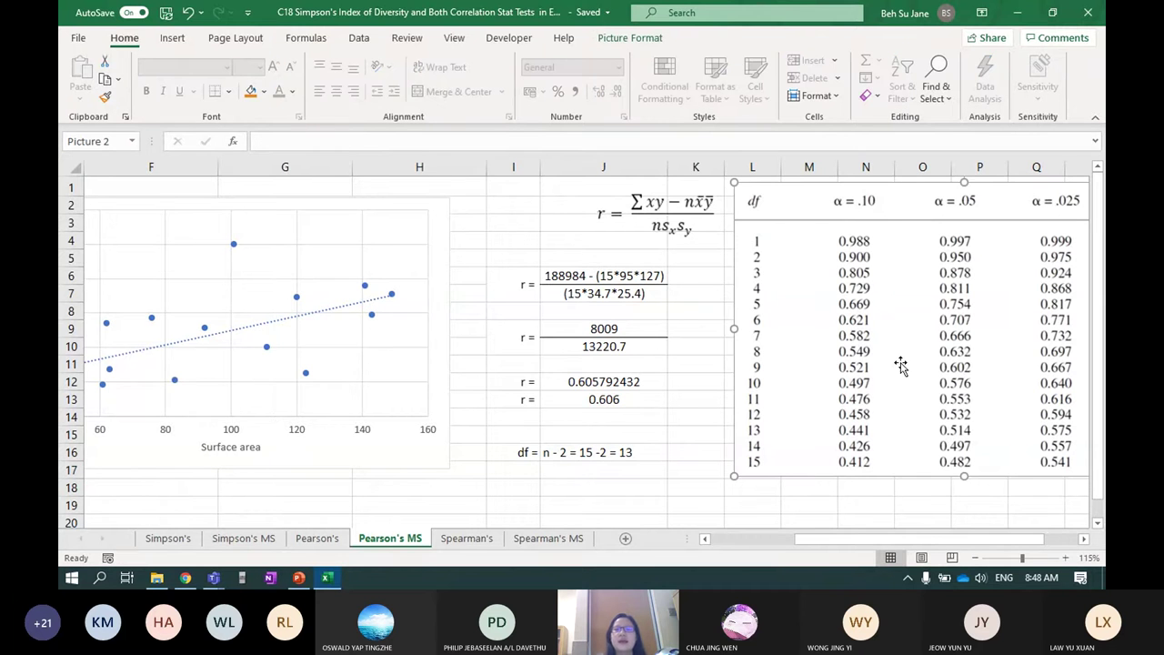
click(338, 539)
click(793, 445)
scroll(880, 427, up, 2)
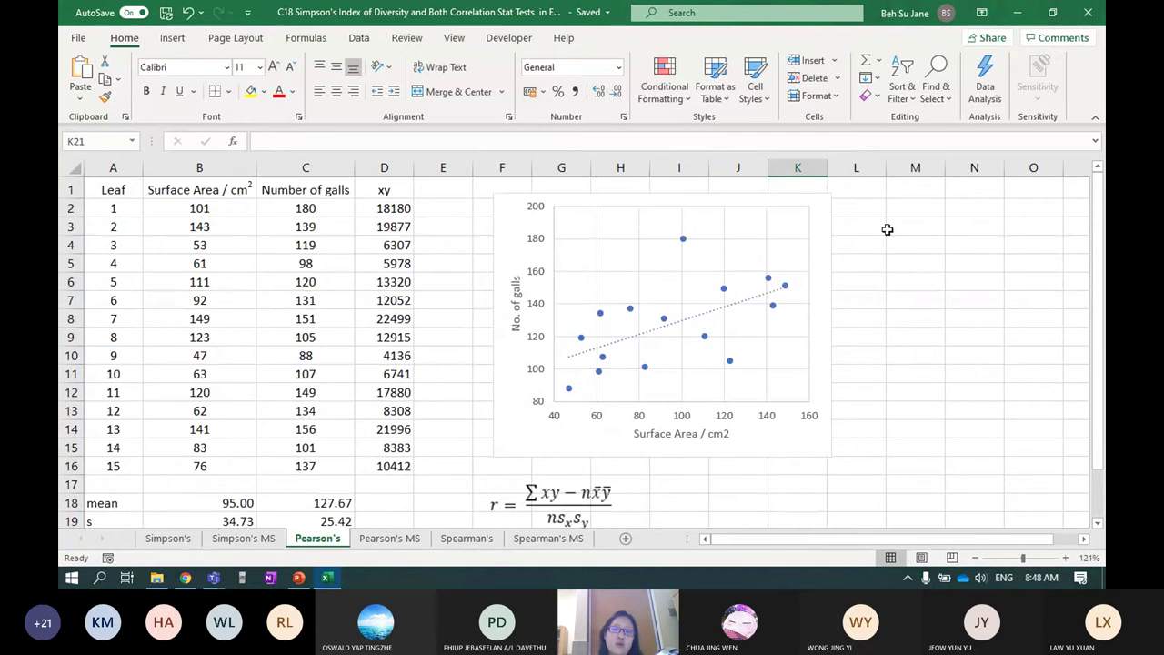
click(893, 204)
key(ctrl+v)
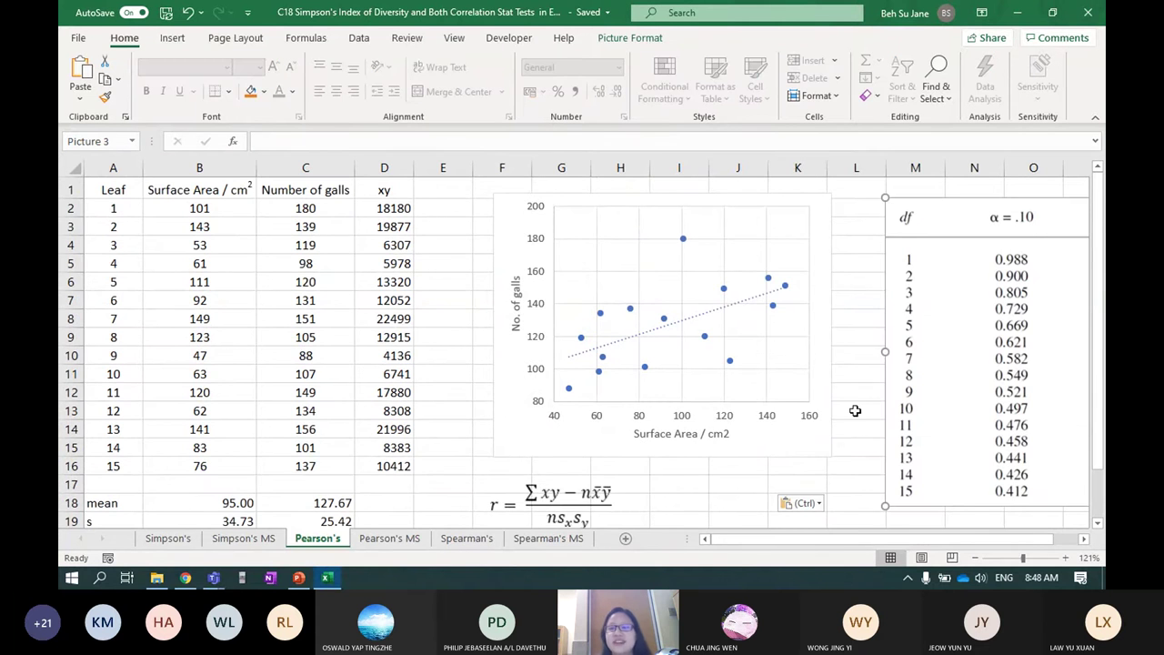
click(855, 413)
scroll(855, 421, down, 2)
scroll(855, 420, right, 2)
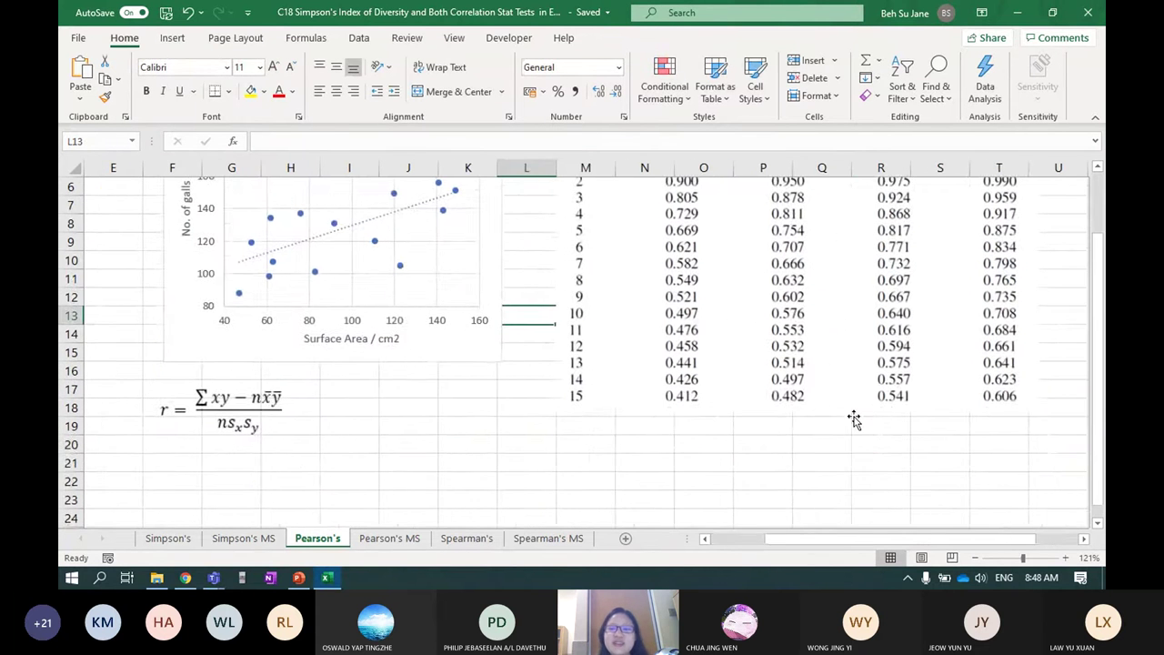
scroll(854, 420, up, 2)
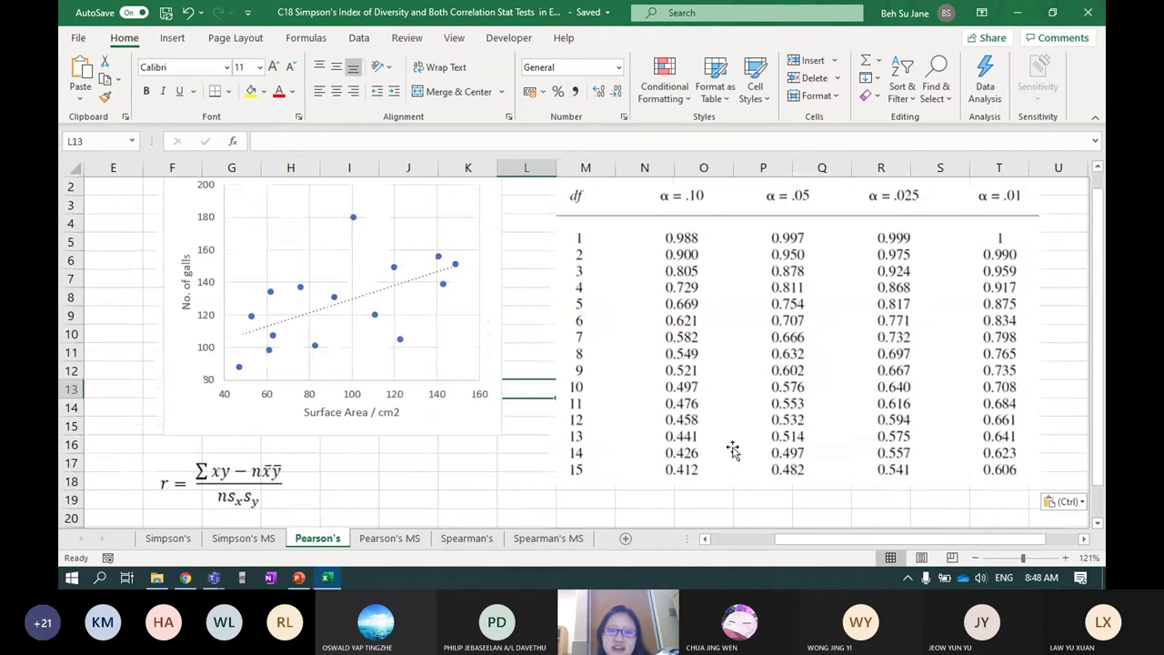
- Switch to the PowerPoint slideshow and advance past Example #1 to the first point of Determining significance in Pearson's
click(328, 578)
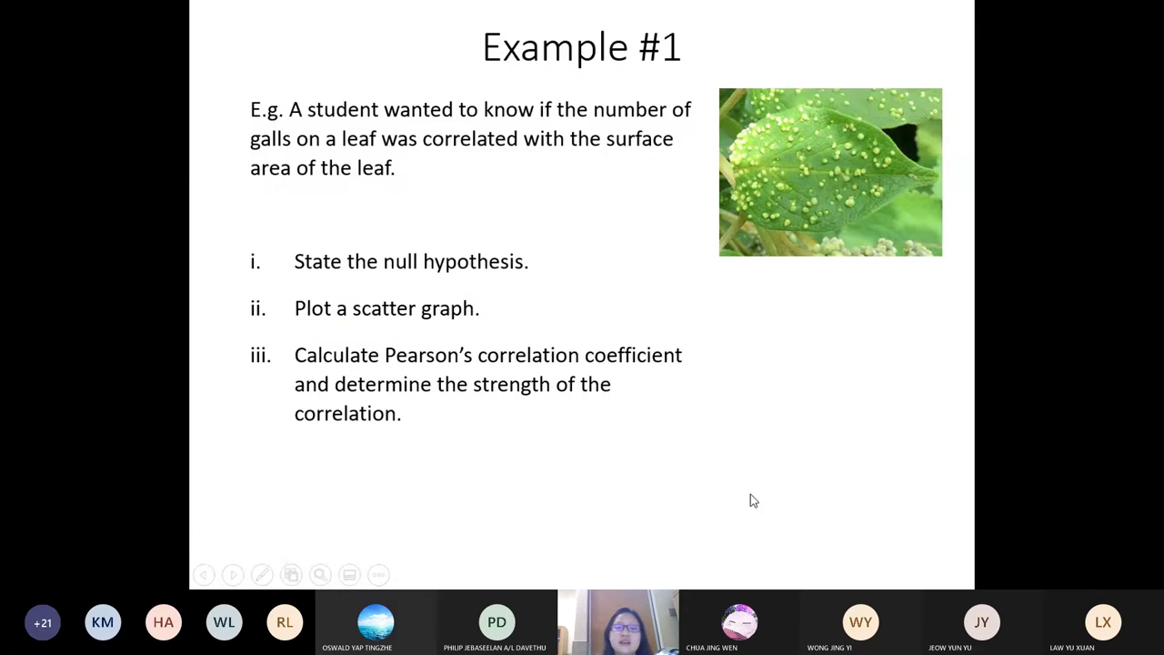
click(752, 499)
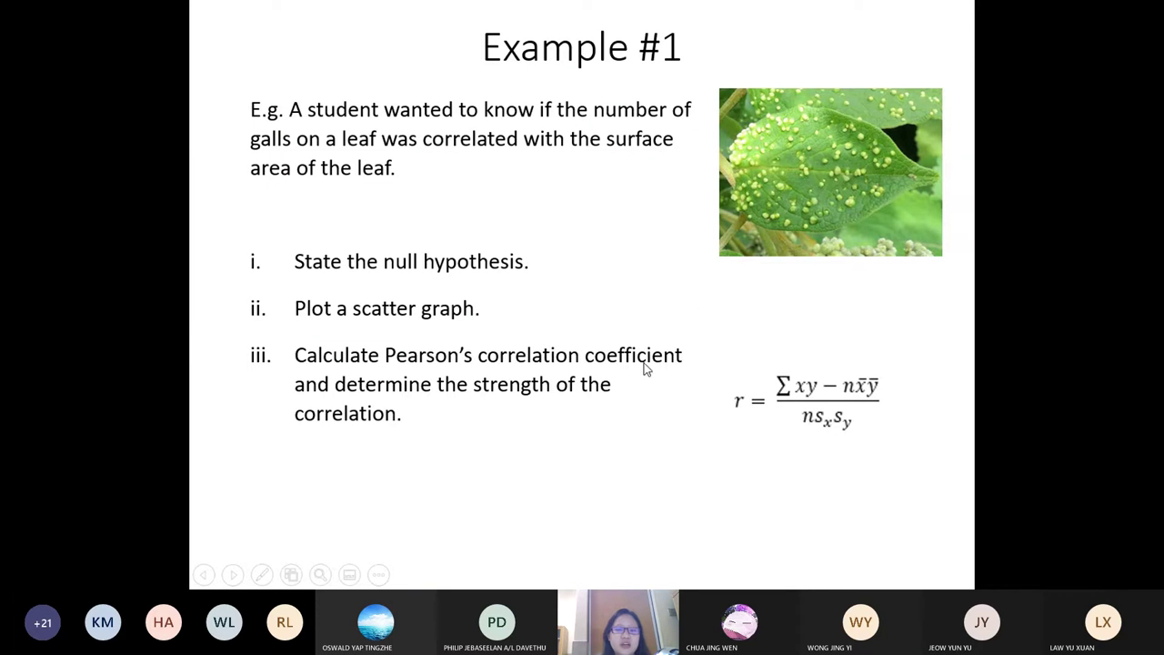
click(768, 387)
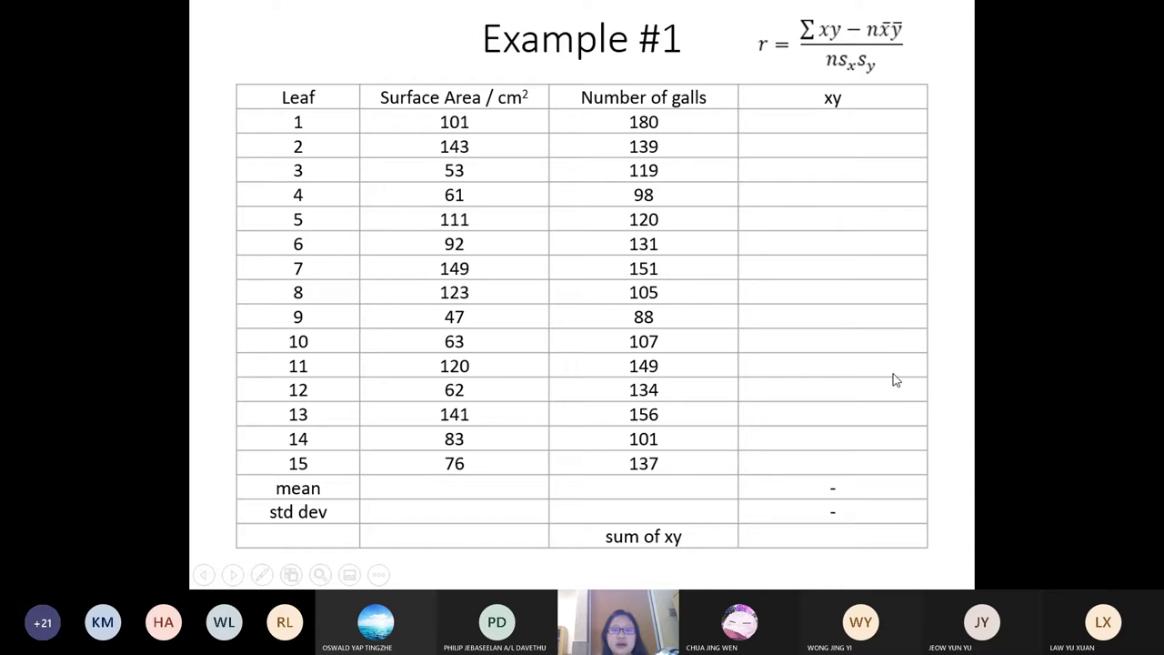
click(894, 512)
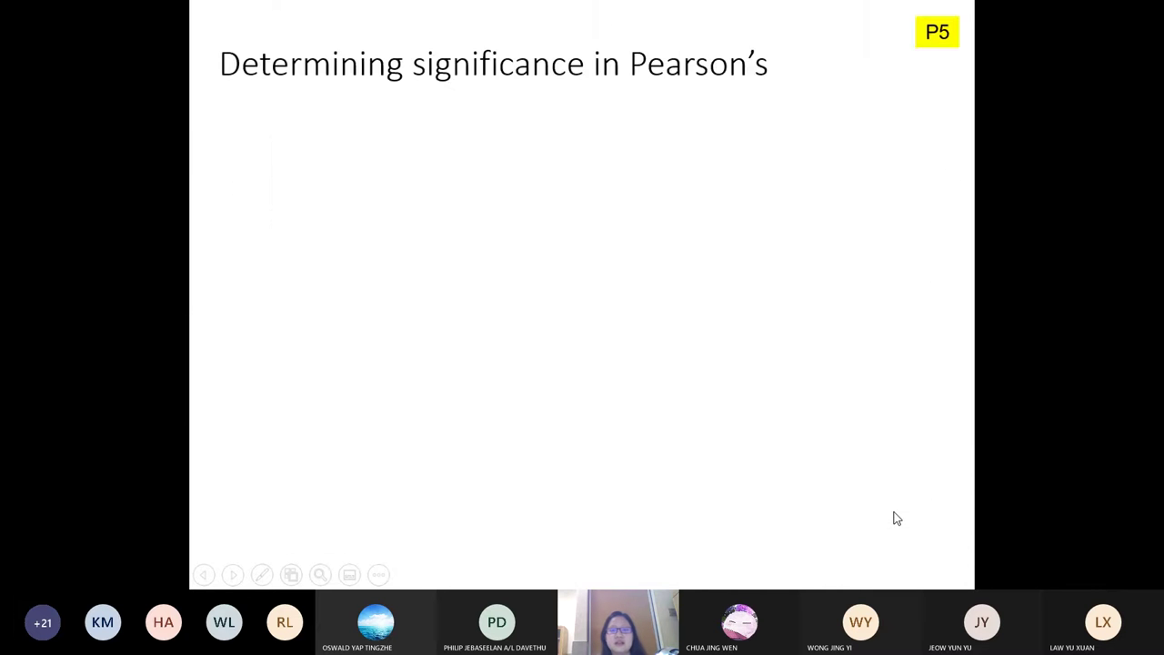
key(Left)
click(1046, 542)
click(790, 491)
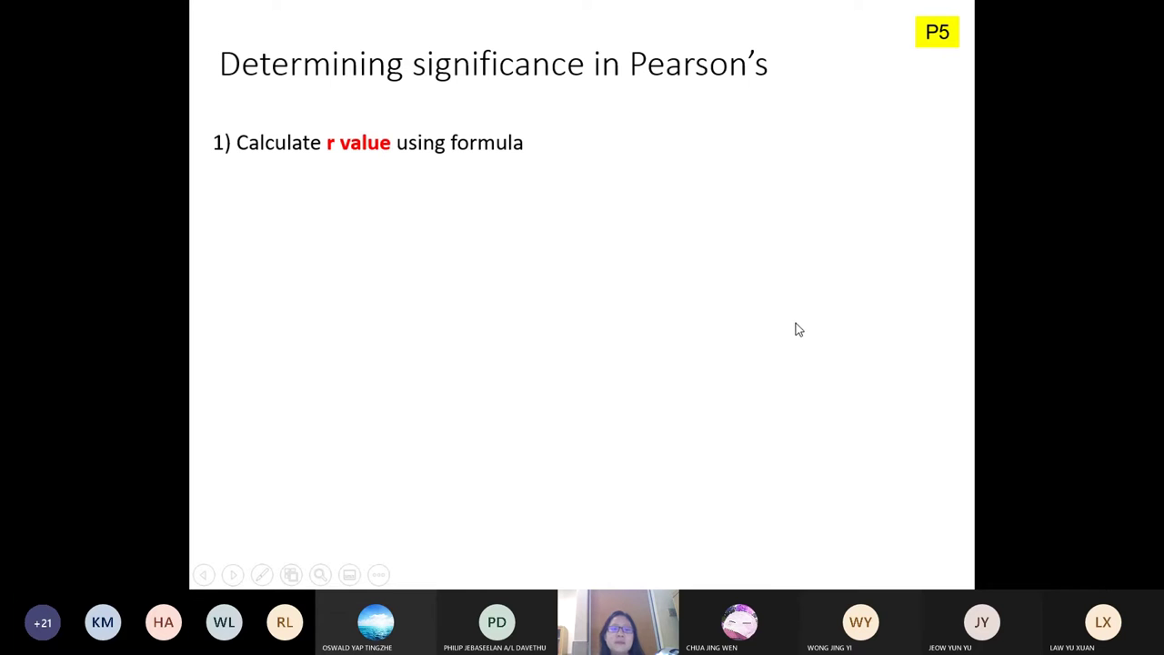
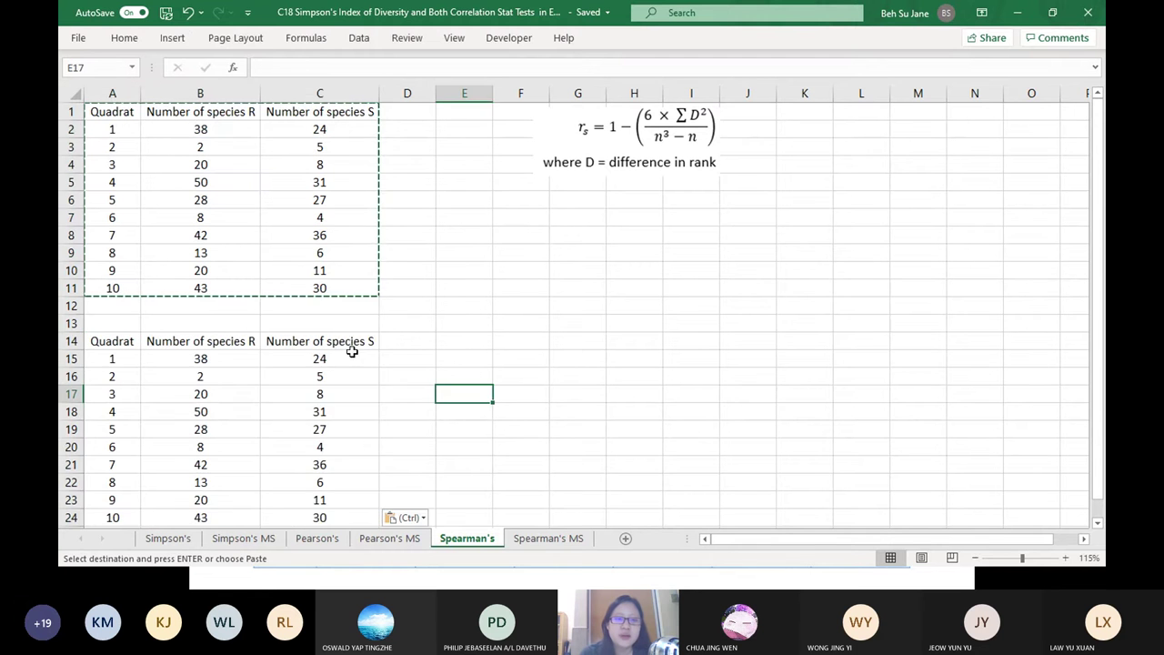
- Move the Number of species S data from C14:C24 to column D and fit the column width to it
drag(349, 344, 409, 477)
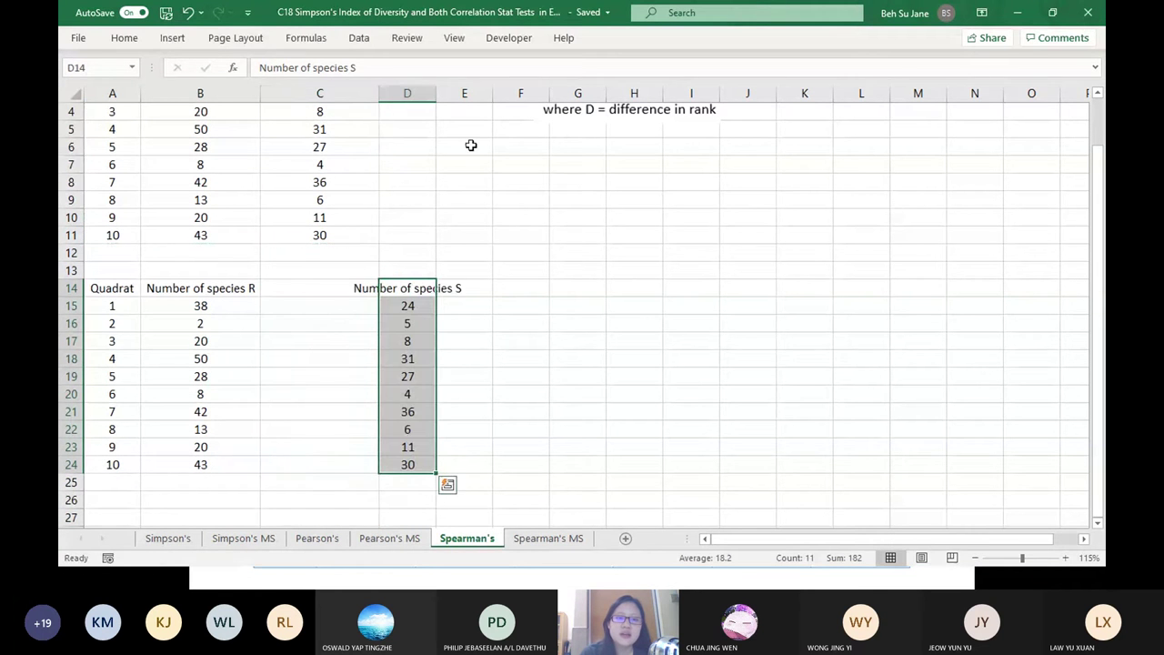
double_click(436, 94)
click(599, 390)
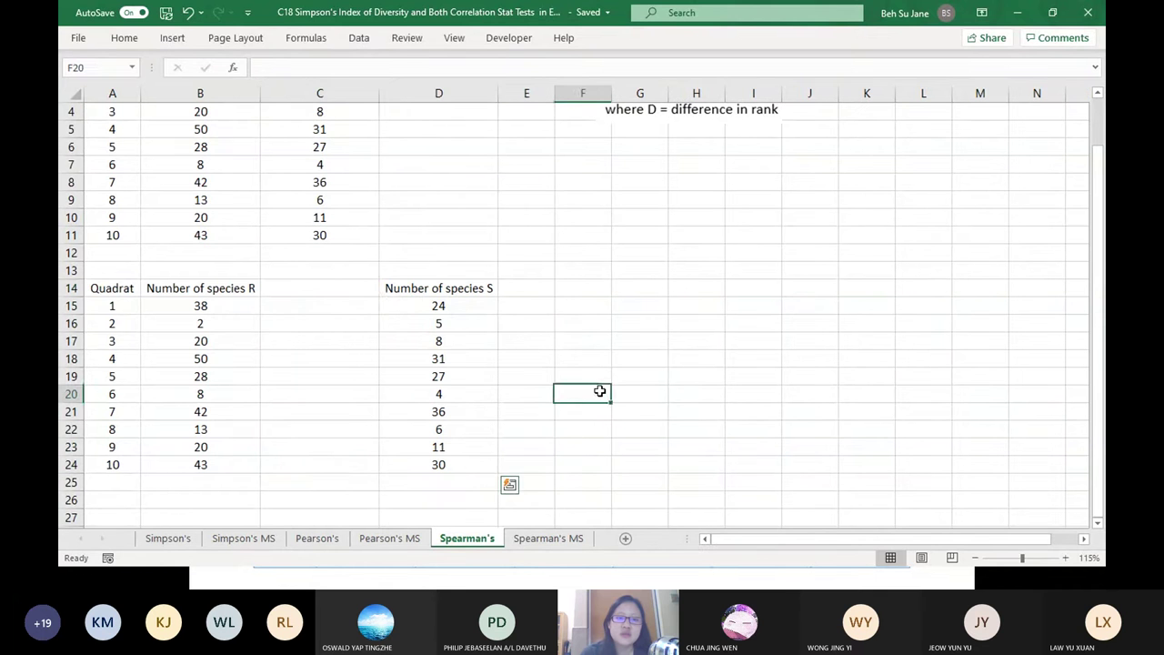
- Enter the header Rank for R in cell C14, between the two species columns
click(357, 284)
text(Rank of)
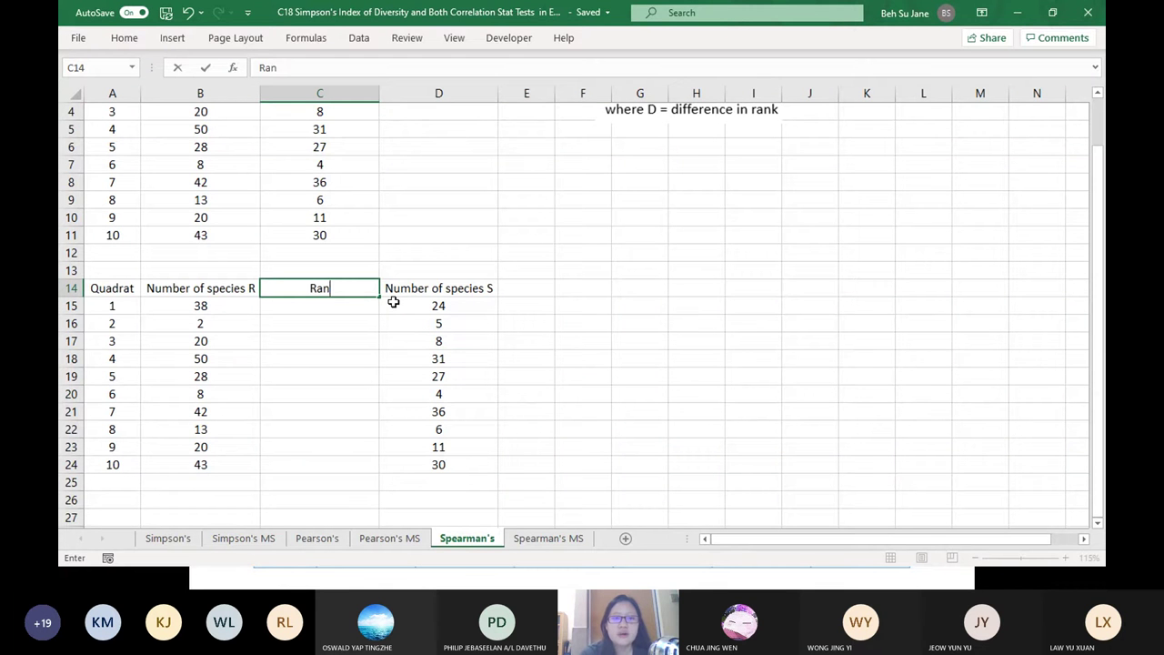
key(BackSpace)
key(BackSpace)
text(ofr)
key(BackSpace)
key(BackSpace)
key(BackSpace)
text(for R)
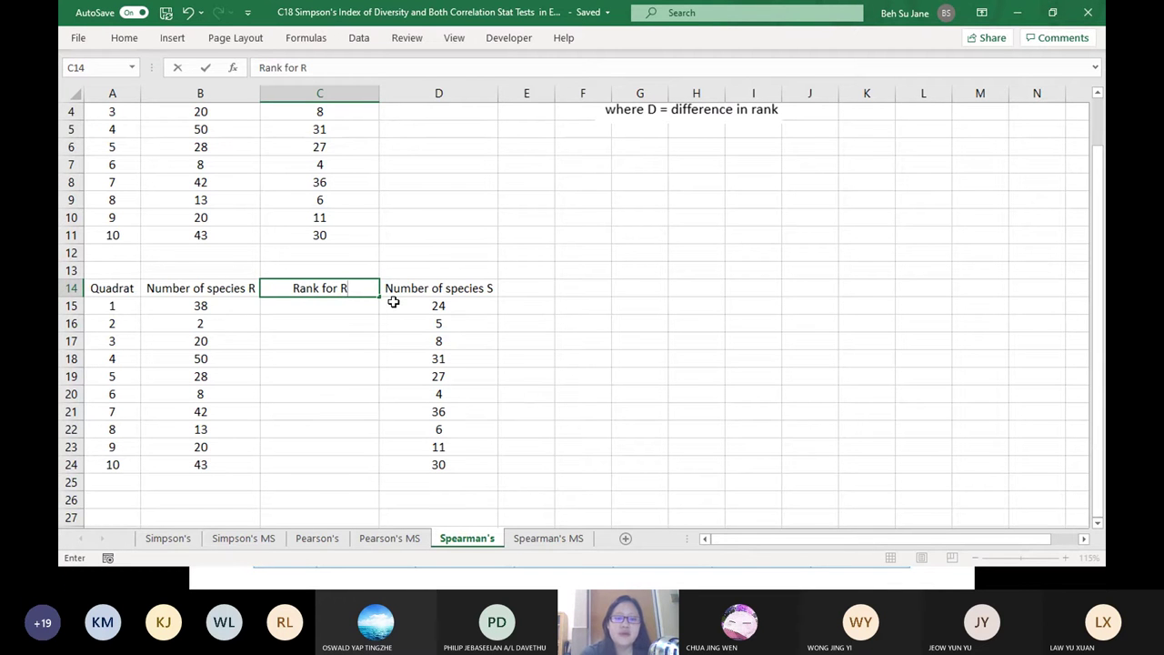
- Enter the header Rank for S in cell E14 and widen column E
key(Tab)
key(Tab)
text(Rank fo)
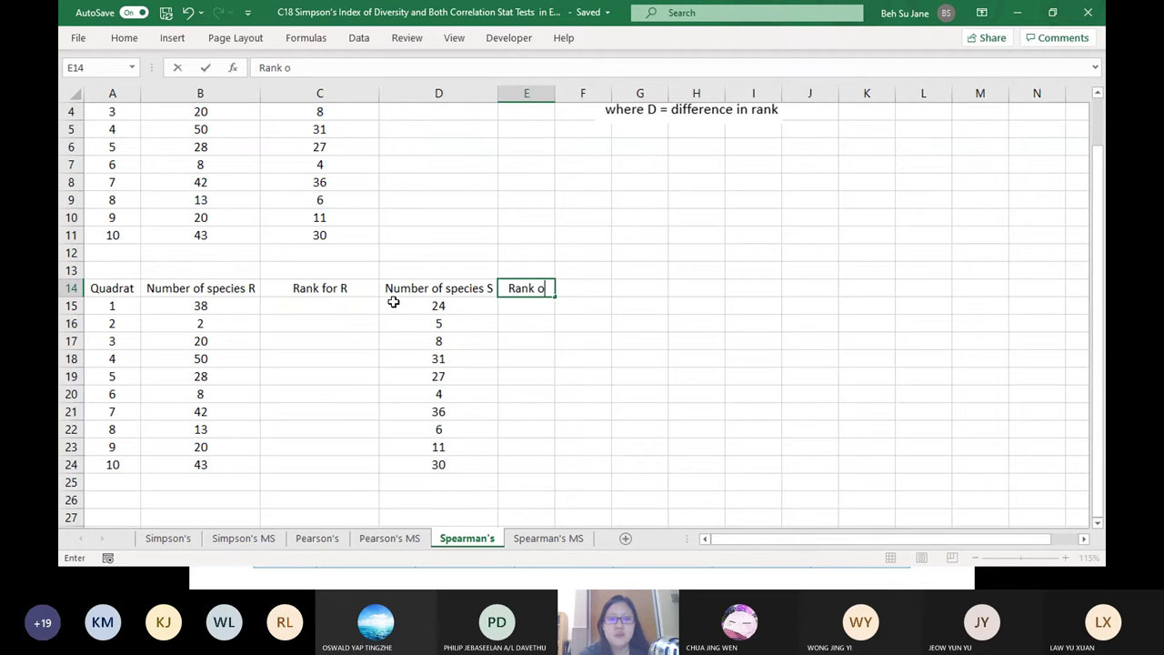
key(BackSpace)
text(for S)
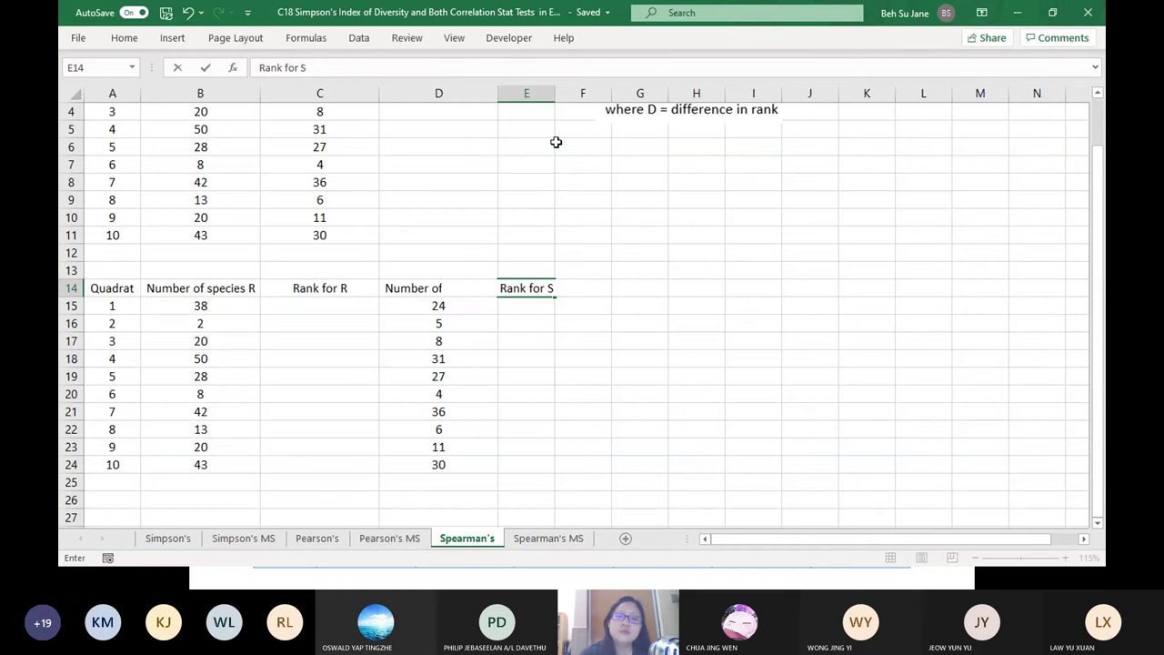
click(593, 179)
drag(557, 92, 587, 92)
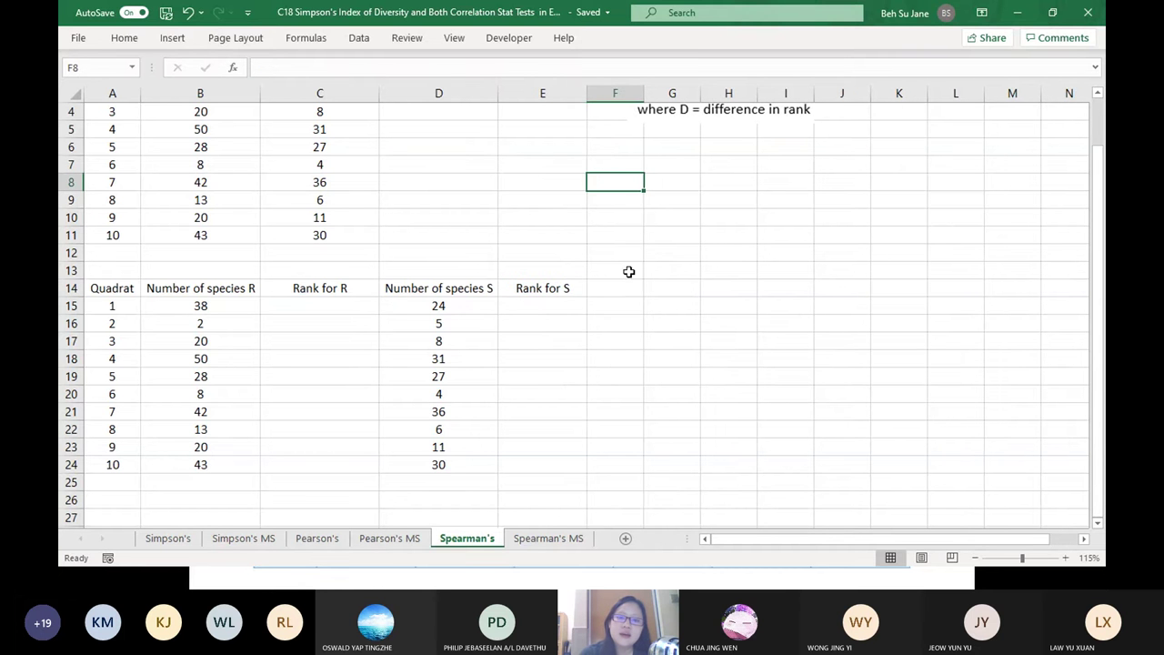
- Enter the header Diff in Rank in cell F14 and widen column F to fit it
click(616, 283)
text(Diff )
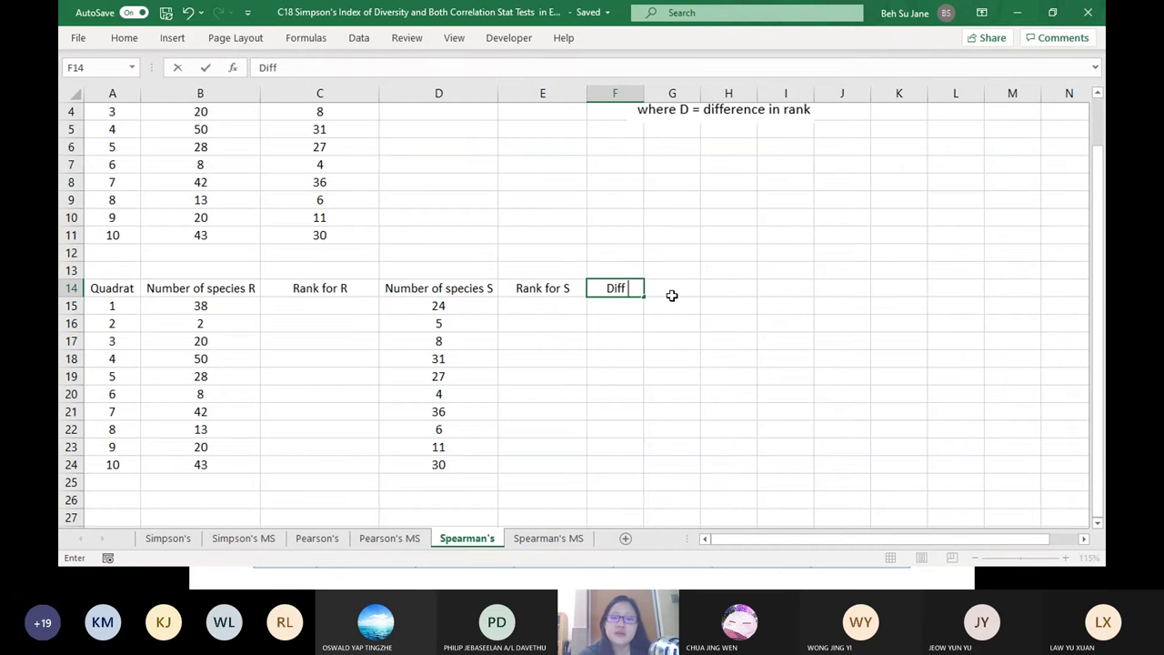
text(in Rank)
click(645, 298)
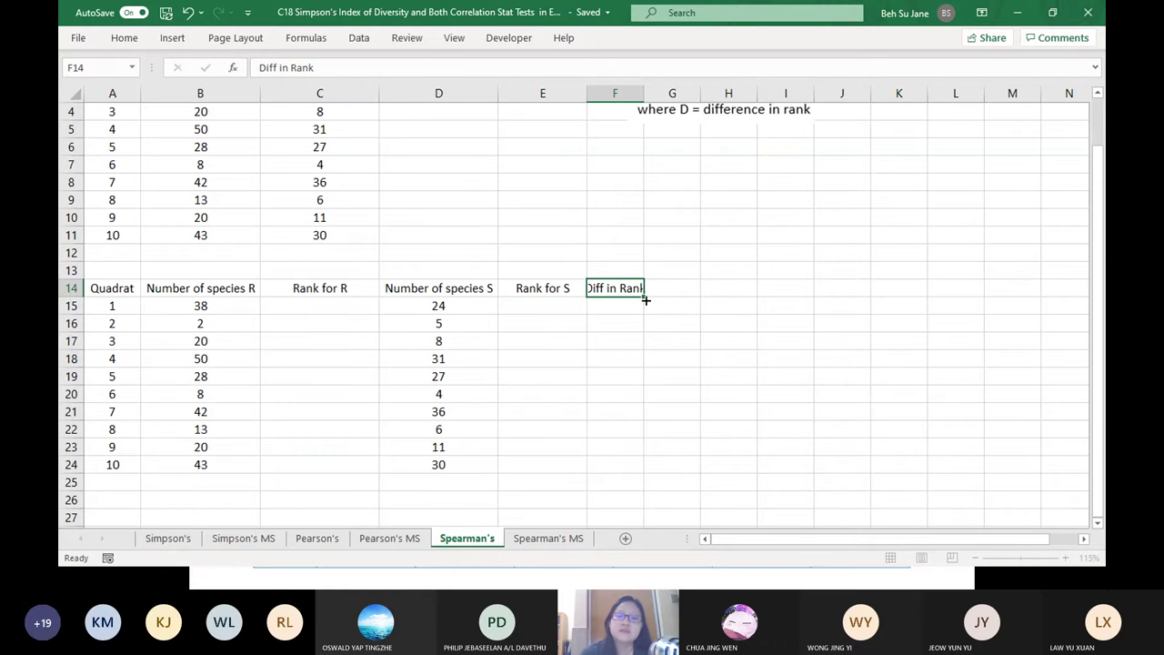
drag(646, 93, 702, 94)
click(800, 305)
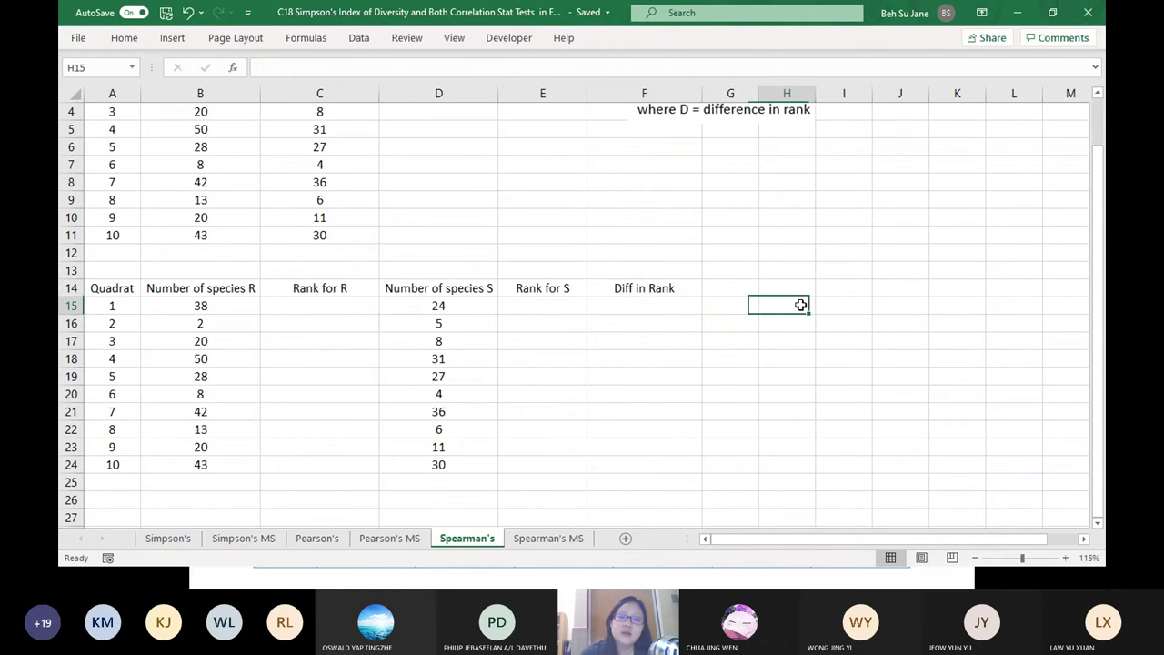
- Replace the header in cell F14 with D
click(655, 287)
text(D)
click(779, 289)
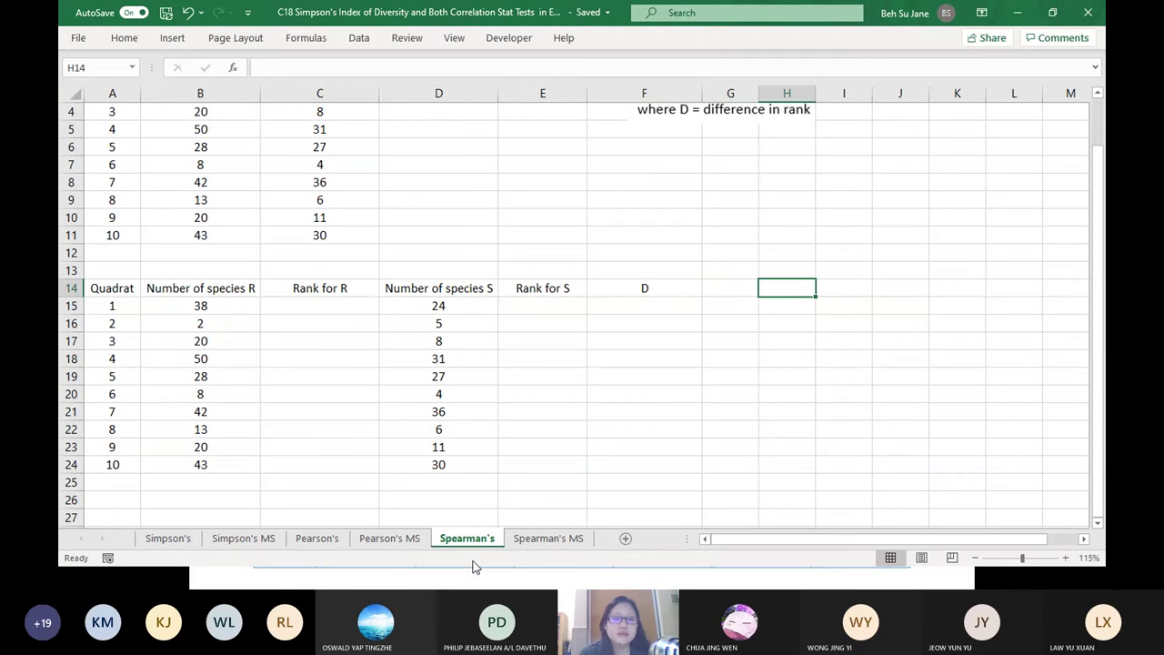
- Enter =RANK.AVG(B15, B15:B24,1) in cell C15 to rank the first species R count in ascending order
click(362, 311)
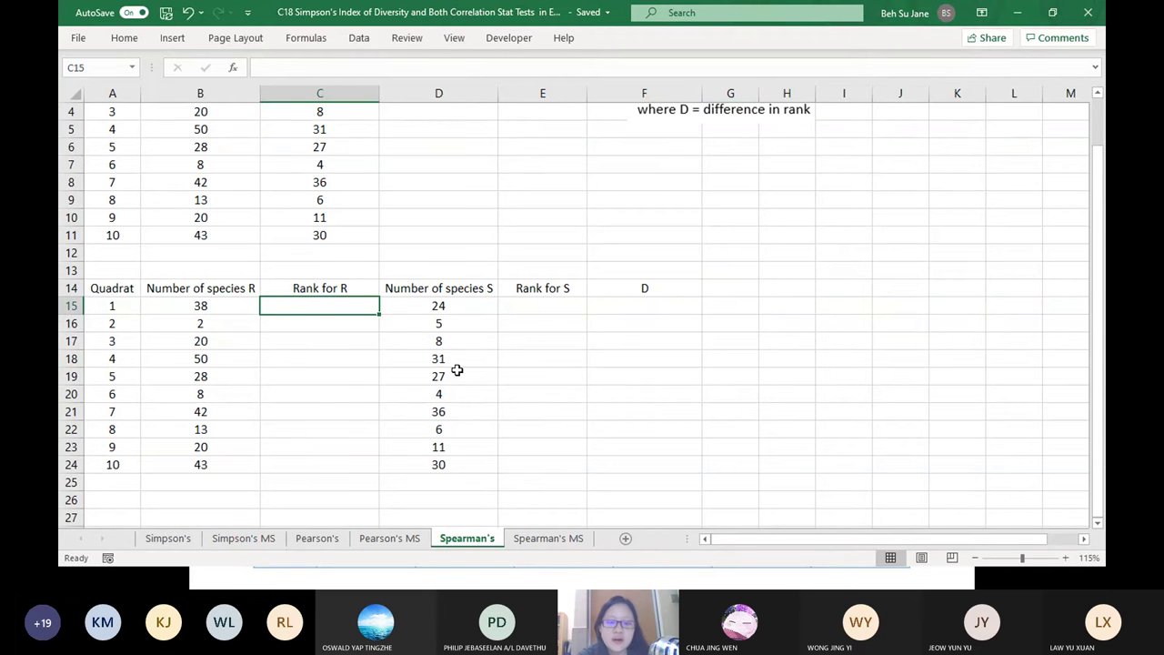
text(=ran)
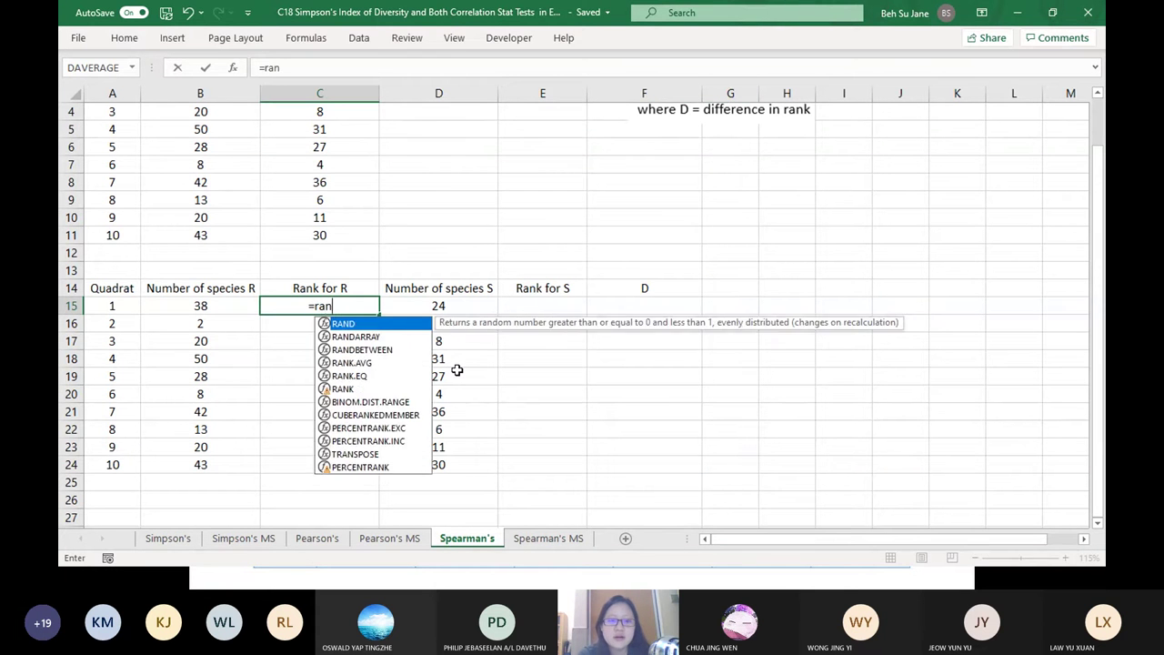
text(k)
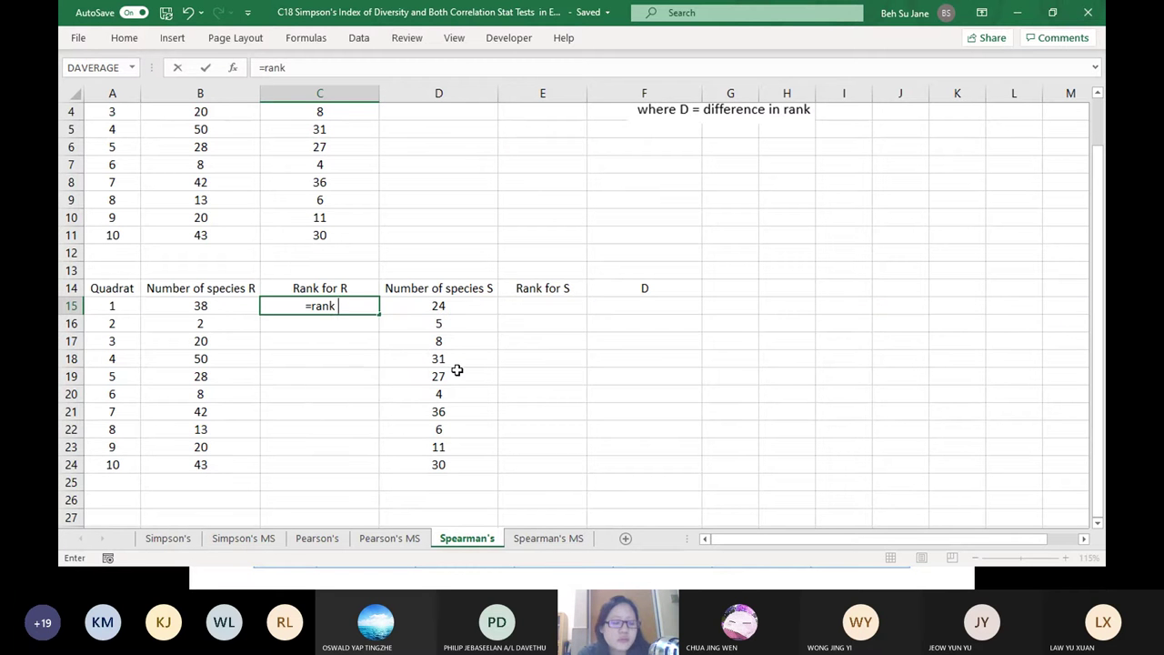
key(BackSpace)
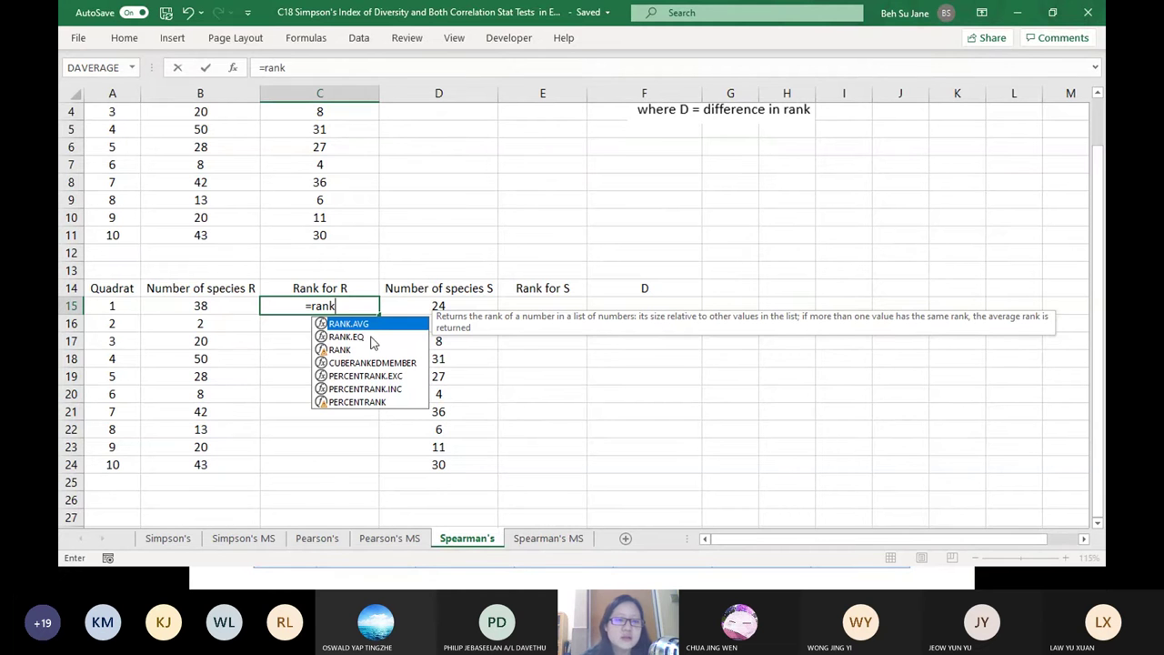
key(Down)
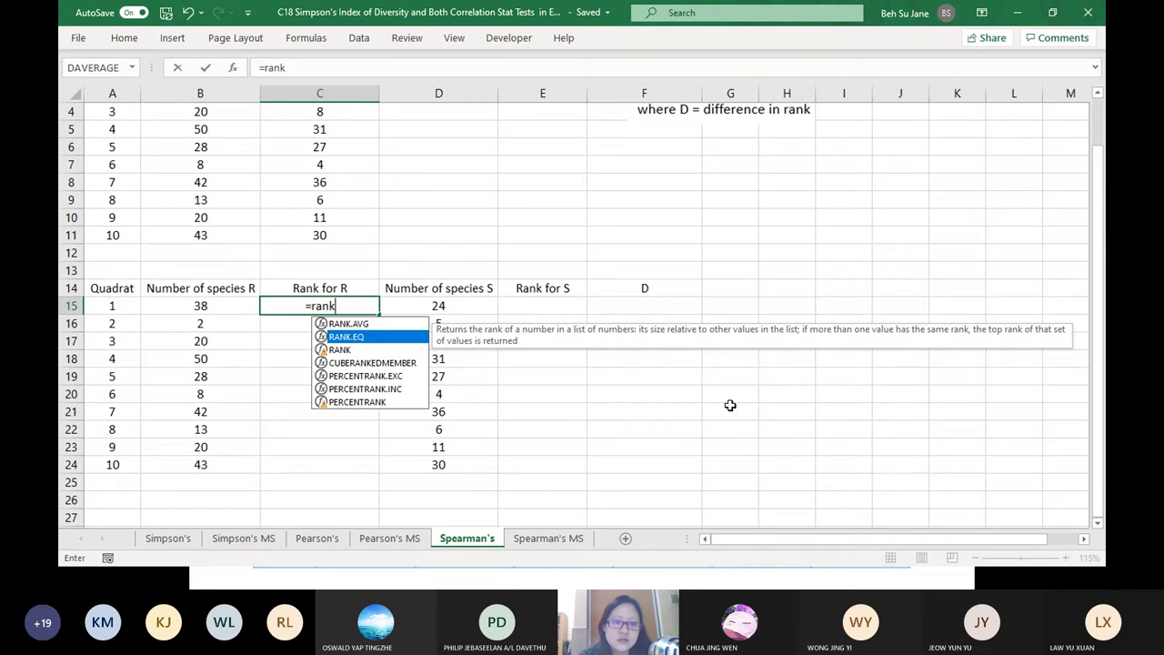
key(Up)
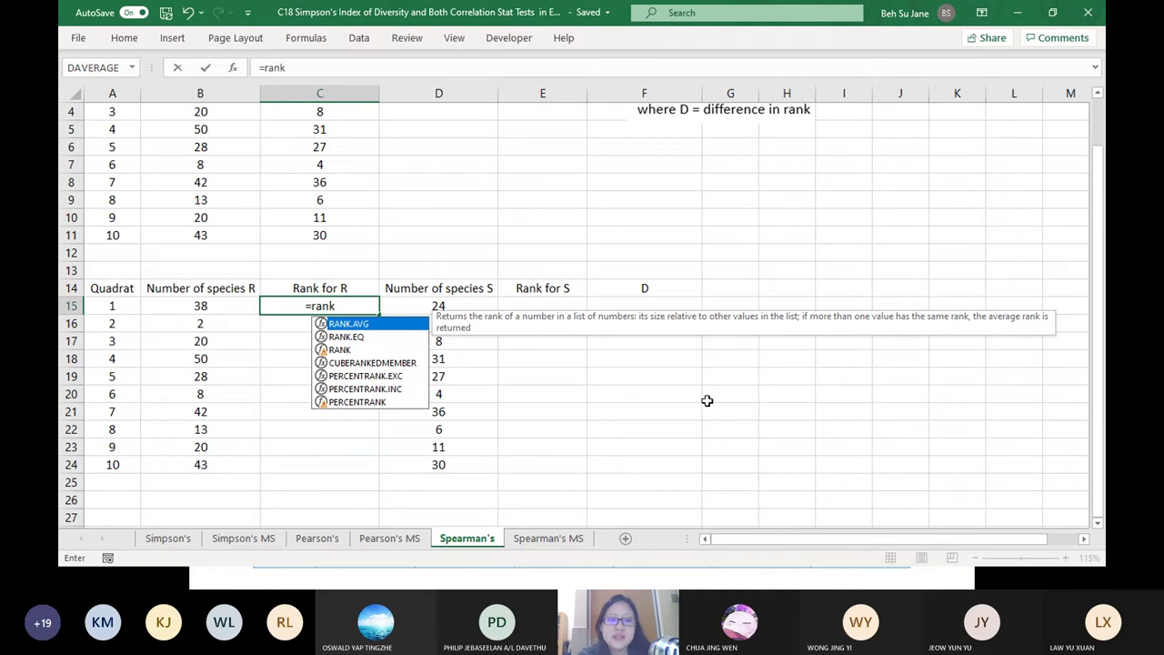
key(Tab)
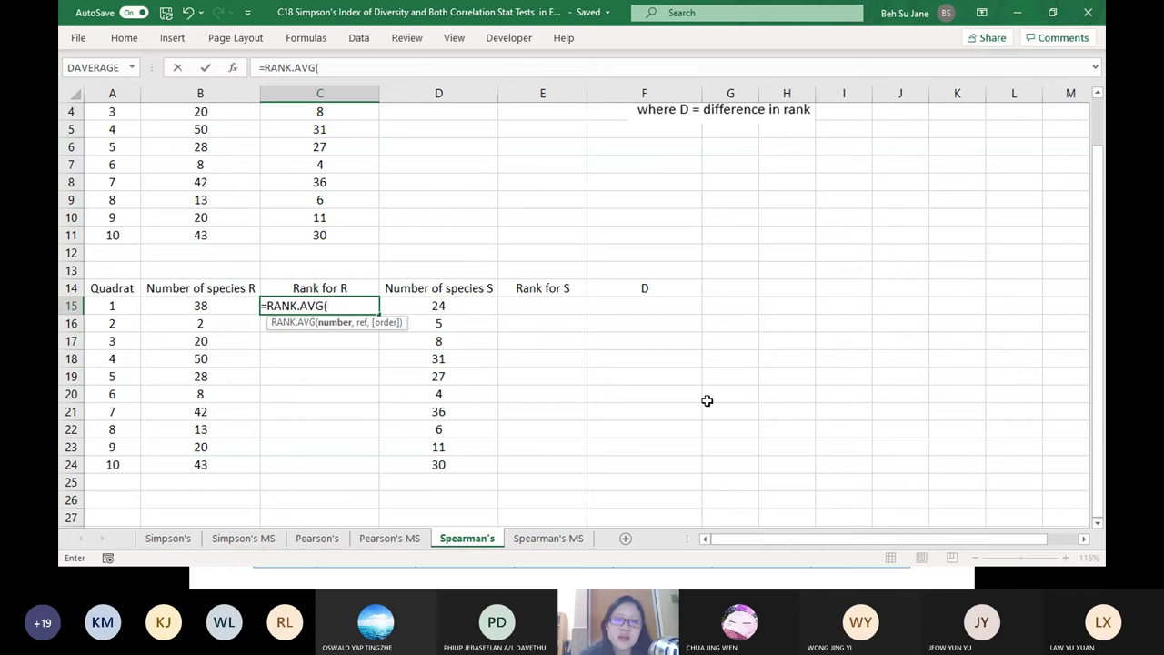
click(240, 305)
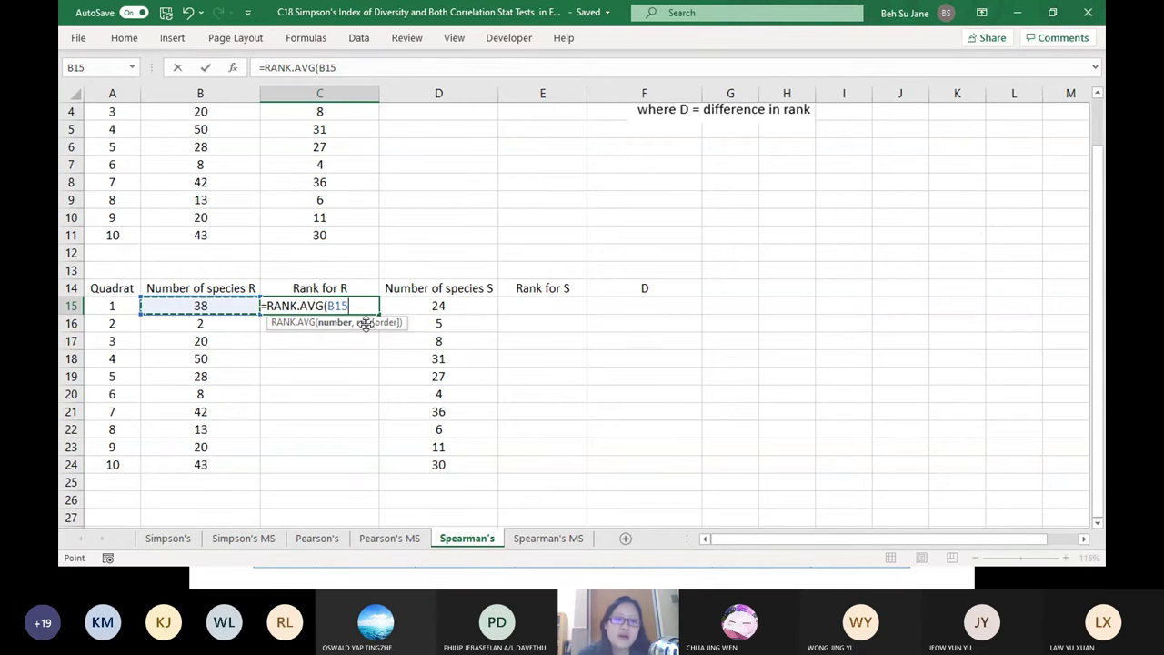
text(,)
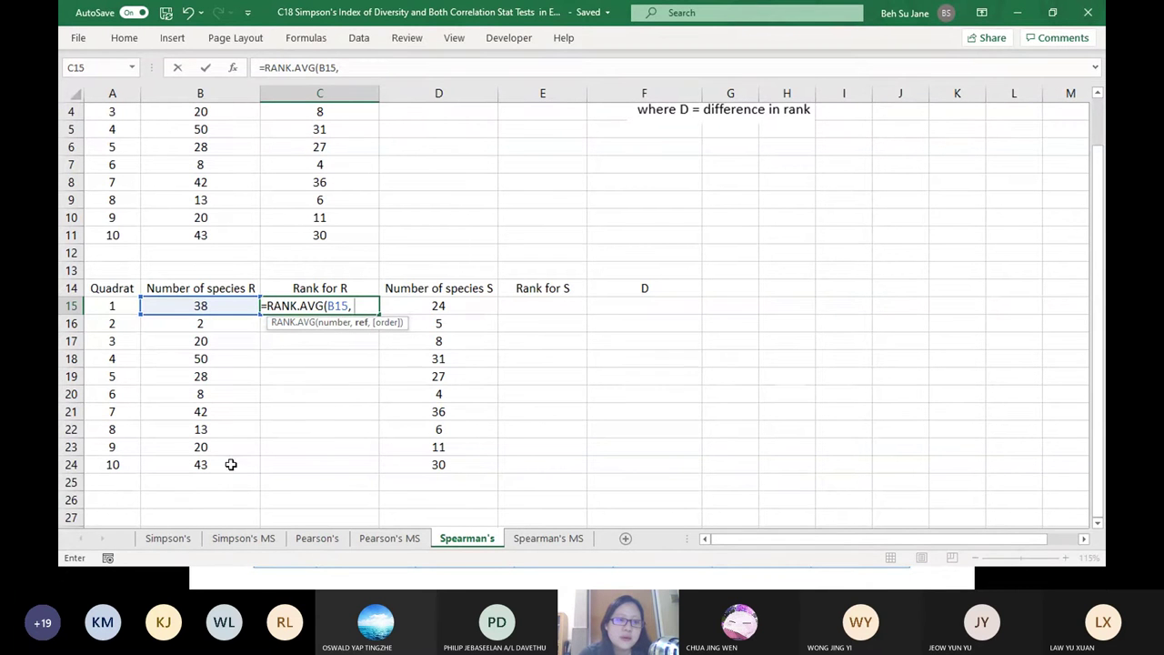
drag(231, 464, 256, 305)
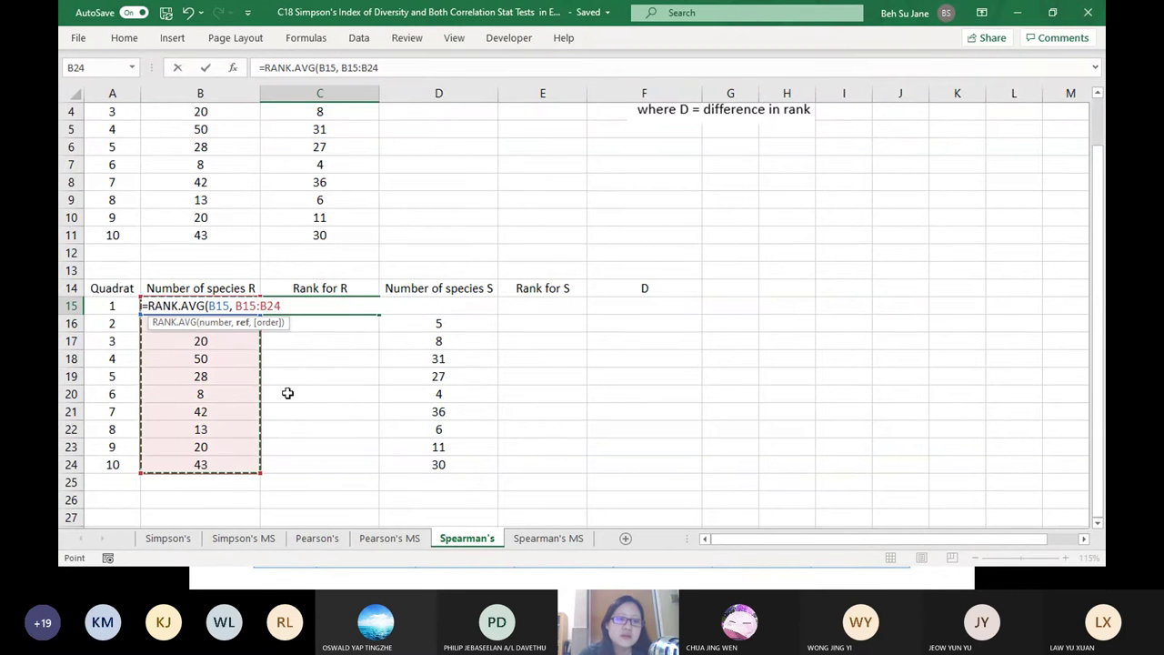
text(,)
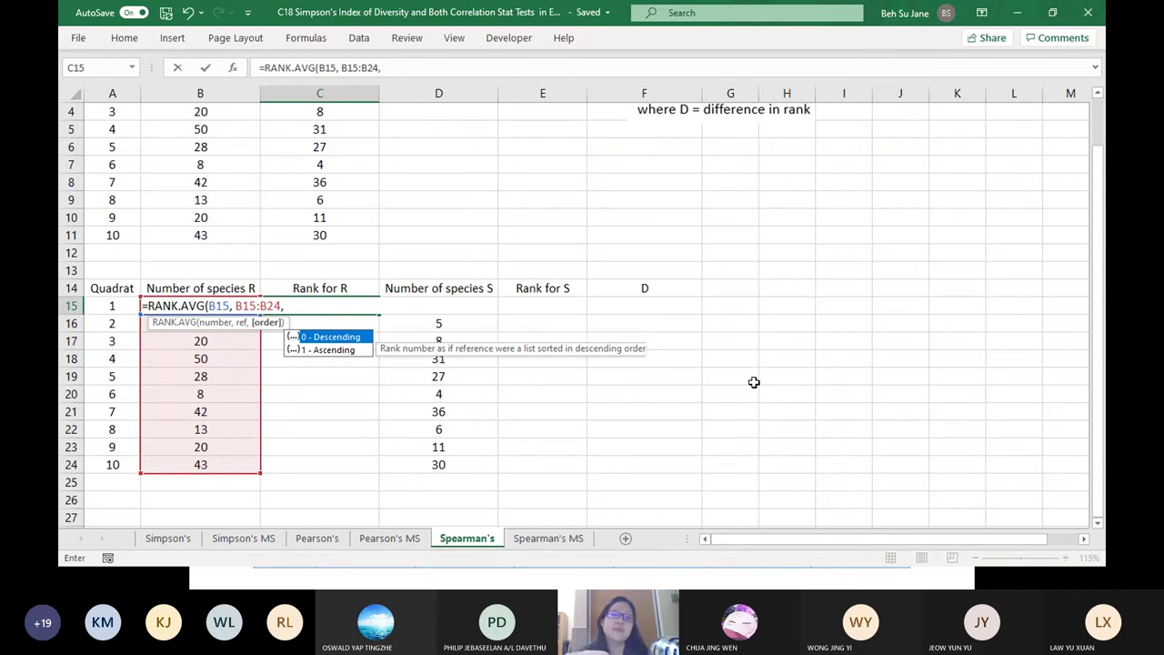
key(Down)
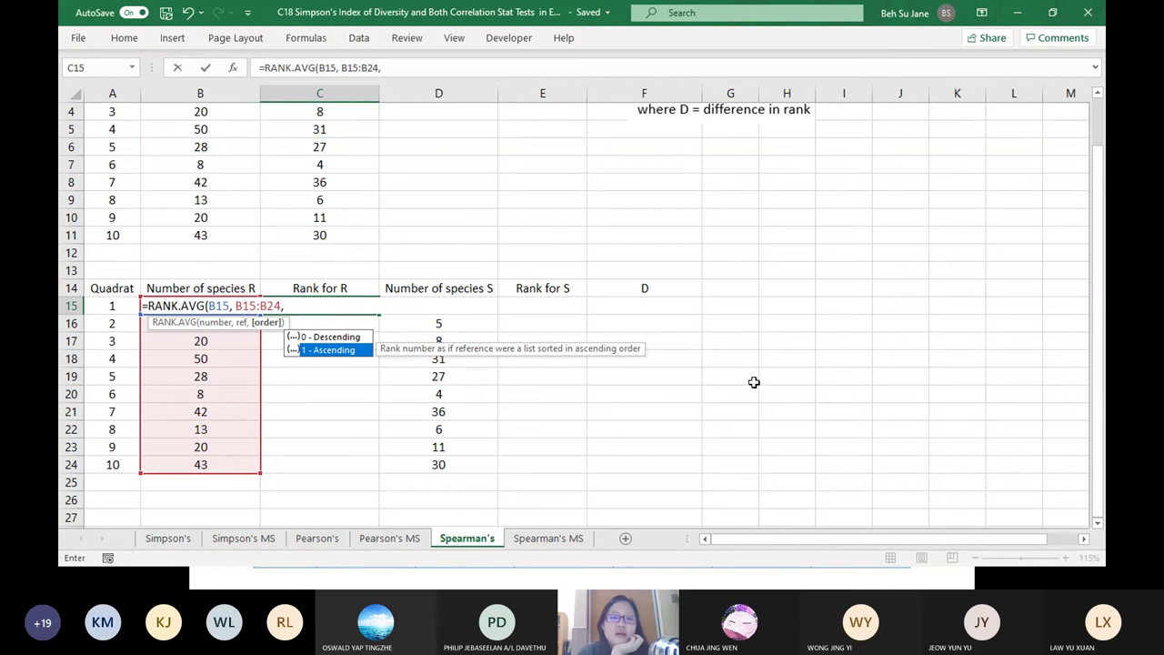
text(1)
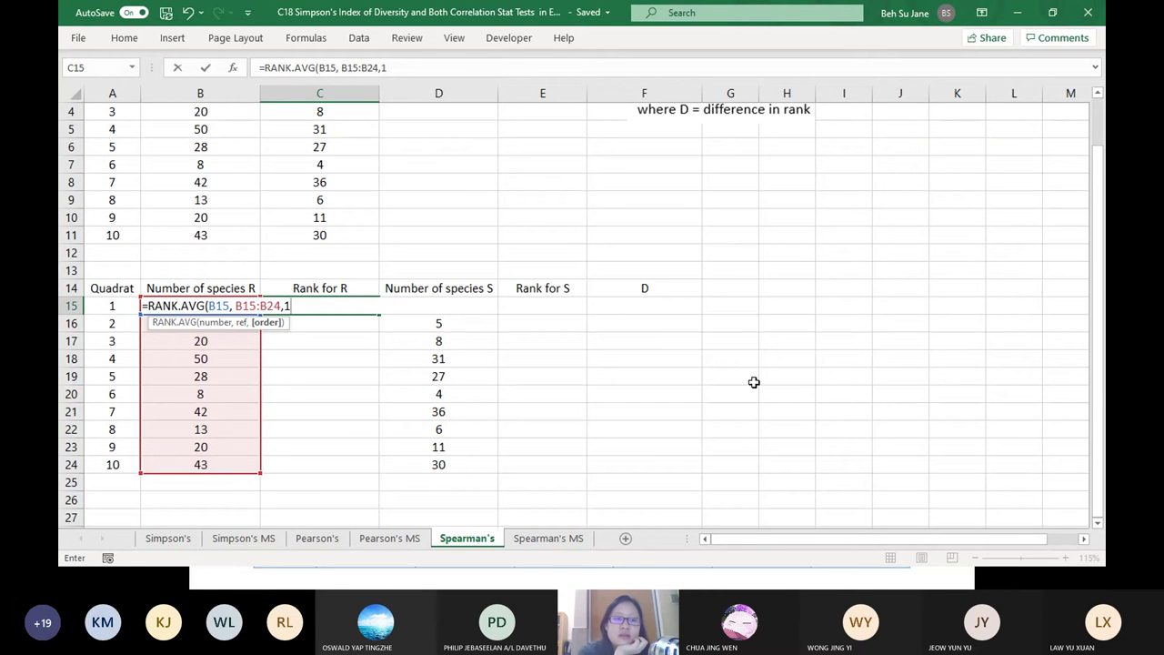
text())
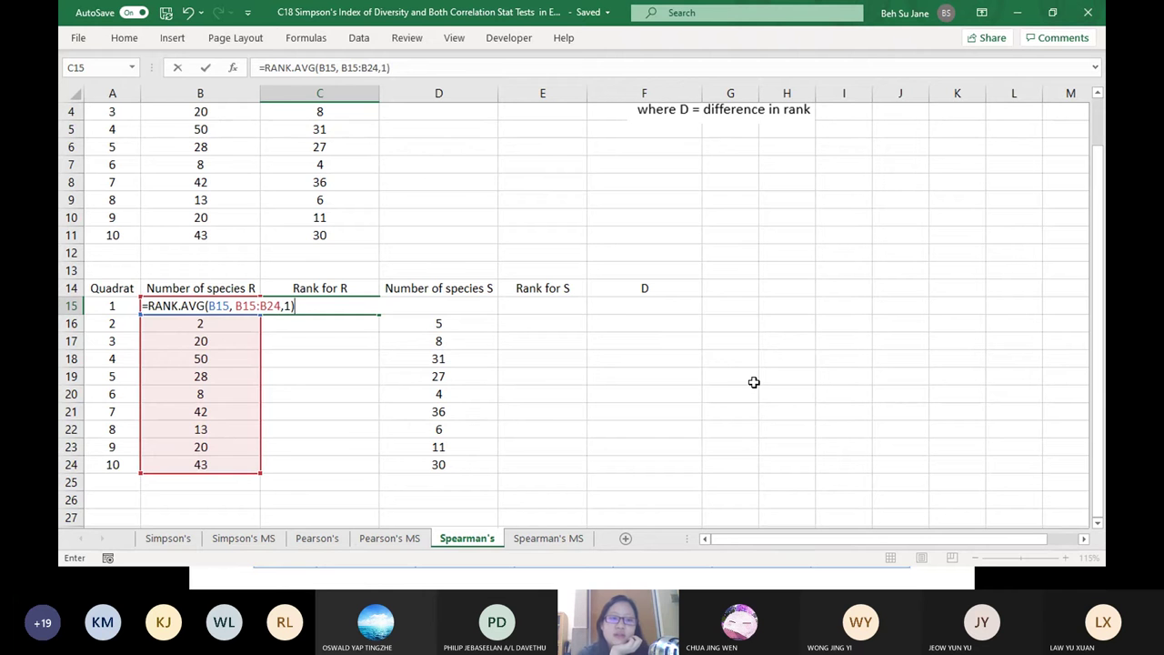
key(Return)
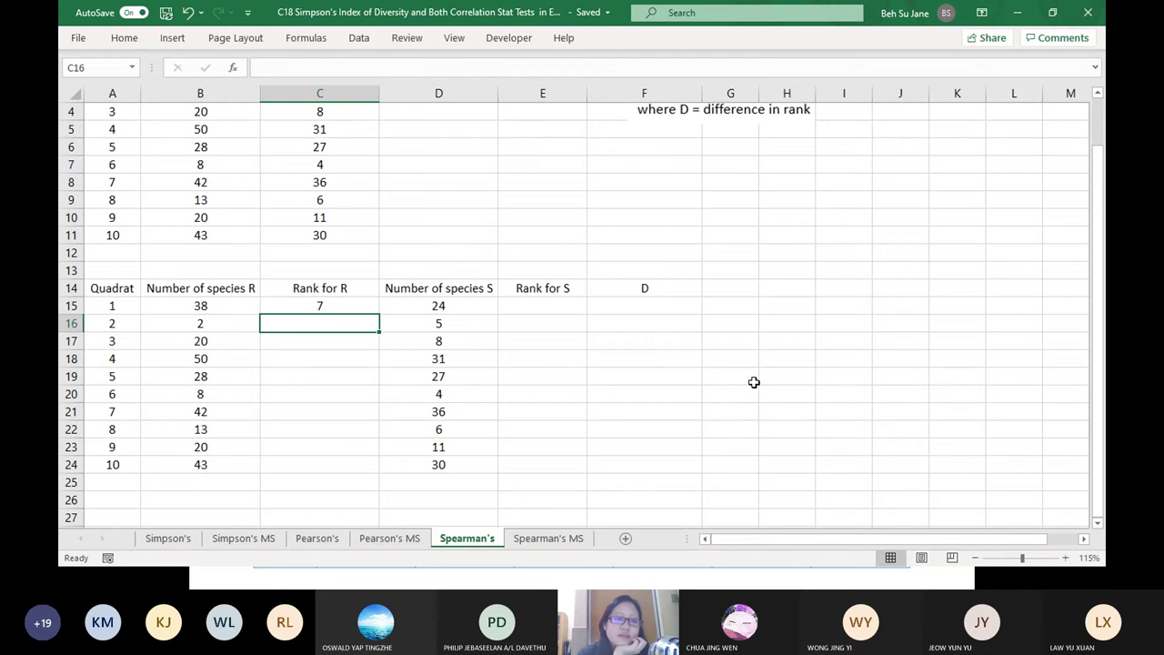
- Try to fill the rank formula from C15 down to C24 and inspect the copy in C16
key(Up)
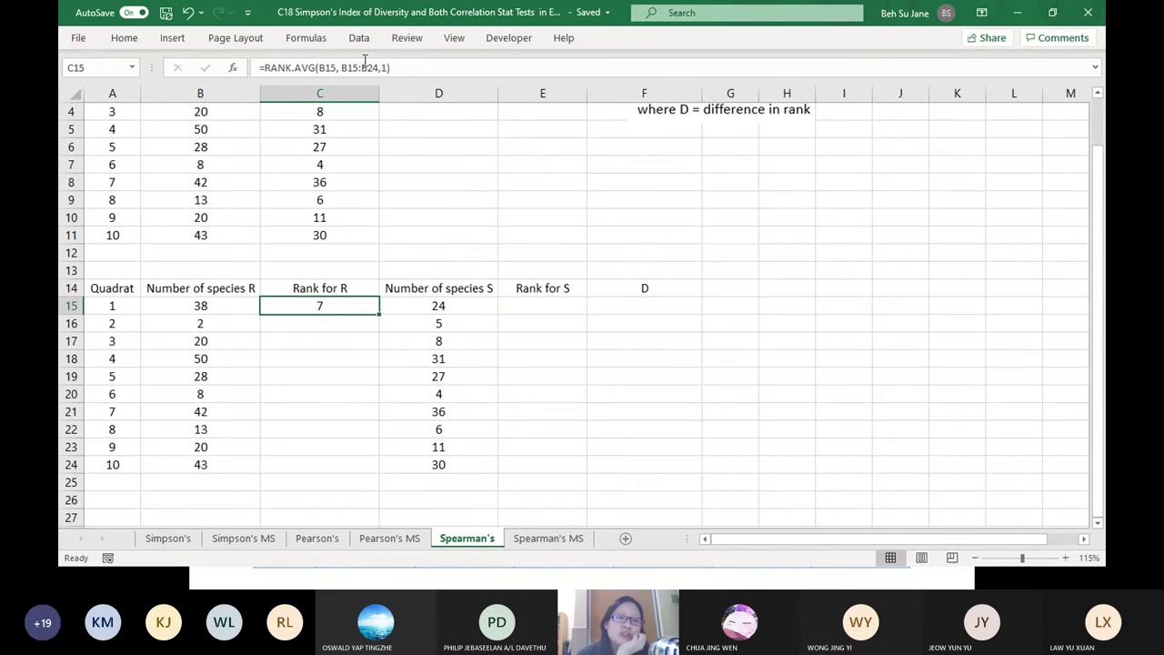
drag(380, 314, 372, 474)
click(367, 326)
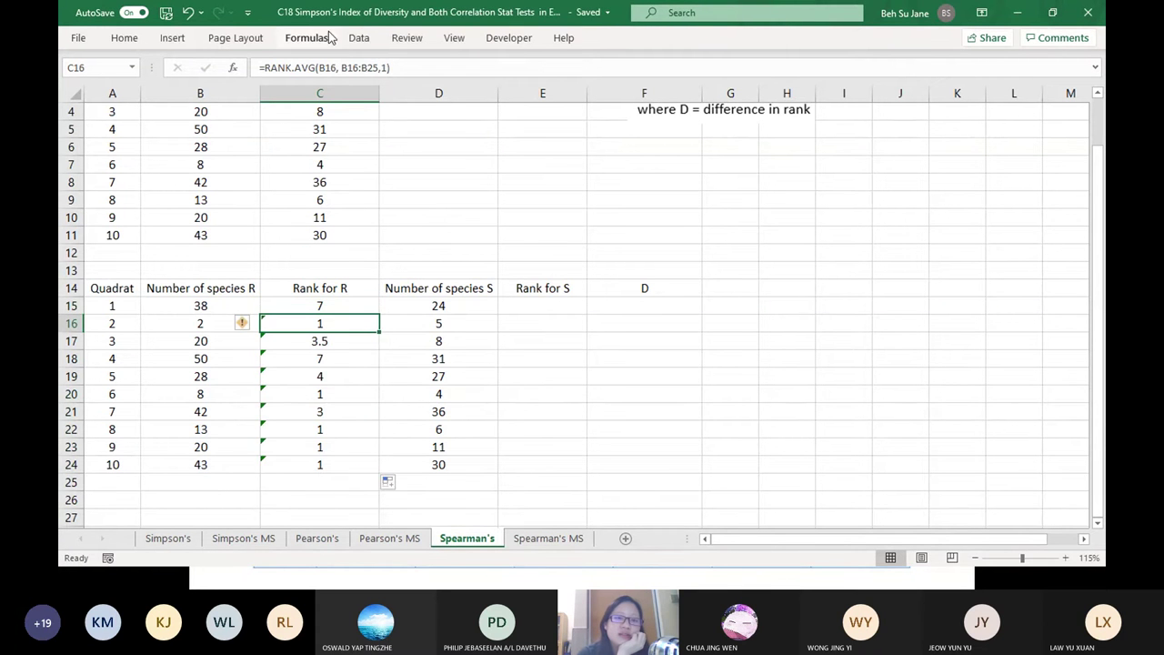
click(363, 68)
click(404, 377)
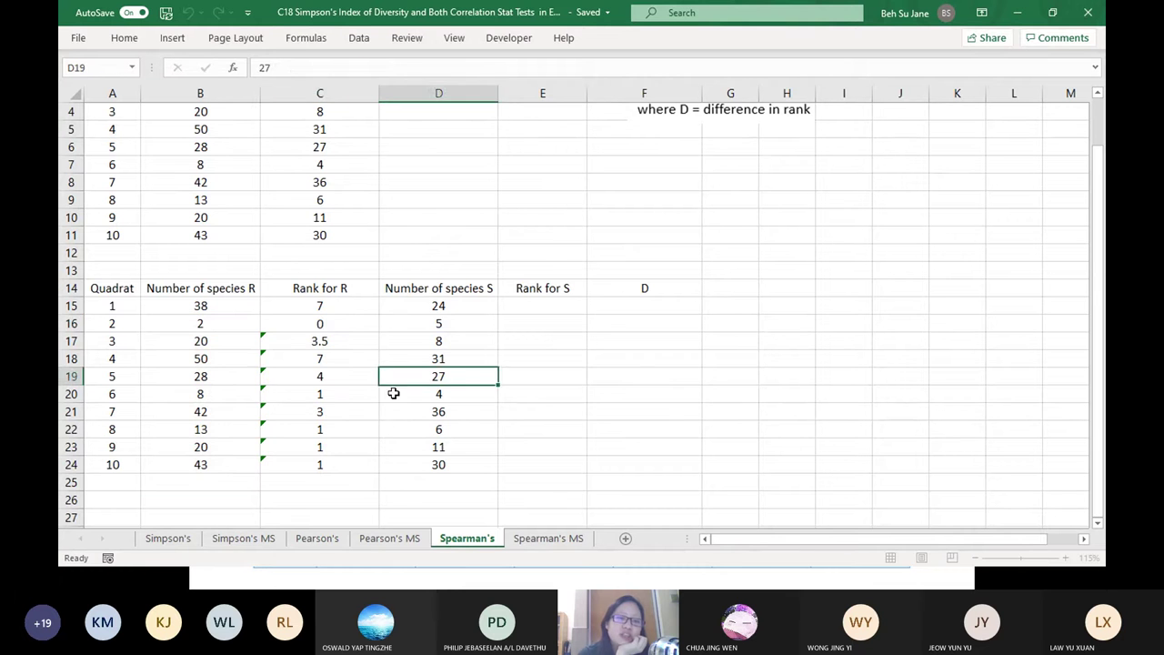
- Clear the copied ranks from cells C16 to C24
click(340, 465)
drag(360, 325, 351, 460)
key(Delete)
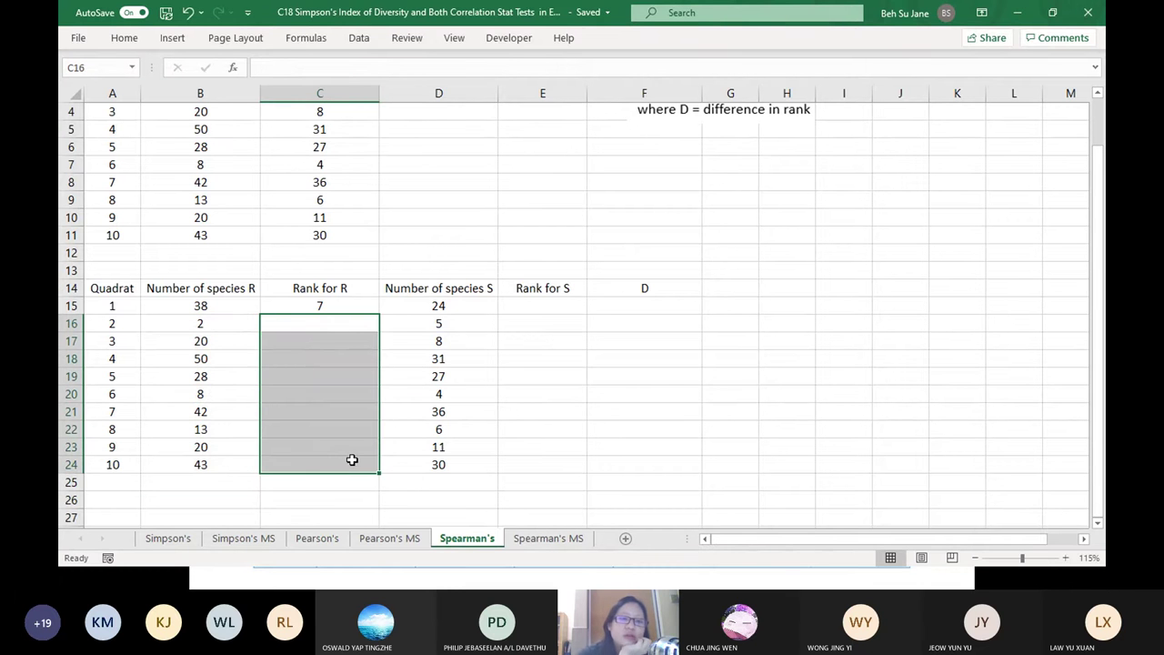
- Make the reference range in the C15 rank formula absolute, so it reads =RANK.AVG(B15,$B$15:$B$24,1)
click(303, 308)
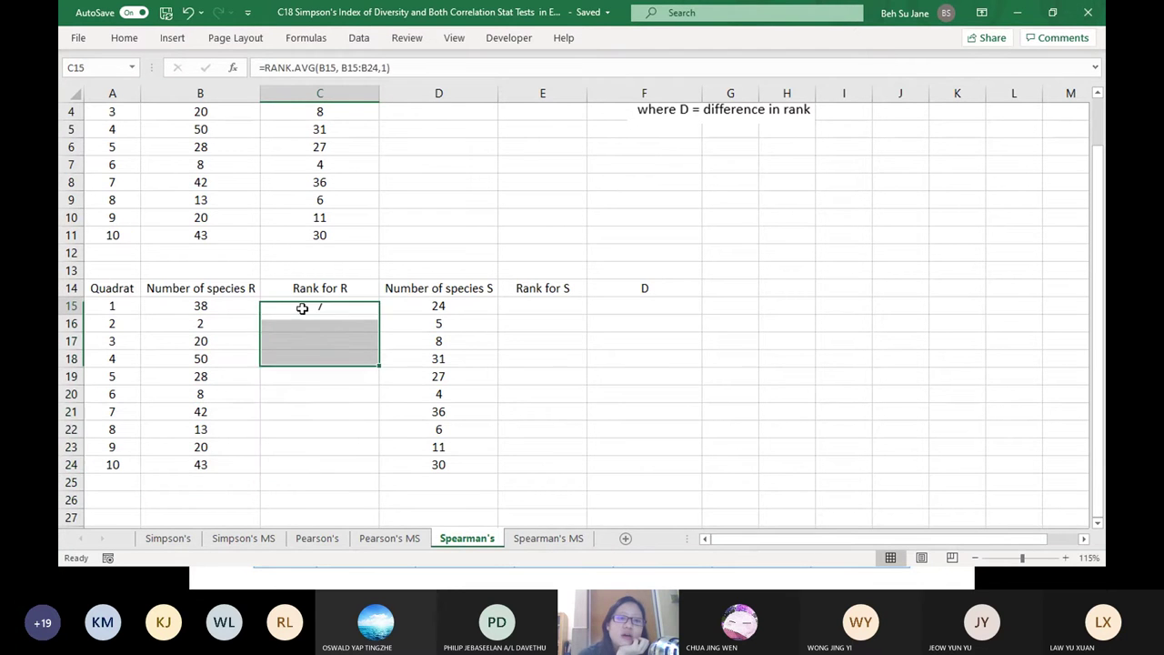
click(346, 67)
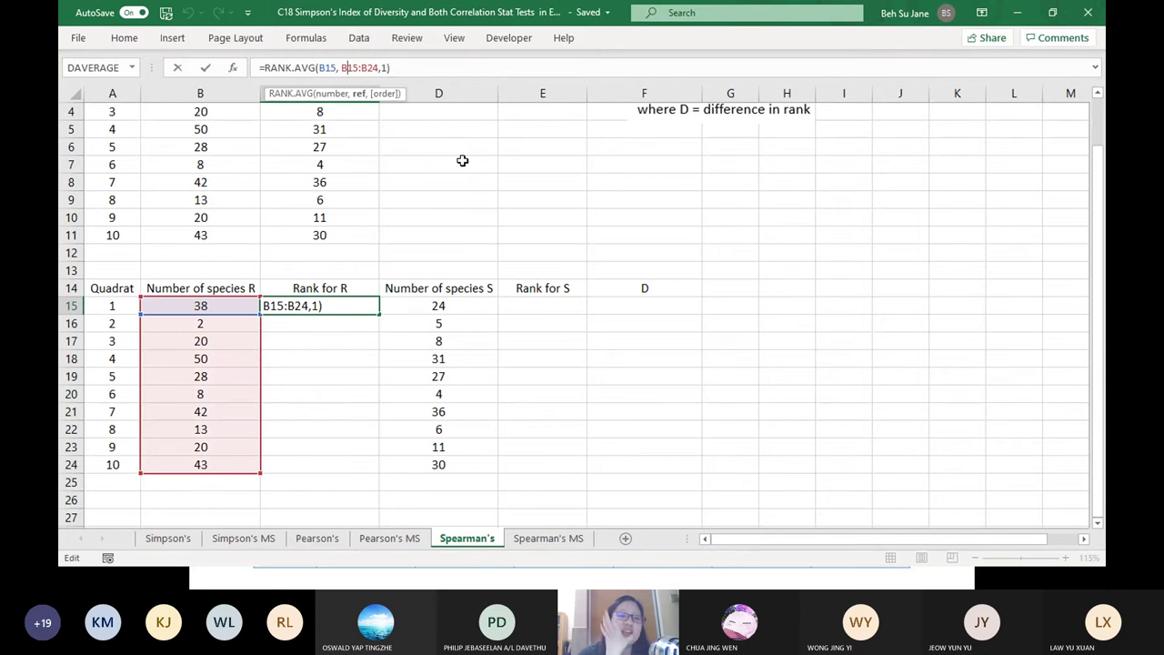
click(382, 68)
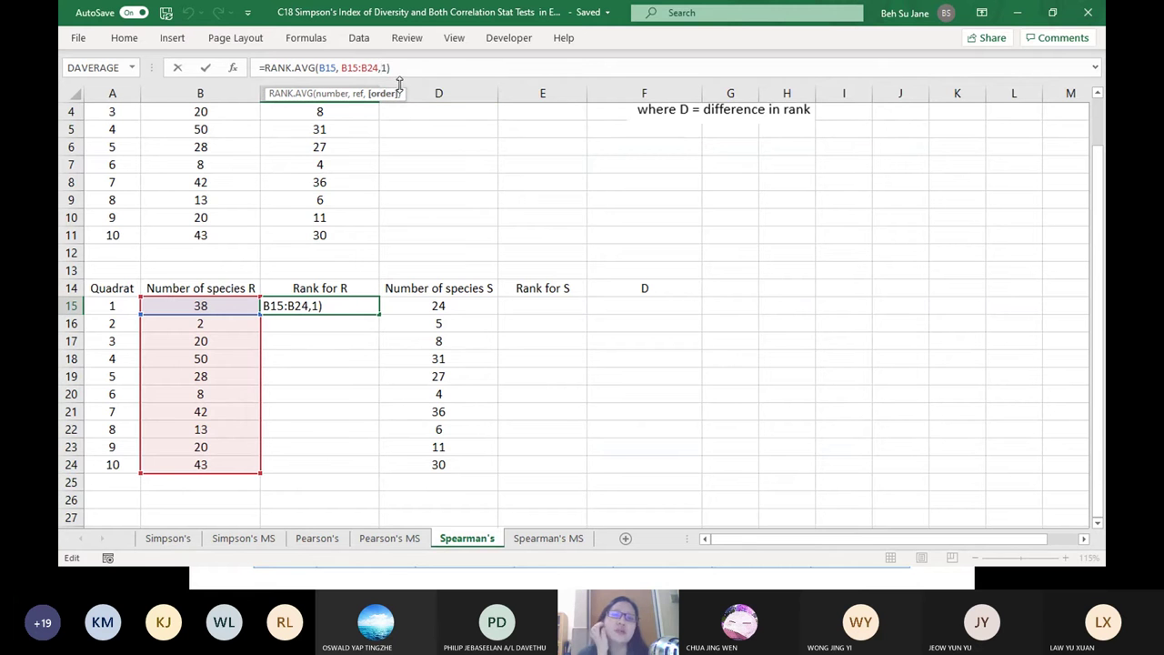
click(340, 68)
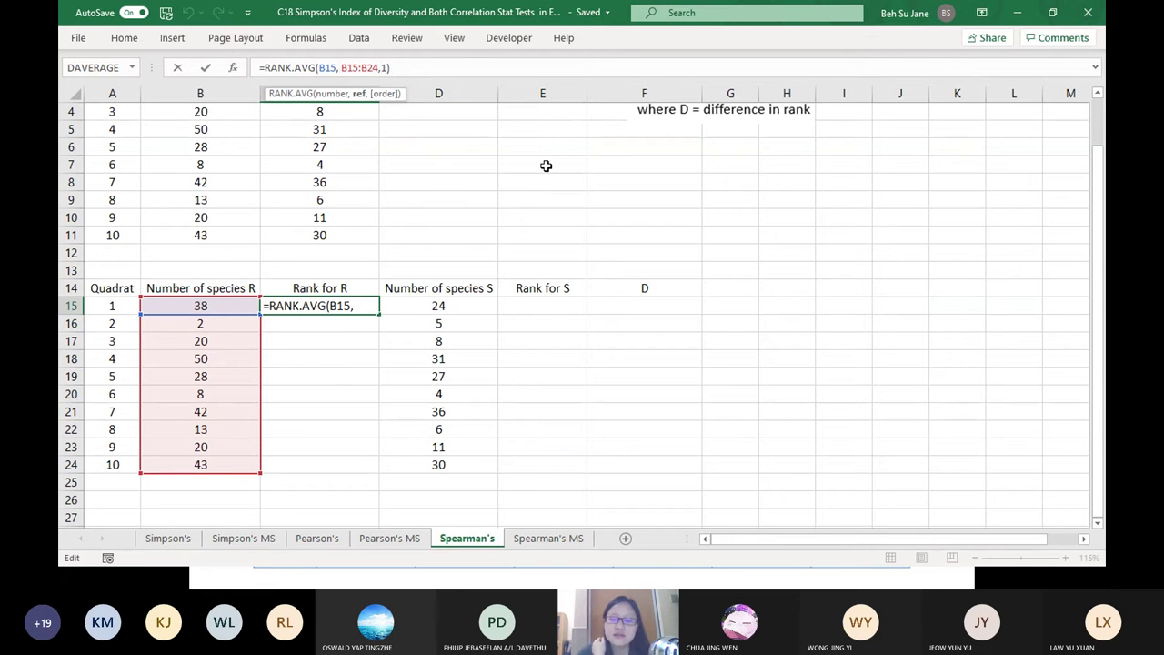
key(BackSpace)
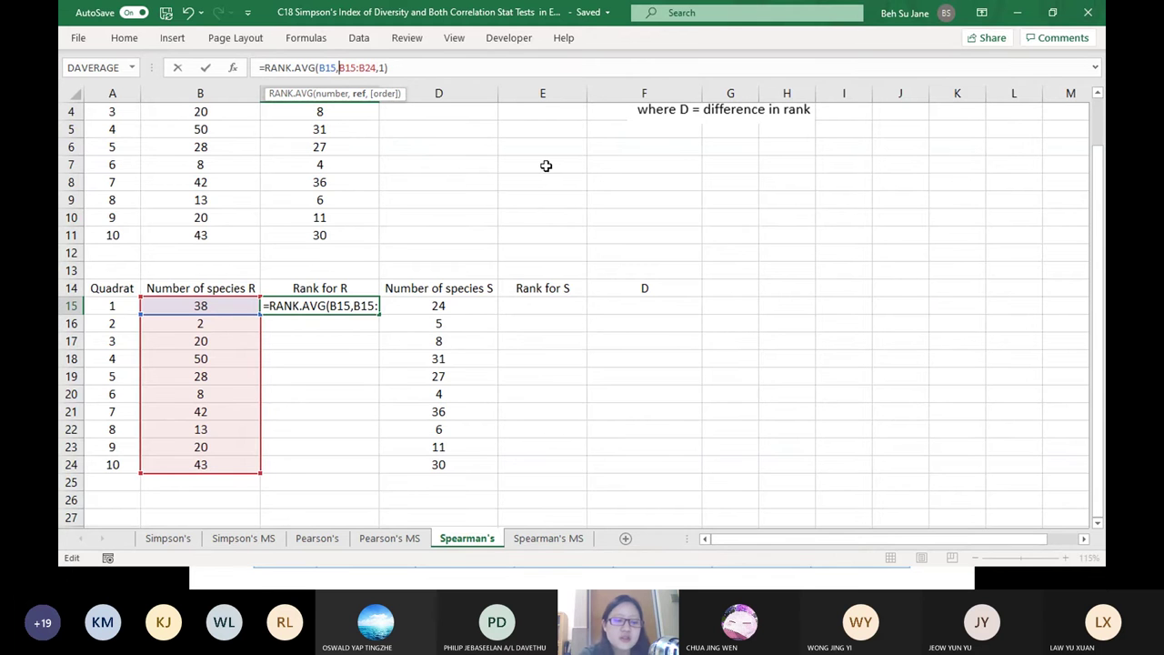
key(F4)
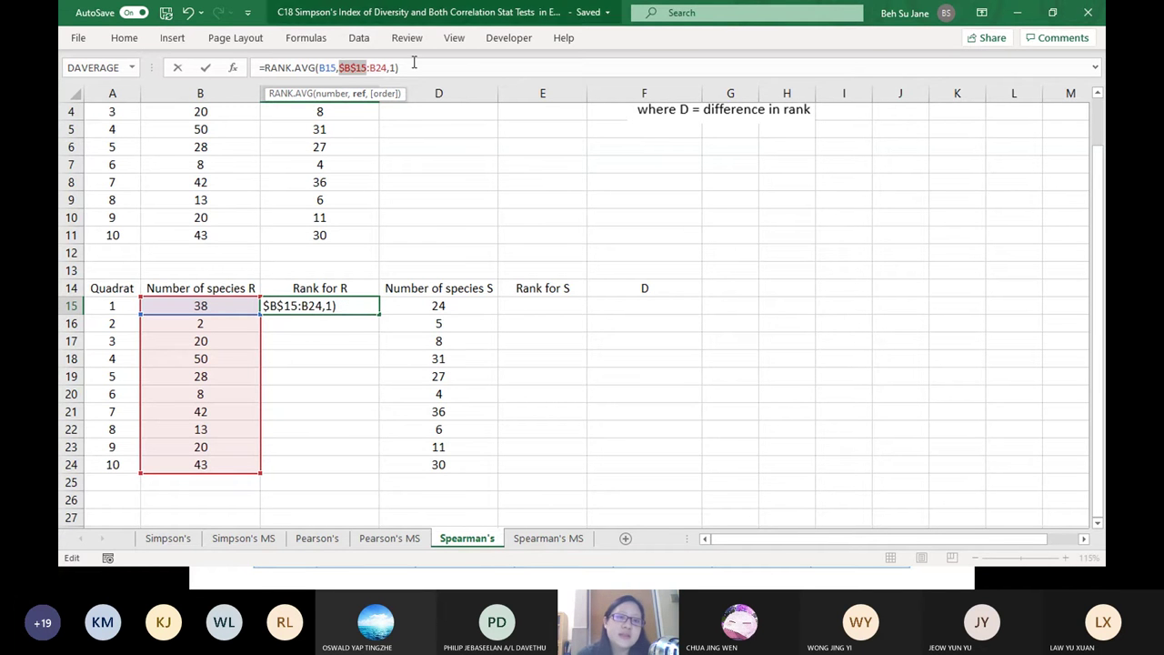
click(358, 68)
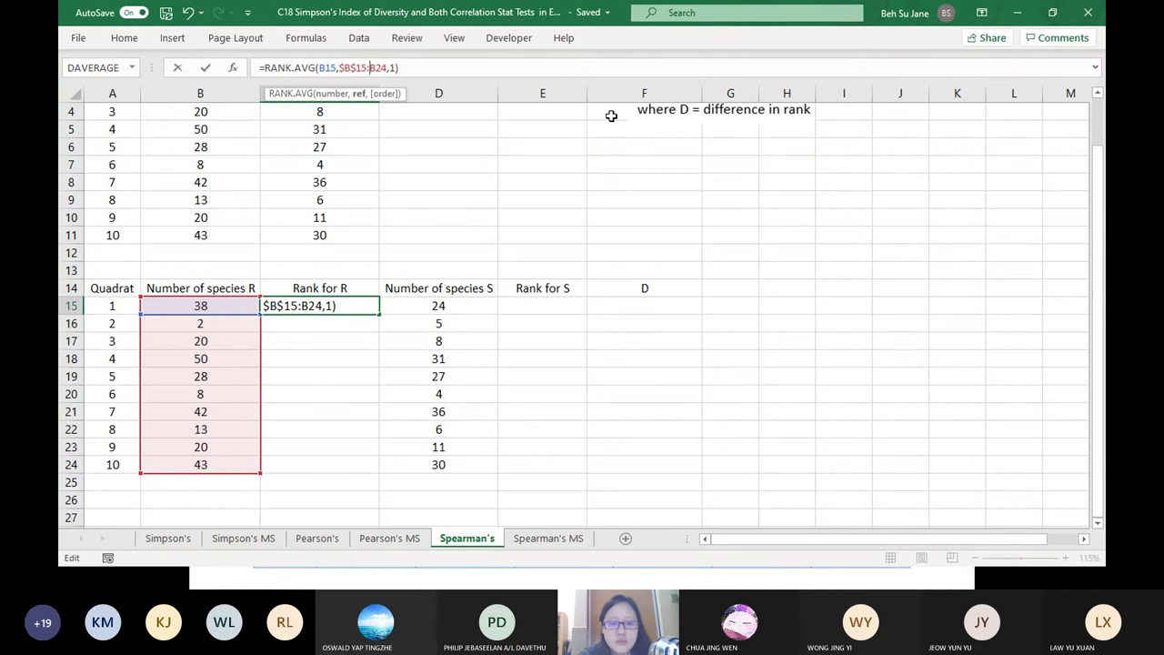
text($B)
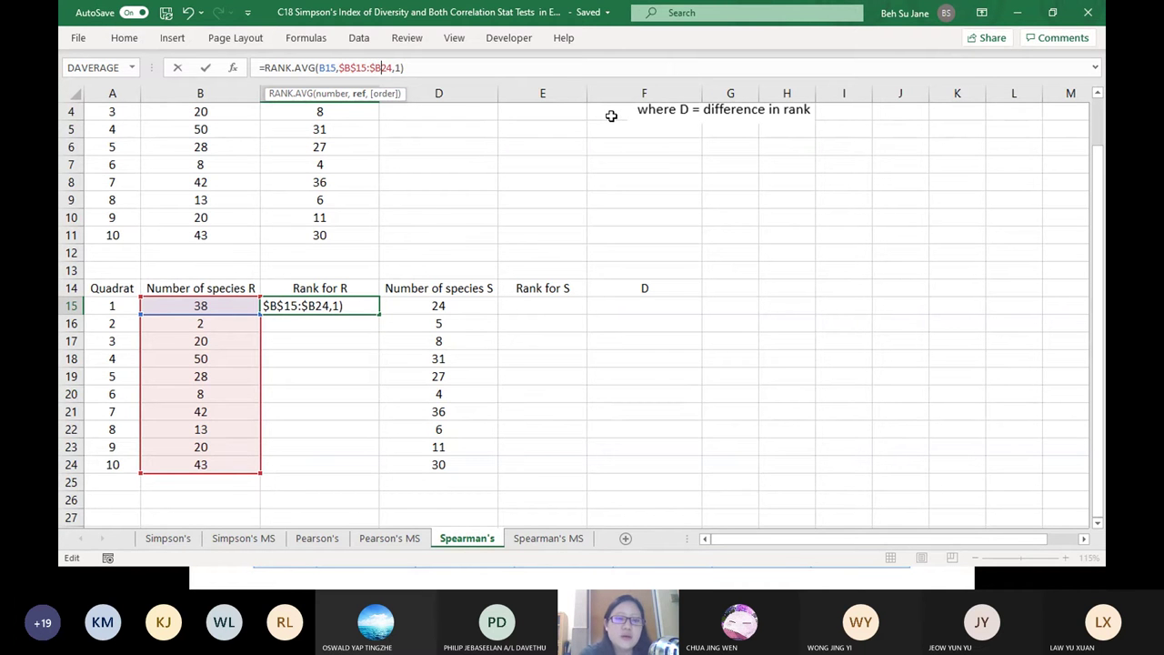
text($)
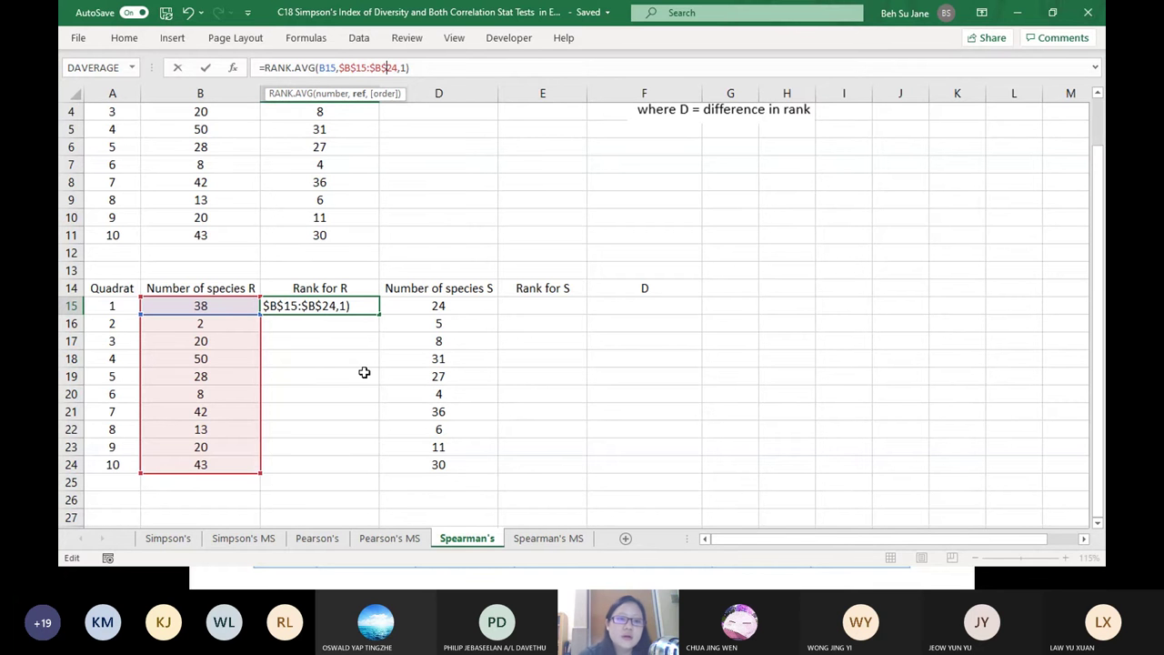
key(Return)
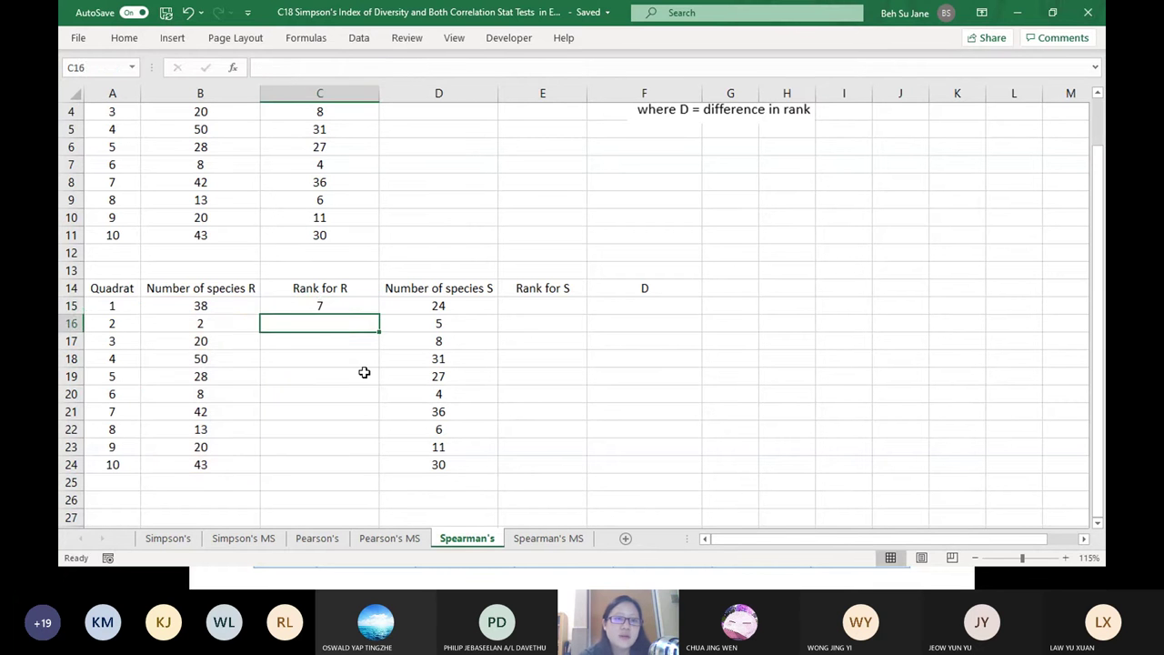
- Fill the rank formula with the absolute range from C15 down to C24
key(Up)
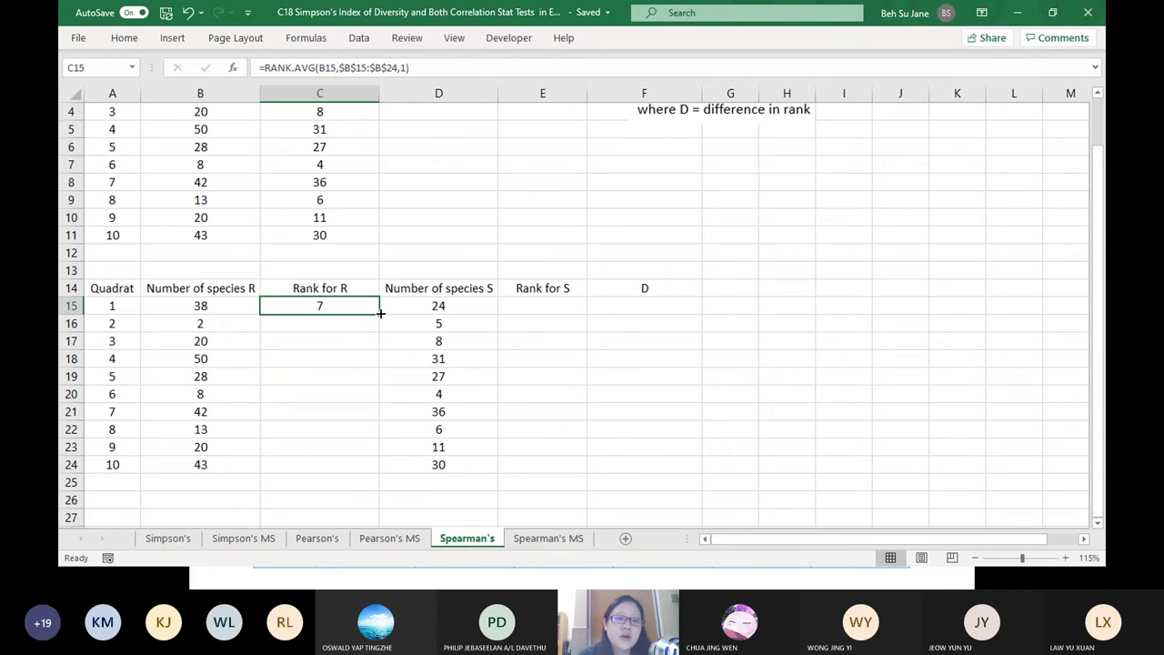
drag(380, 313, 380, 478)
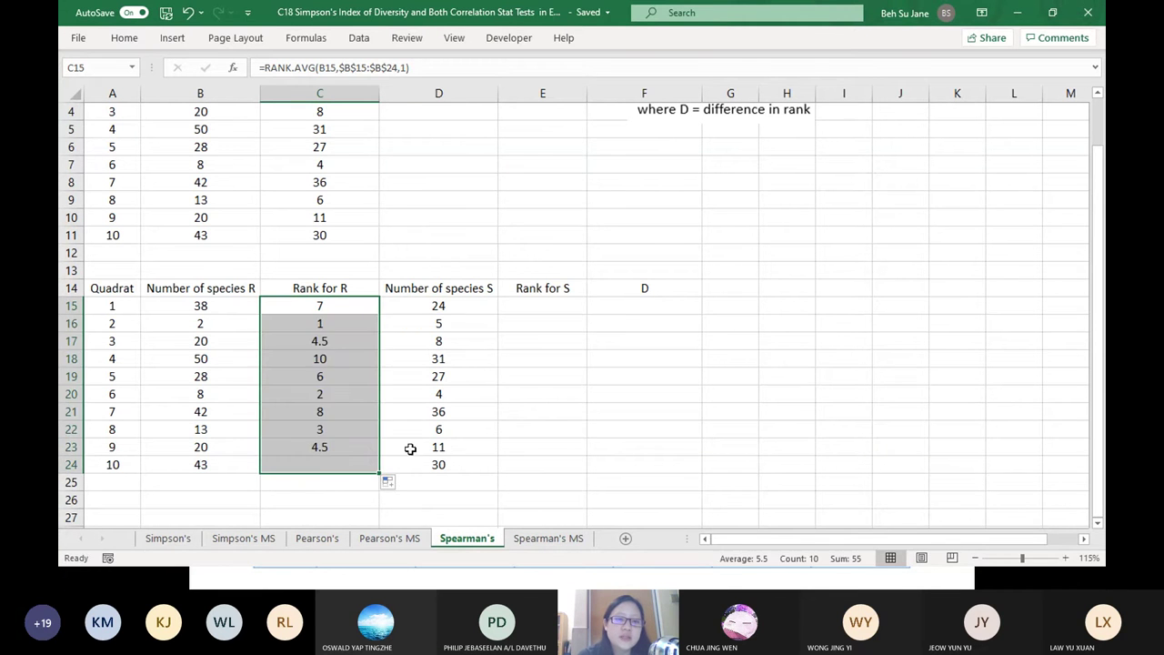
click(402, 395)
- Examine the rank formulas in C15 to C18, checking the fixed range reference in C18 without editing it
click(354, 303)
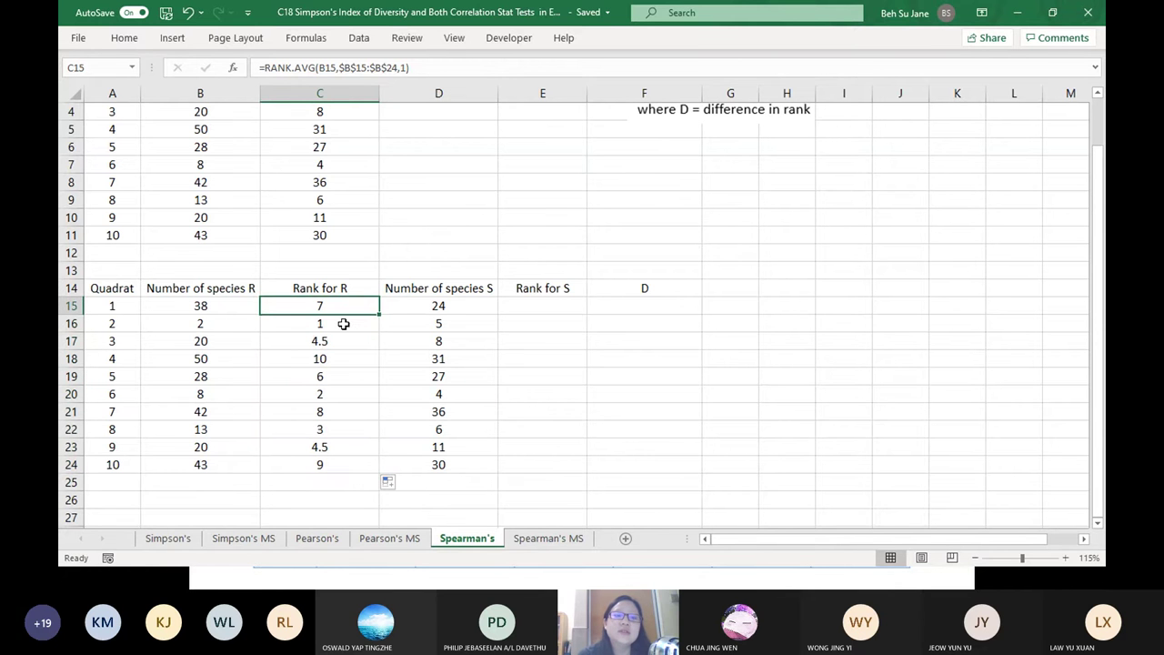
click(341, 325)
click(338, 340)
click(337, 356)
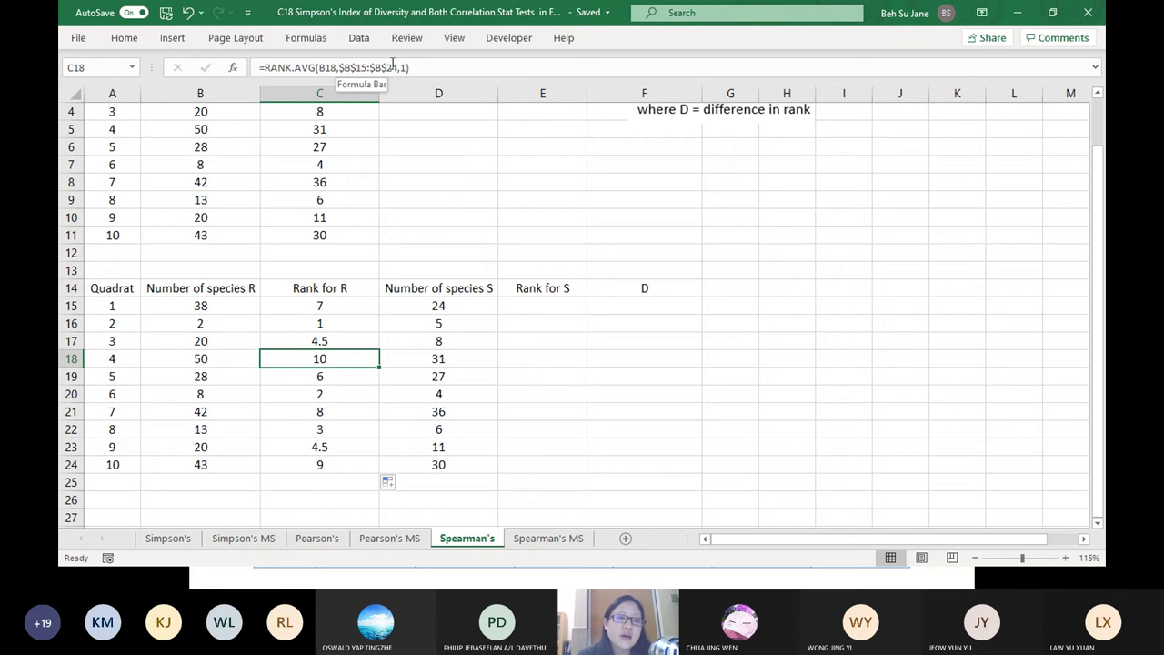
drag(338, 69, 397, 71)
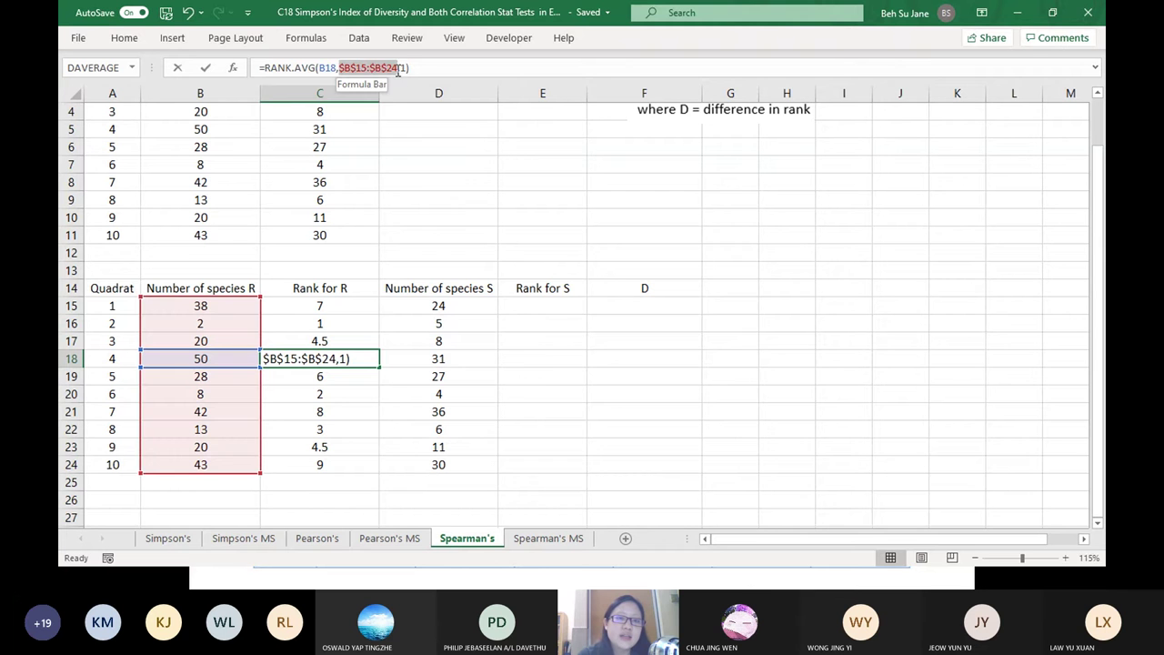
key(Escape)
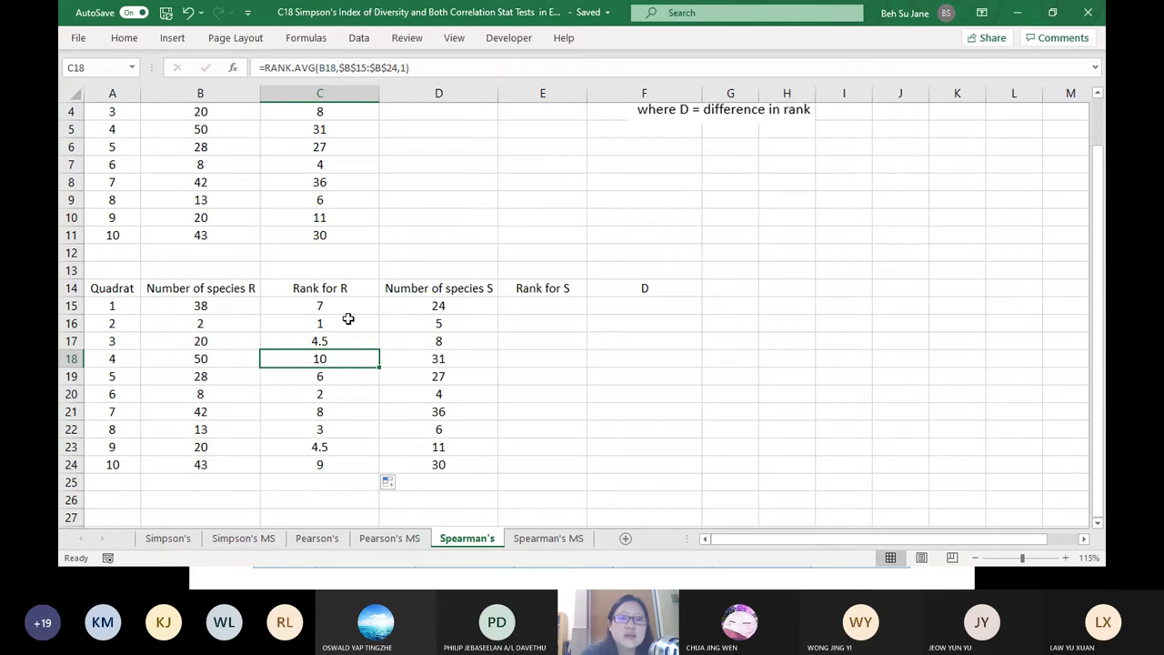
- Examine the rank formulas in C19 to C21, checking that the reference range stays fixed from row to row
click(329, 68)
click(358, 379)
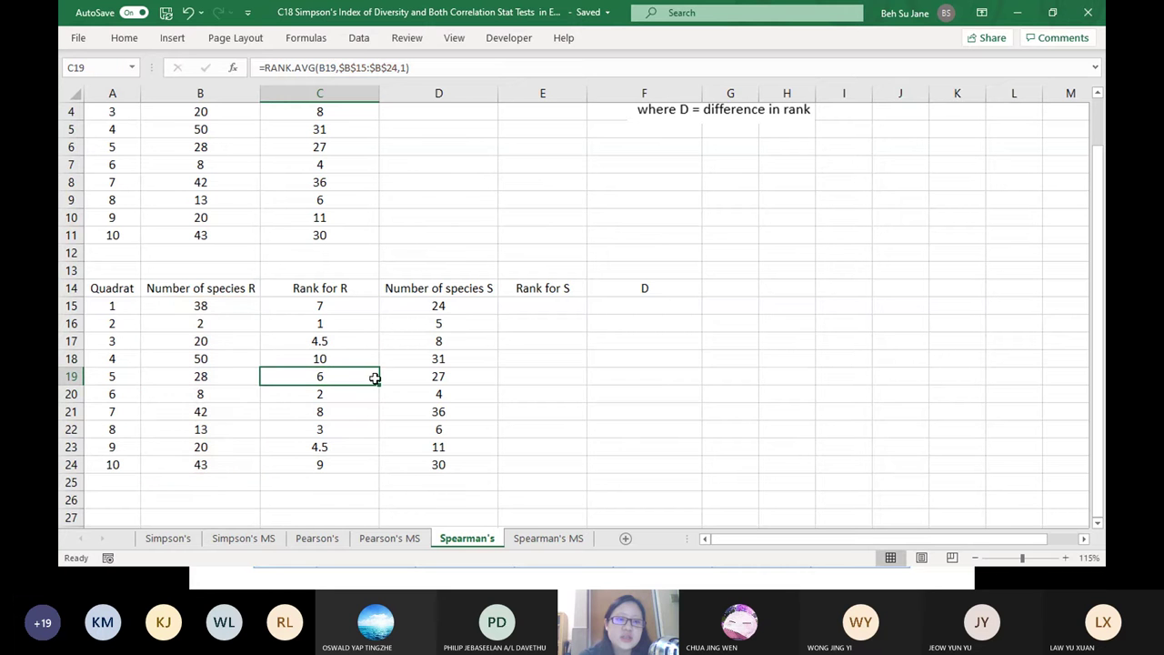
key(Down)
key(Down)
key(Down)
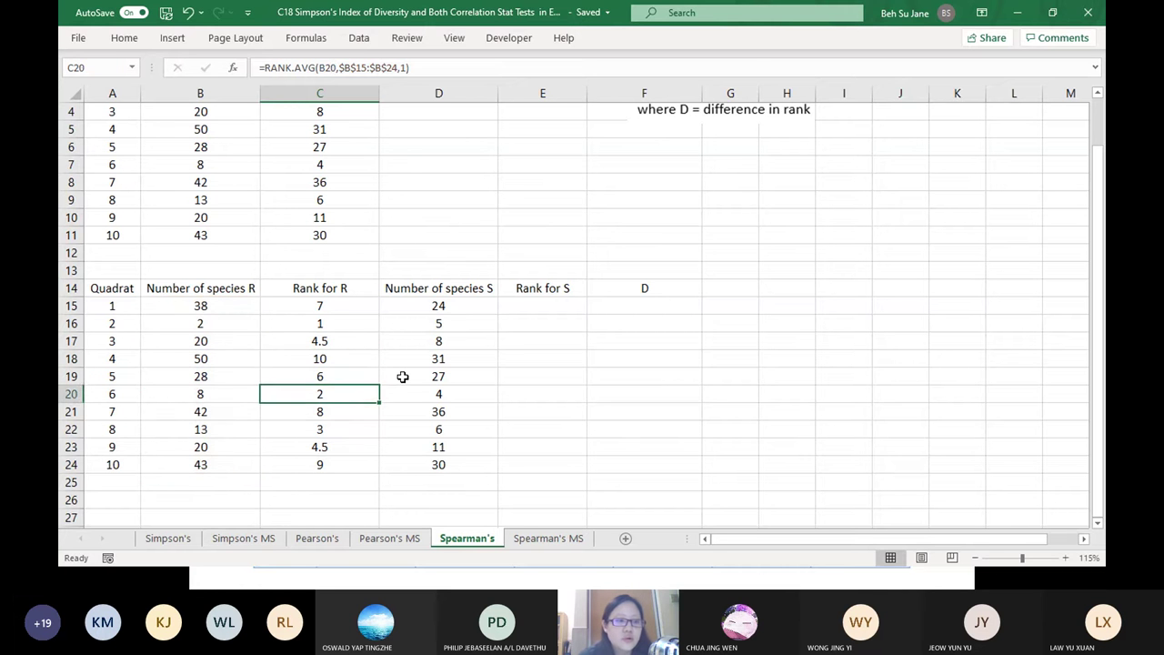
key(Up)
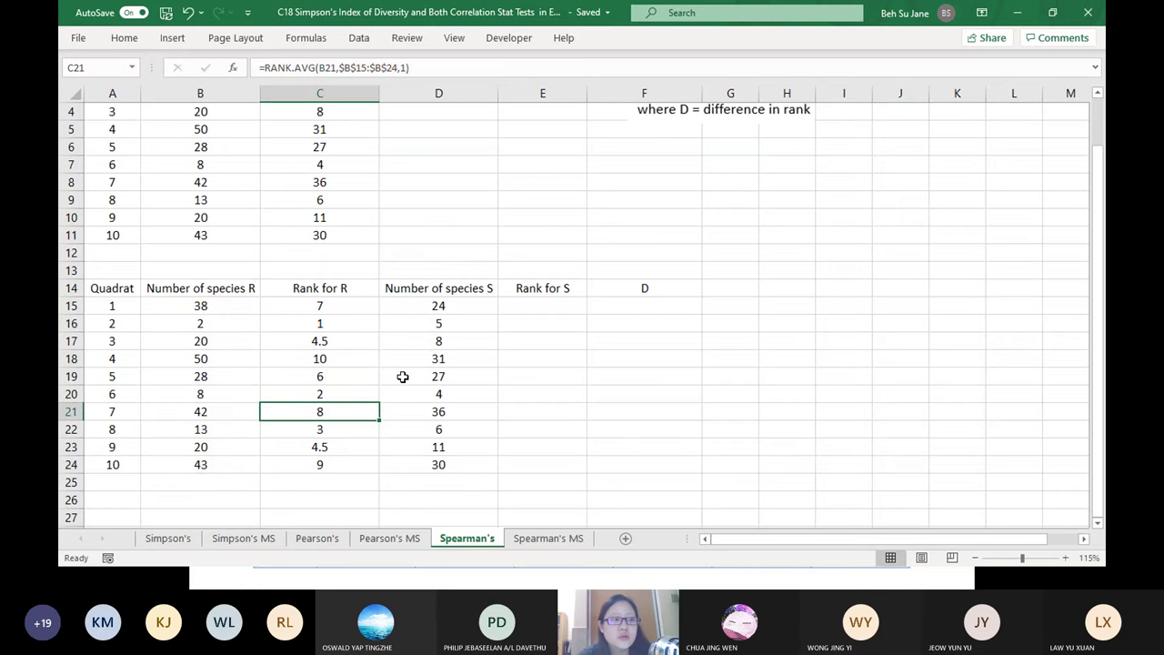
- Clear all the species R ranks from C15 to C24 and return to C15
drag(321, 468, 327, 307)
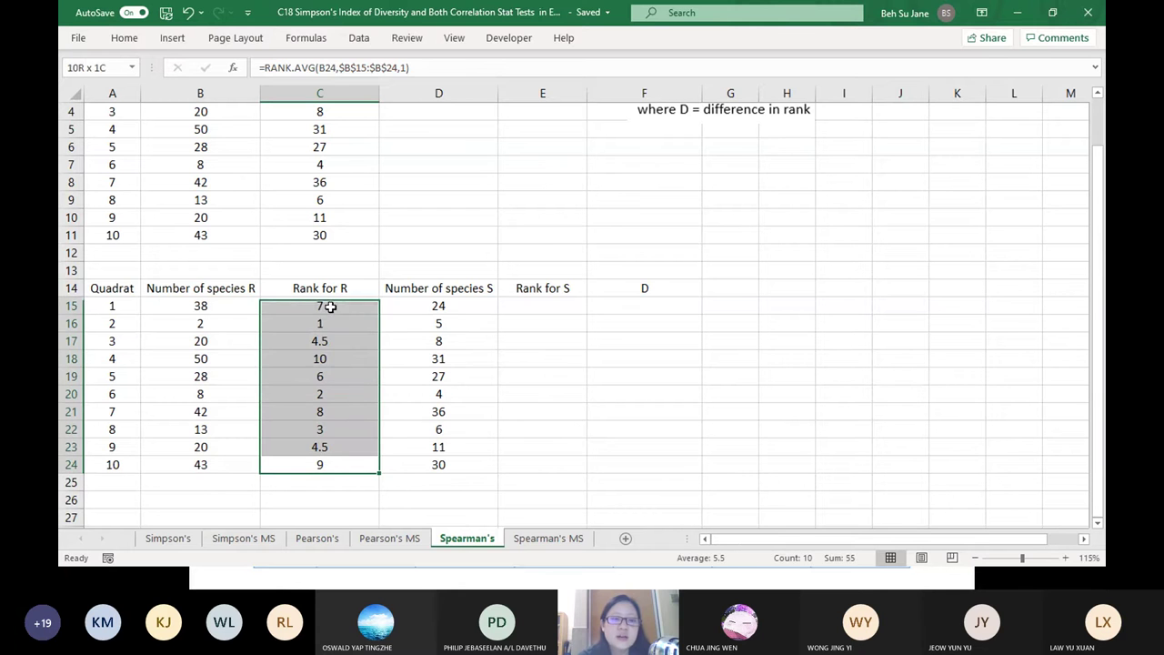
key(Delete)
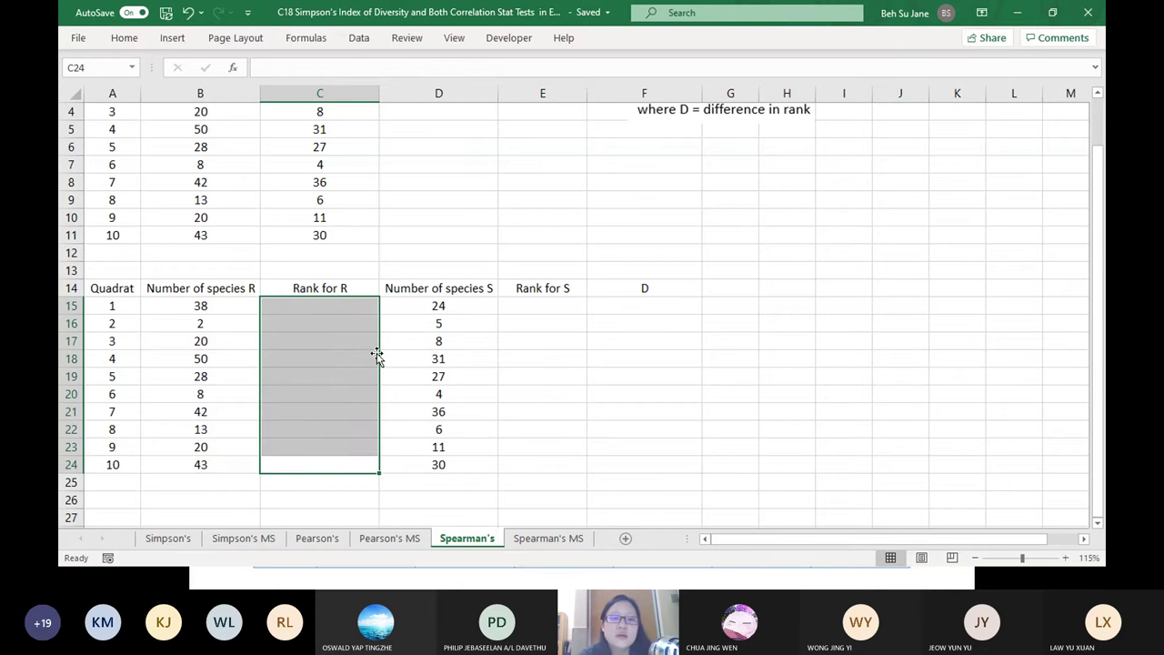
key(Up)
key(Up)
key(Up)
key(Up)
key(Up)
key(Up)
key(Up)
key(Up)
key(Up)
key(Up)
key(Down)
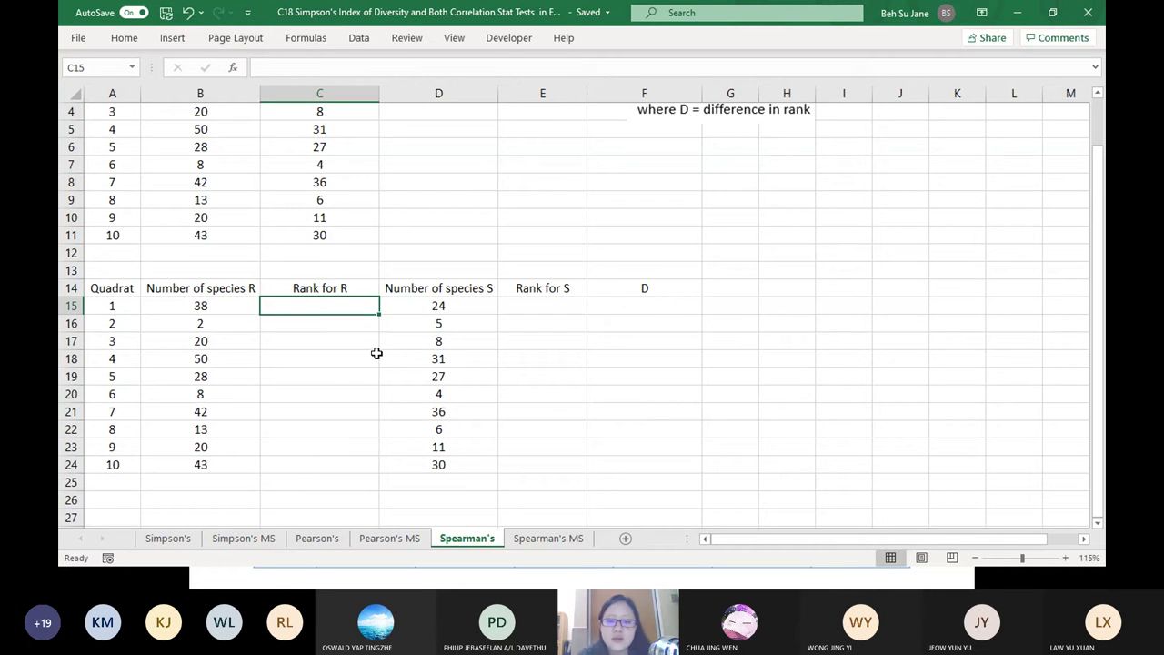
- Enter =RANK.AVG(B15,$B$15:$B$24, 1) in C15, with an absolute reference range and ascending order
text(=ra)
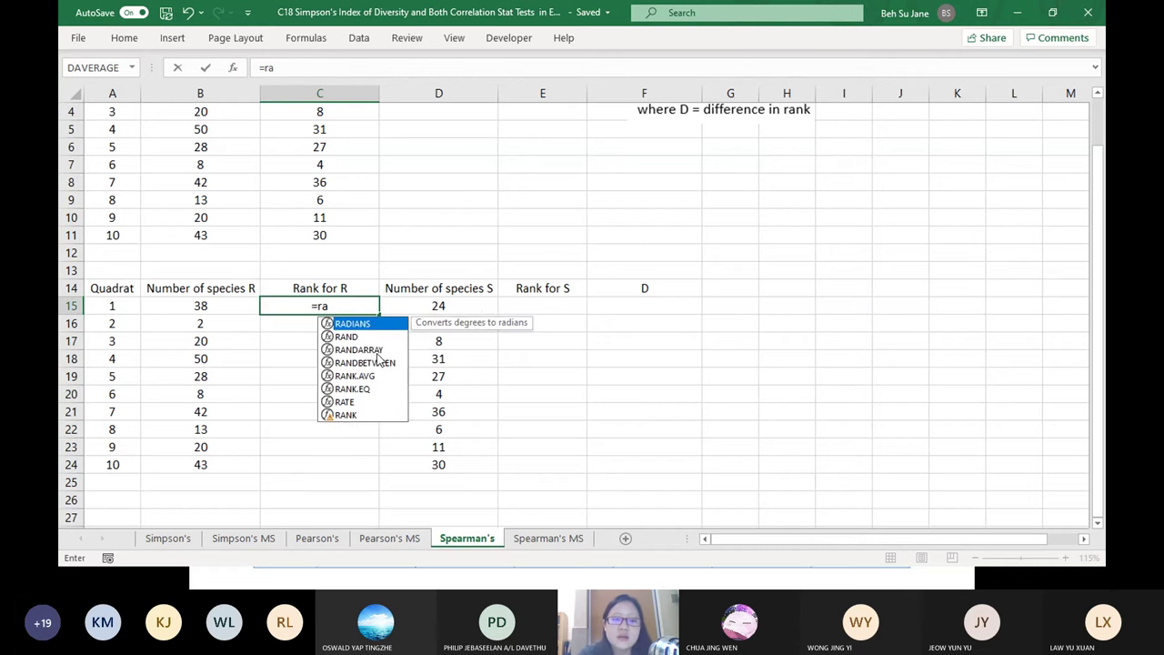
text(nk)
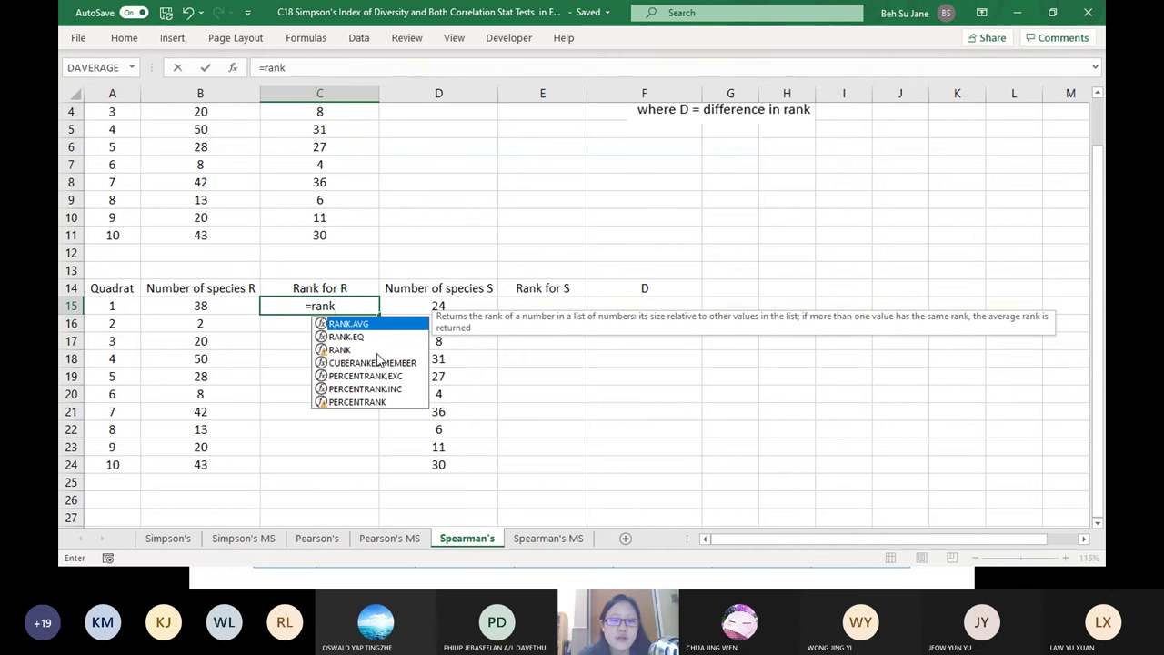
key(Tab)
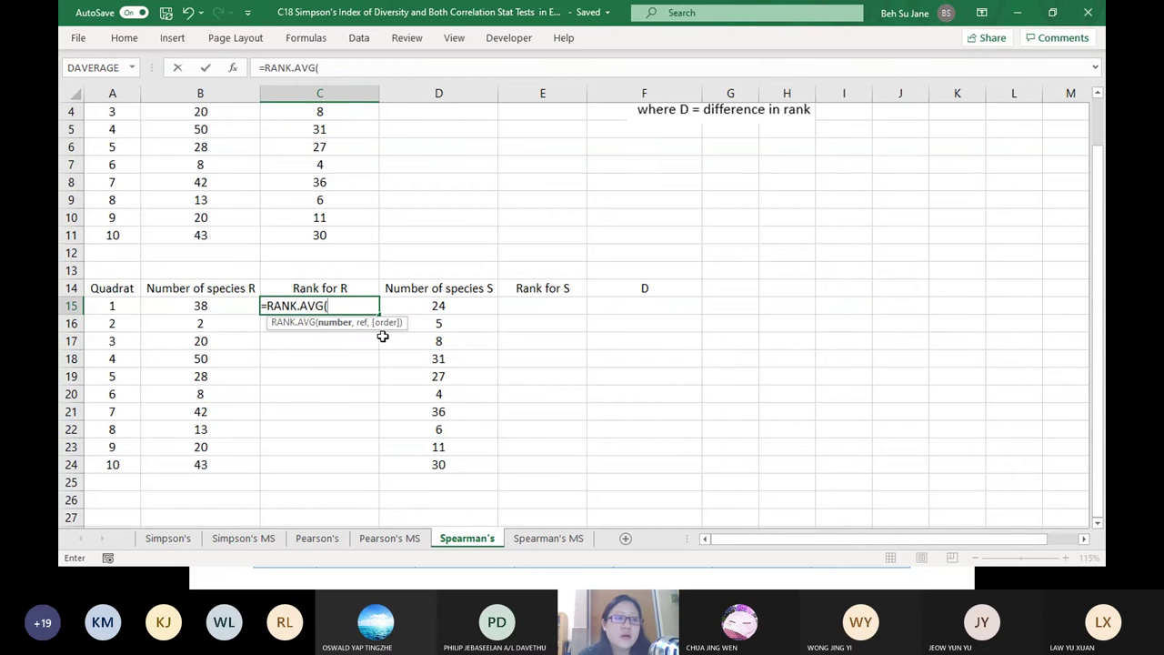
click(200, 308)
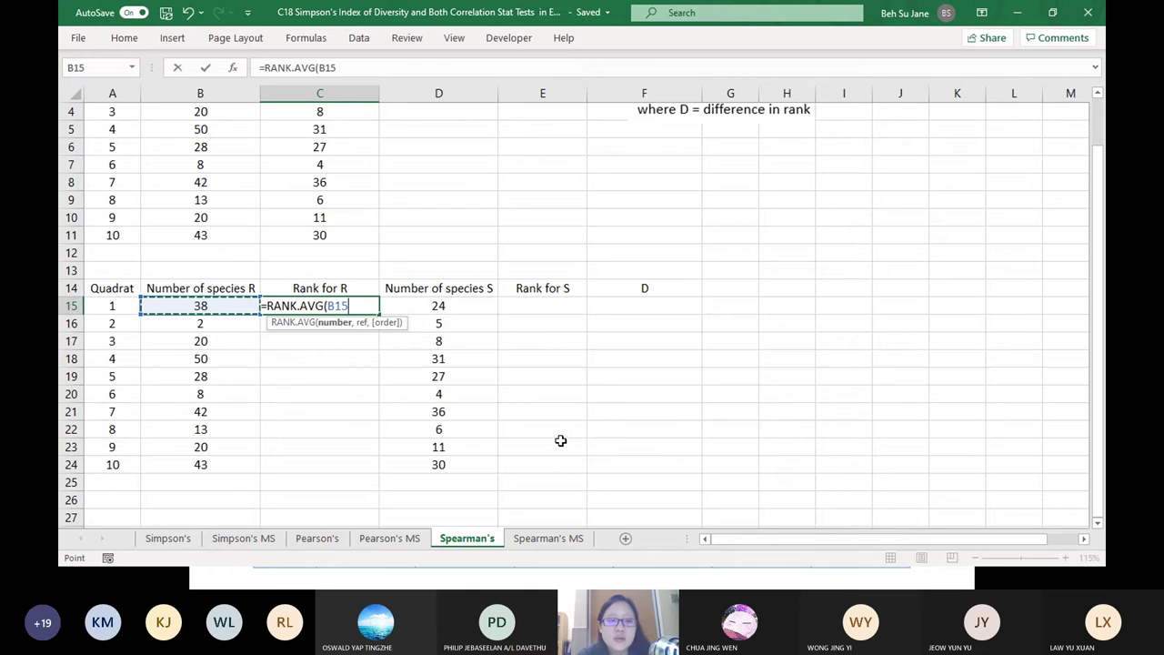
text(,)
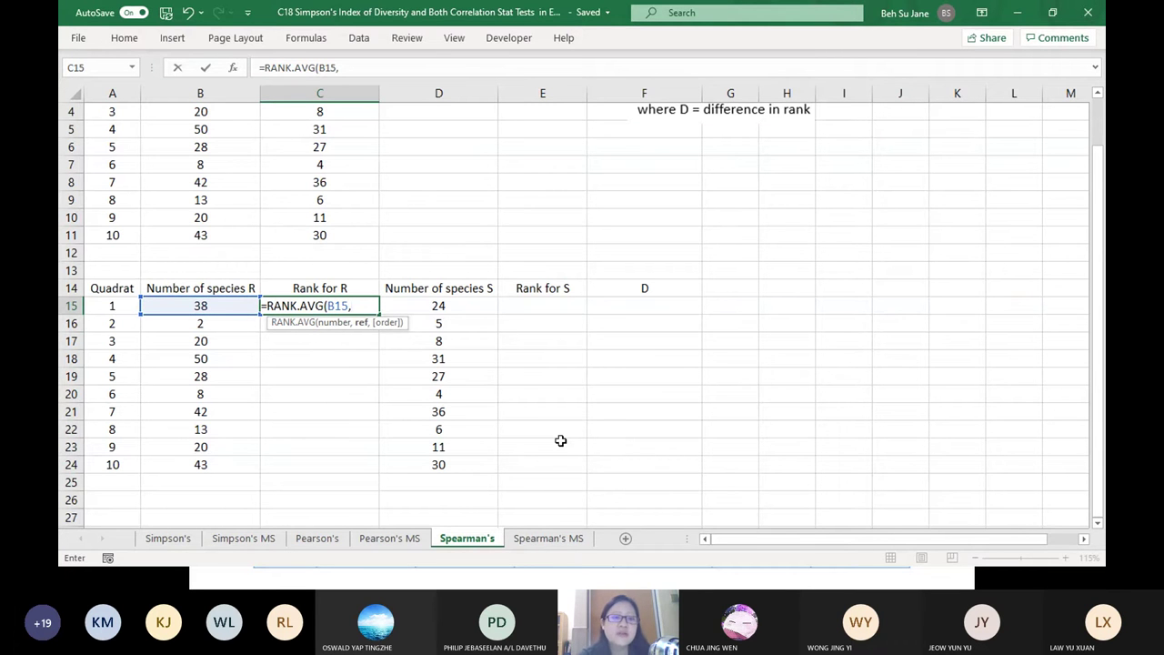
drag(238, 309, 228, 460)
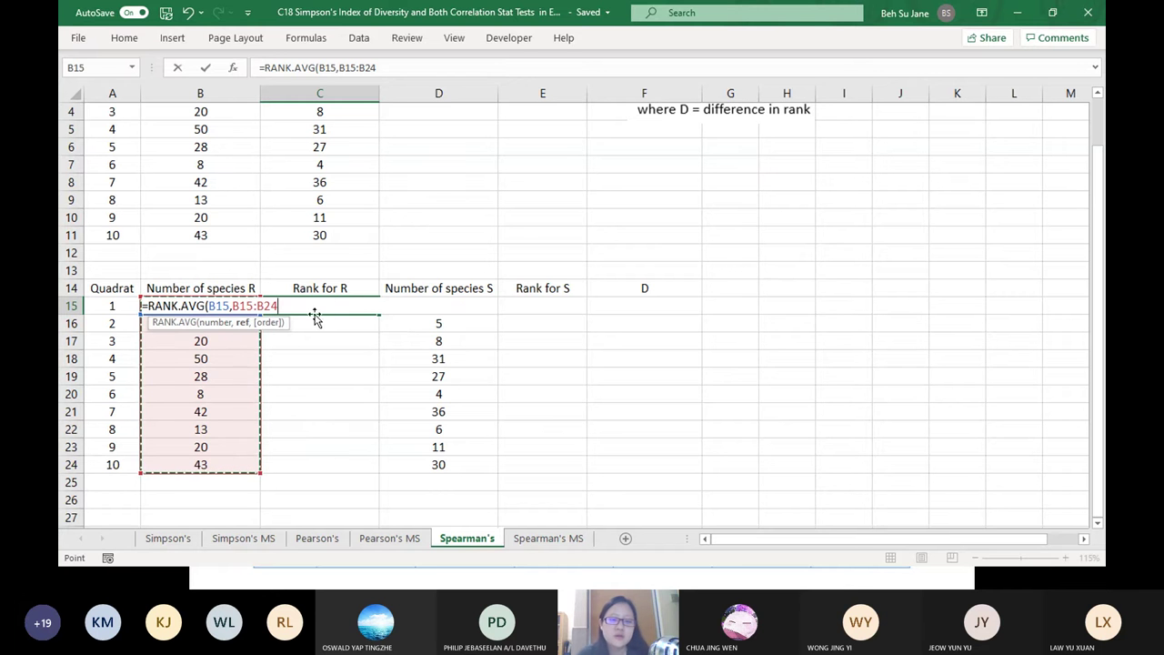
text(4)
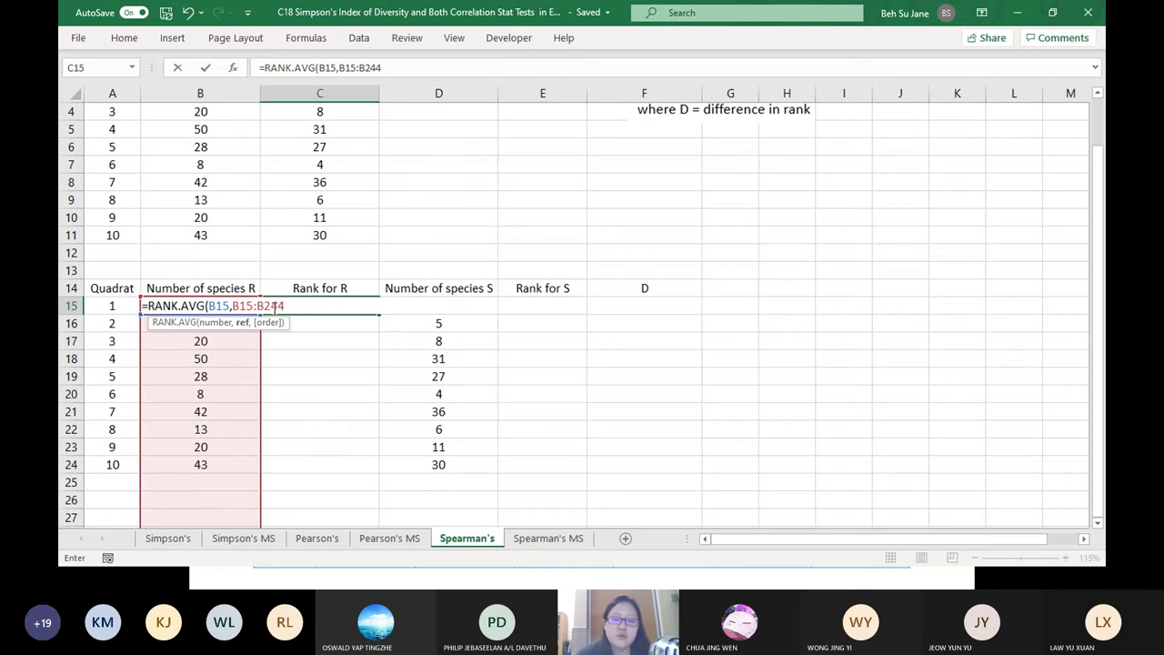
key(BackSpace)
key(F4)
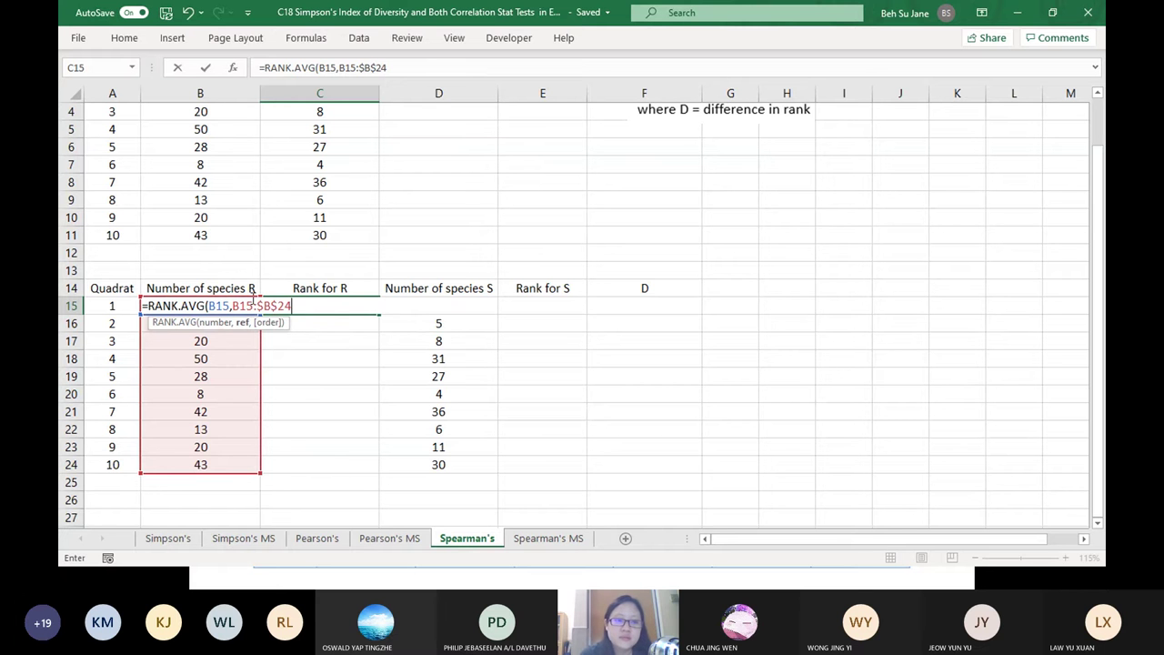
click(249, 307)
key(F4)
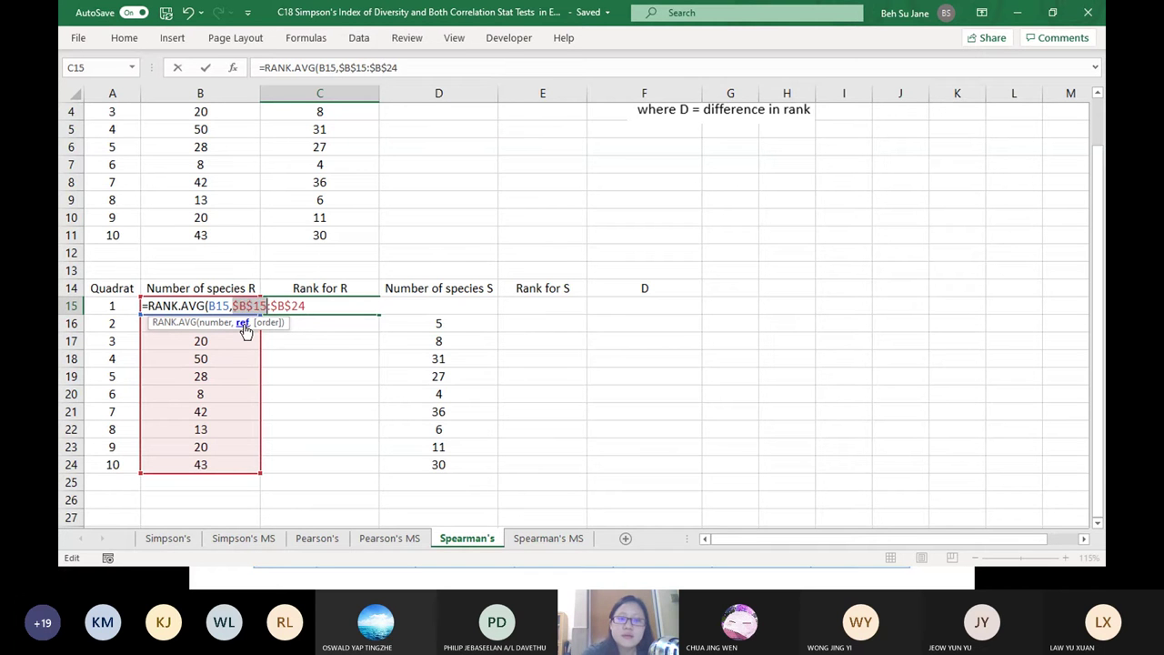
text(,)
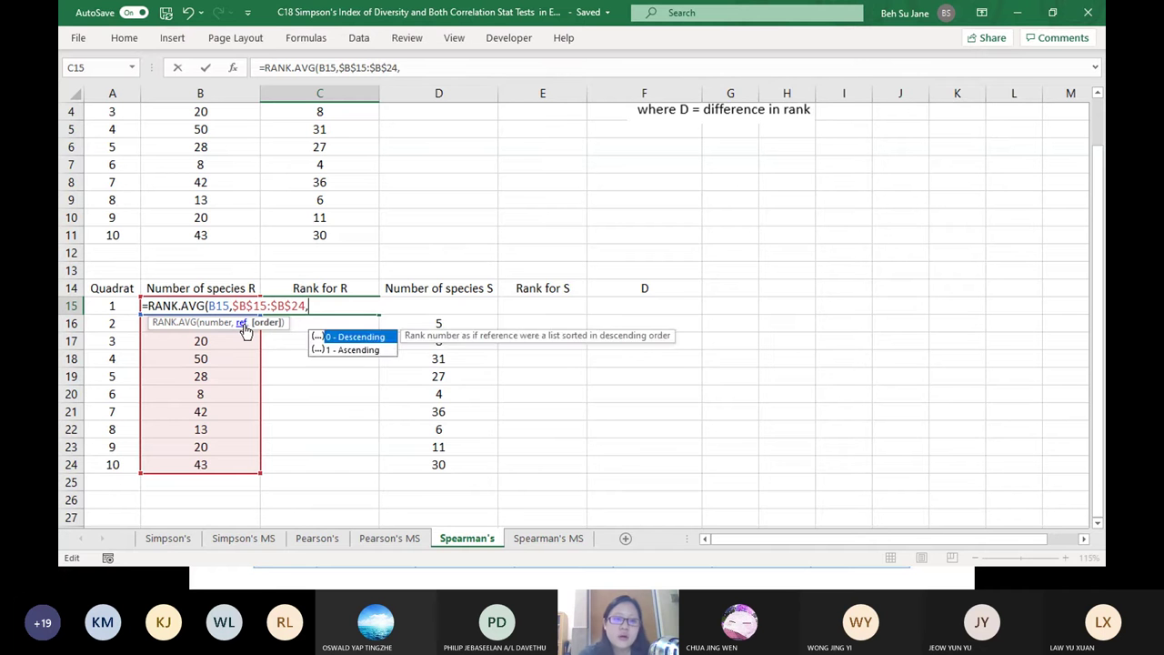
text( 1)
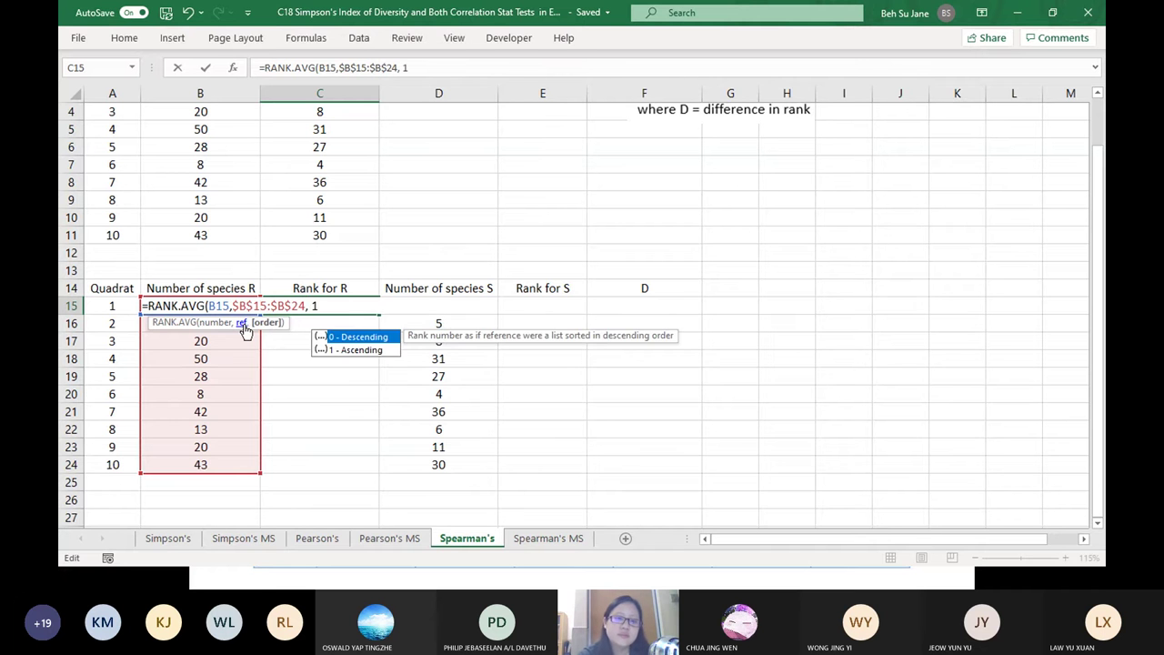
text())
key(Return)
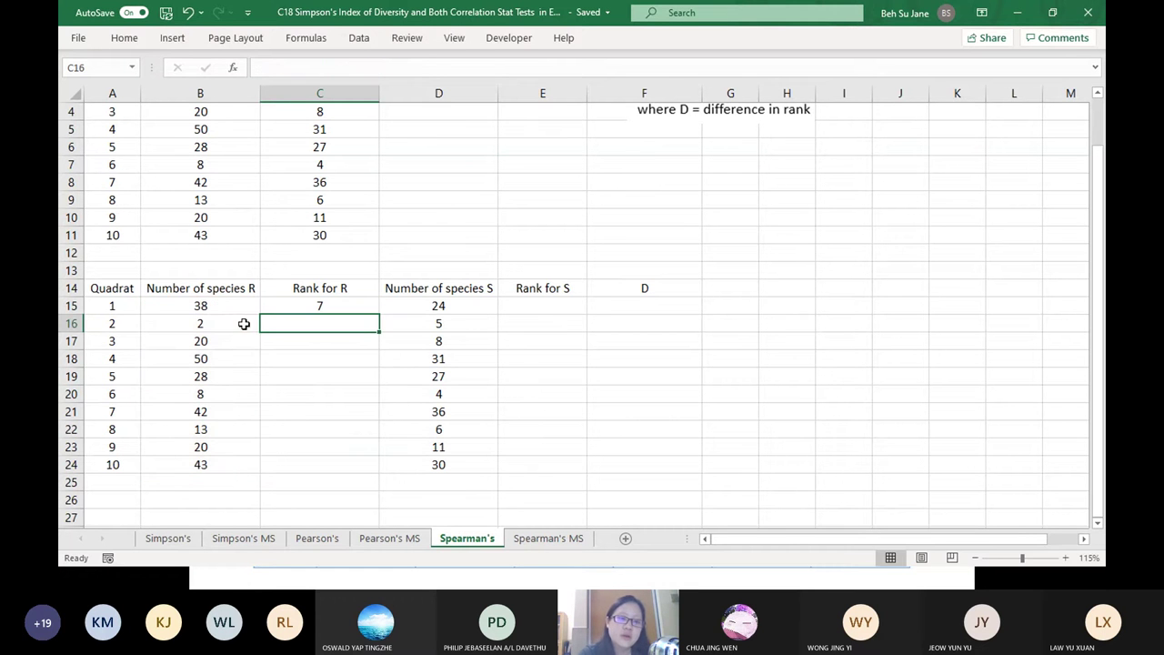
- Fill the C15 rank formula down to C24 and deselect the range
click(367, 306)
drag(378, 314, 360, 470)
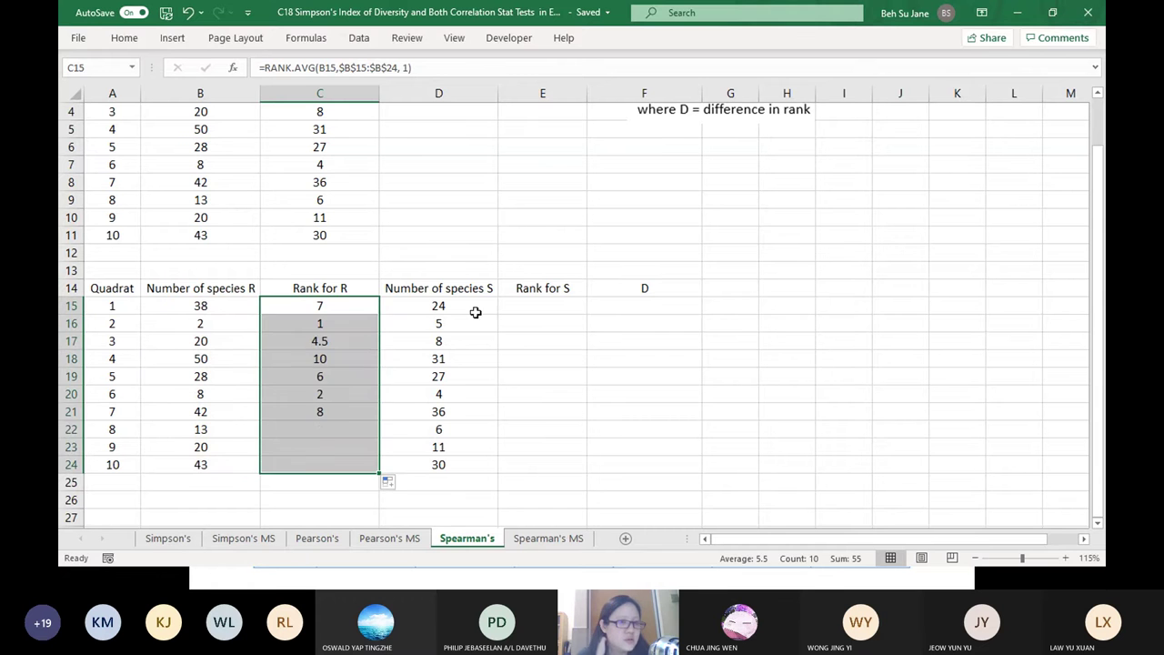
click(329, 504)
- Check the ranks of the smallest species R counts in rows 16, 20 and 22 against column B
click(202, 323)
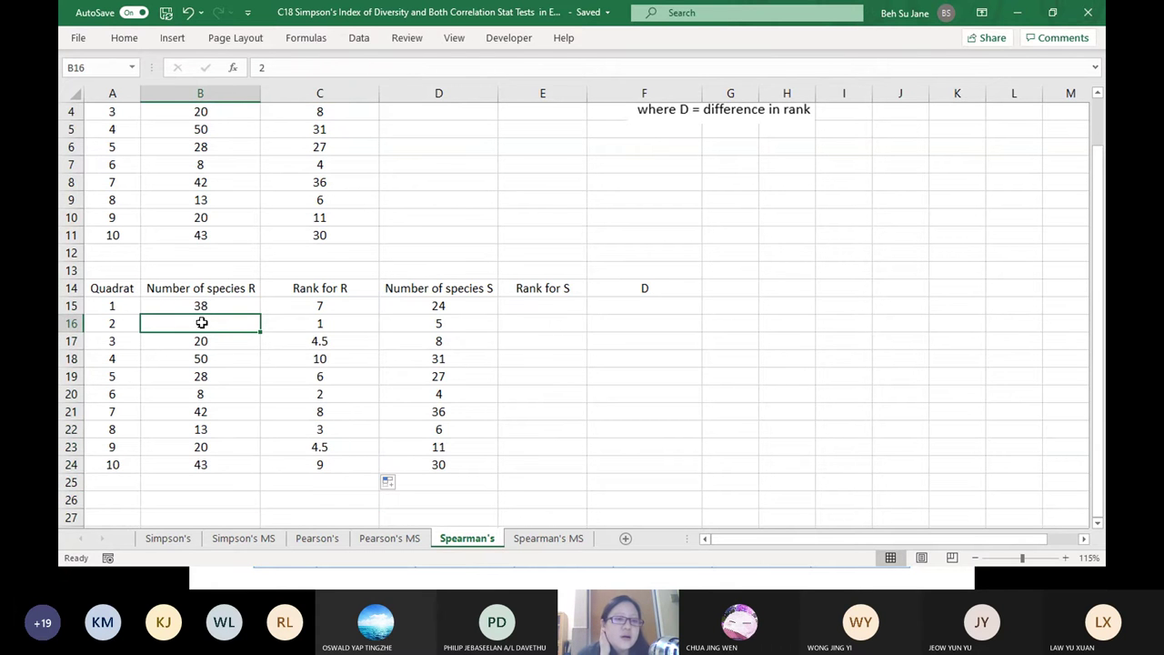
click(324, 325)
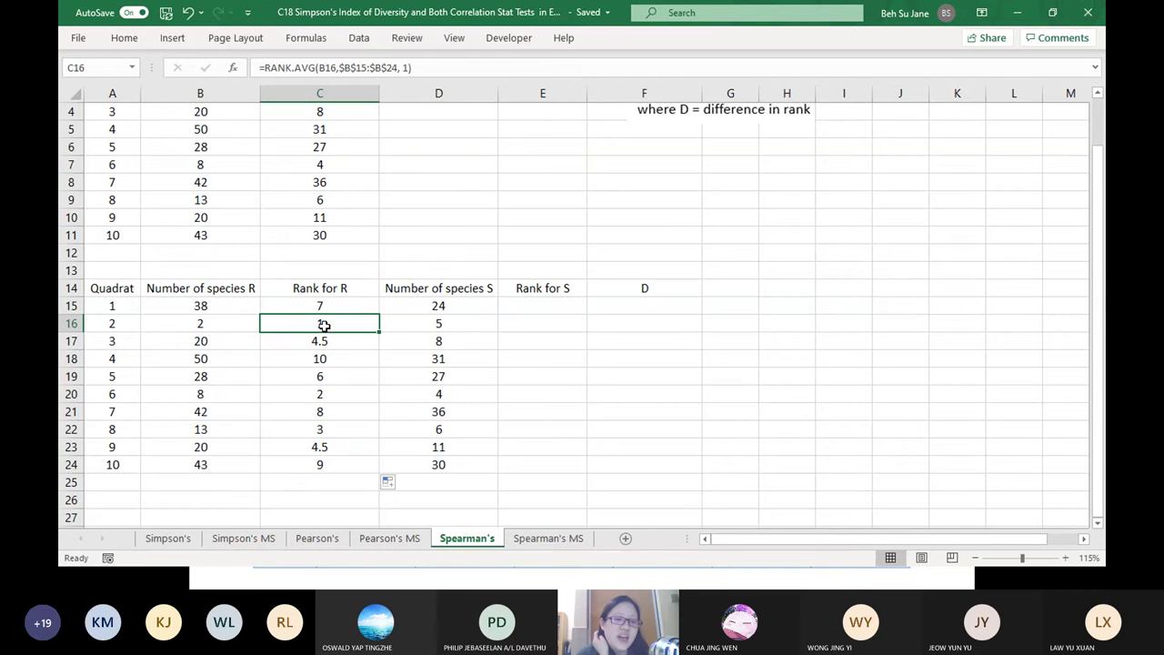
click(200, 394)
click(334, 395)
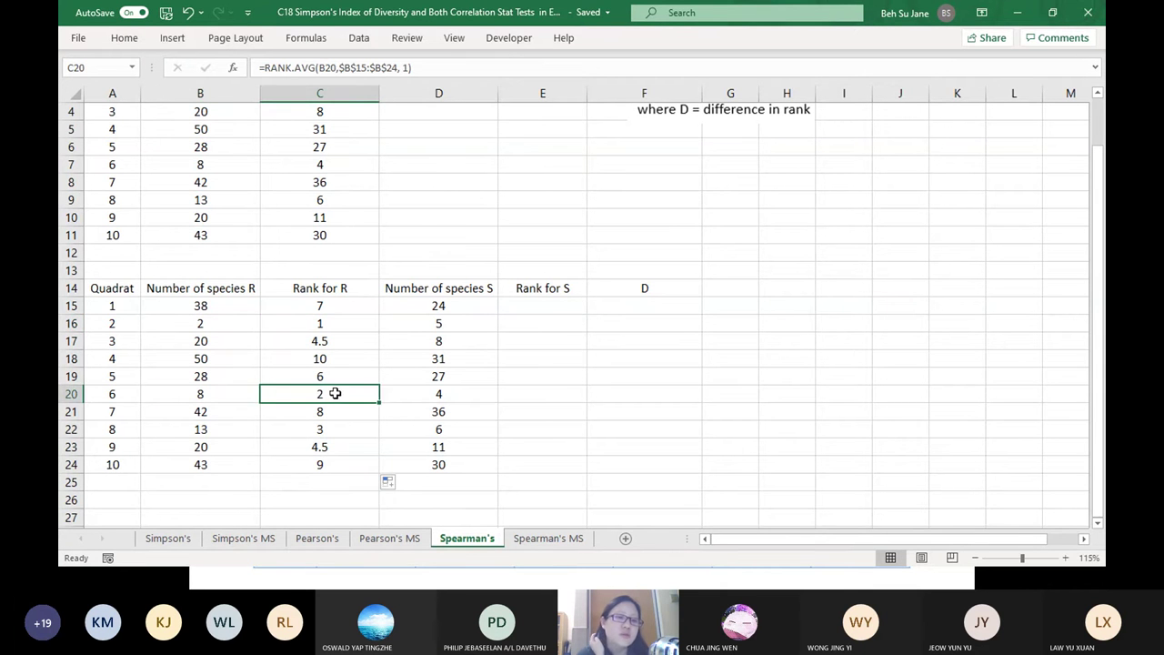
click(331, 411)
click(332, 426)
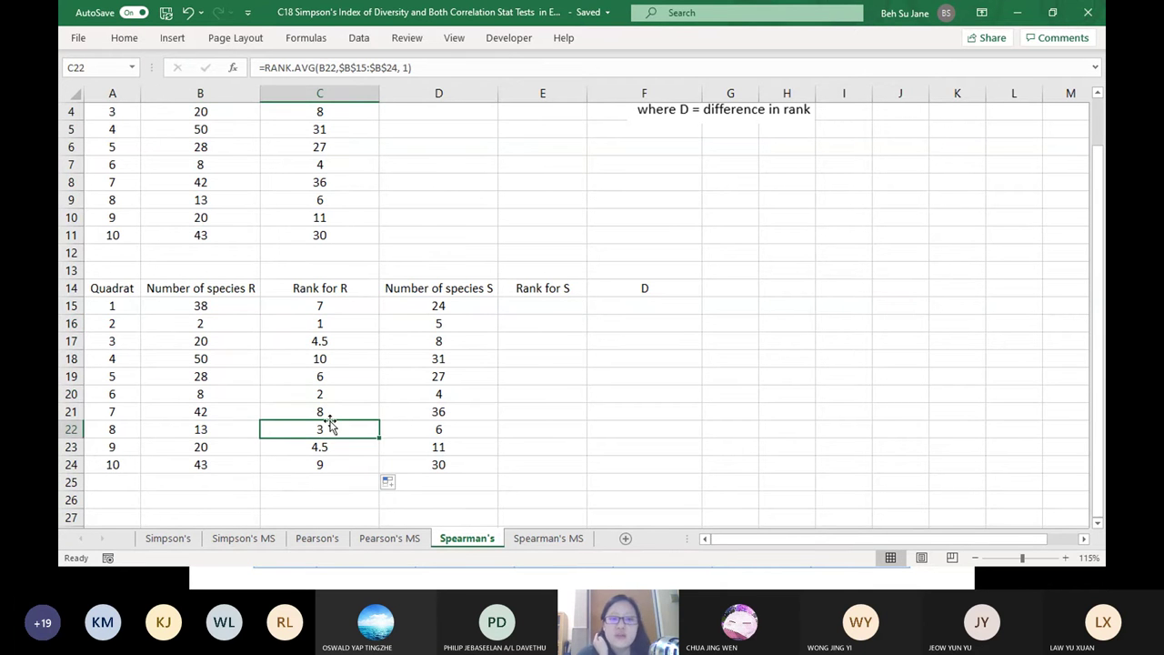
- Examine the tied species R counts in B17 and B23 and compare their averaged ranks in C17 and C23
click(243, 345)
ctrl+click(233, 443)
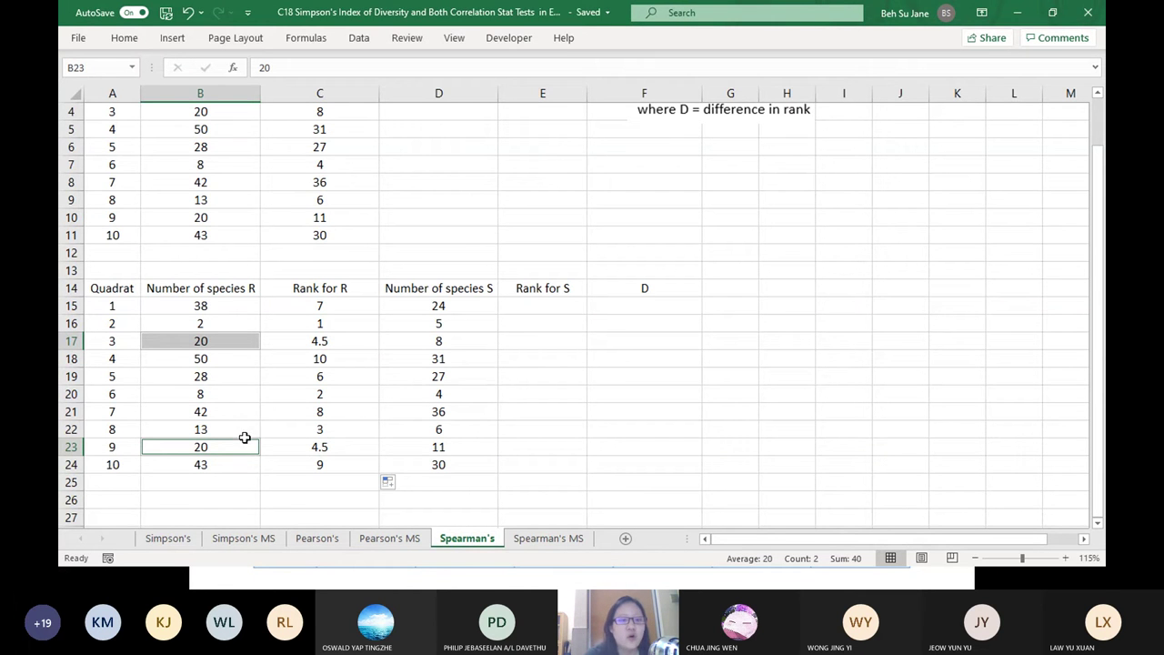
click(345, 342)
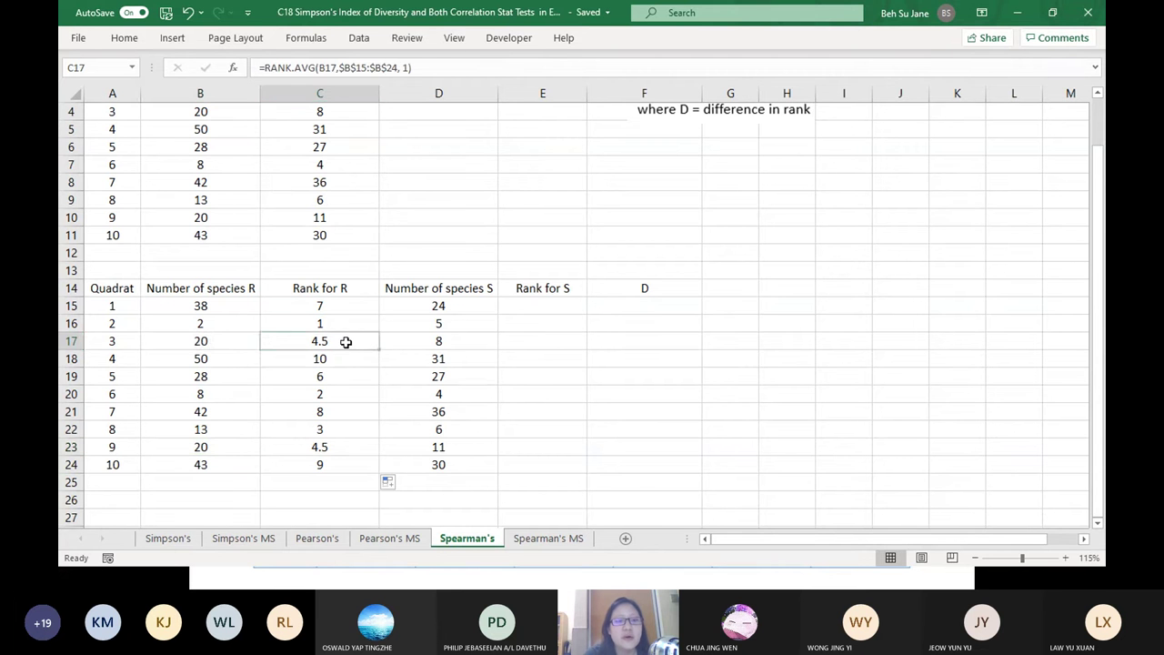
click(333, 444)
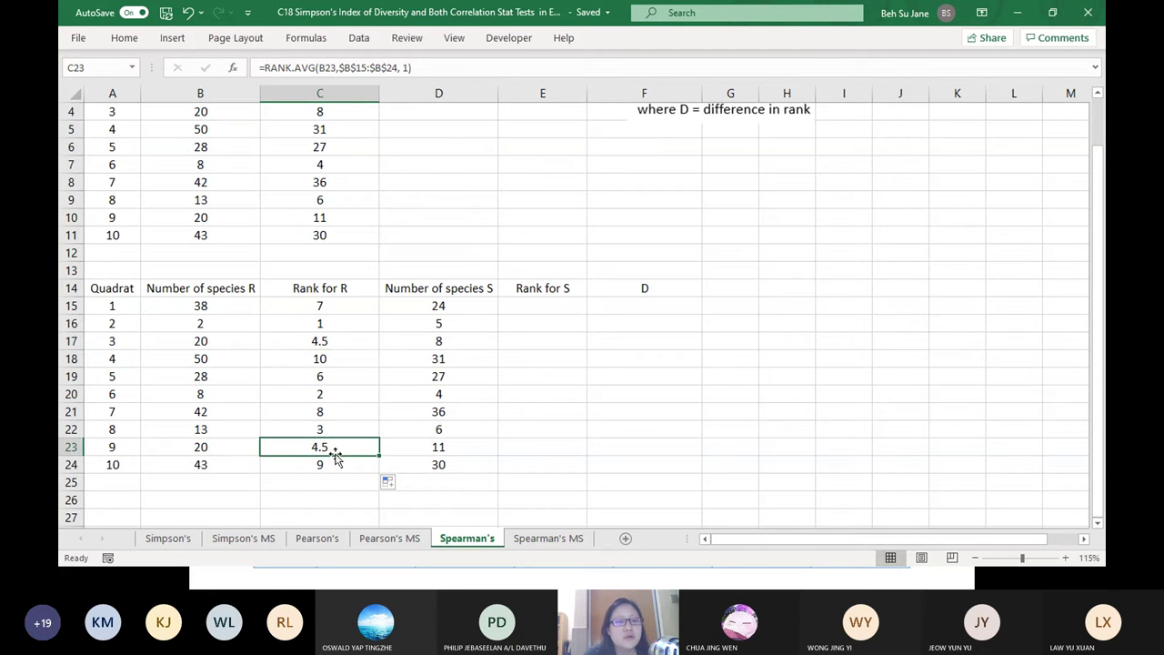
click(337, 341)
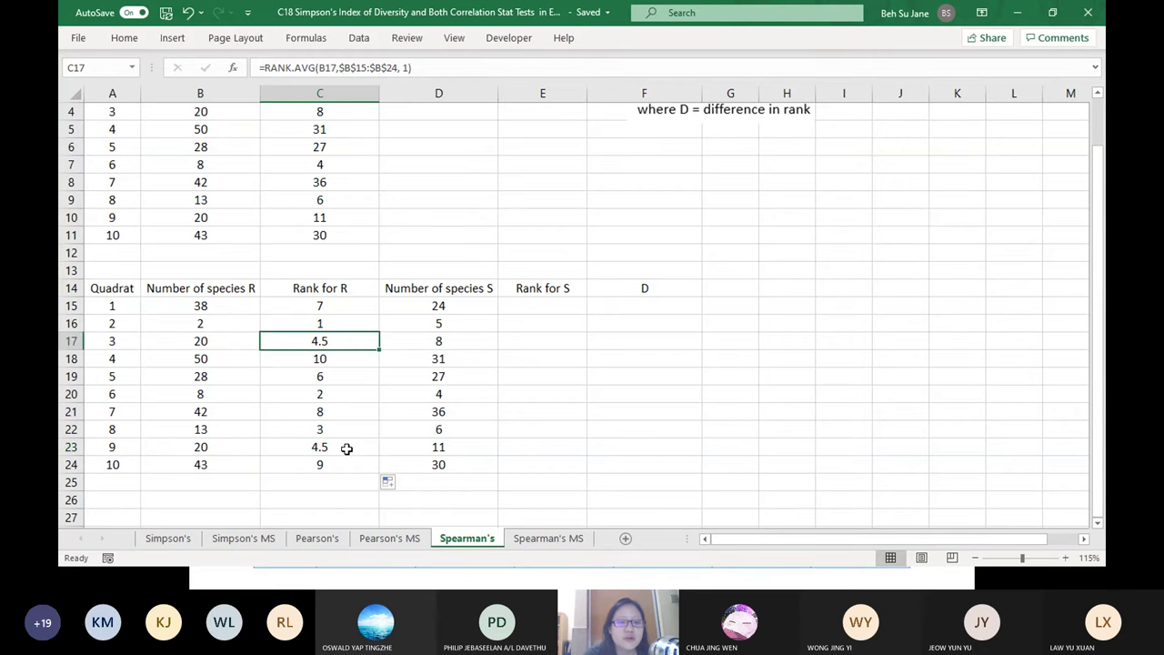
click(348, 448)
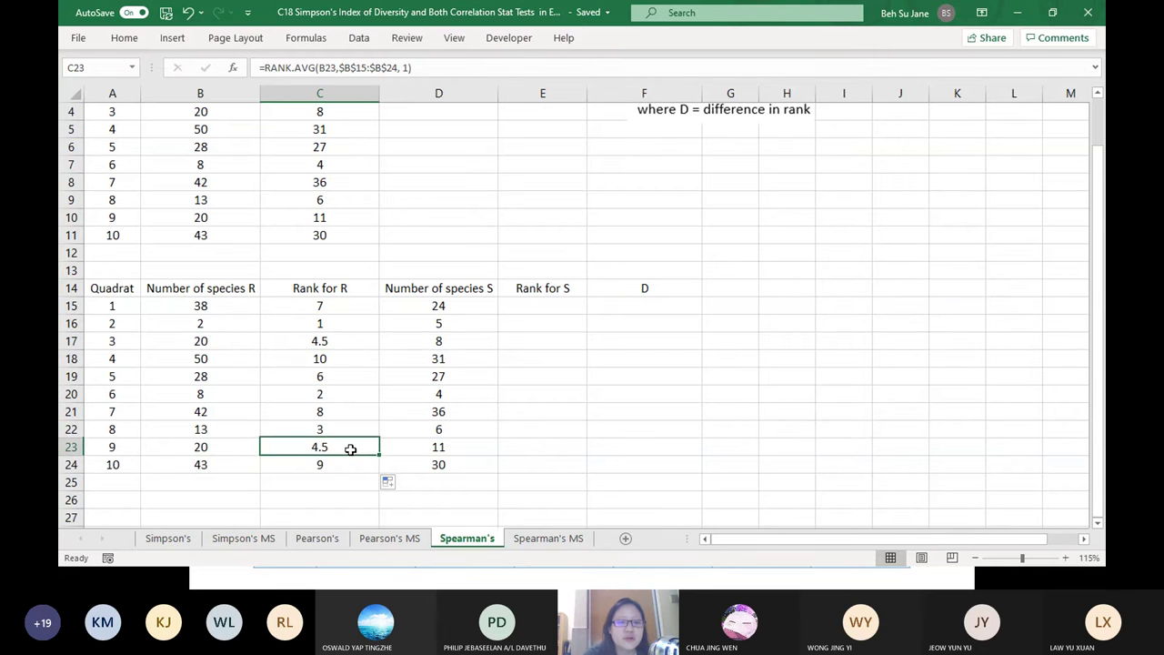
click(282, 378)
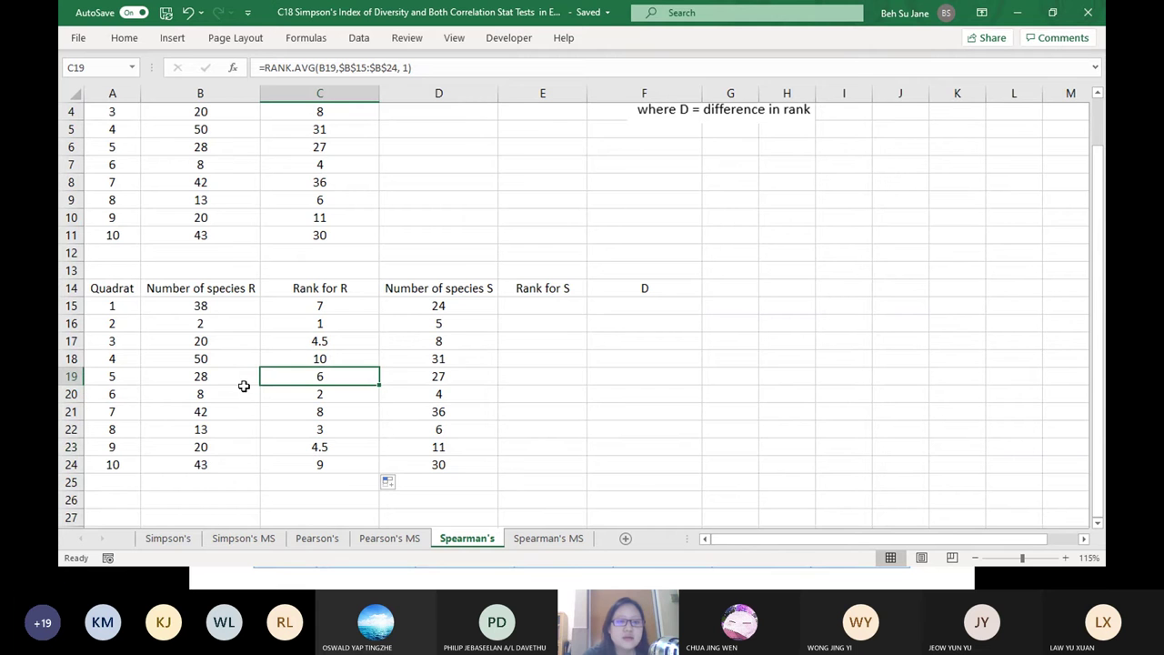
click(304, 341)
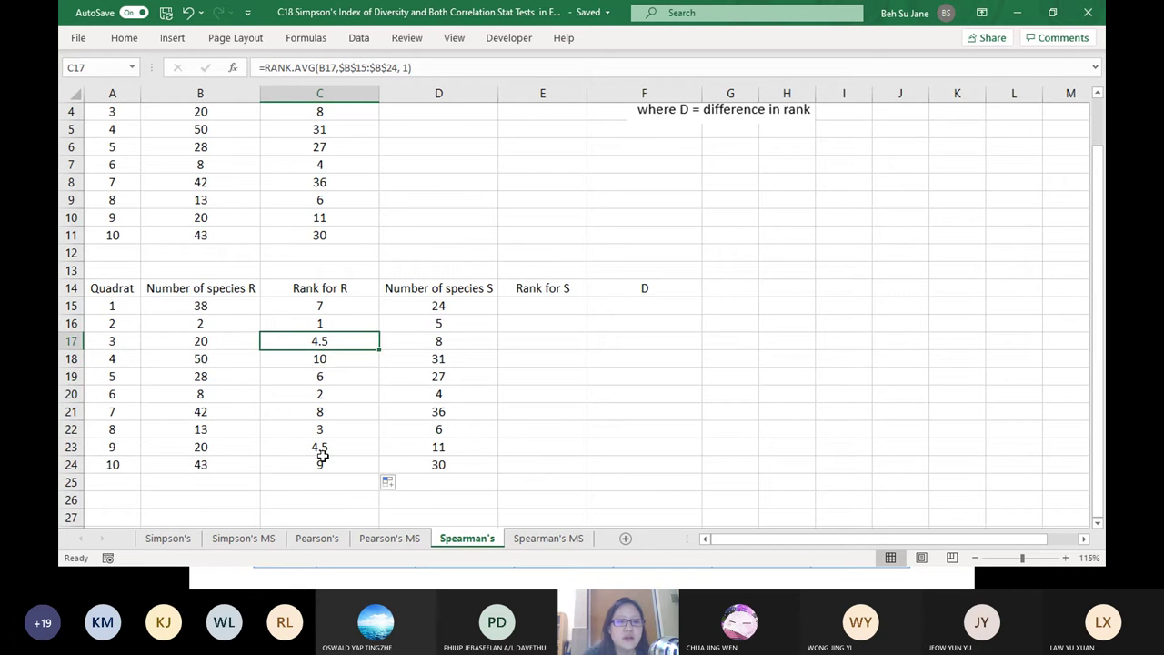
click(320, 447)
- Follow the species R ranks above the tie through rows 19, 15, 21 and 18, comparing each with its count
click(336, 378)
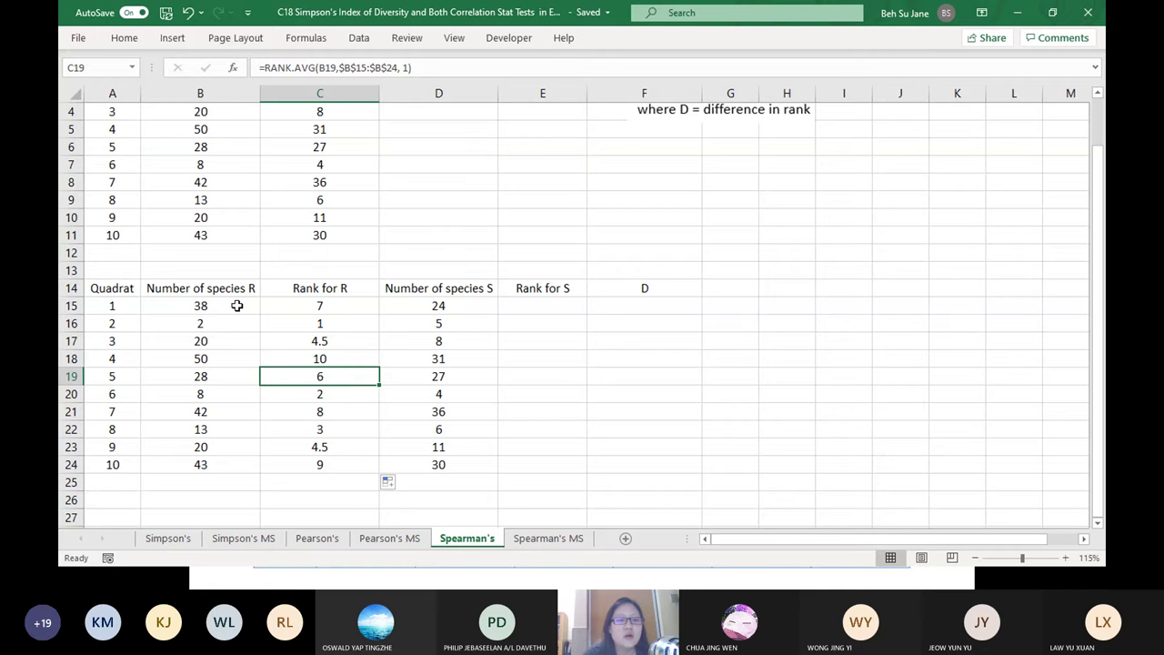
drag(234, 304, 288, 303)
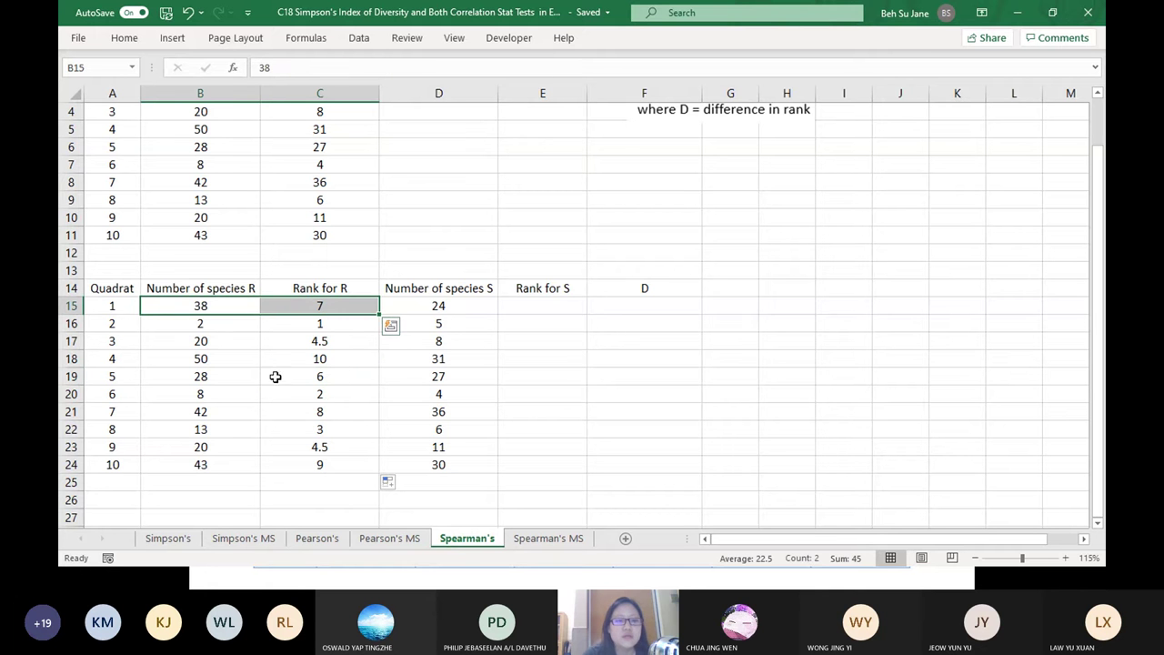
drag(314, 416, 218, 408)
drag(229, 361, 325, 353)
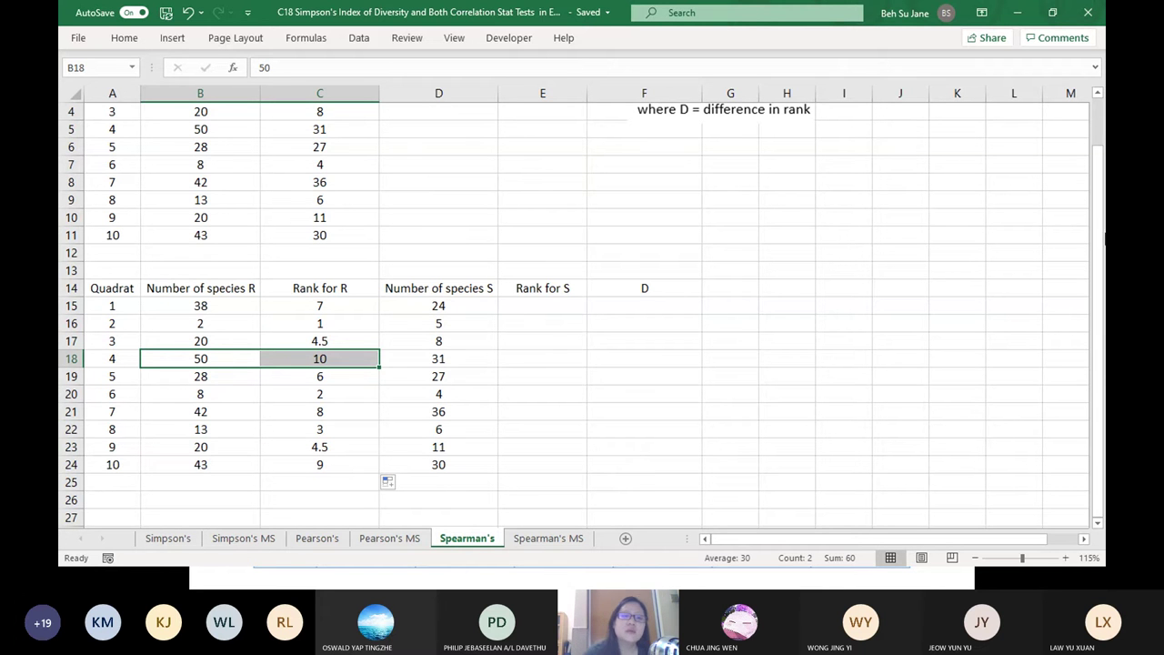
- Enter =RANK.AVG(D15,$D$15:$D$24,1) in E15 to rank the first species S count in ascending order
click(554, 307)
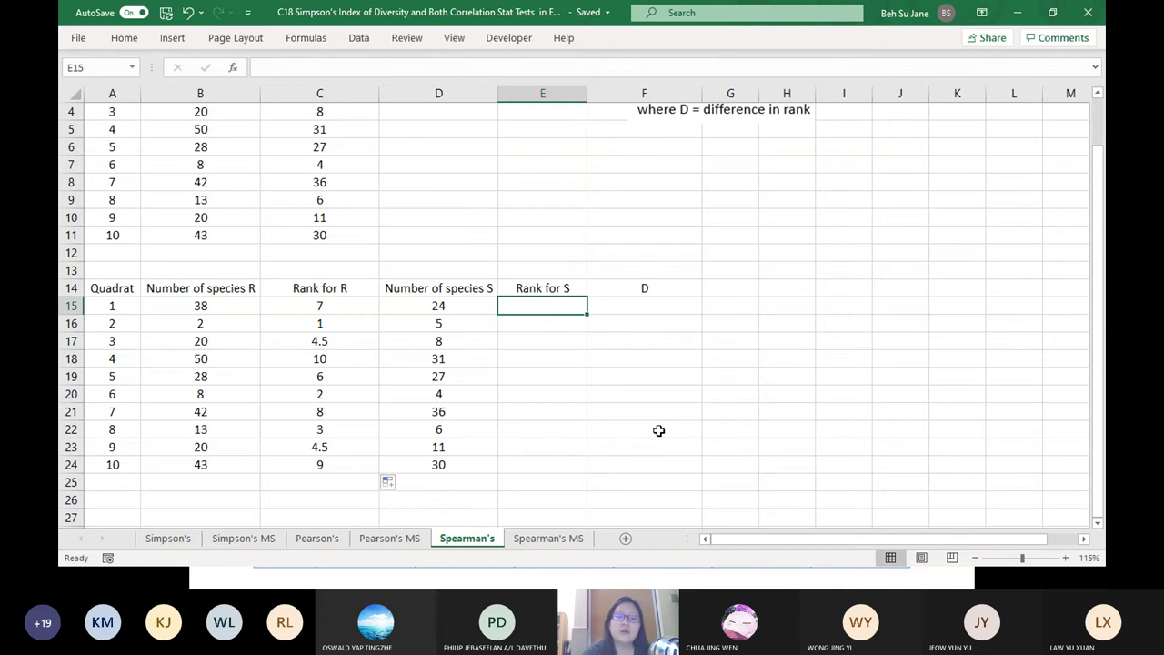
text(=)
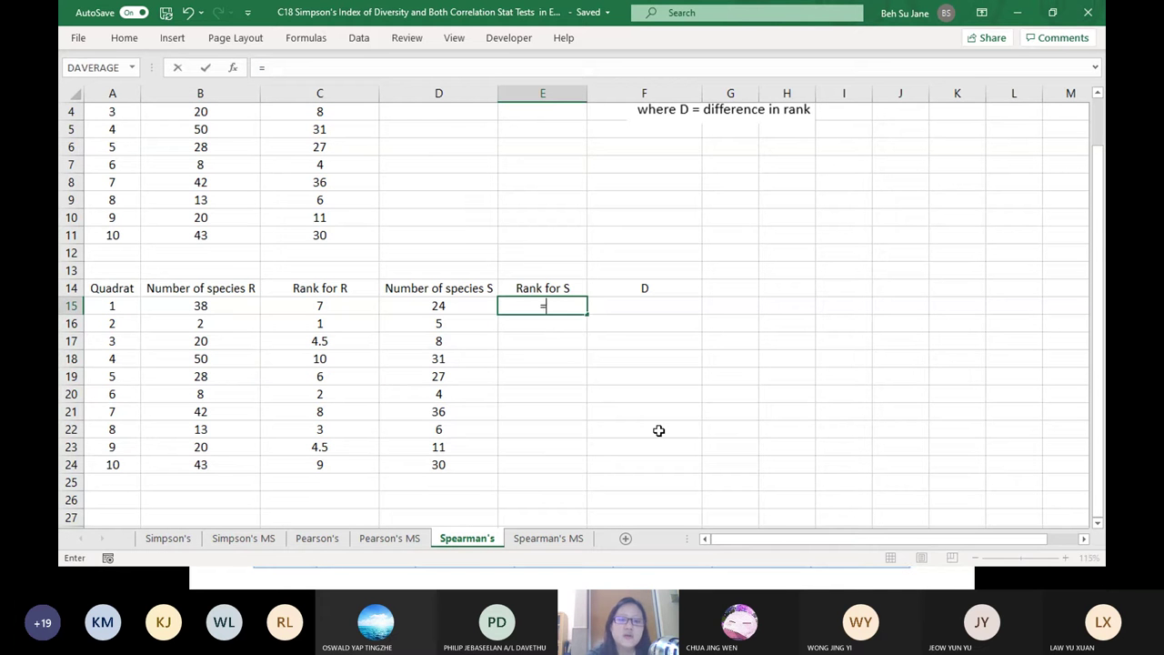
text(rank)
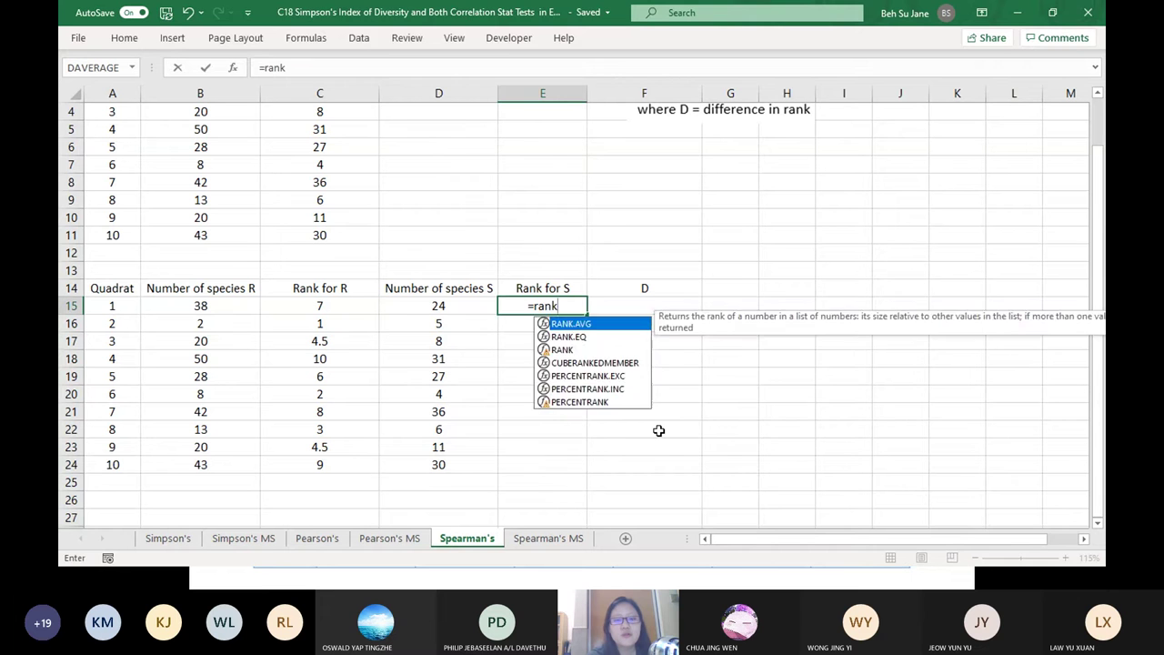
key(Tab)
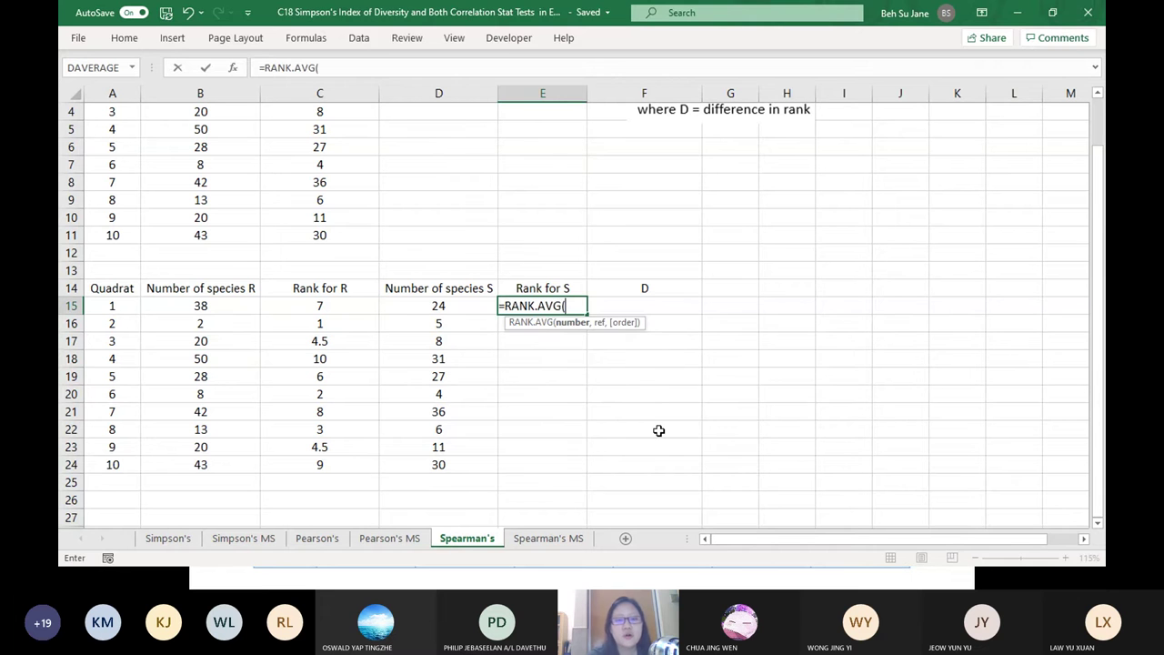
click(427, 307)
text(,)
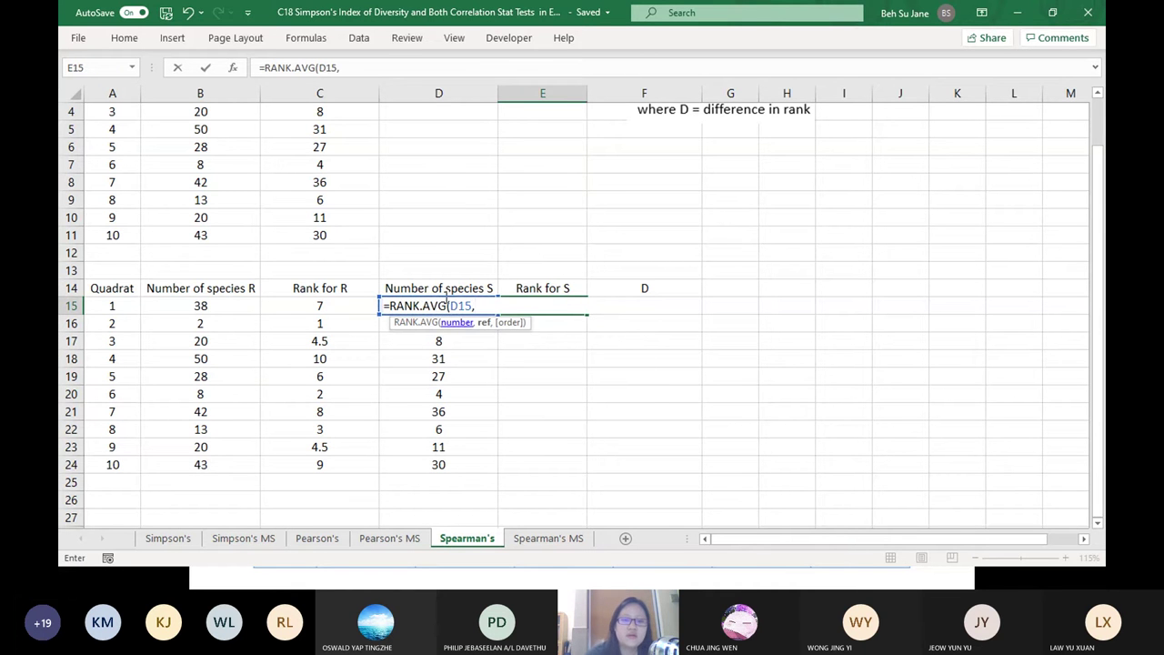
drag(466, 458, 463, 307)
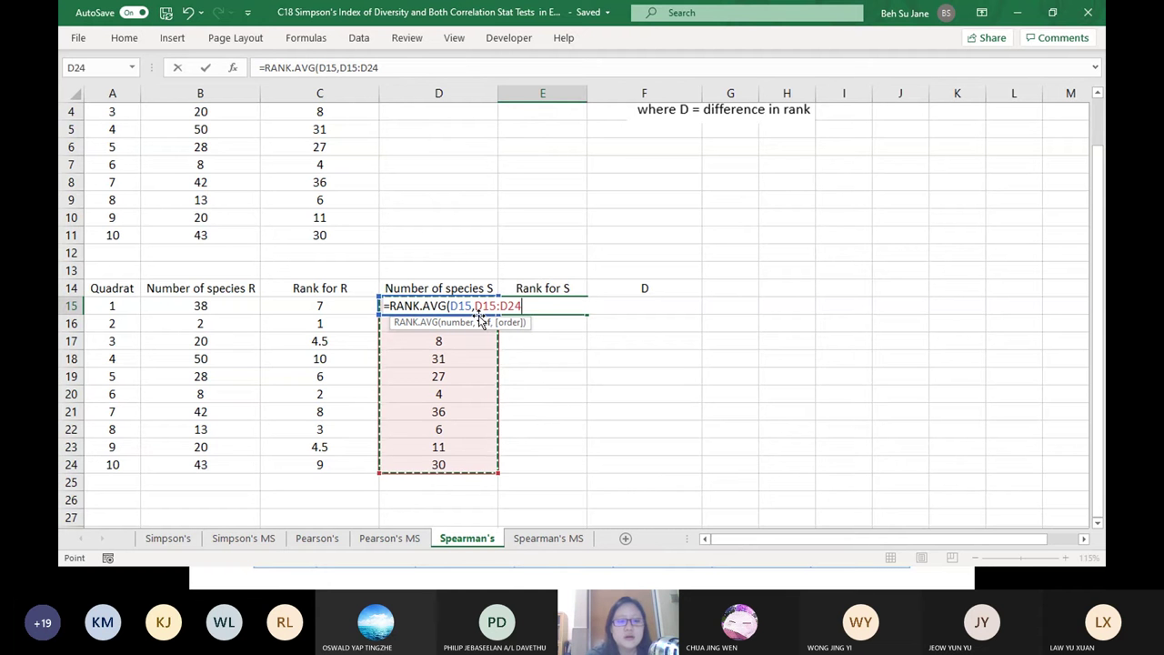
key(F4)
key(Left)
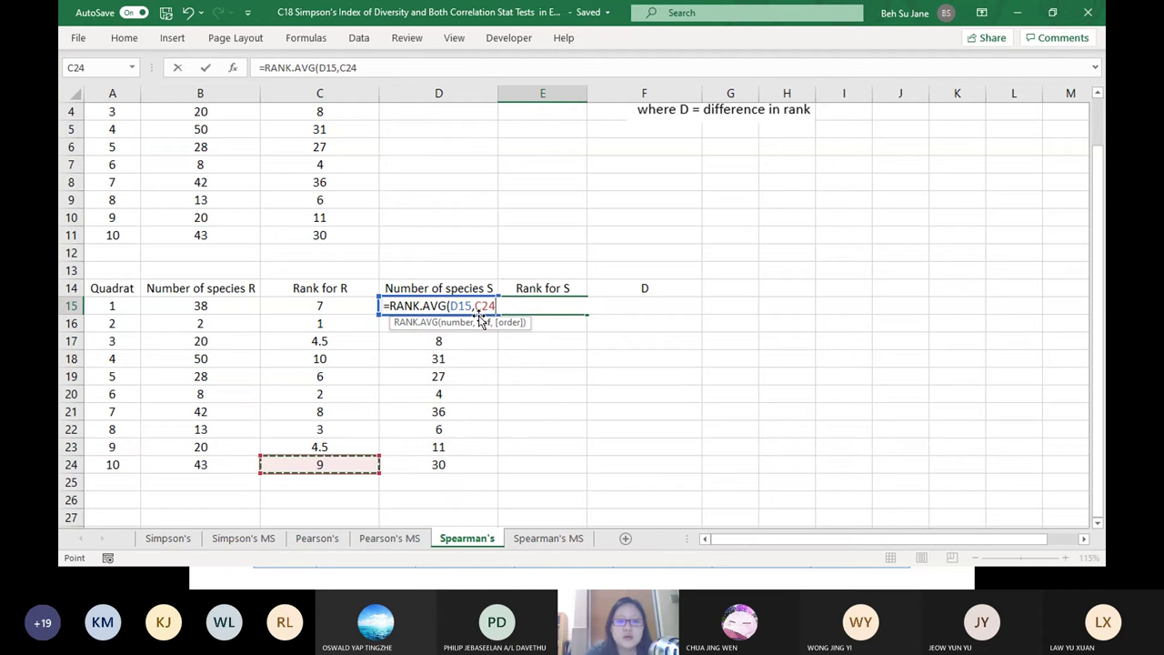
drag(446, 458, 445, 303)
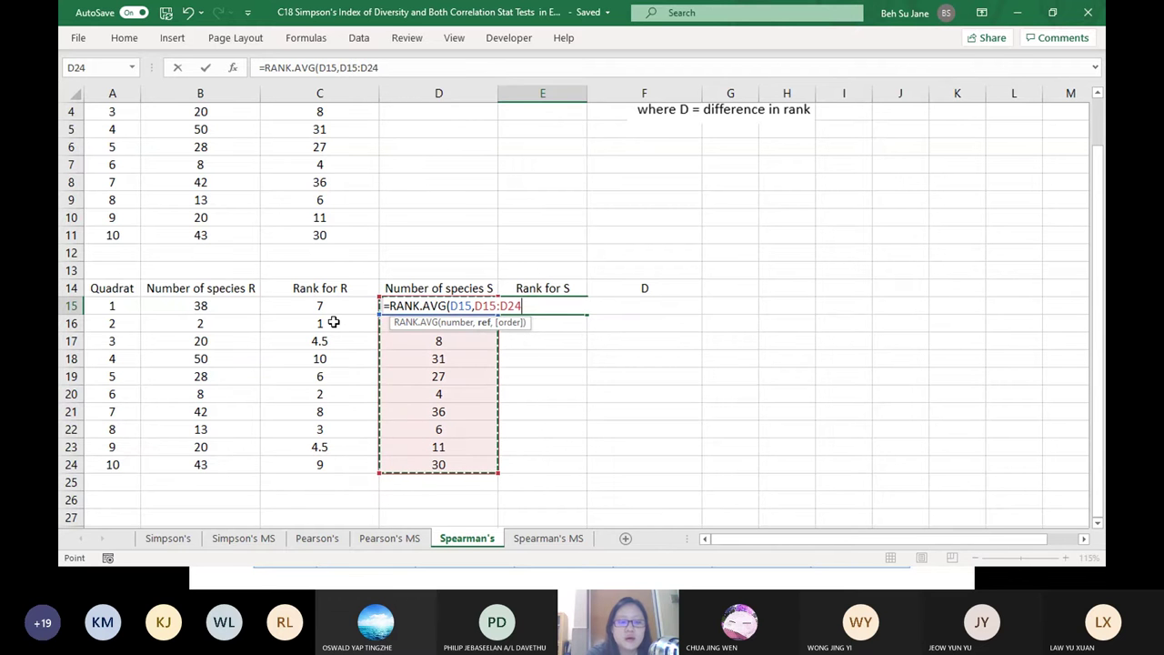
key(F4)
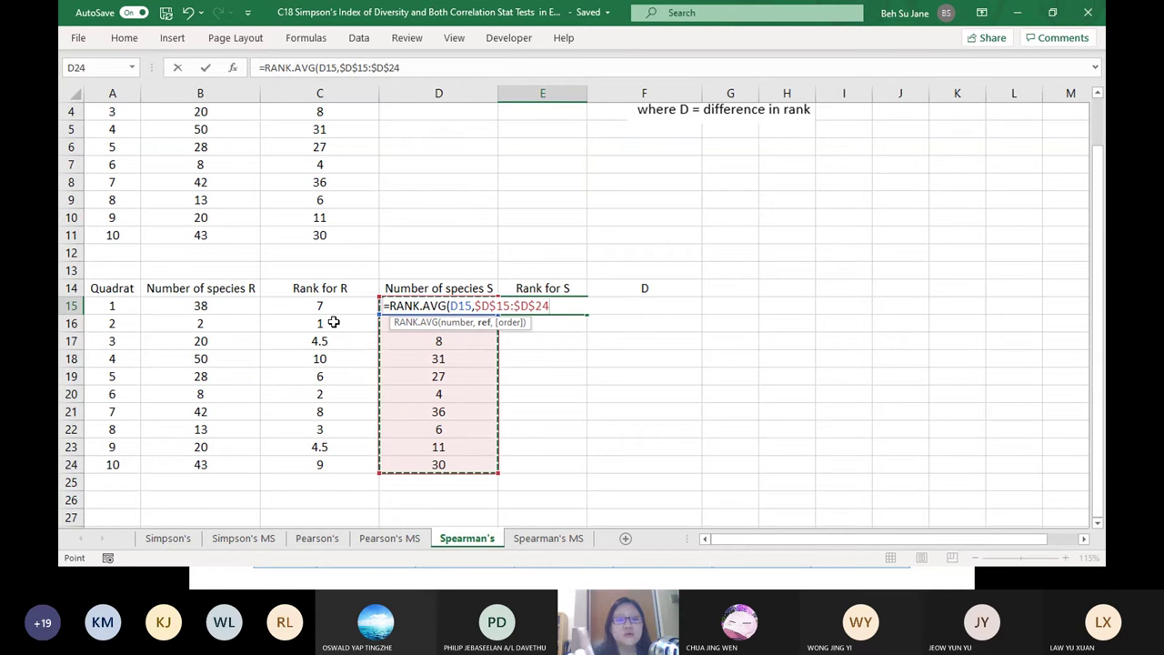
text(,)
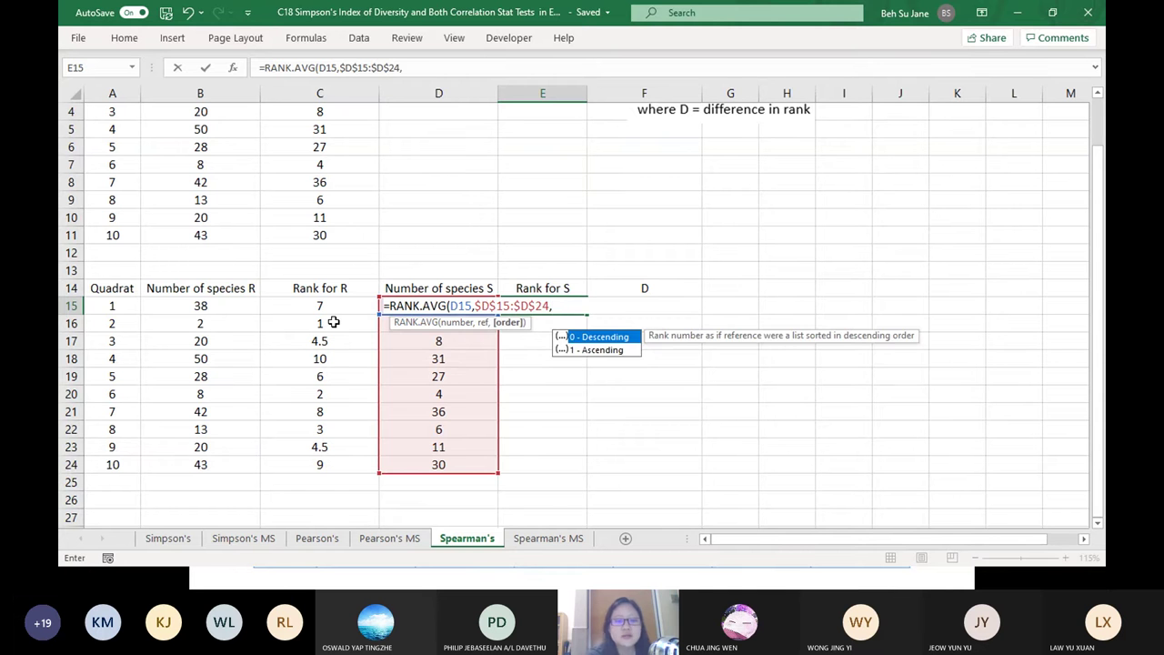
text(1))
key(Return)
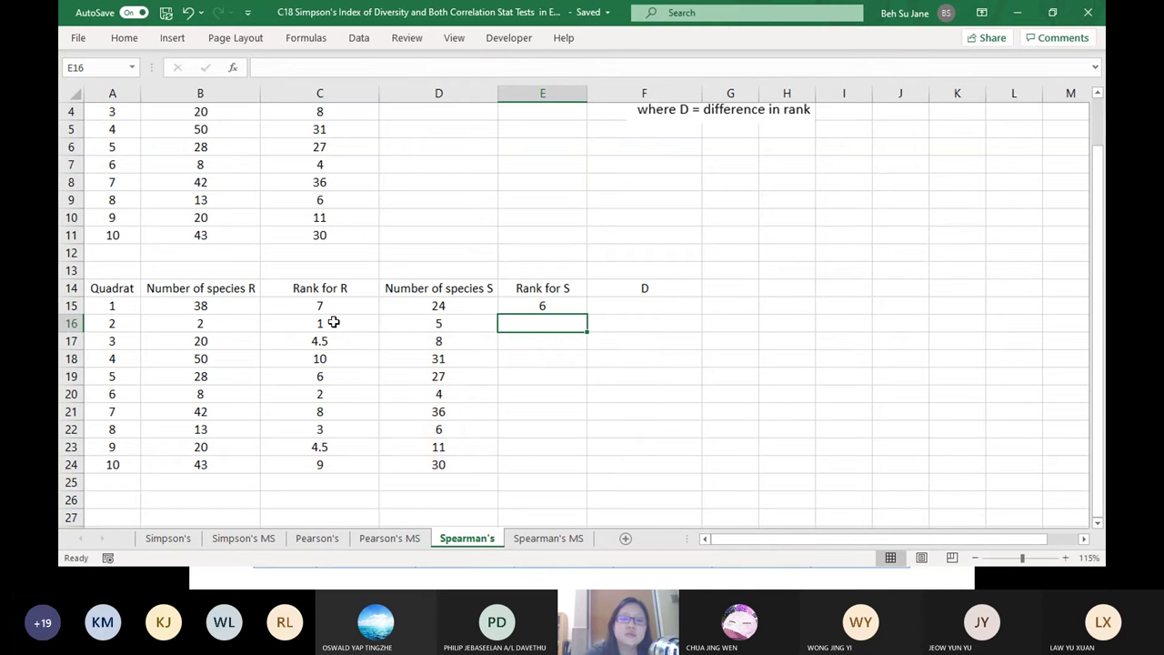
- Fill the E15 rank formula down to E24 and deselect the range
click(564, 289)
click(564, 308)
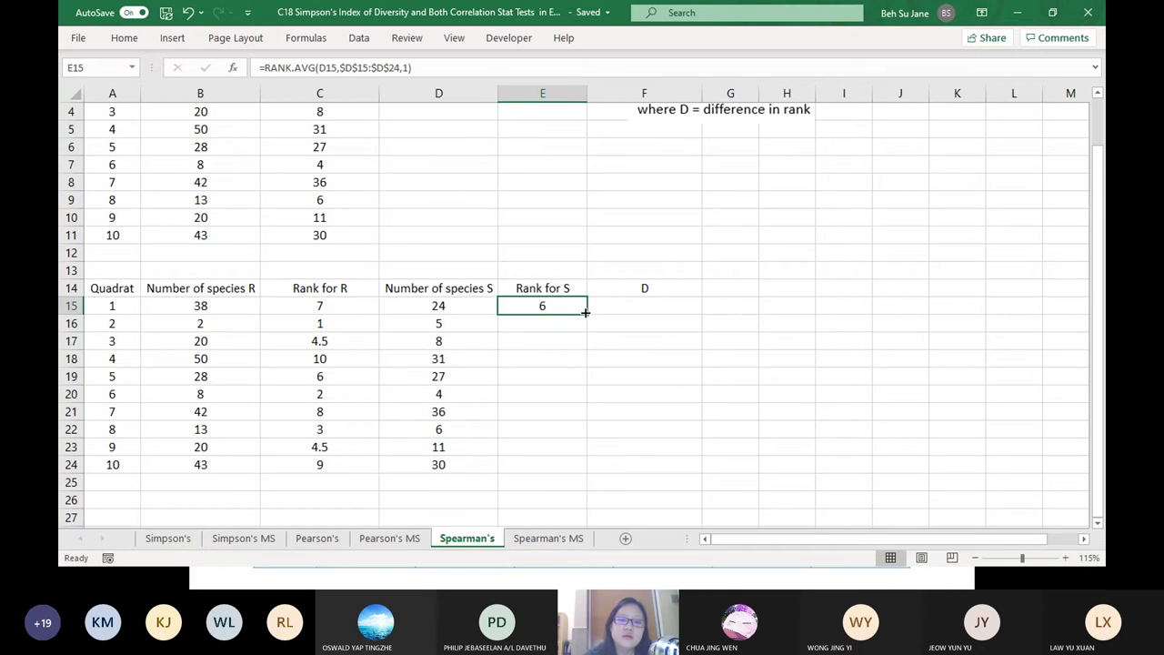
drag(581, 354, 584, 477)
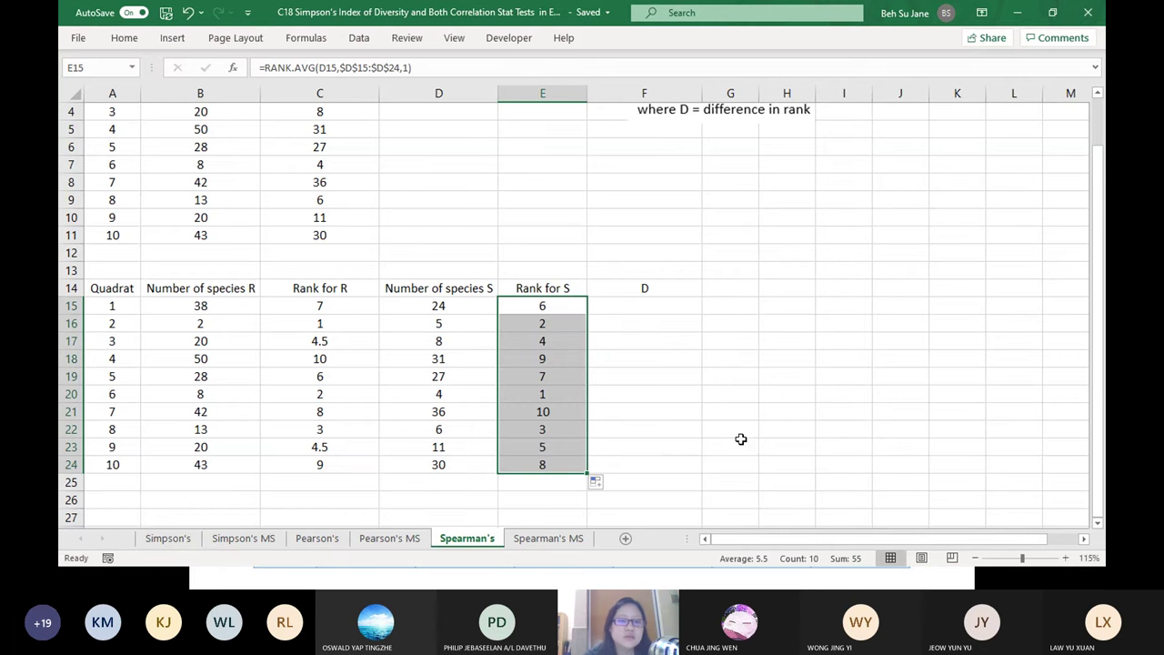
click(694, 434)
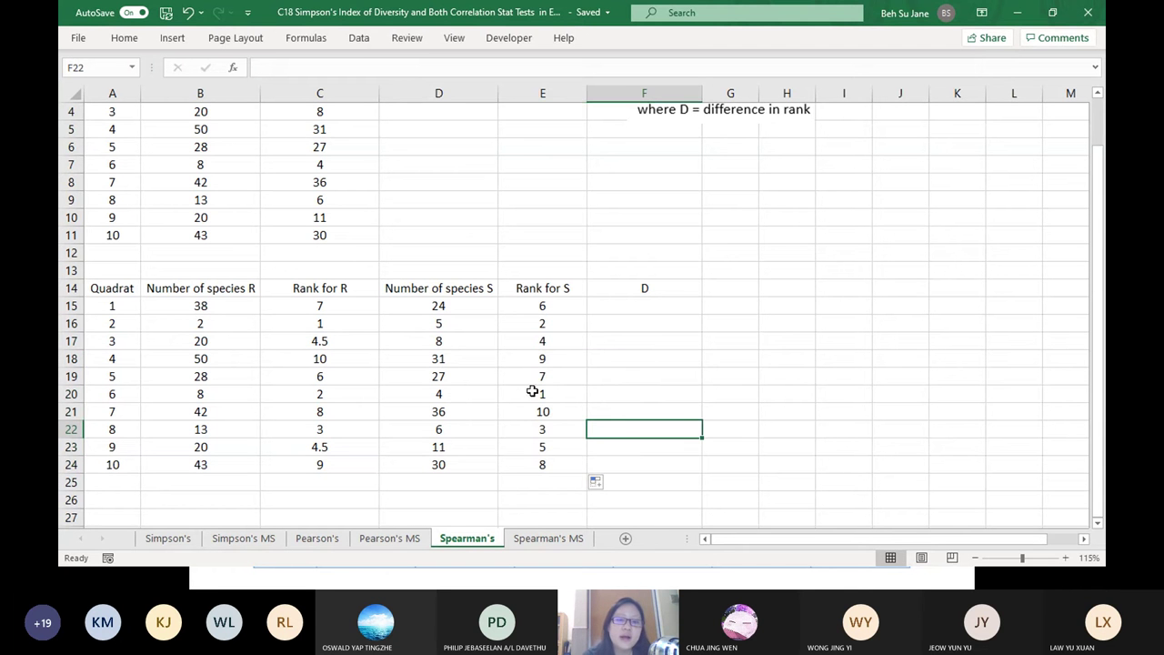
- Check the species S ranks in rows 20, 16, 22 and 21 against their counts in column D
drag(532, 391, 444, 397)
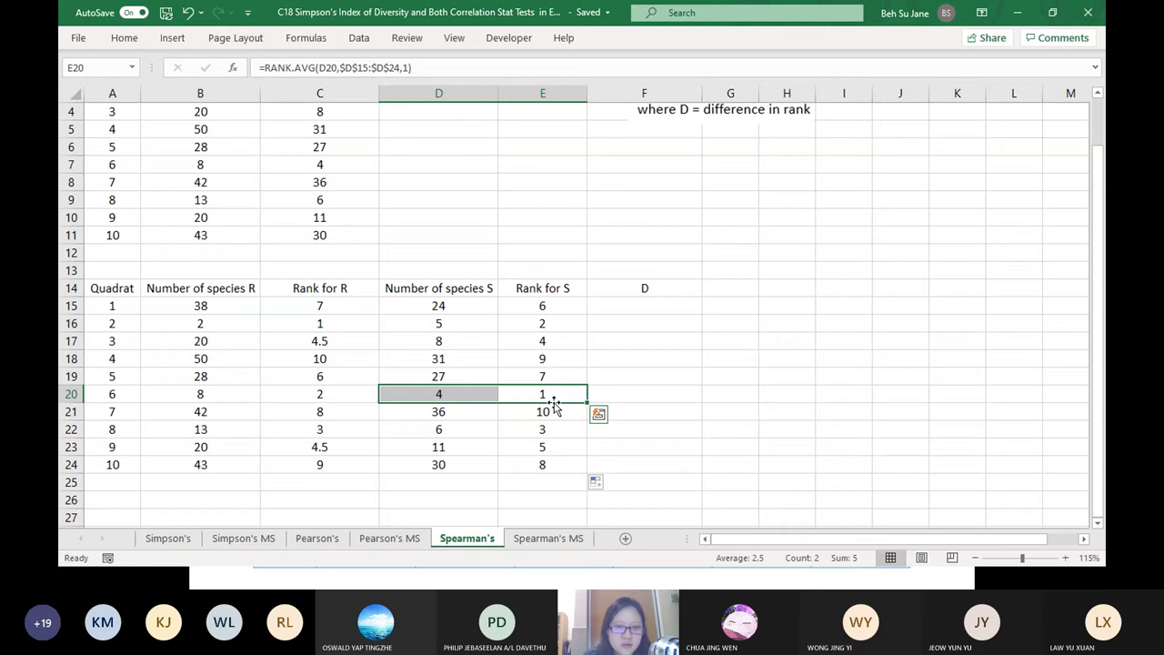
click(469, 327)
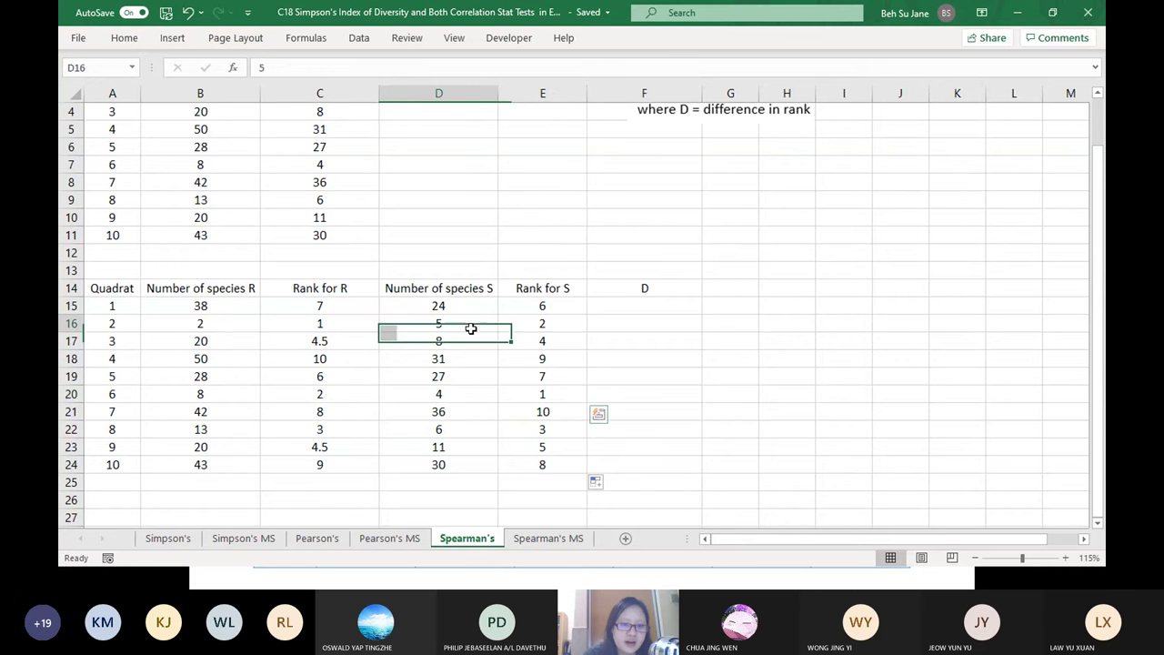
click(568, 324)
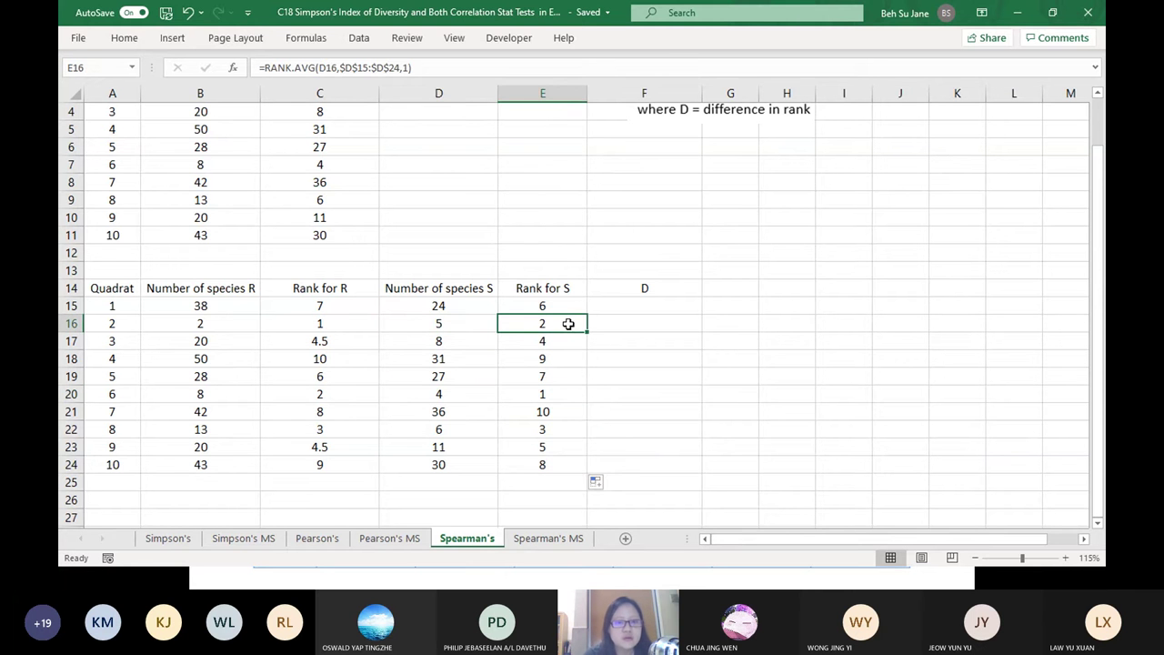
click(470, 432)
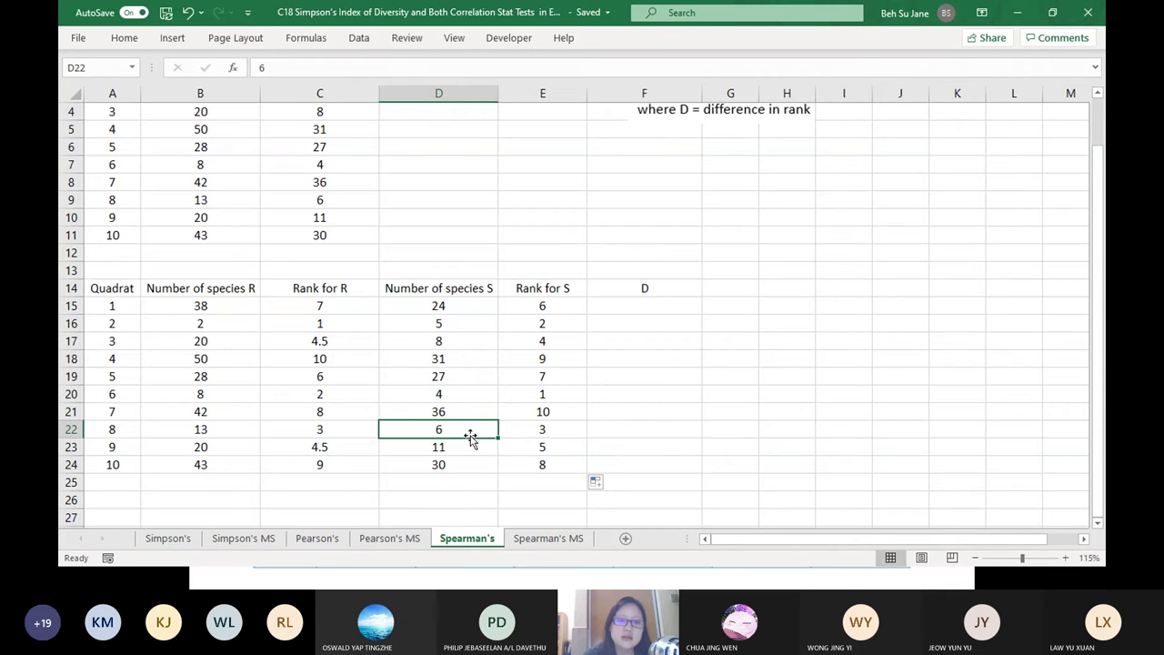
click(539, 431)
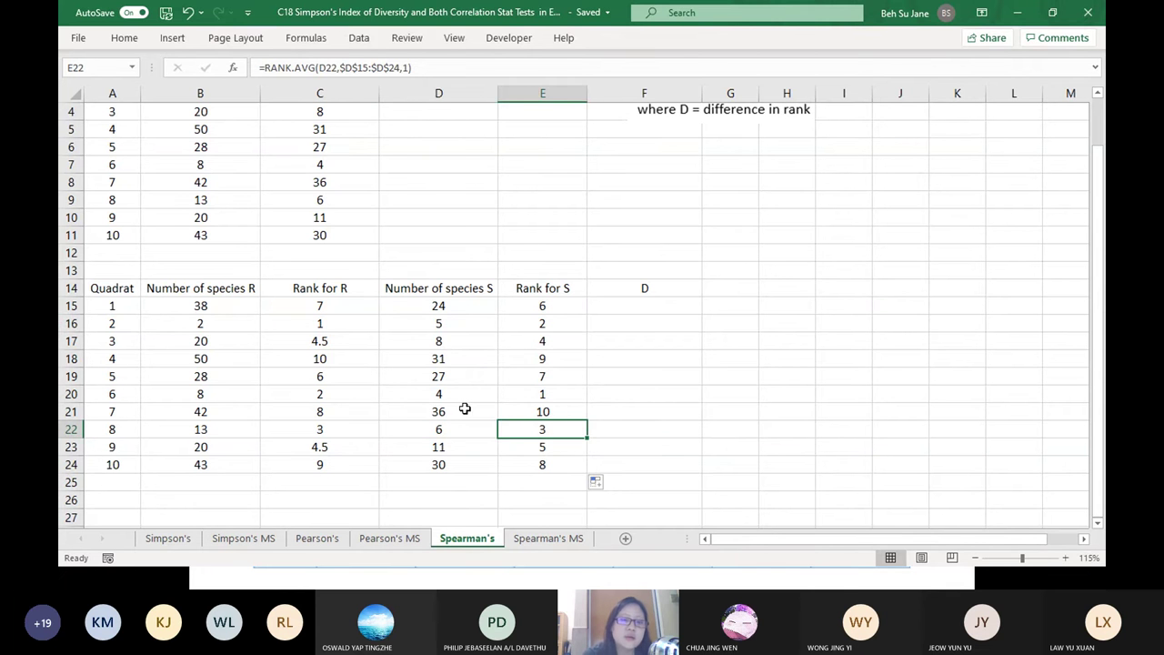
drag(447, 409, 556, 409)
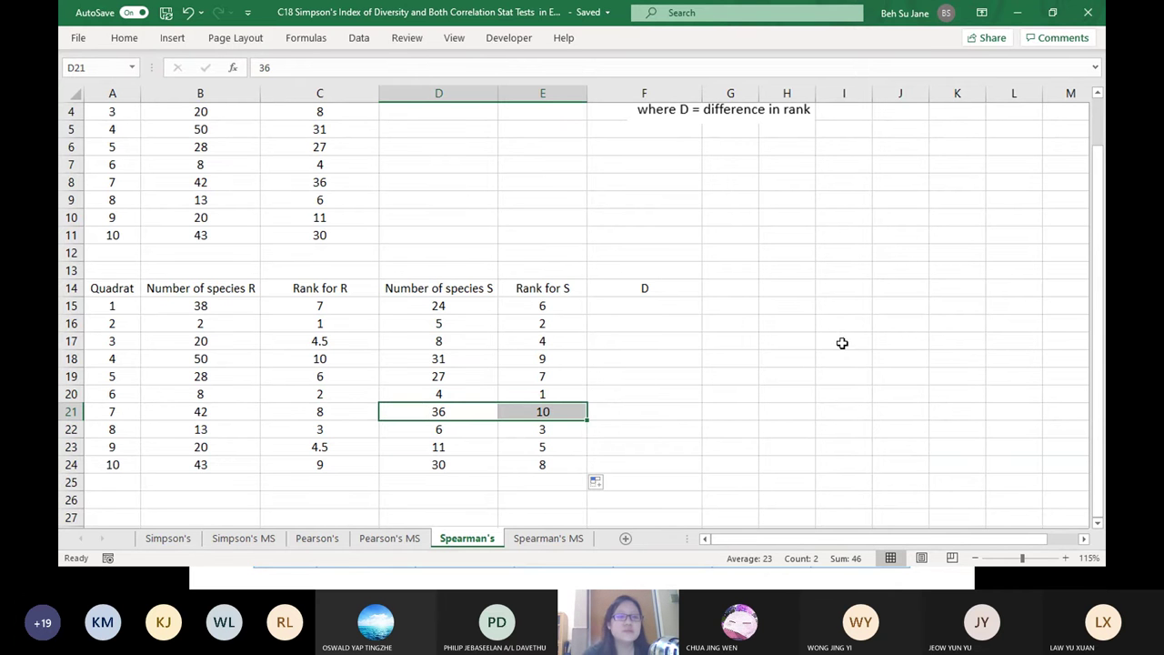
click(720, 357)
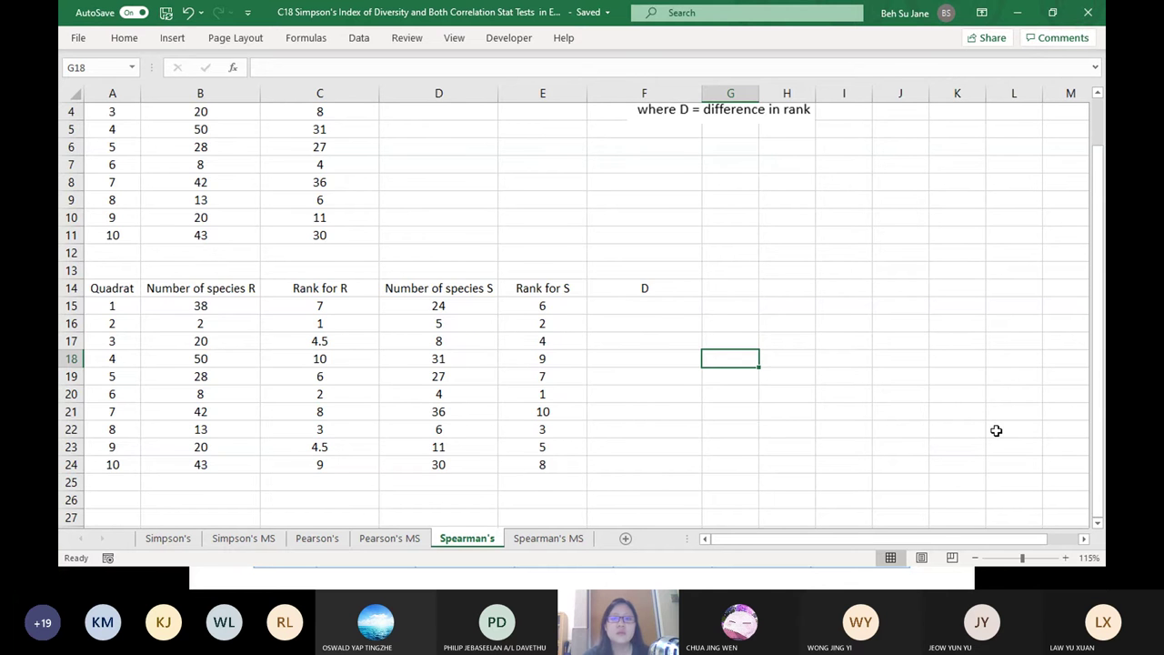
- Move the Spearman's formula picture down beside the ranking table, over columns I to L starting at row 14
scroll(995, 429, up, 1)
drag(779, 179, 992, 407)
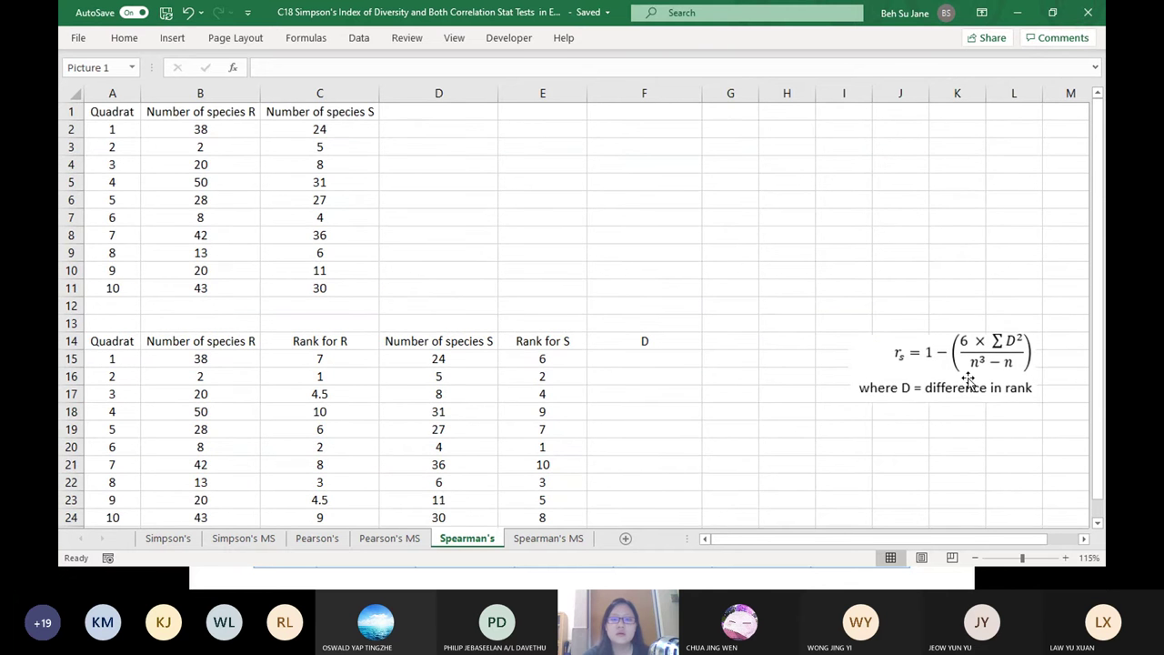
scroll(589, 376, down, 1)
scroll(590, 375, down, 1)
scroll(696, 397, down, 1)
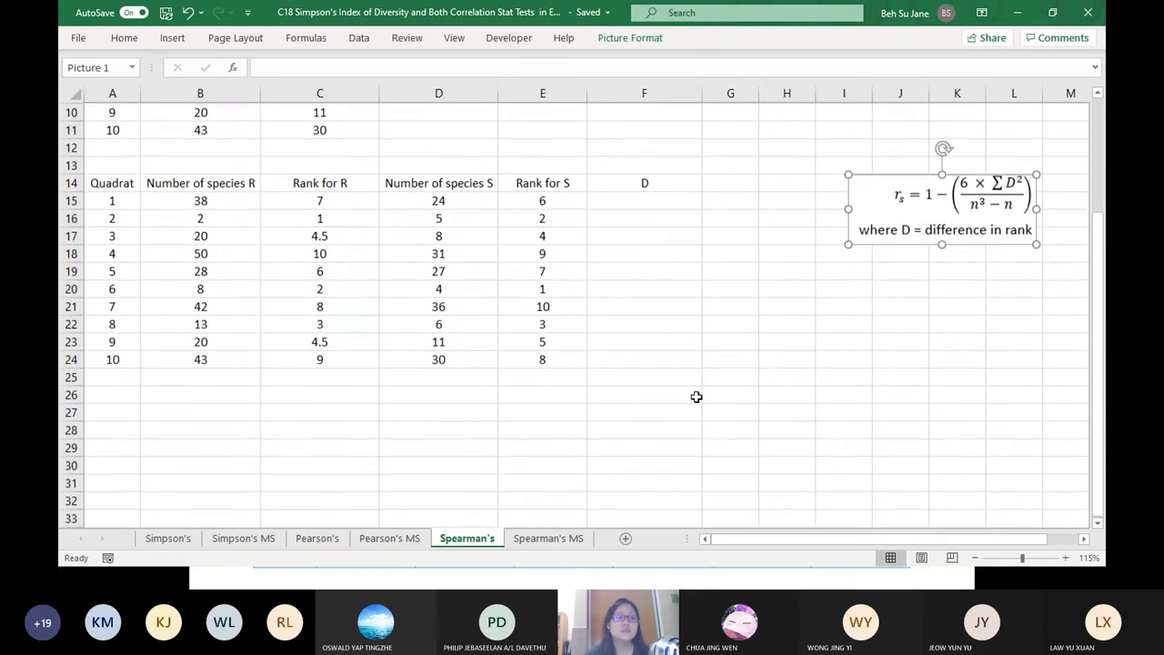
scroll(692, 400, up, 1)
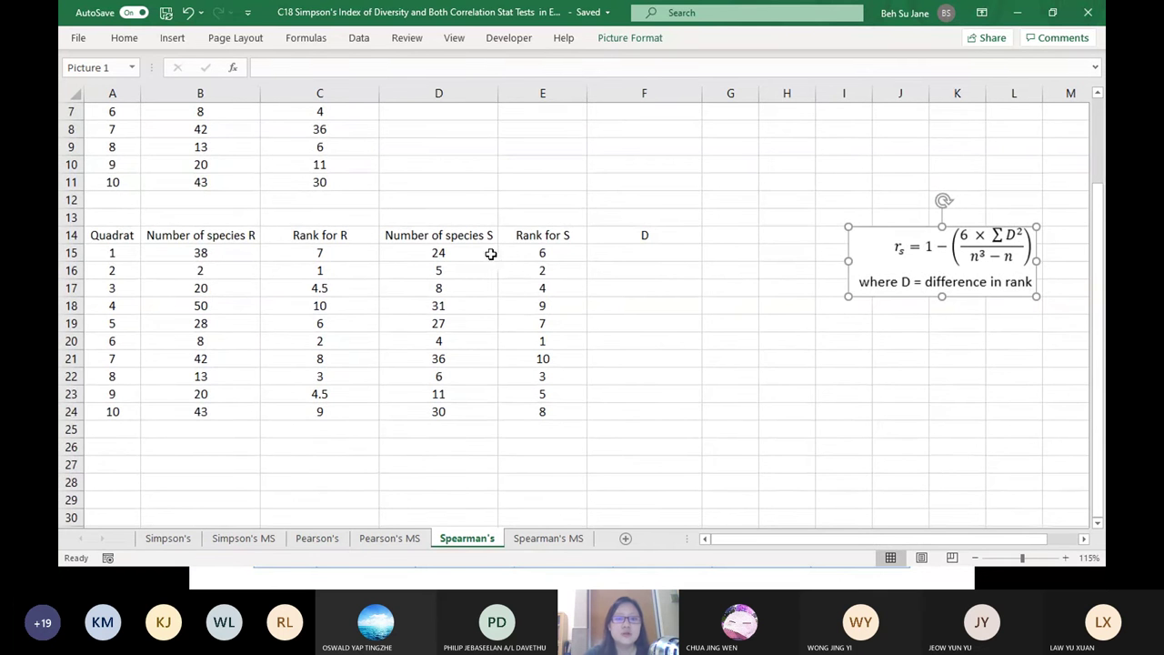
- Examine the species S count in D15 and the RANK.AVG formula in E15, including the cells it references
click(436, 249)
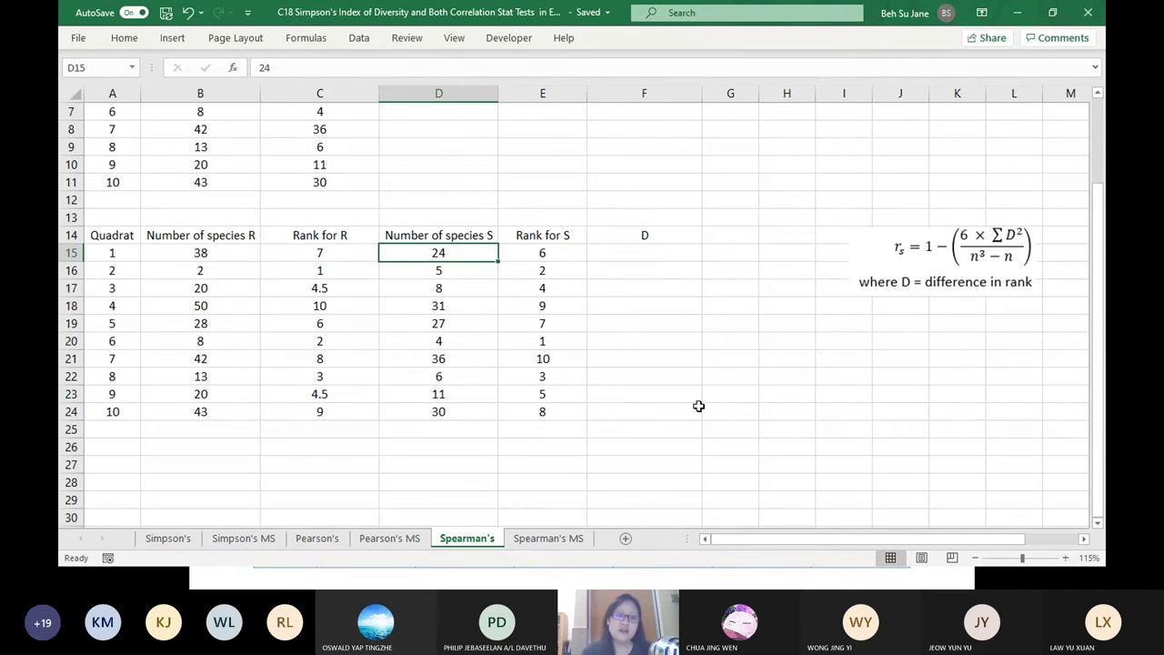
key(Right)
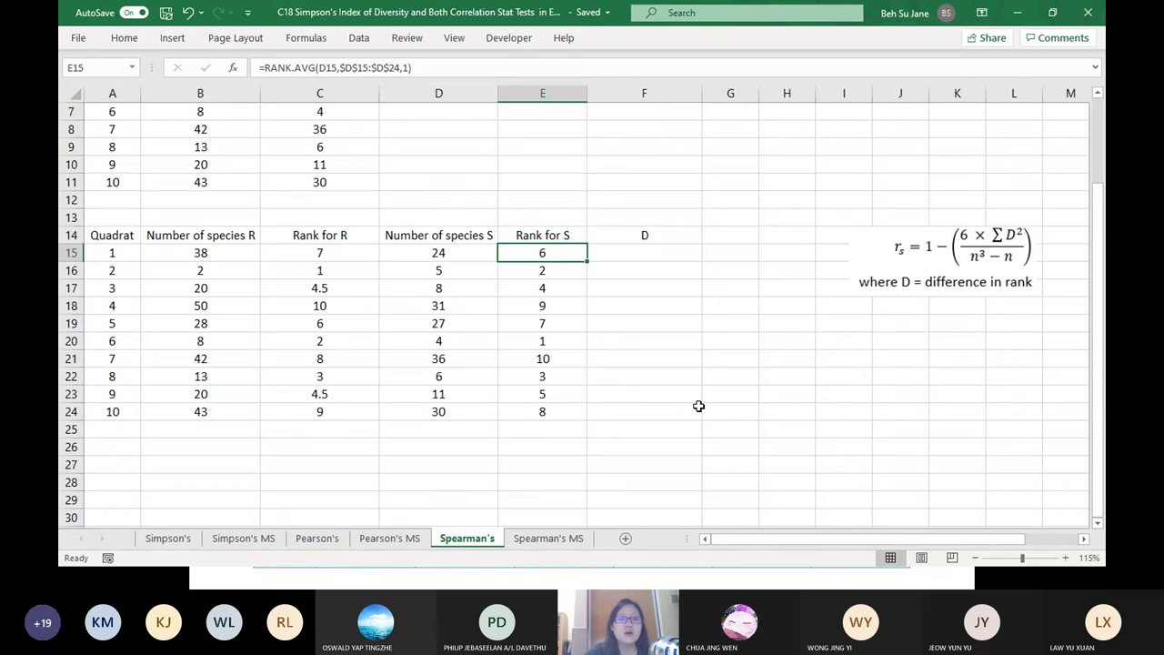
click(343, 69)
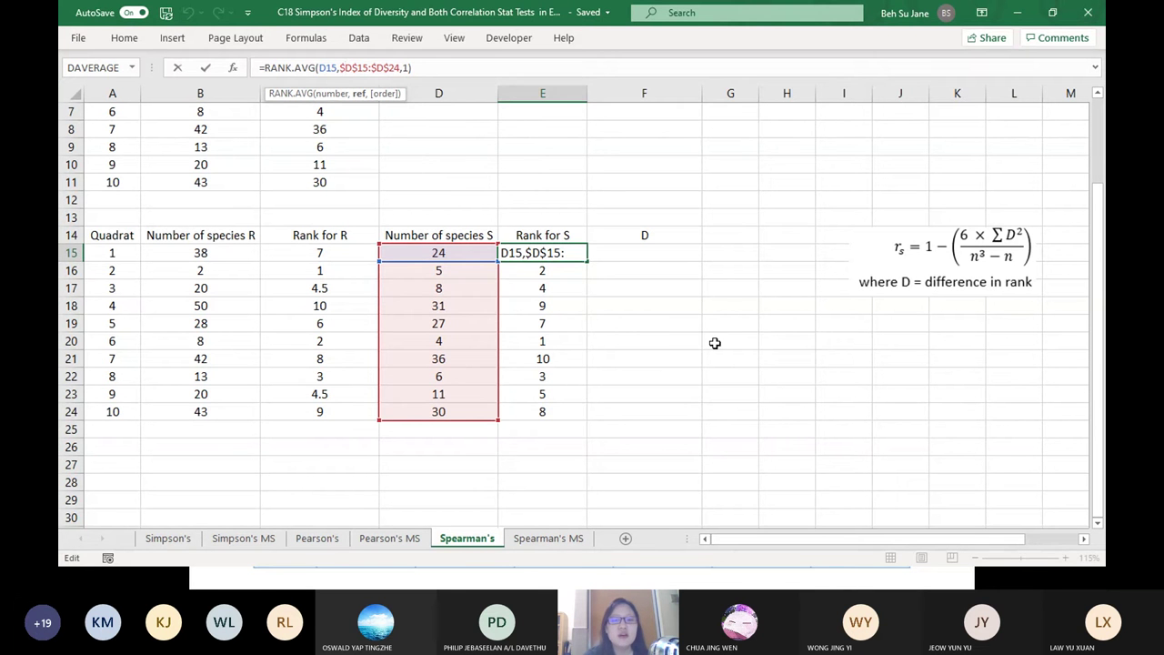
click(714, 343)
click(545, 252)
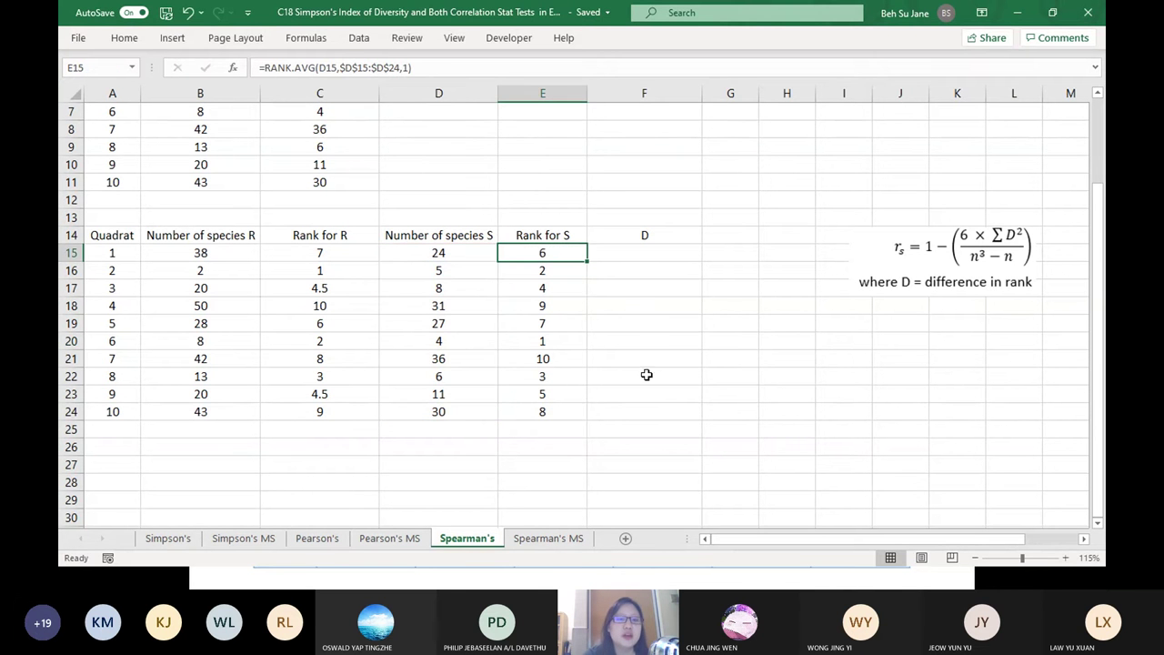
- Review the ranking table on the Spearman's MS sheet and compare the rank formulas in C16 and E16
click(548, 538)
scroll(386, 428, down, 1)
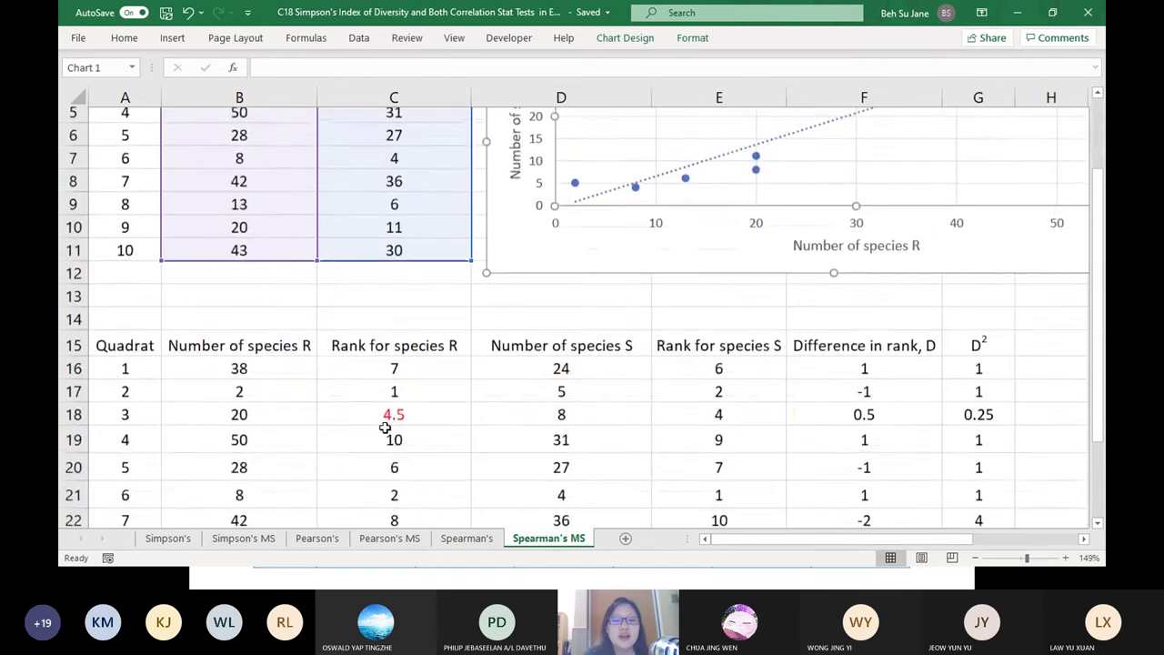
scroll(385, 427, down, 2)
scroll(605, 382, down, 1)
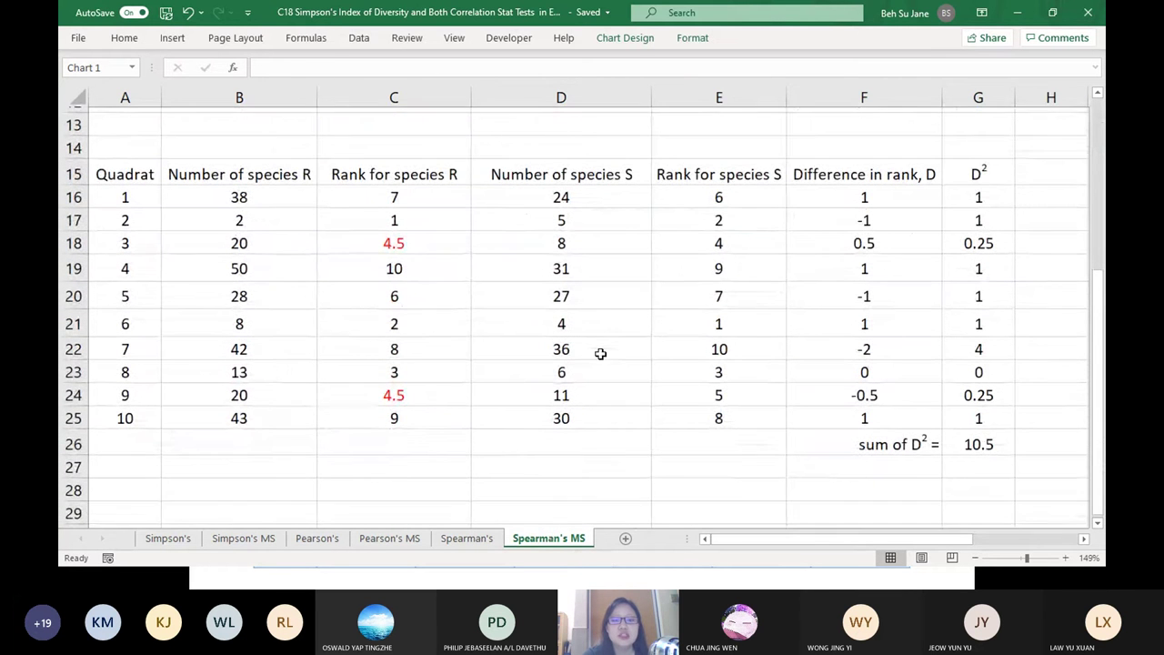
click(768, 211)
click(455, 193)
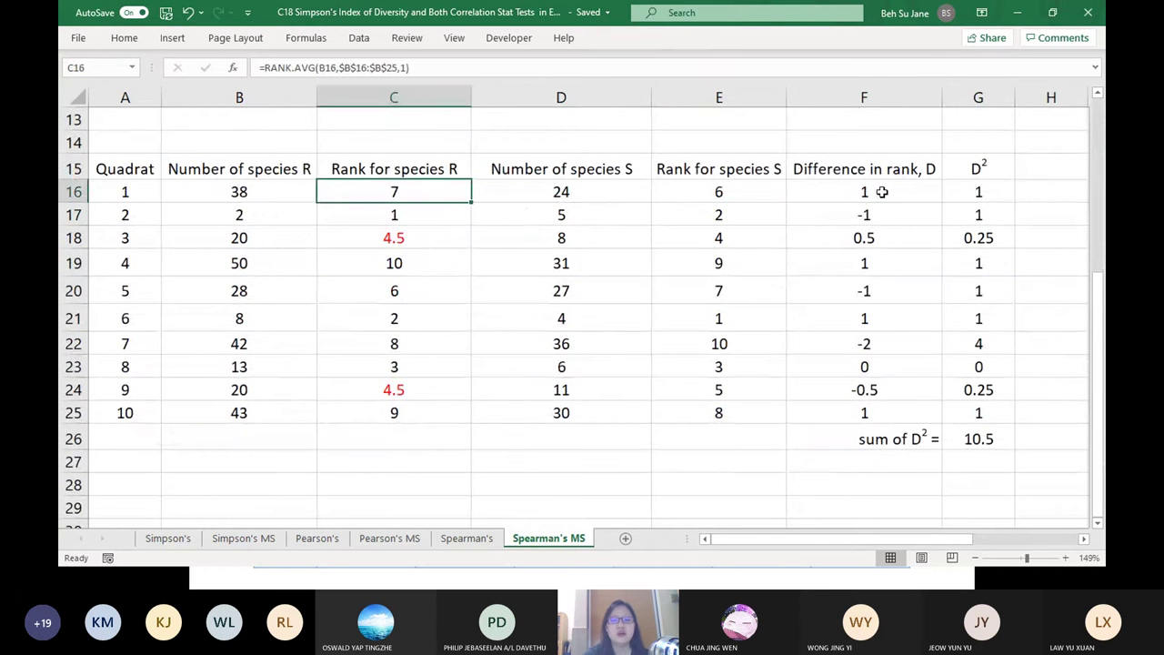
click(856, 174)
click(725, 209)
click(730, 189)
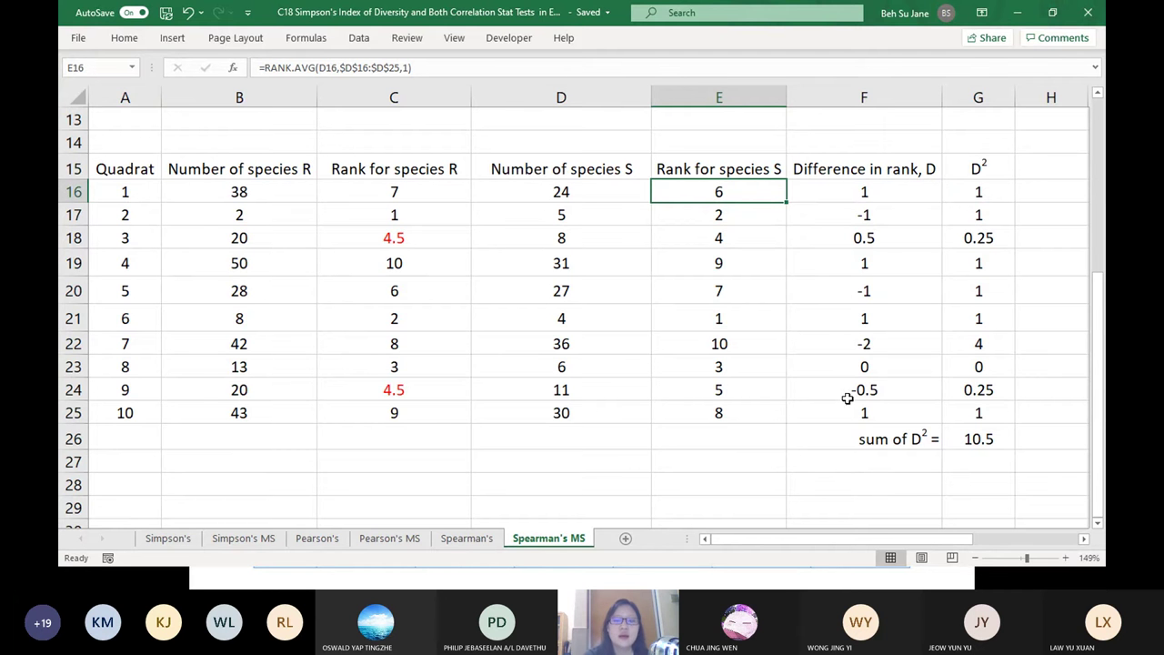
- On the Spearman's sheet, enter =C15-E15 in F15 to calculate the first rank difference D
click(468, 538)
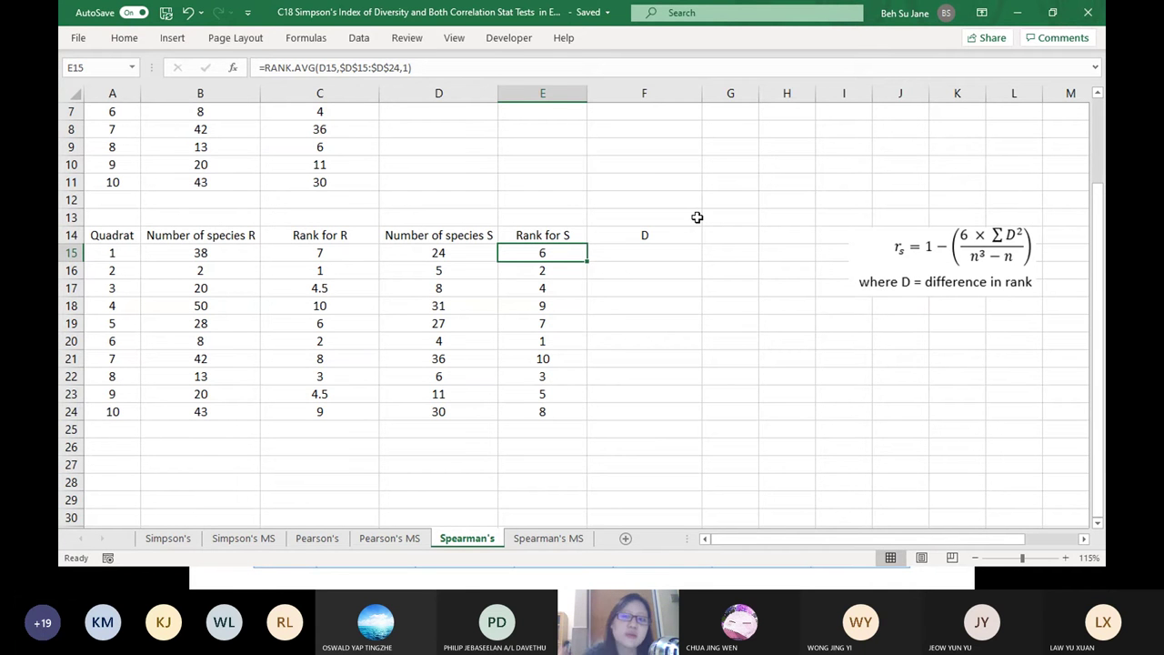
click(651, 252)
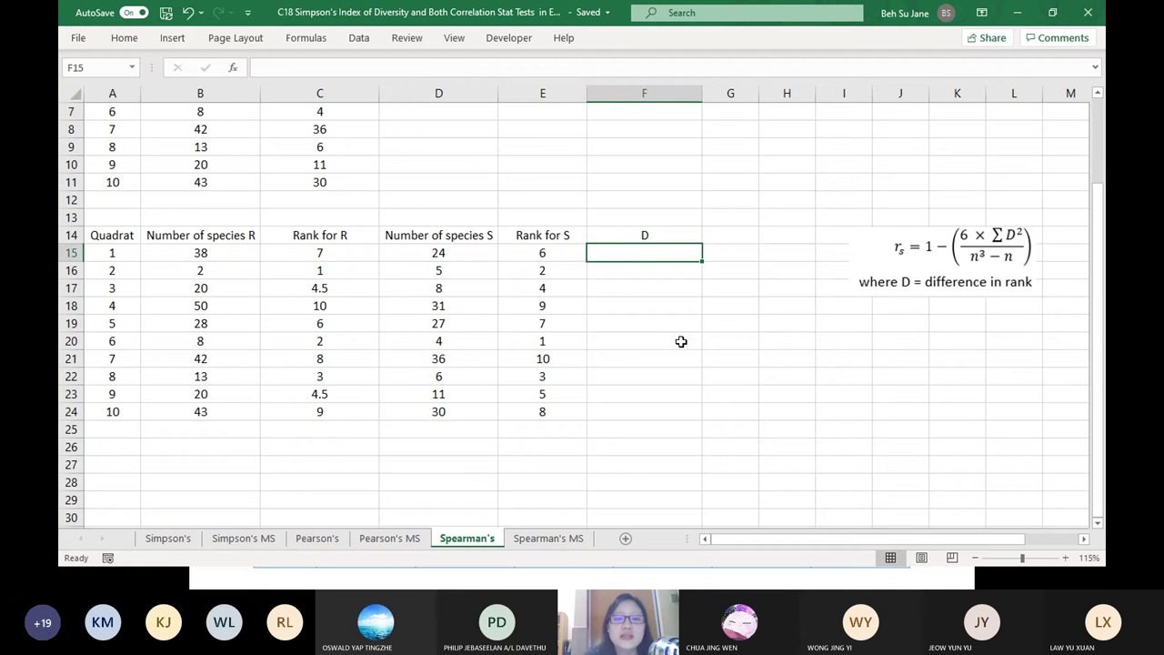
text(=)
click(341, 252)
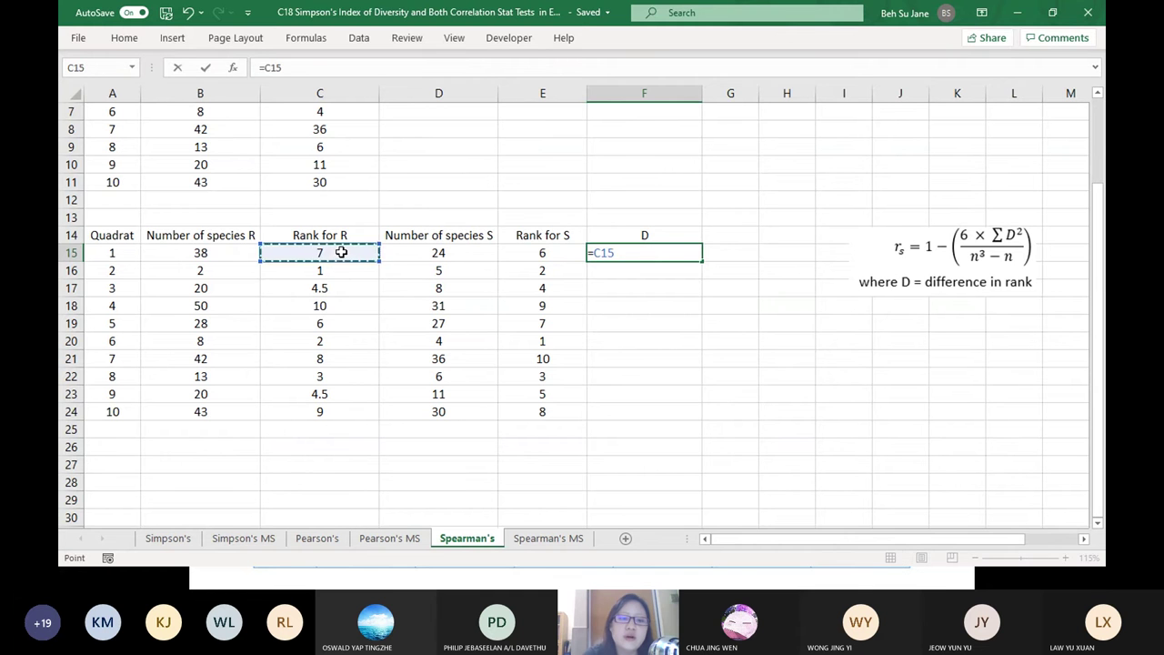
text(-)
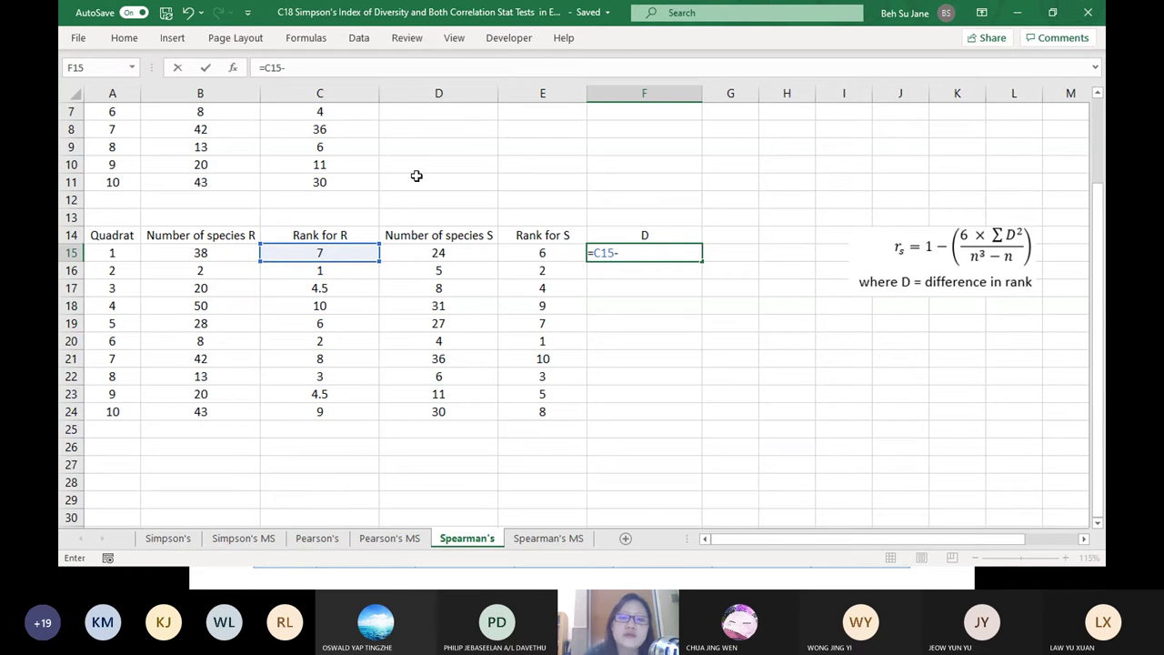
click(557, 254)
key(Return)
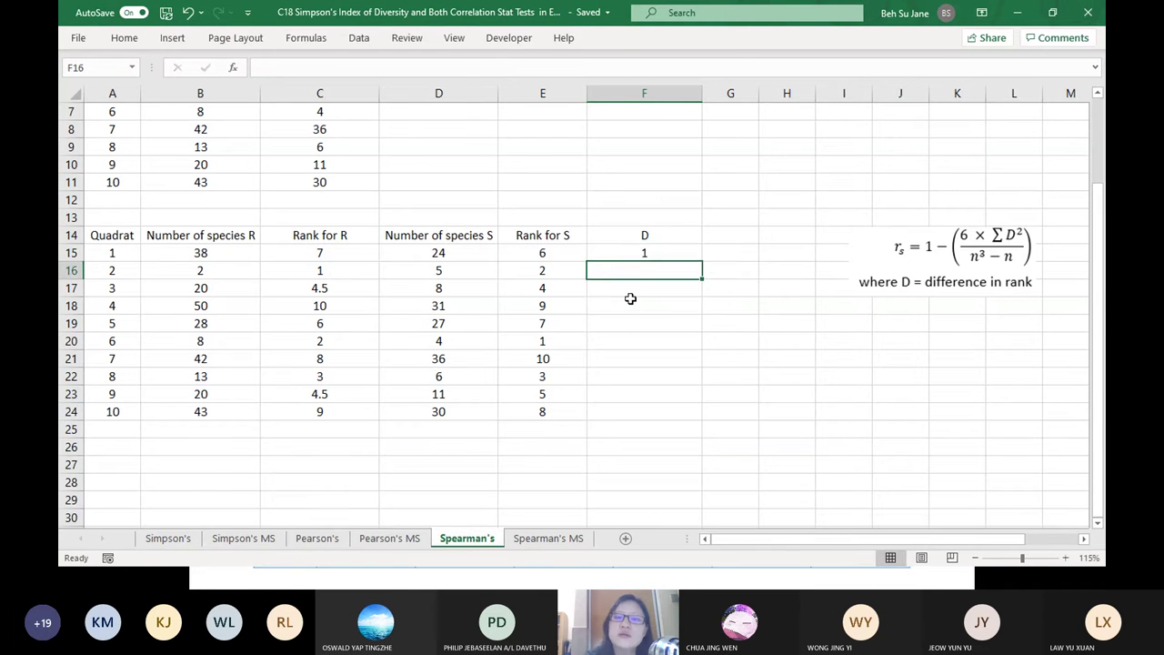
- Fill the rank difference formula from F15 down to F24, check the formula in F16, and narrow column F slightly
click(650, 253)
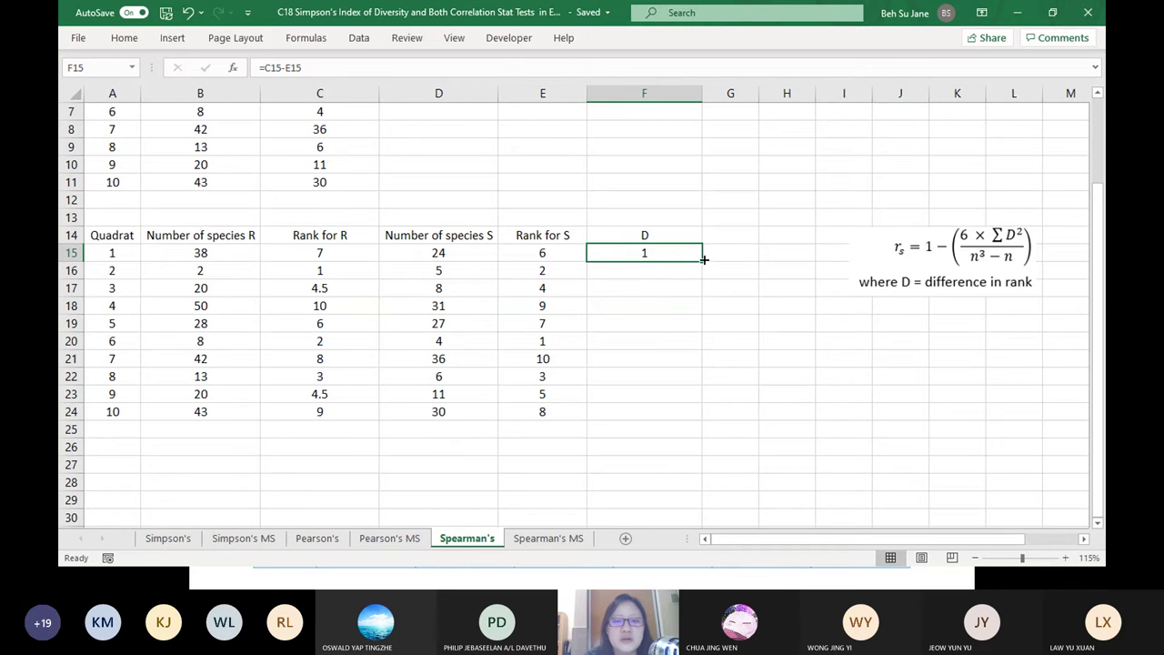
drag(703, 259, 680, 414)
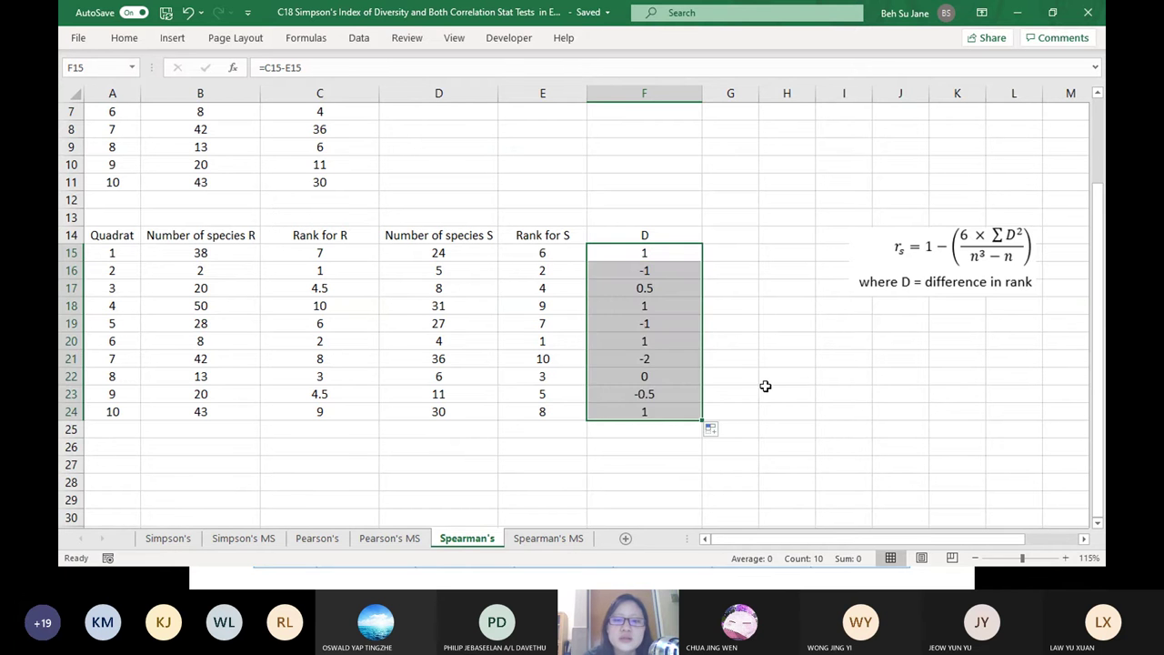
drag(765, 386, 767, 375)
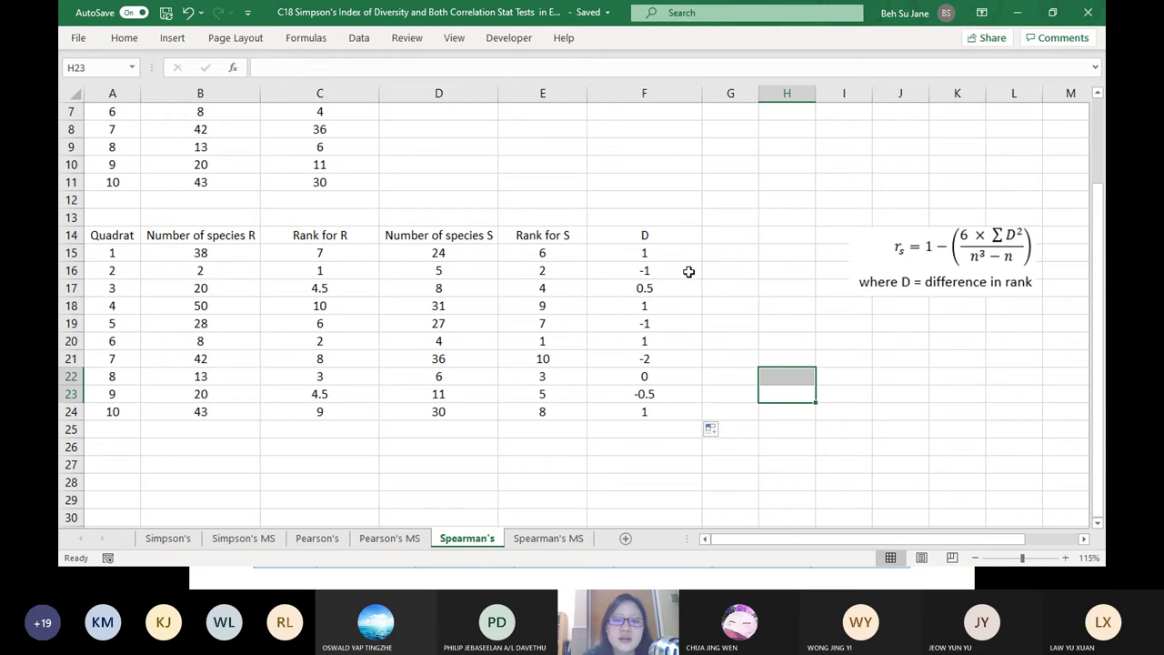
click(645, 271)
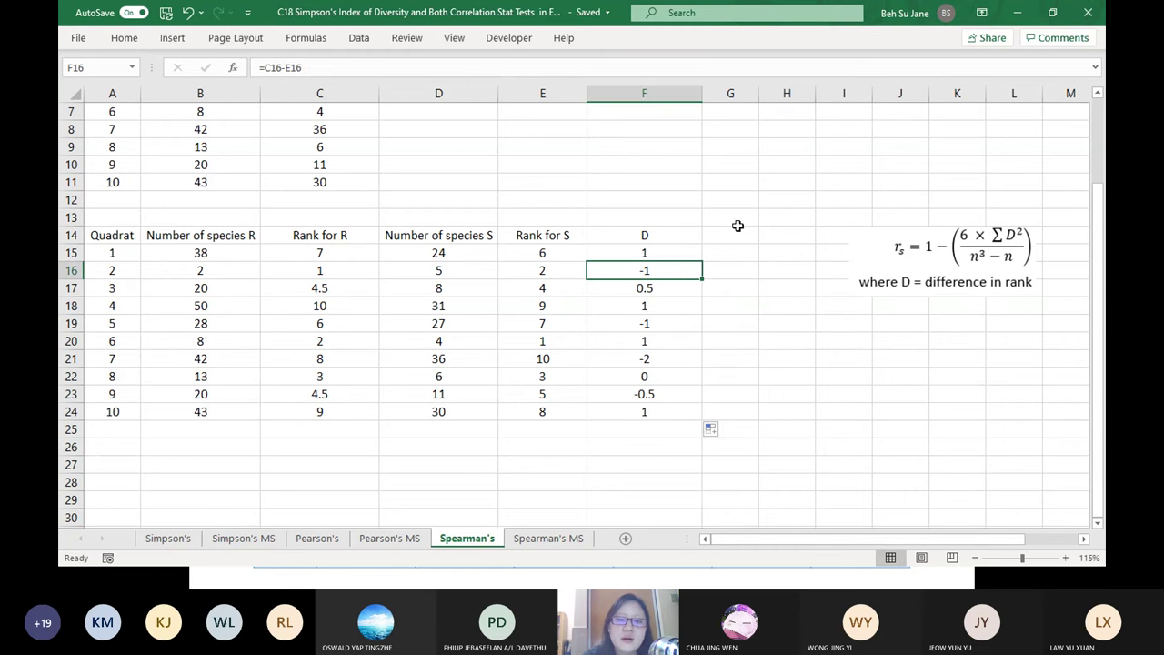
drag(703, 98, 693, 96)
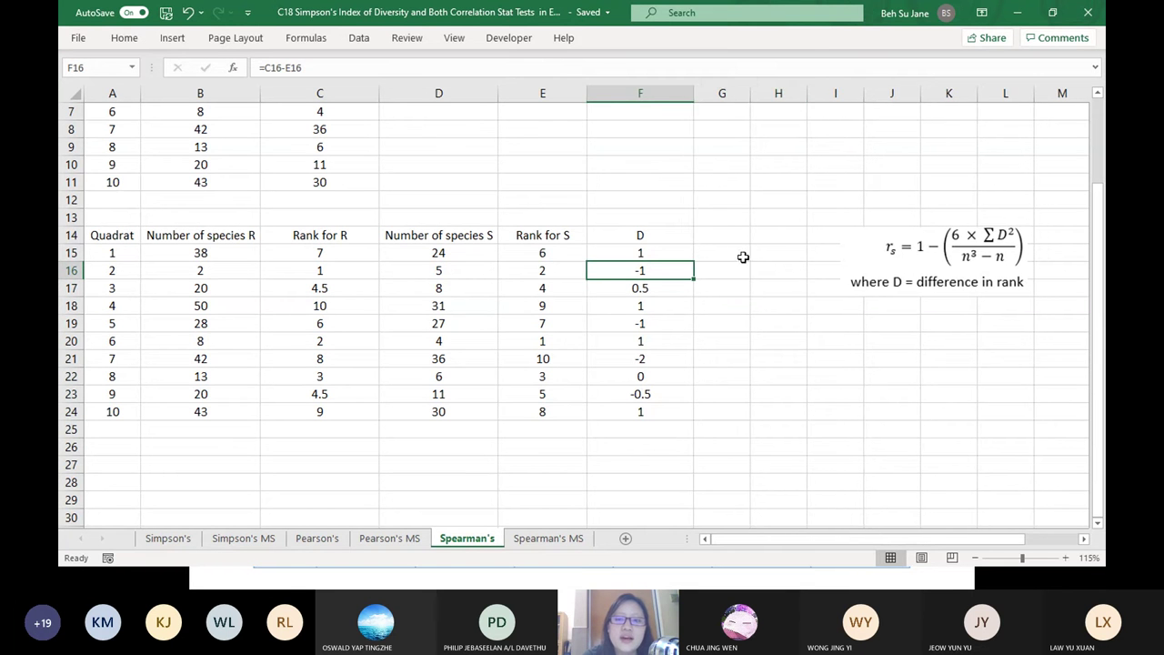
- Add the heading D^2 in G14, beside the D column
click(732, 235)
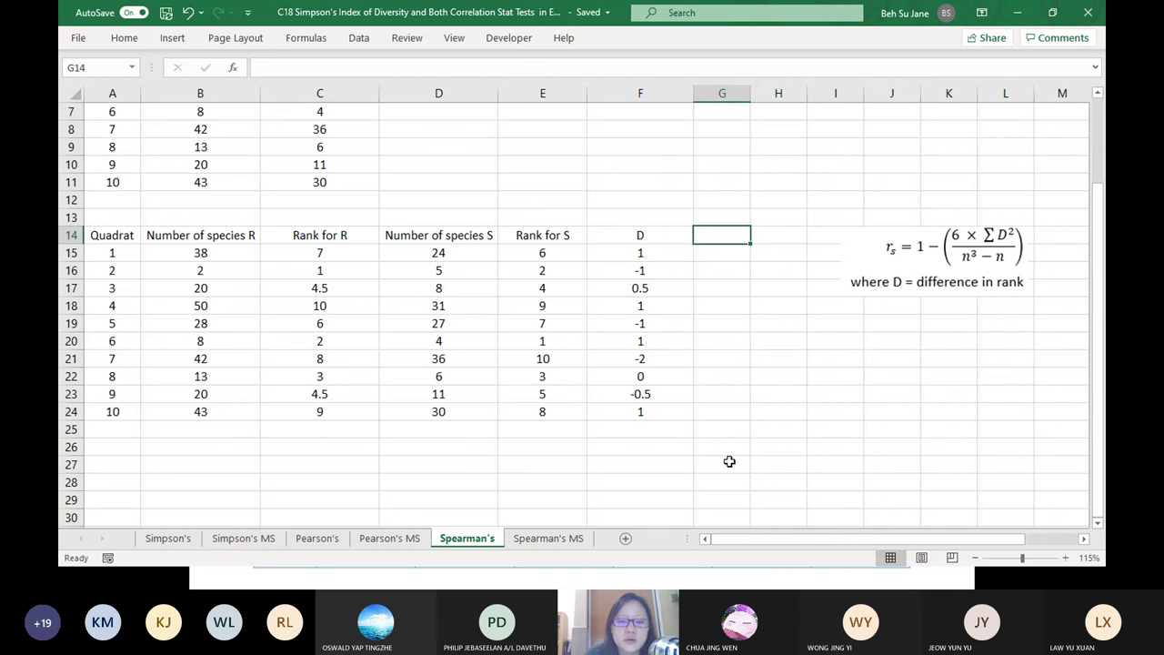
text(D)
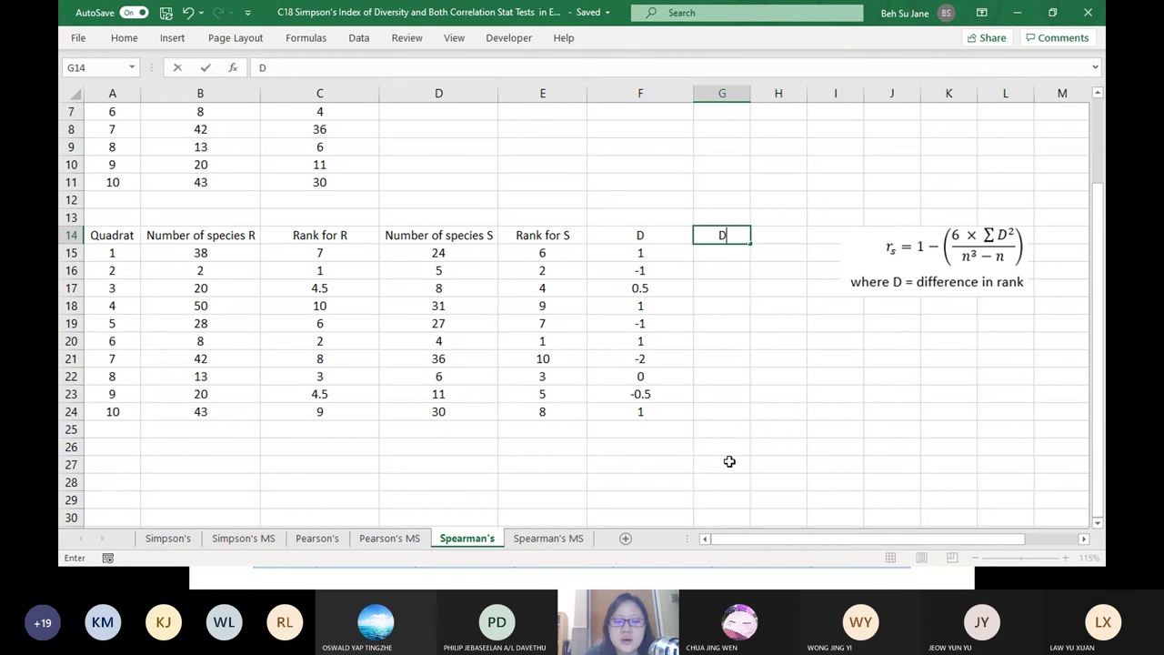
text(^2)
key(Return)
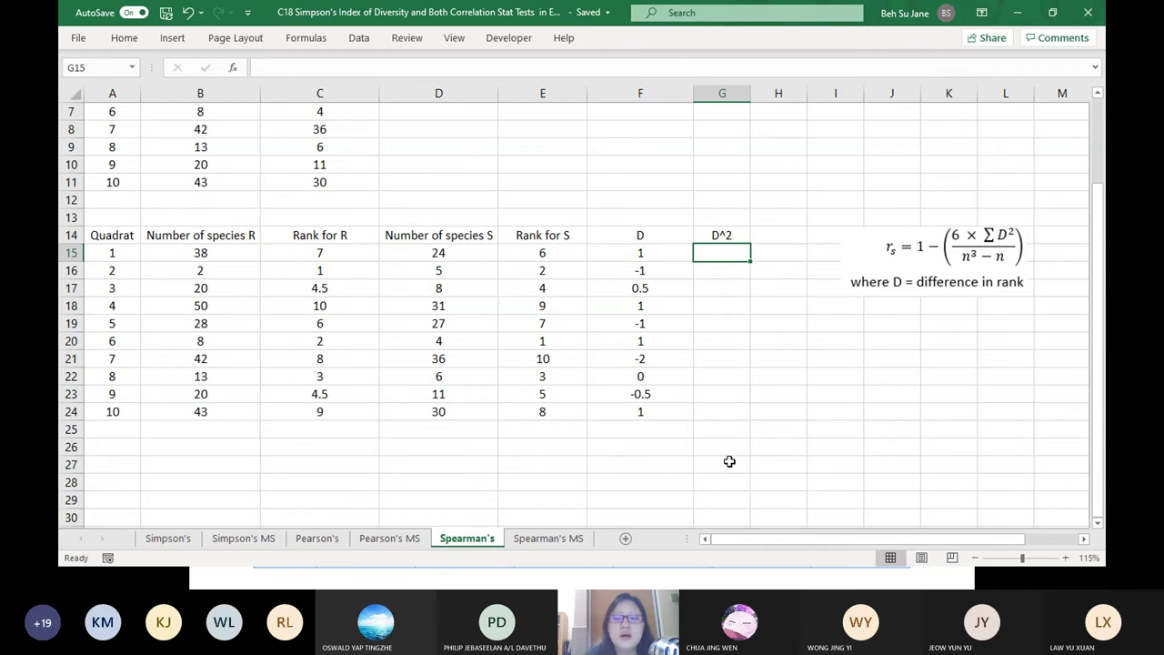
- Square the first rank difference with =F15^2 in G15 and fill the formula down to G24
text(=)
key(Left)
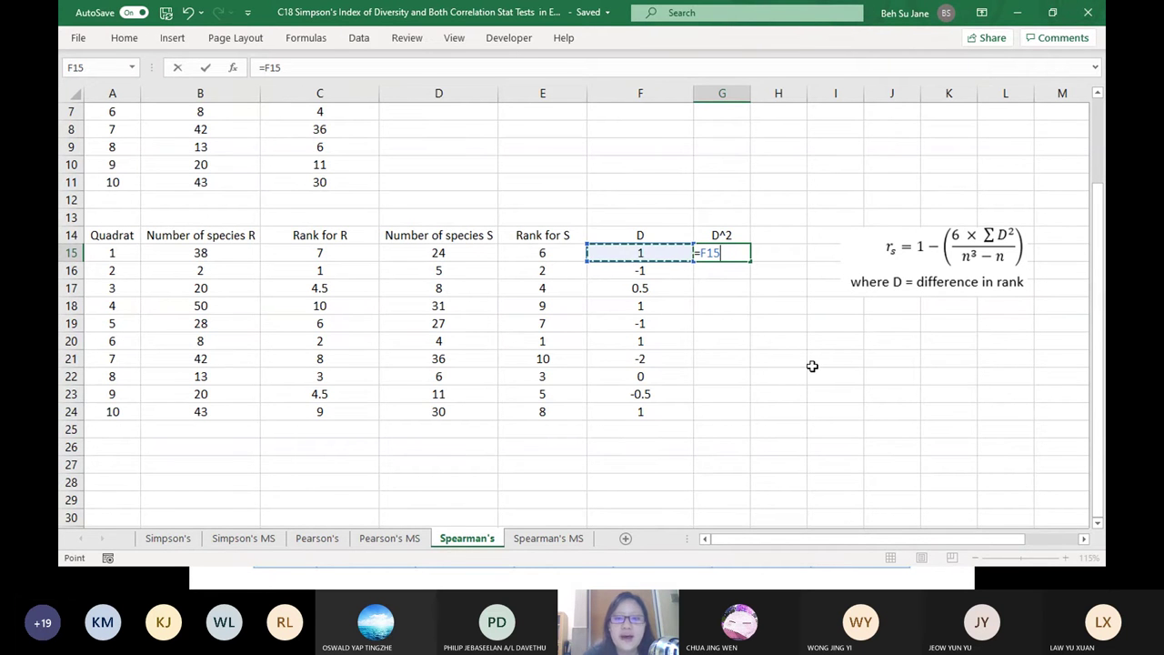
text(^2)
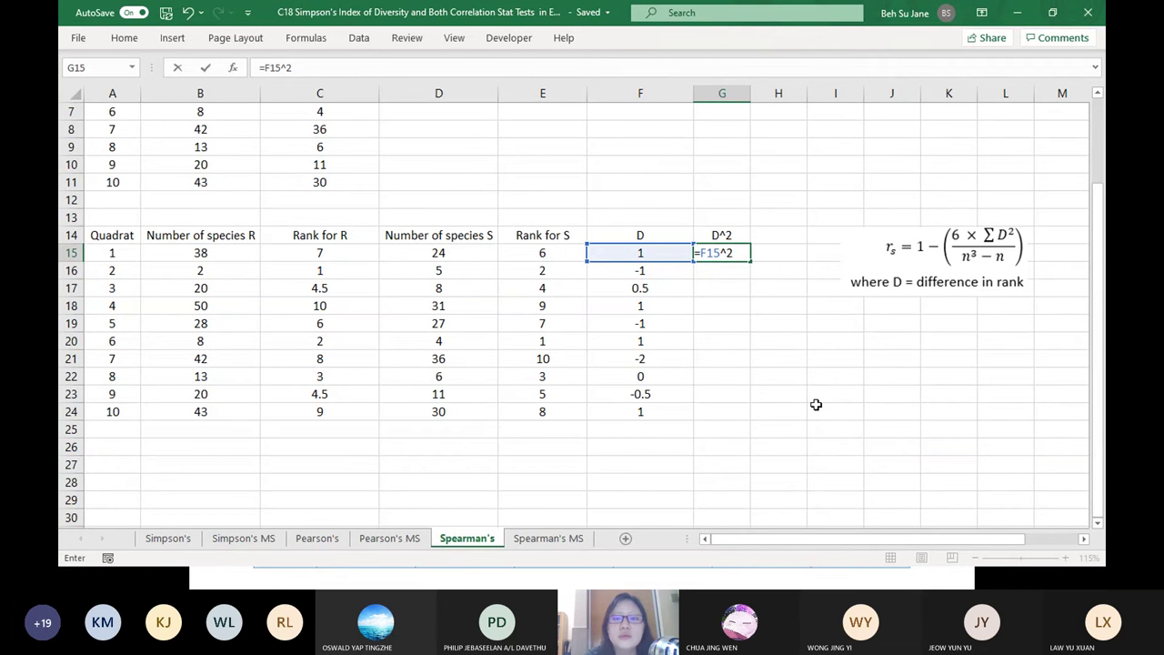
key(Return)
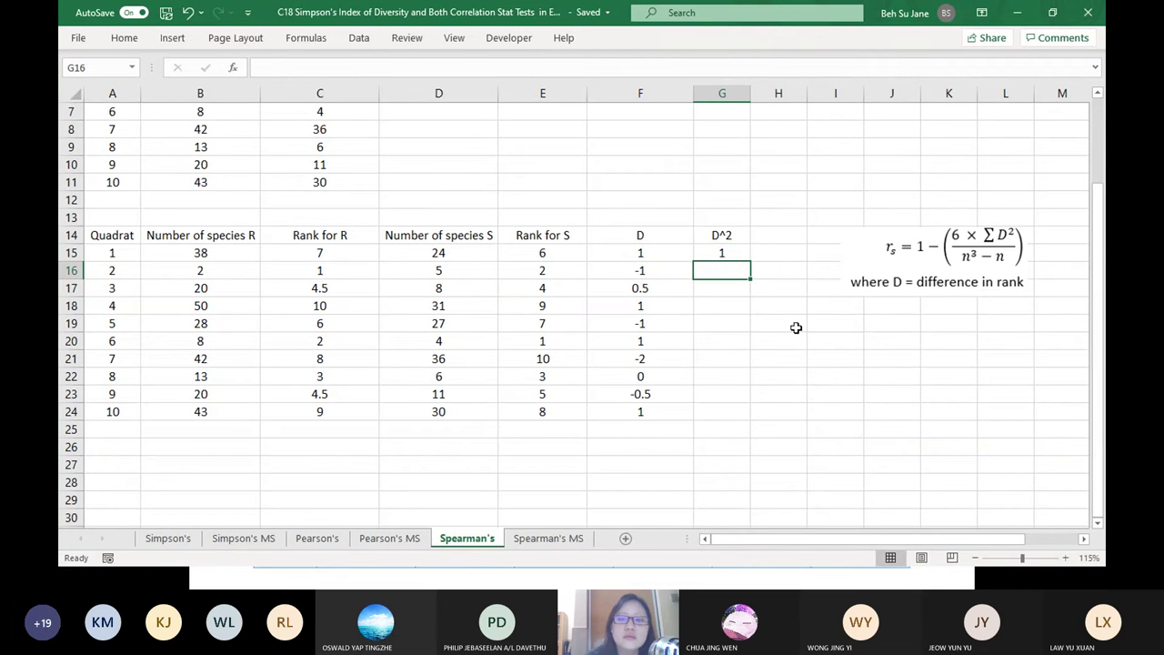
click(742, 257)
drag(754, 264, 748, 415)
click(809, 410)
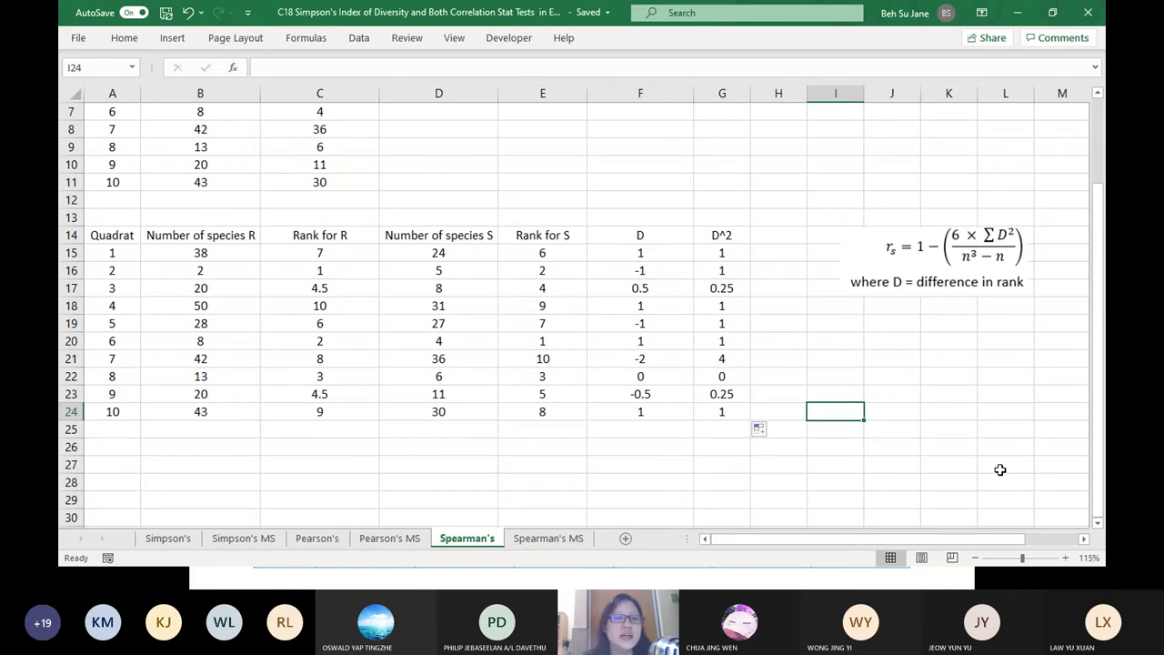
- Format the ranking data in A14:G24 as a table using a Medium style with a black header row
drag(116, 234, 750, 415)
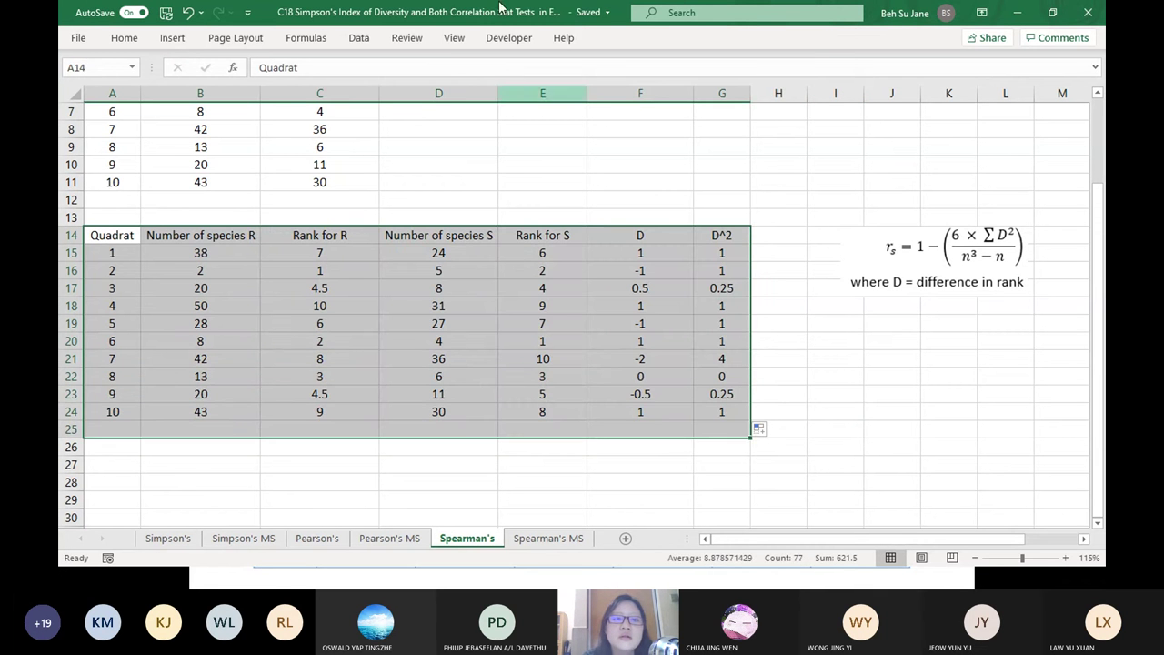
click(560, 411)
drag(117, 234, 741, 414)
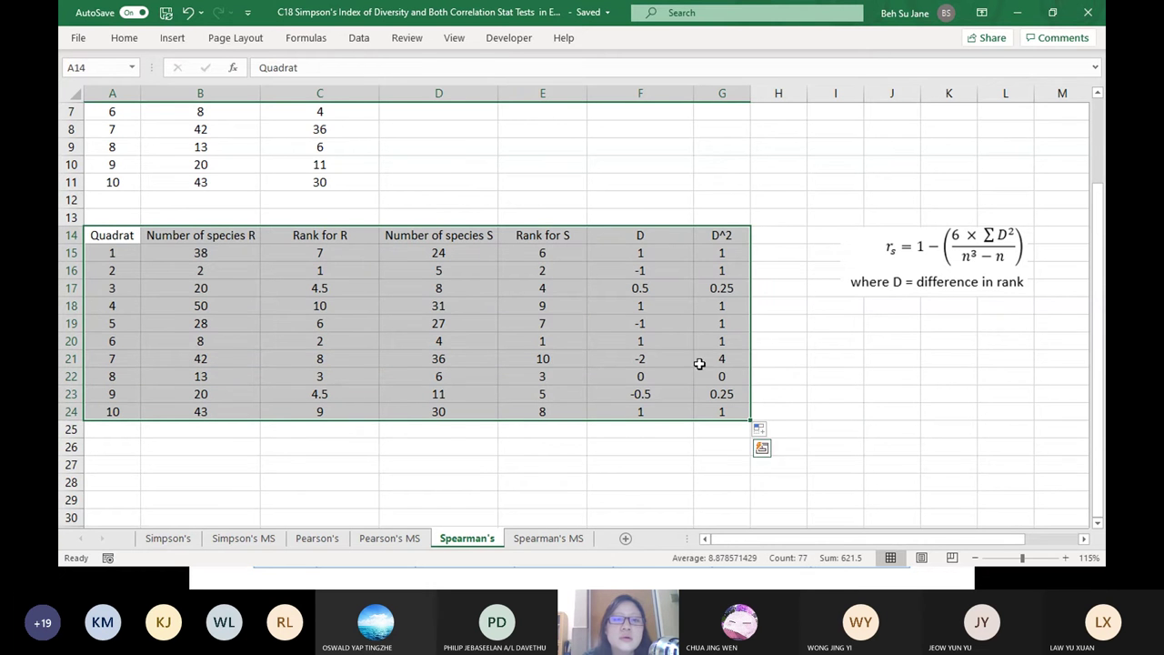
click(124, 39)
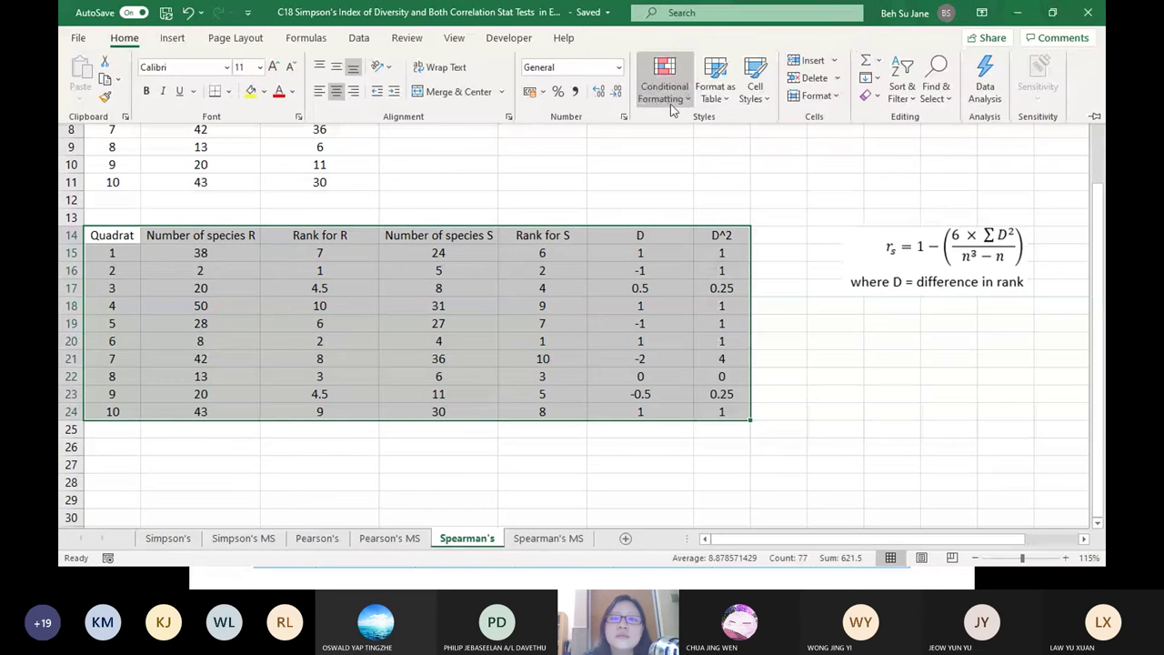
click(714, 80)
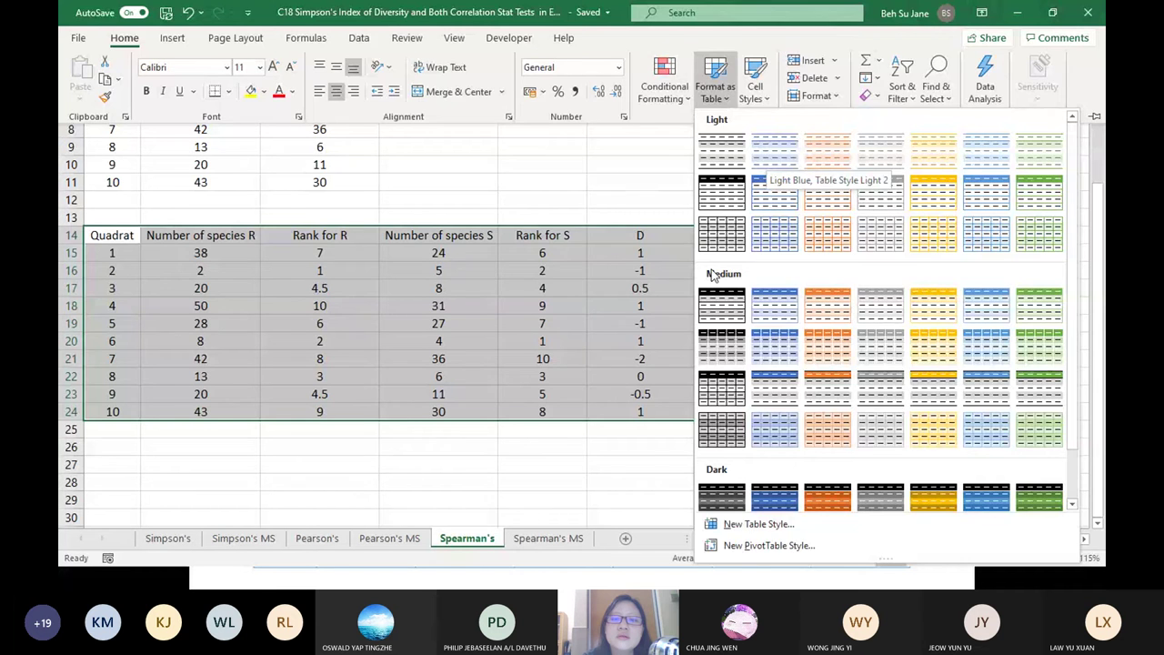
click(721, 304)
click(831, 337)
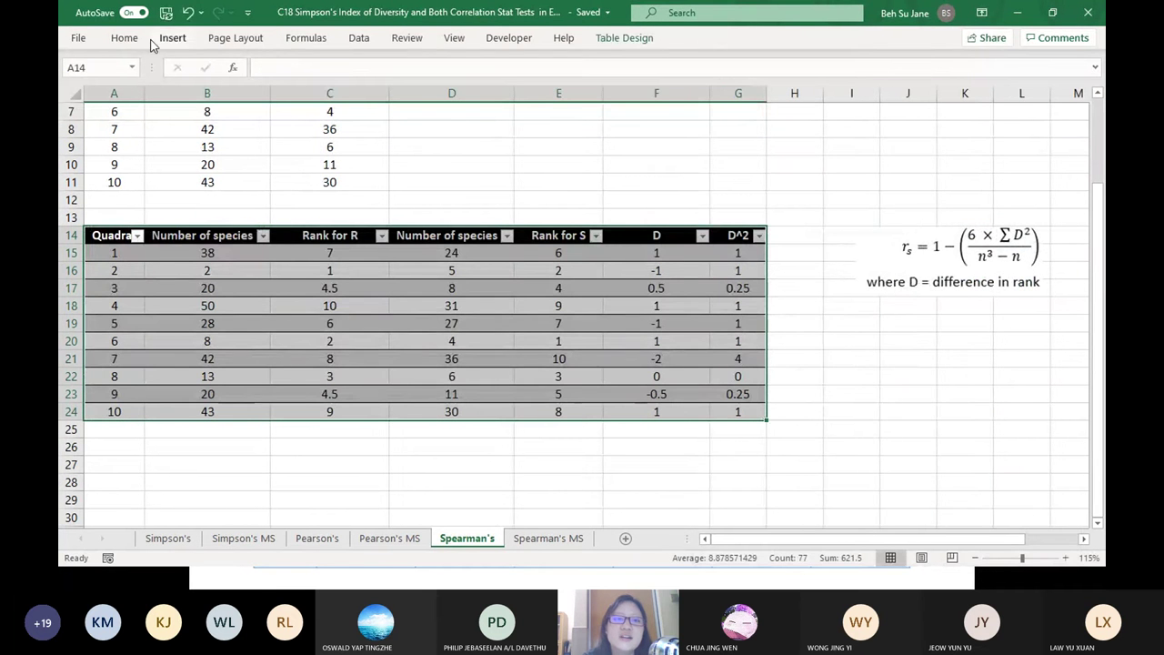
- Change the ranking table's style to the yellow banded design with yellow borders
click(649, 42)
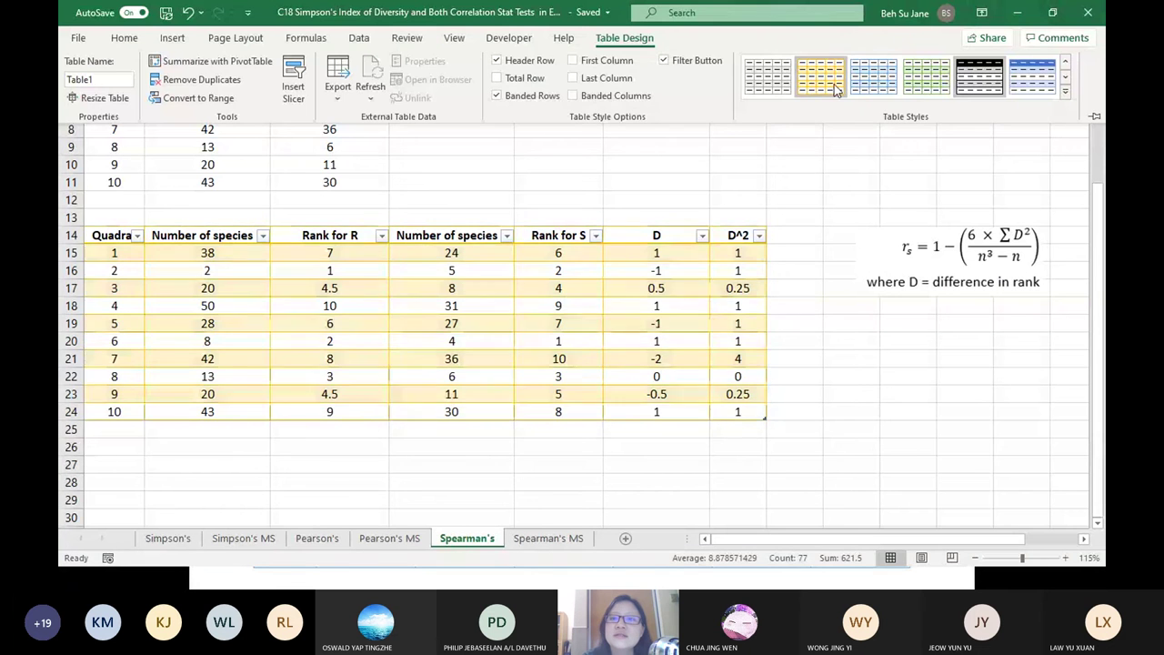
click(835, 88)
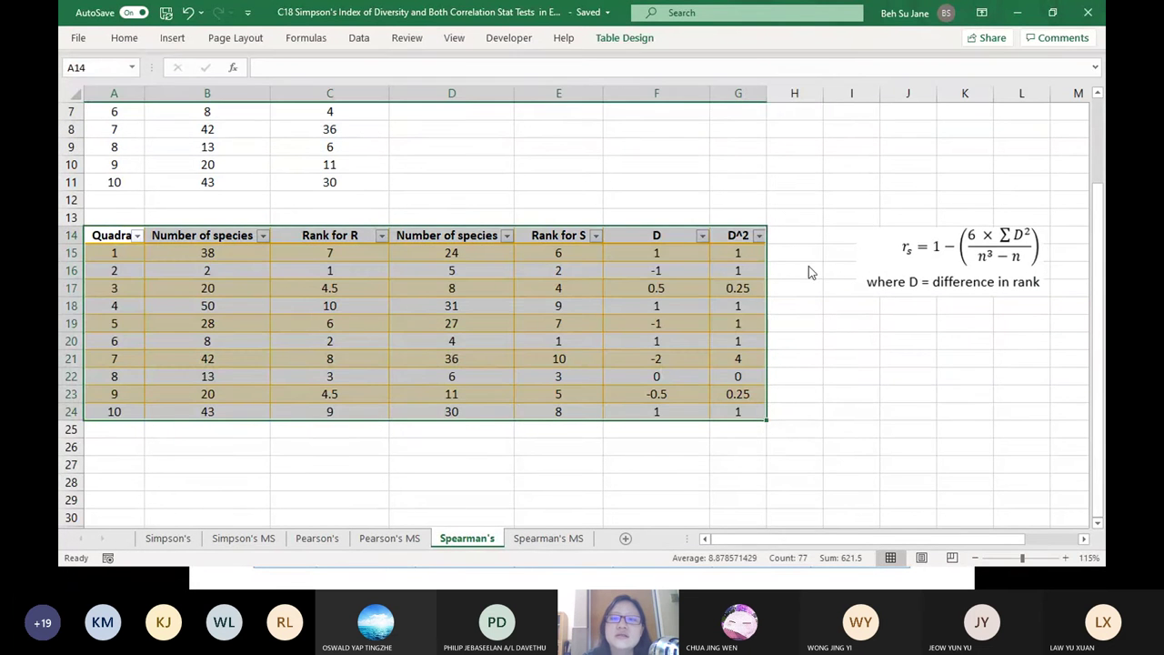
click(808, 266)
- Widen columns G and A slightly so the table headings fit beside their filter buttons
drag(767, 93, 775, 92)
click(889, 224)
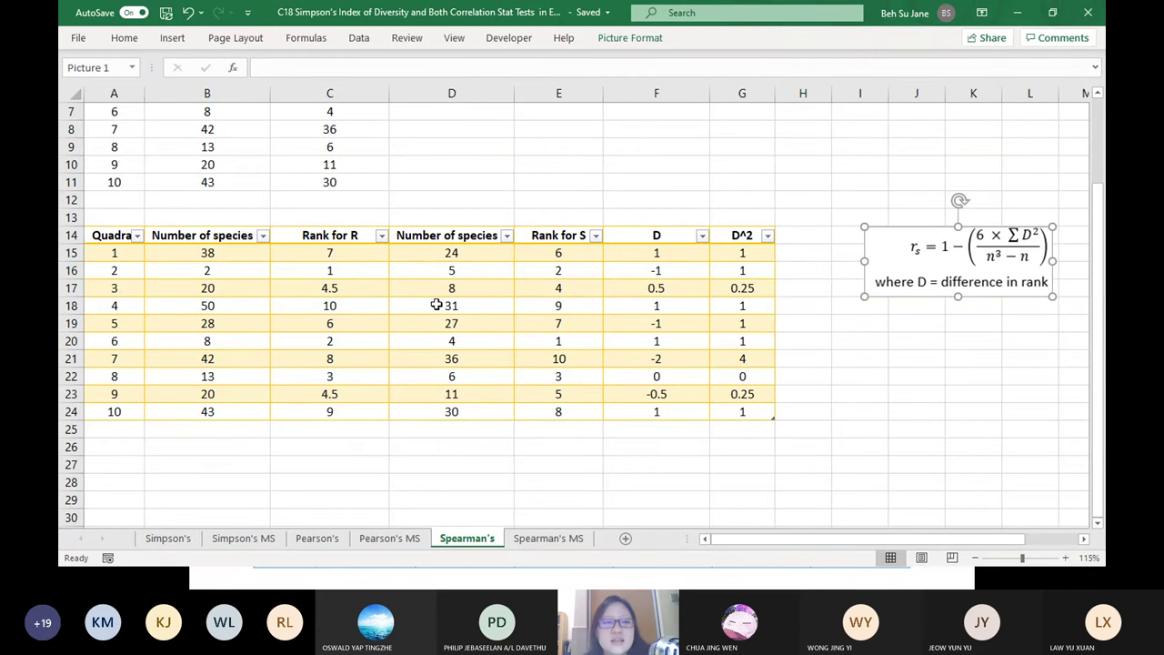
drag(150, 93, 159, 92)
click(812, 305)
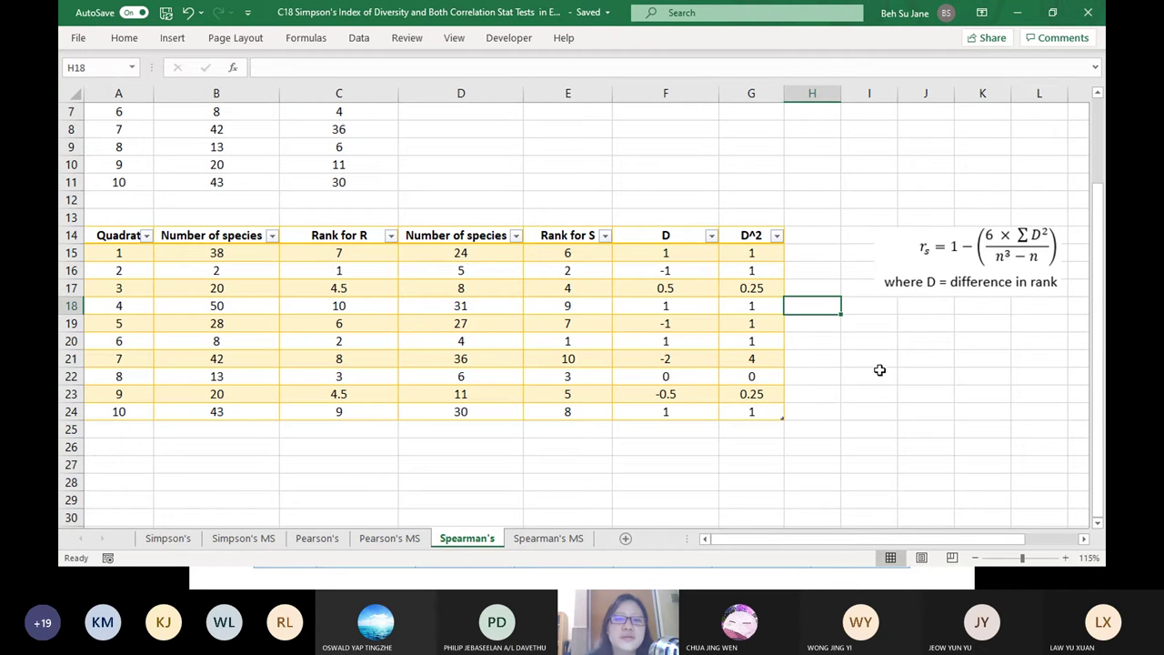
click(866, 359)
scroll(855, 395, down, 1)
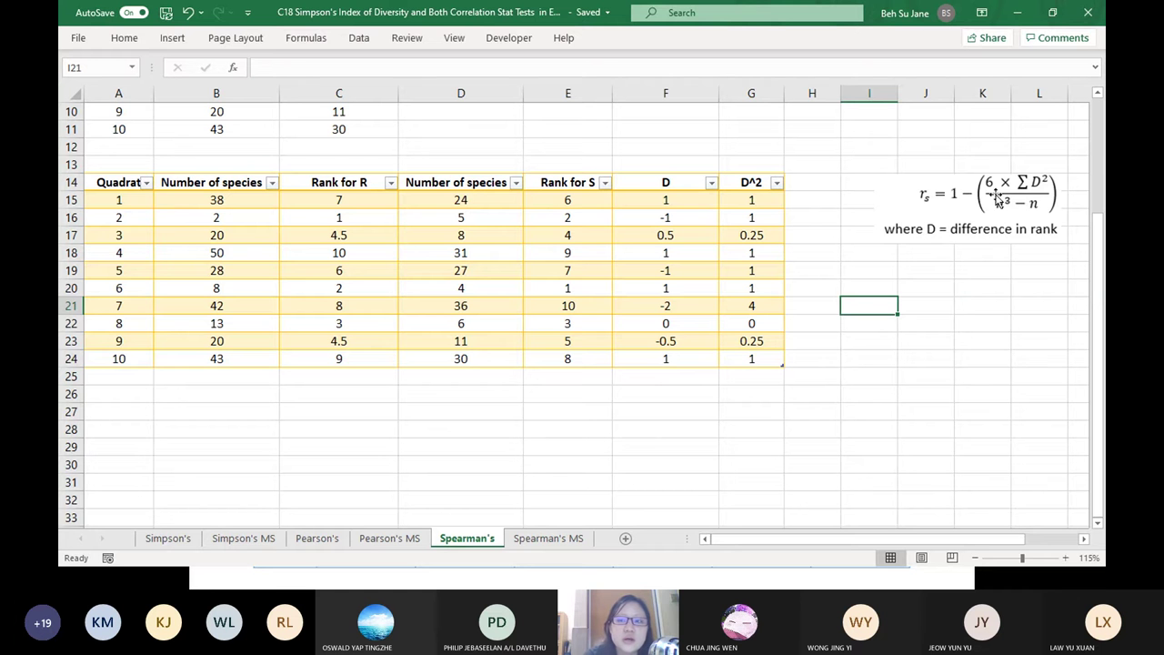
click(751, 394)
text(=)
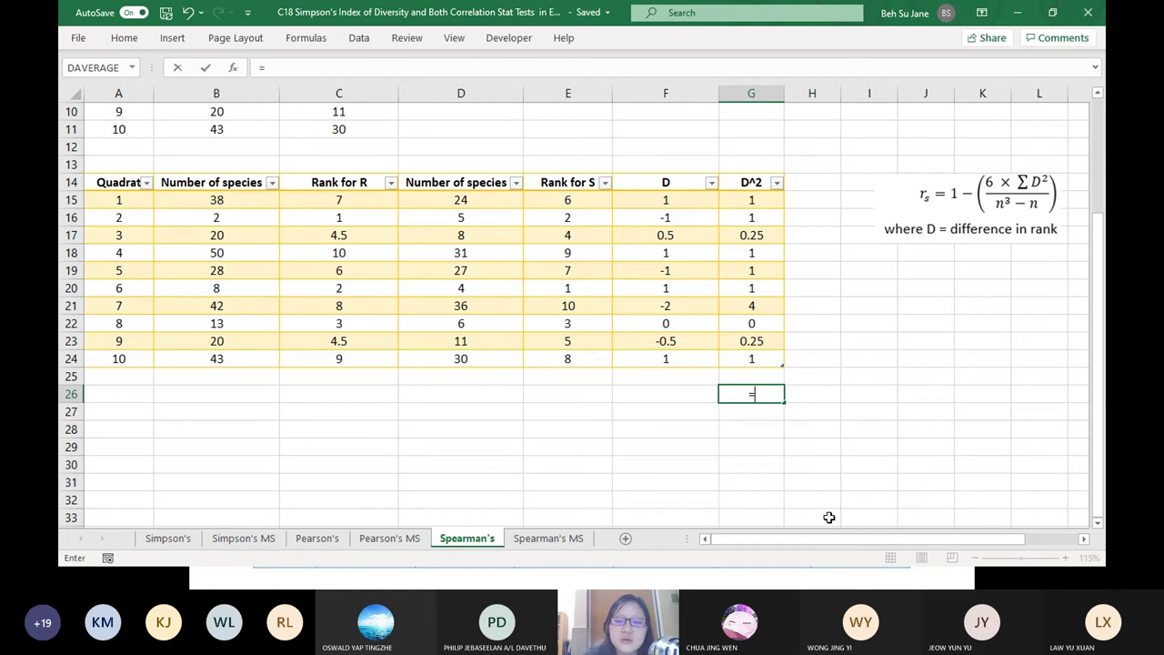
text(sum)
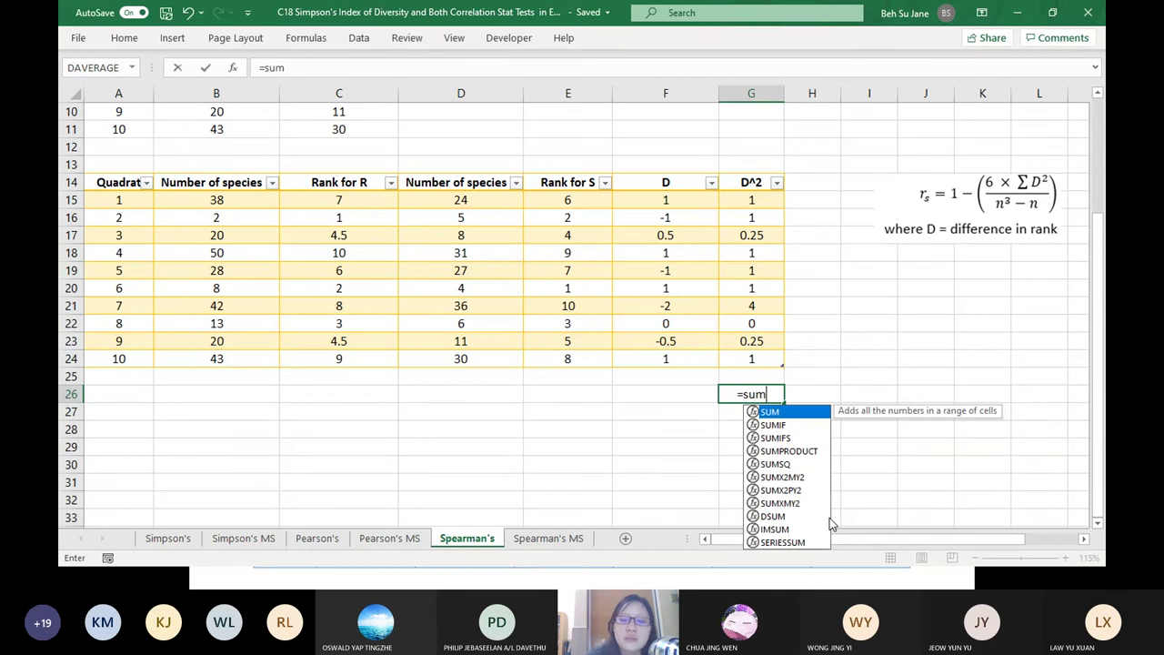
text(()
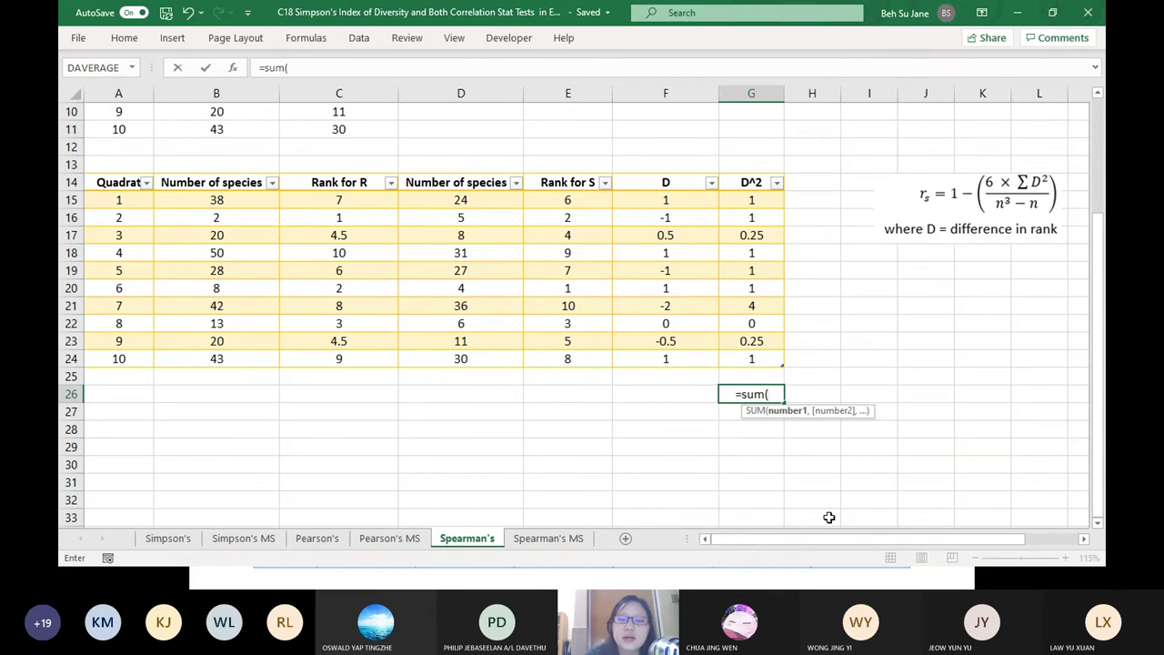
drag(764, 199, 766, 366)
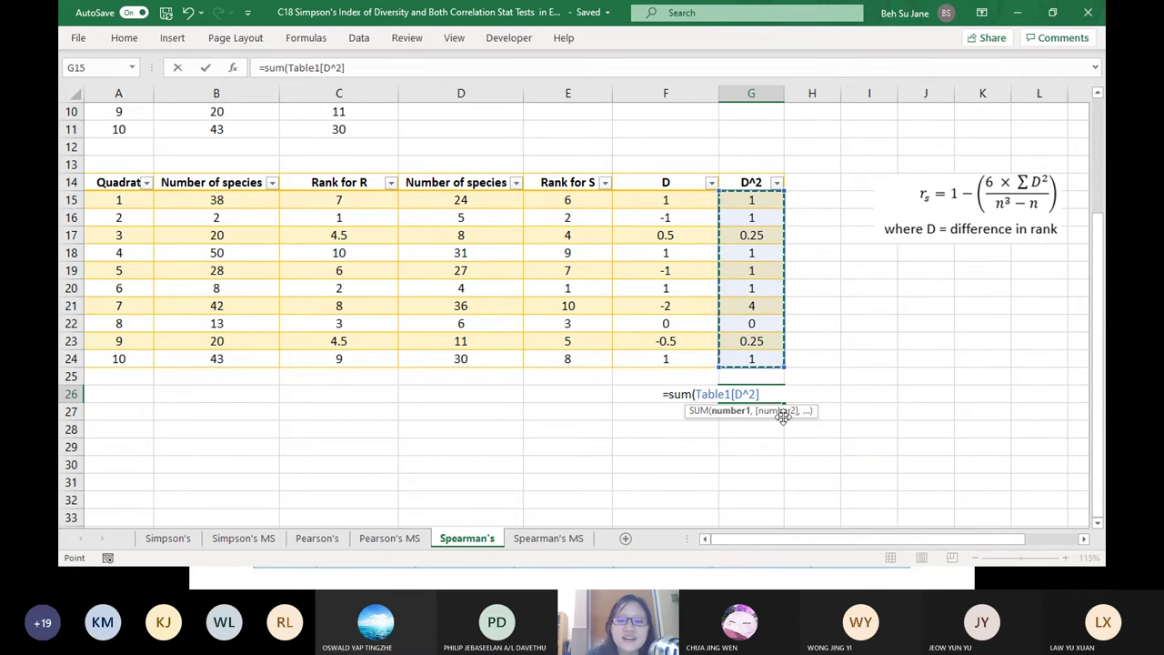
click(850, 359)
key(Escape)
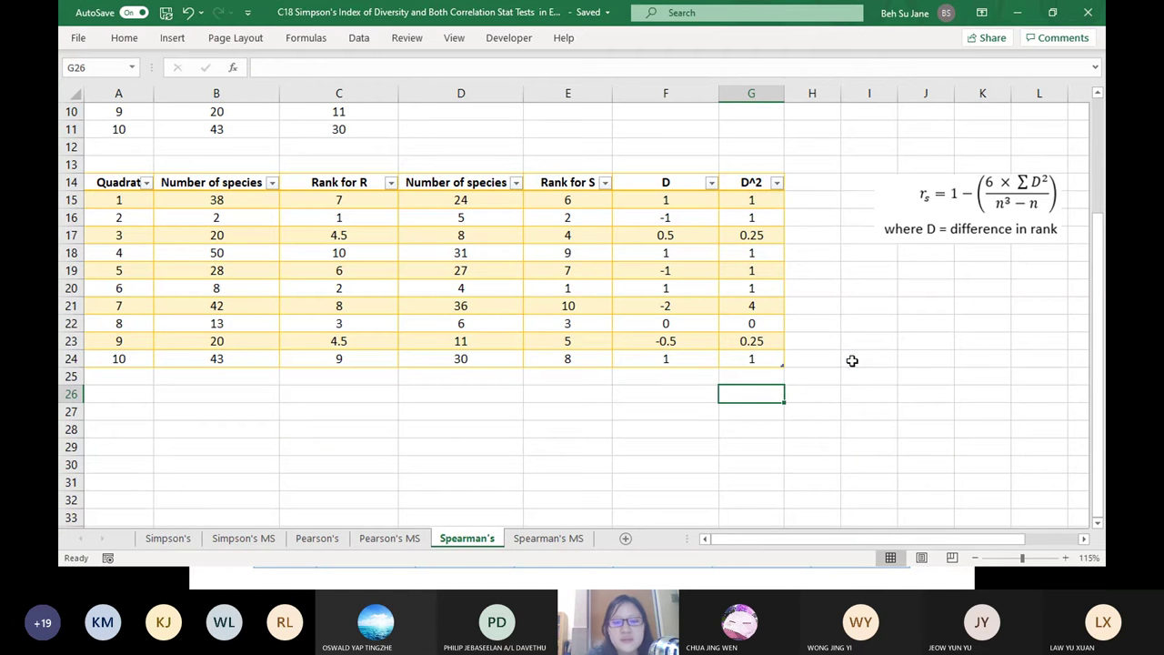
- Undo the column widening, the yellow style and the table formatting, back to the plain cell range
key(ctrl+z)
key(ctrl+z)
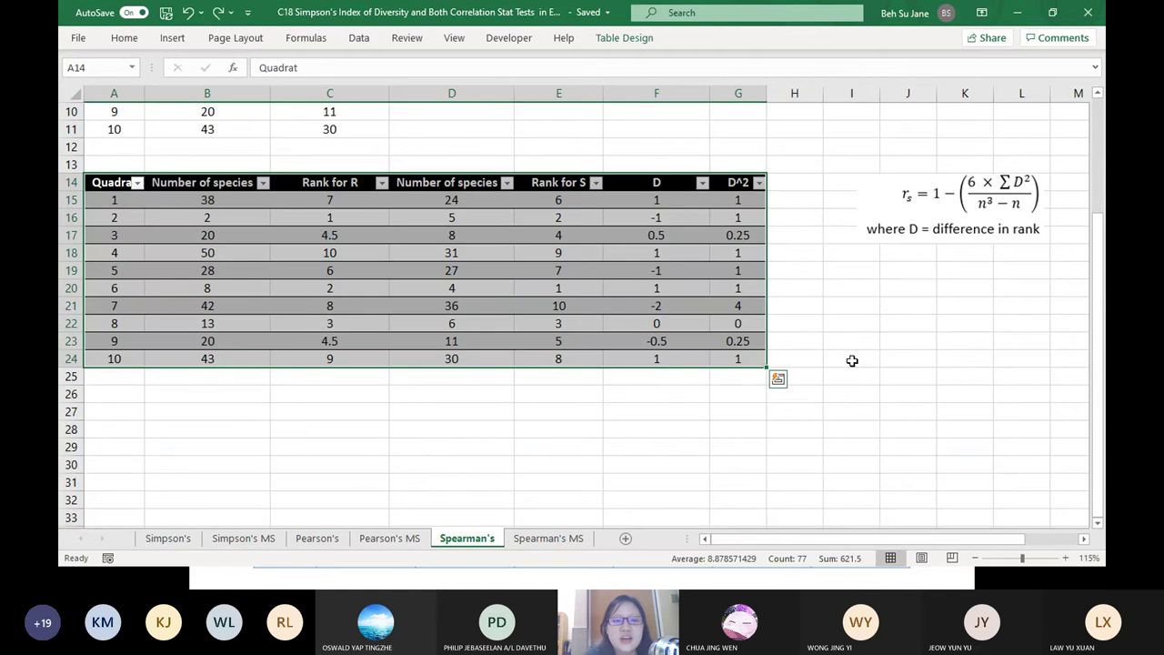
key(ctrl+z)
click(859, 346)
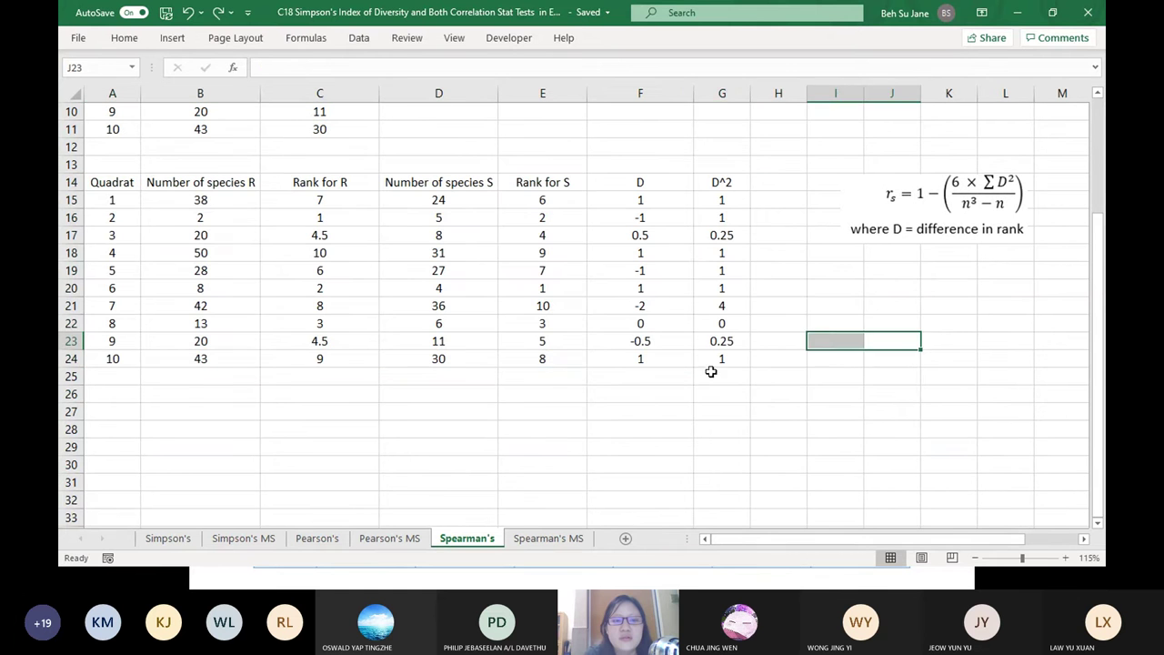
- Calculate the sum of the D^2 values G15:G24 in cell G26 with the SUM function
click(714, 393)
text(=sum)
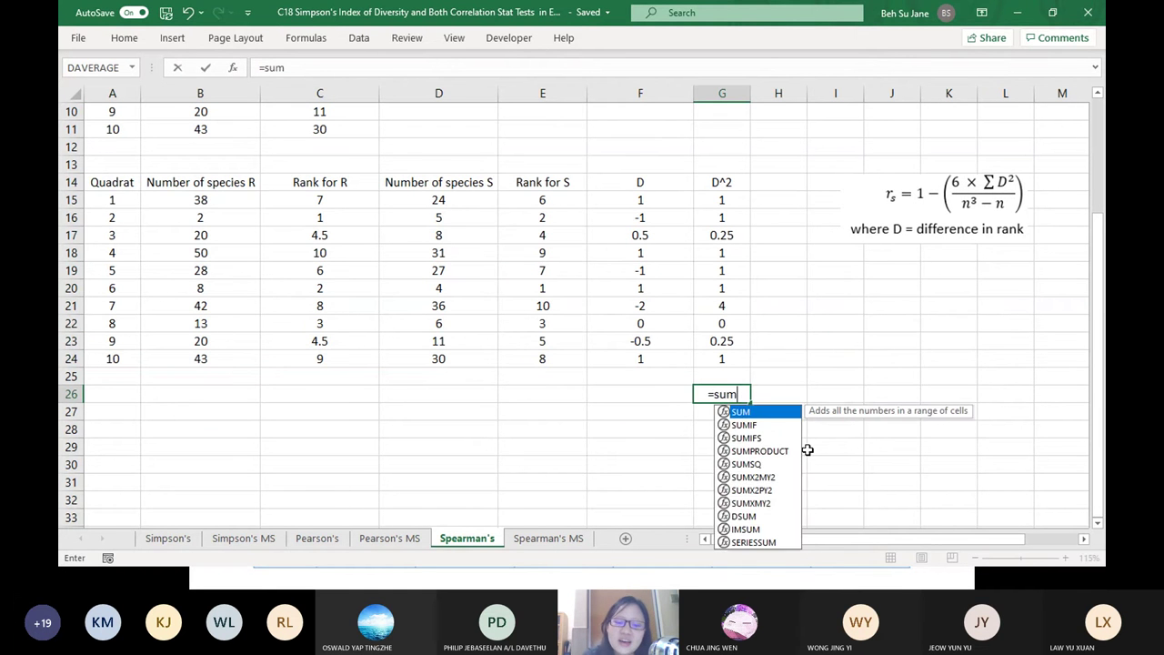
key(Tab)
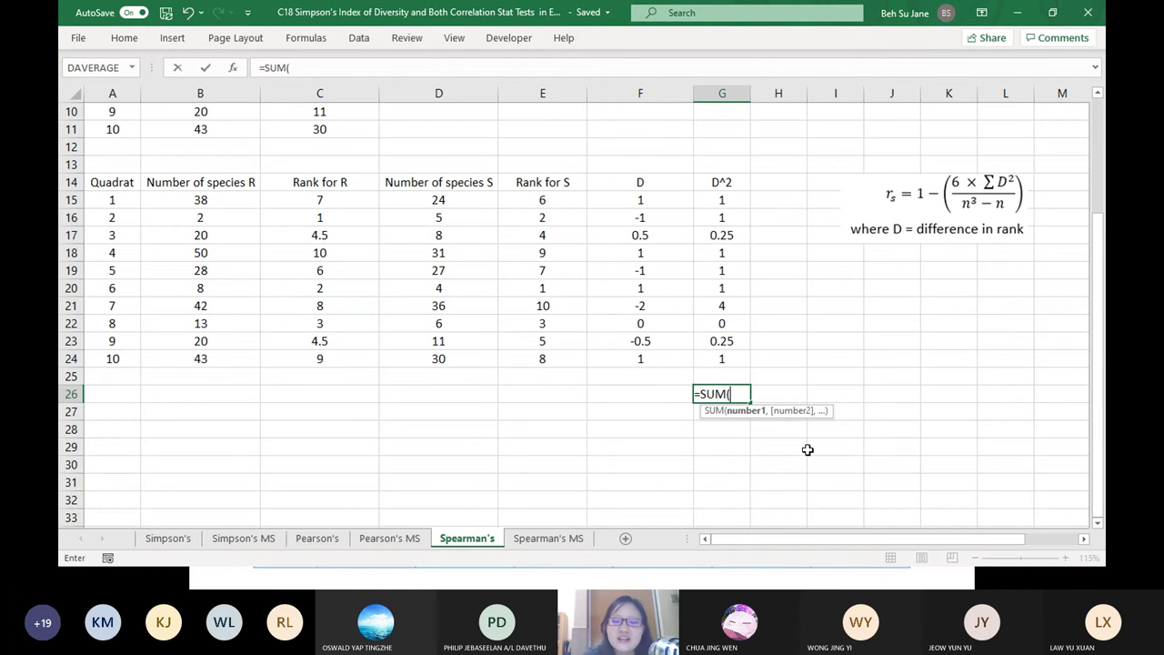
text(()
key(BackSpace)
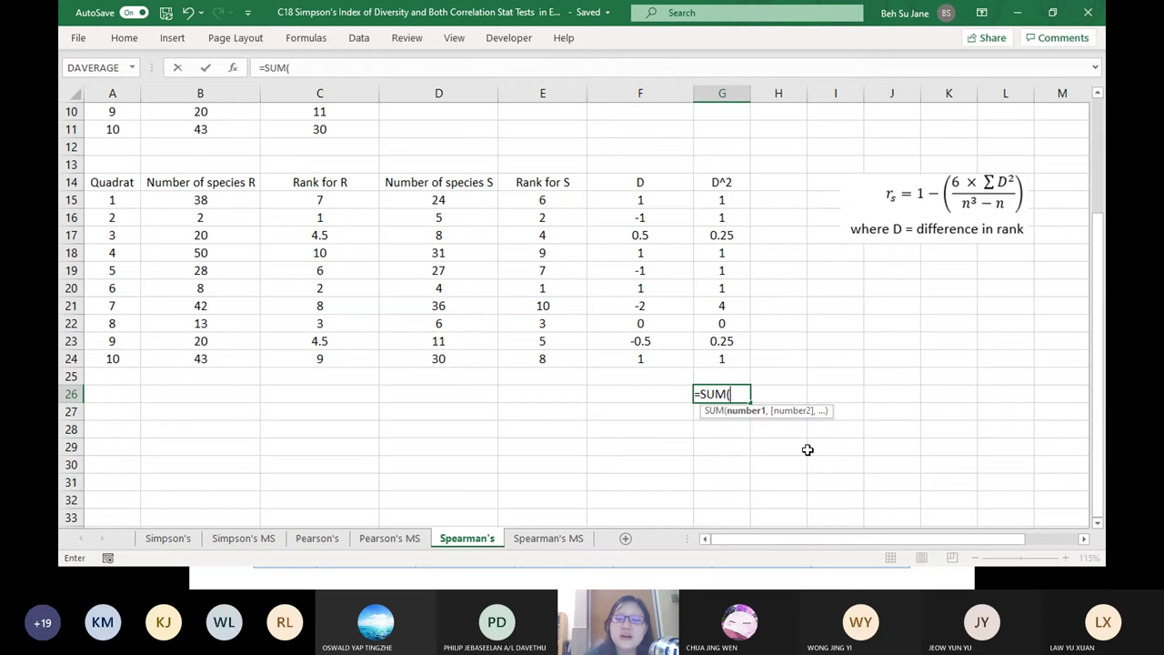
drag(728, 198, 725, 357)
key(Return)
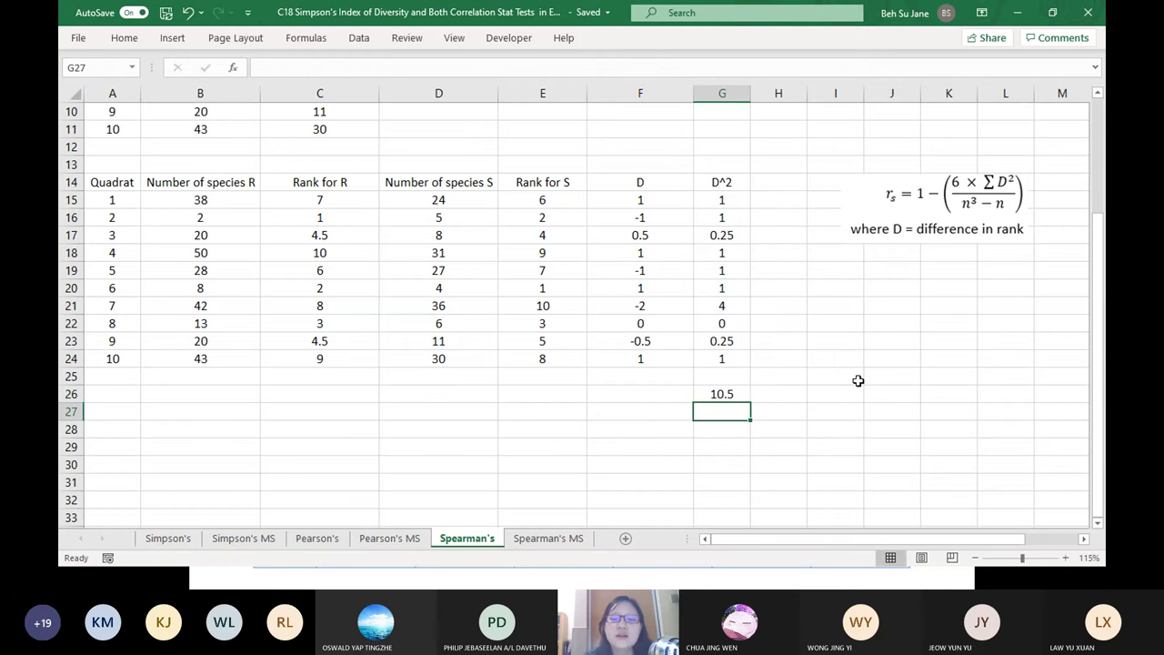
- Label the total by entering "sum of D^2" in cell F26
key(Up)
key(Left)
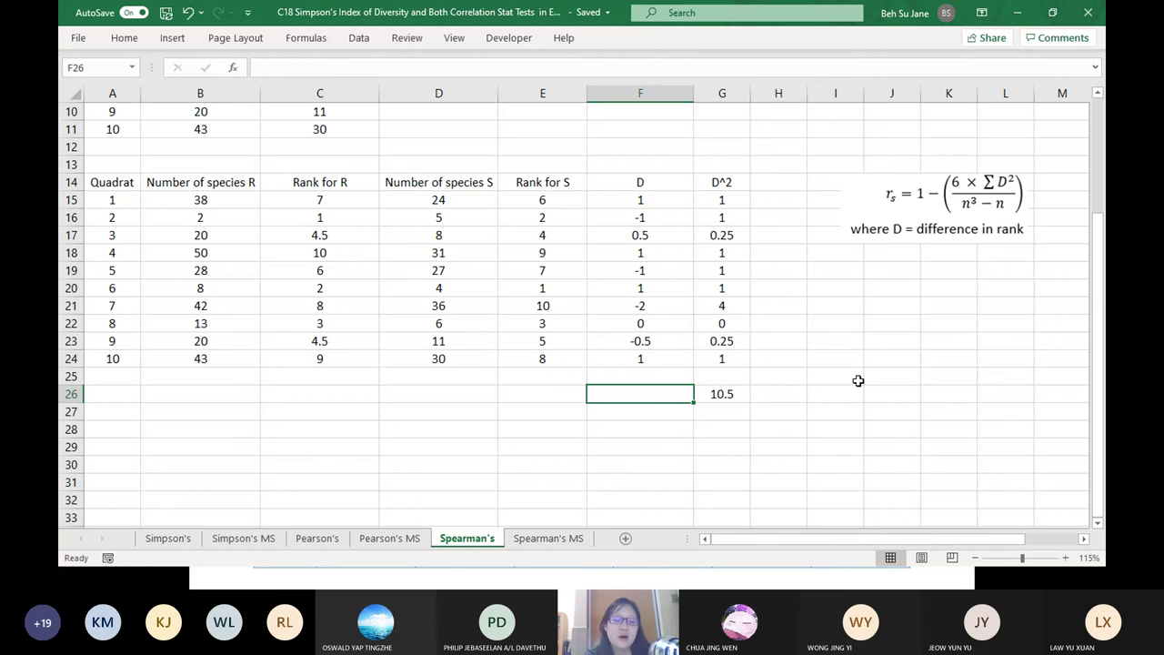
text(sum of D)
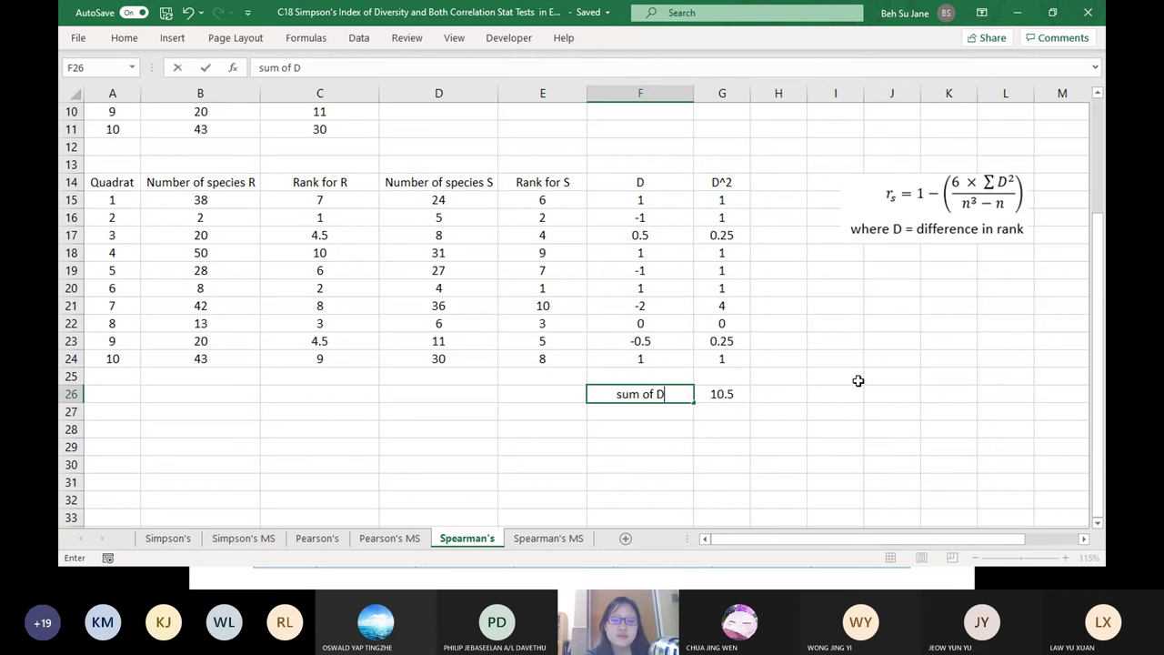
text(^2)
key(Return)
key(Down)
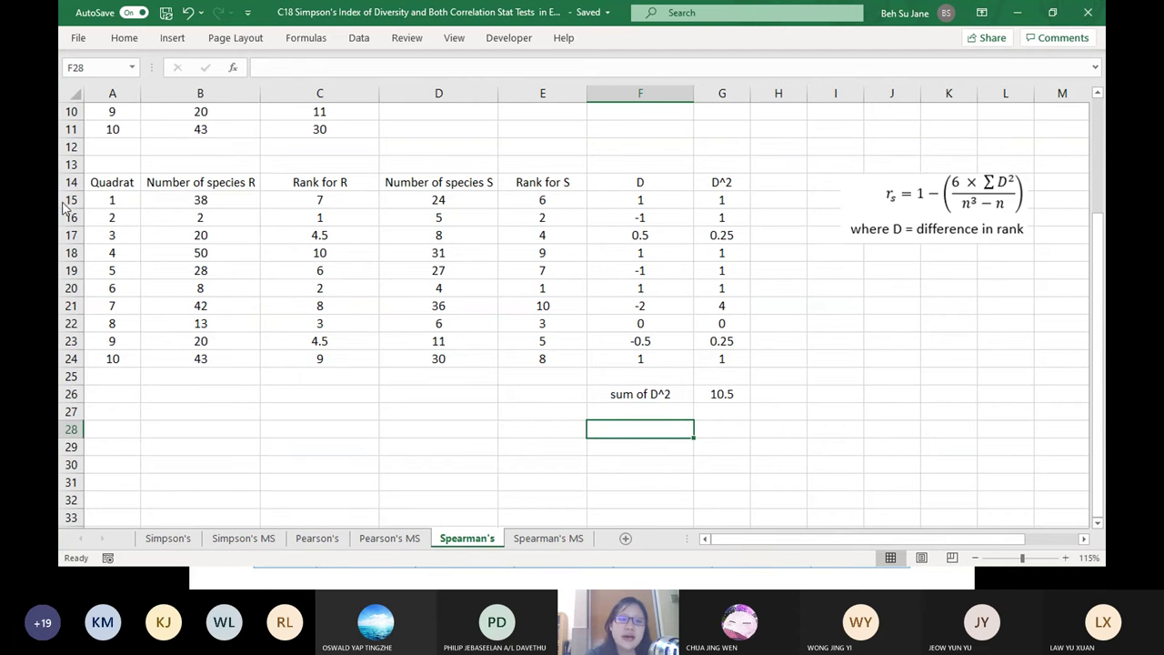
- Count the quadrats in A15:A24, then enter the label "n" in F27 and the value 10 in G27
drag(111, 199, 110, 358)
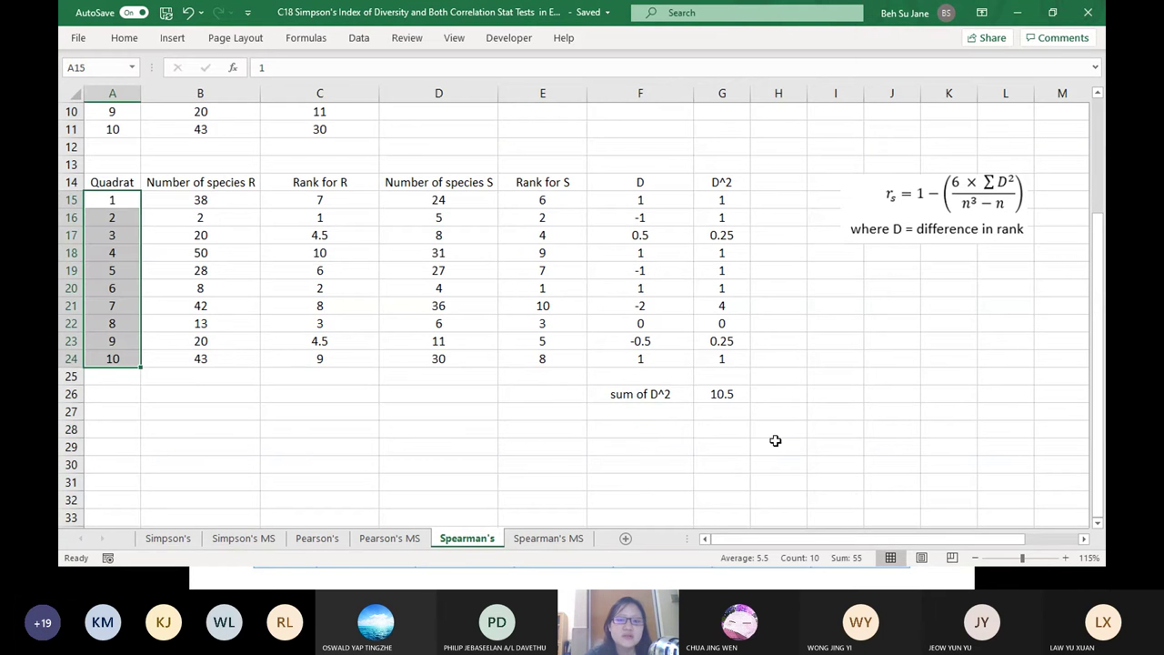
click(671, 413)
text(n)
click(707, 409)
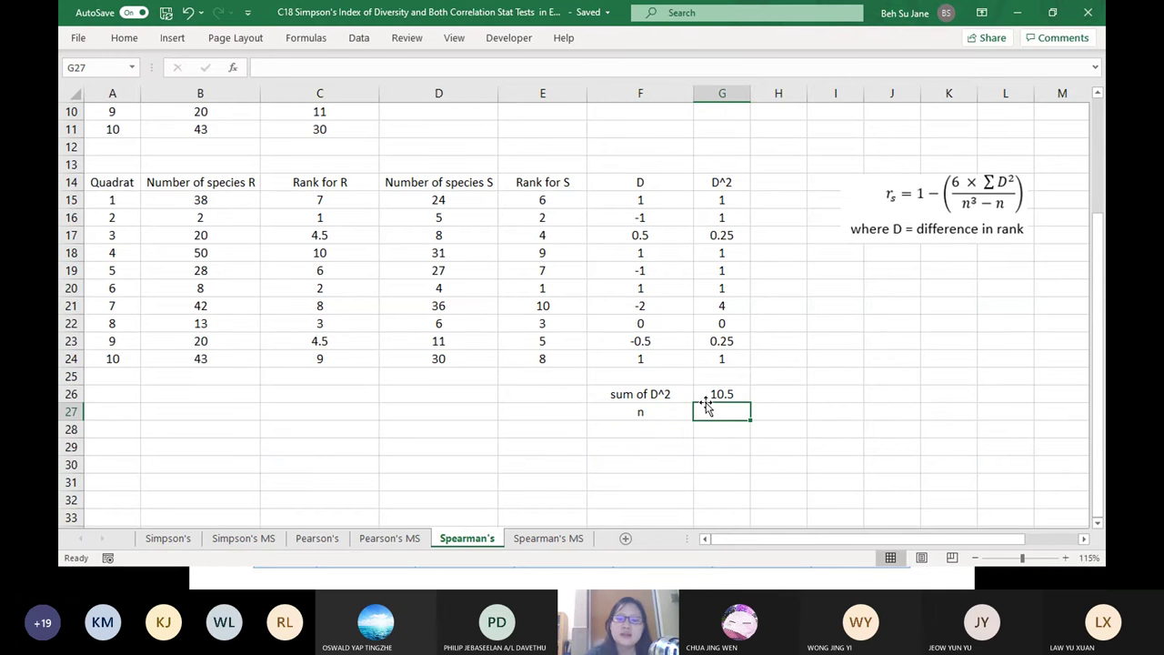
text(10)
key(Return)
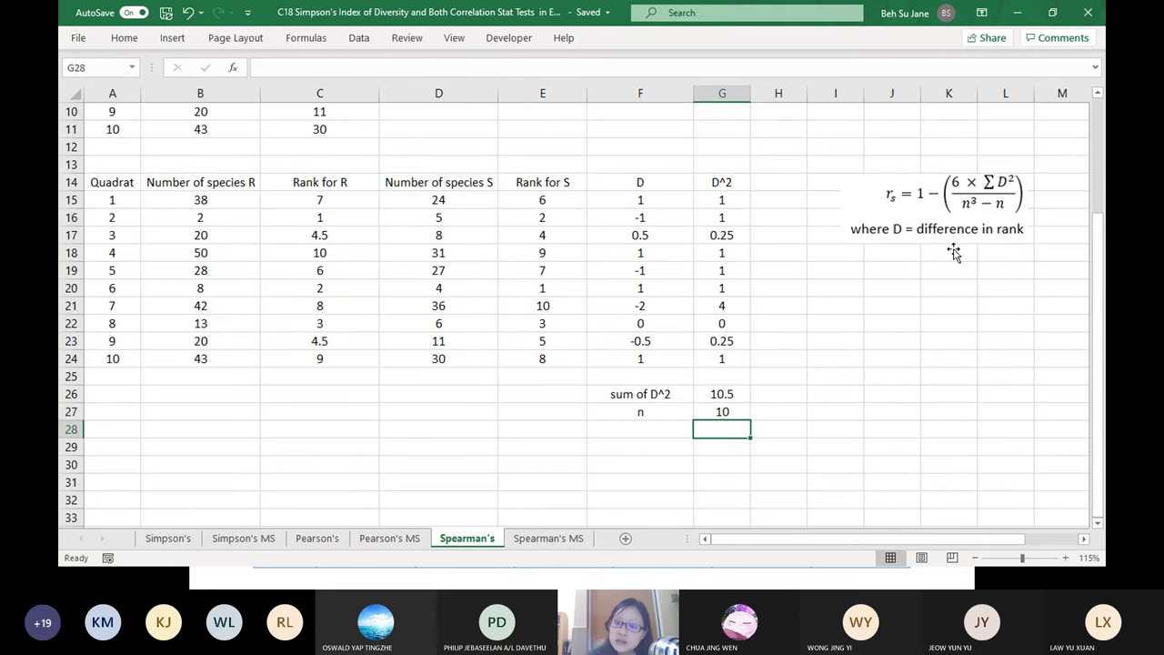
- Enter the label "rs" in cell F28 for the Spearman's rank coefficient
click(660, 440)
click(662, 424)
text(rs)
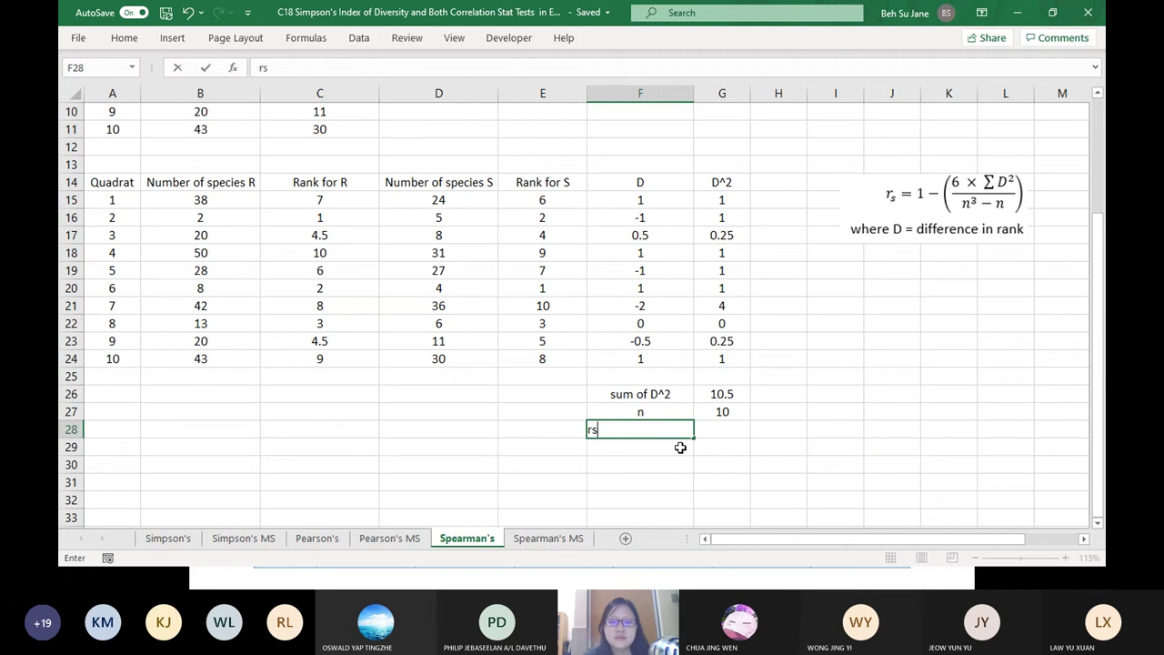
key(Tab)
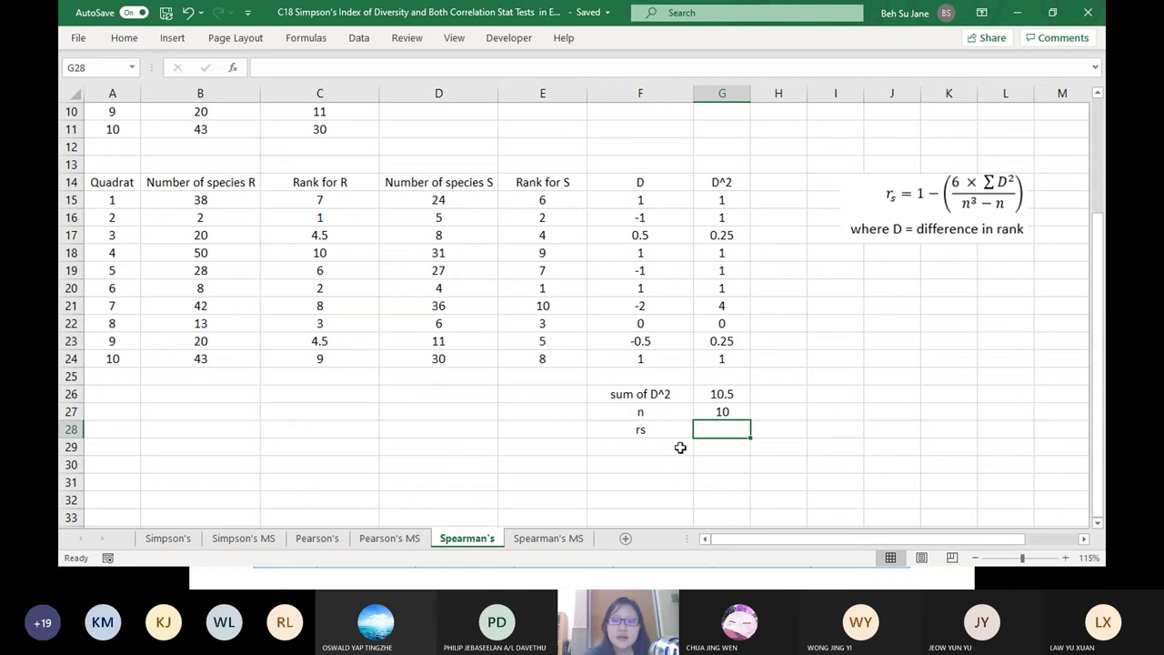
- Calculate Spearman's rank coefficient in G28 with the formula =1-((6*G26)/(10^3-10))
text(=1)
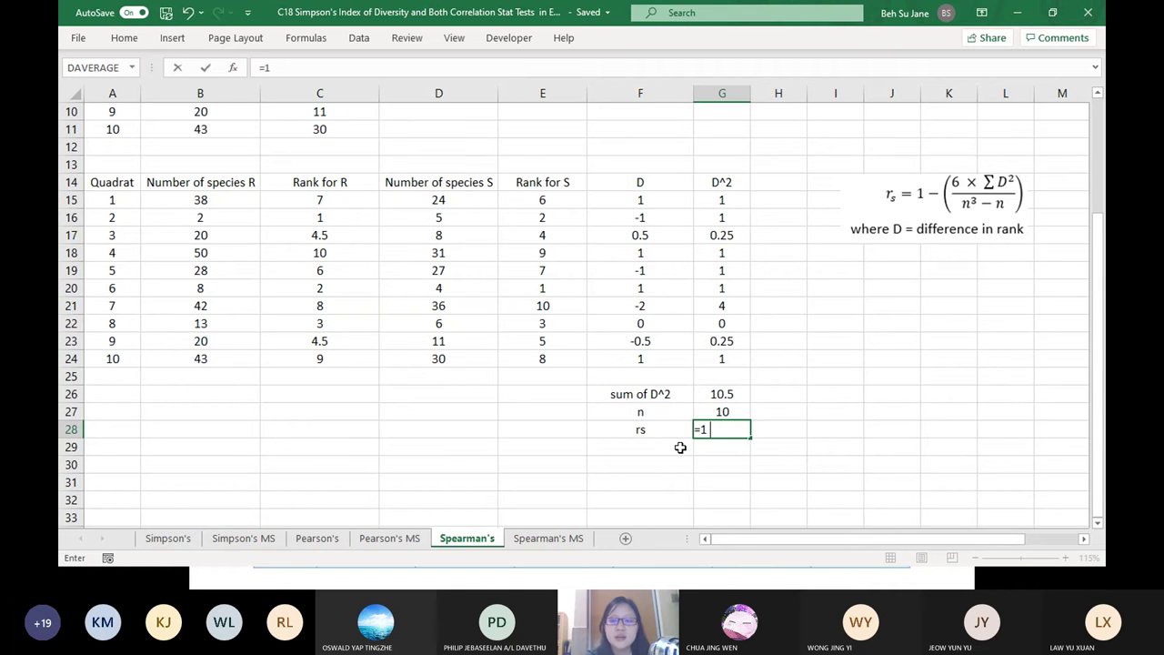
text(-((6)
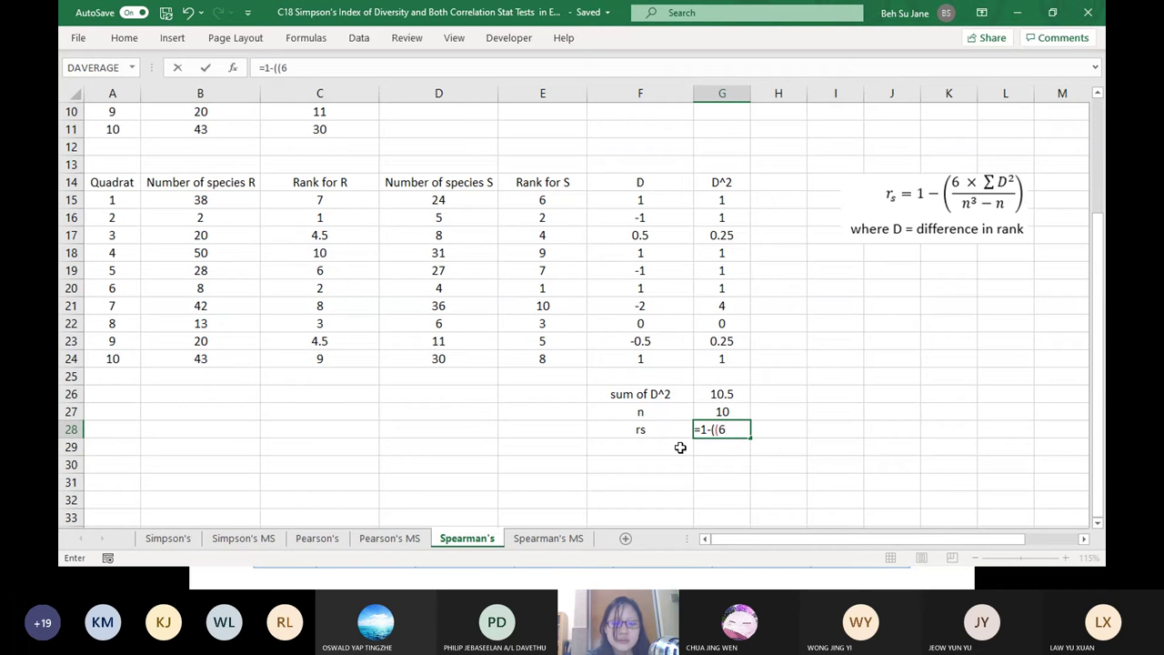
text(*)
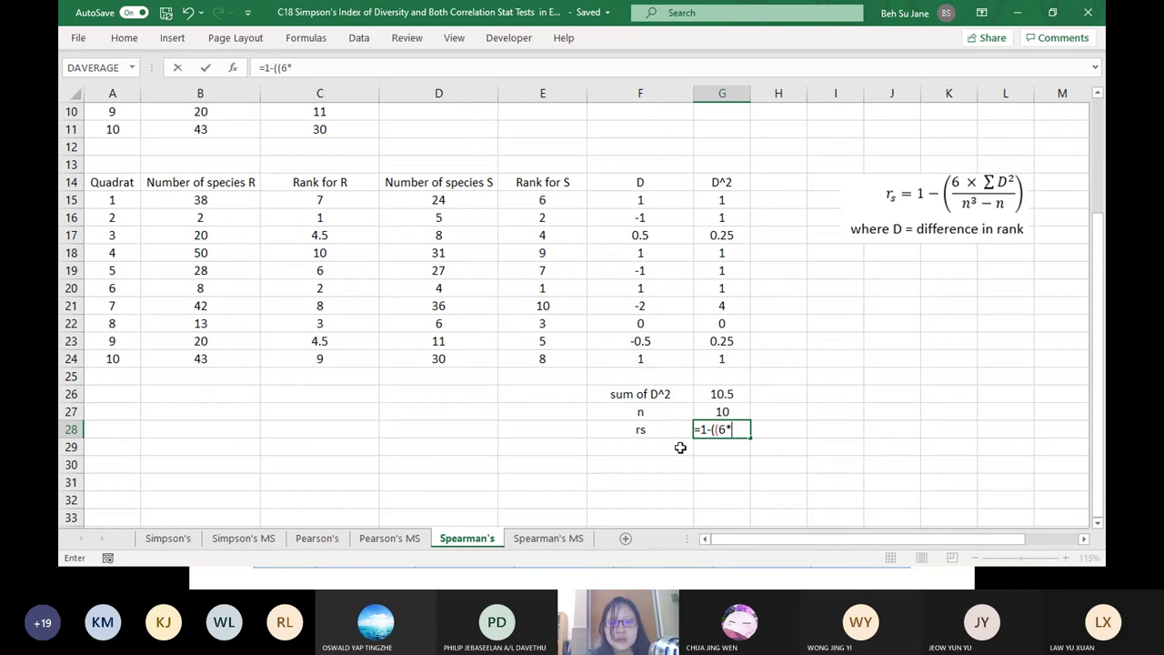
click(725, 395)
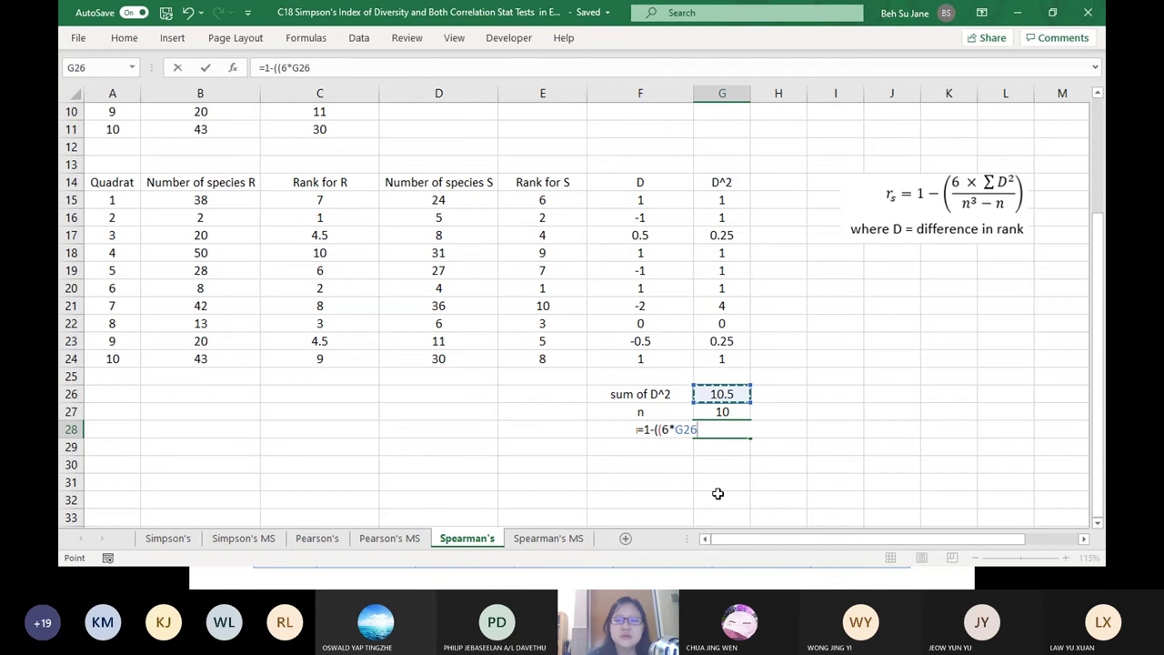
text()/()
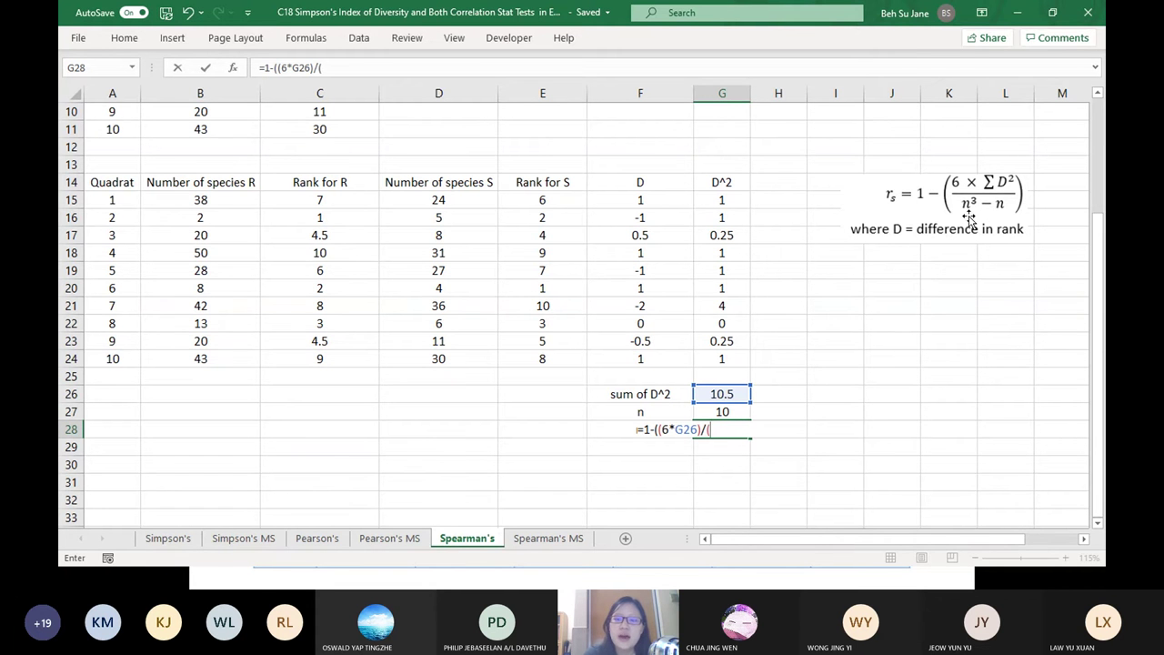
text(10)
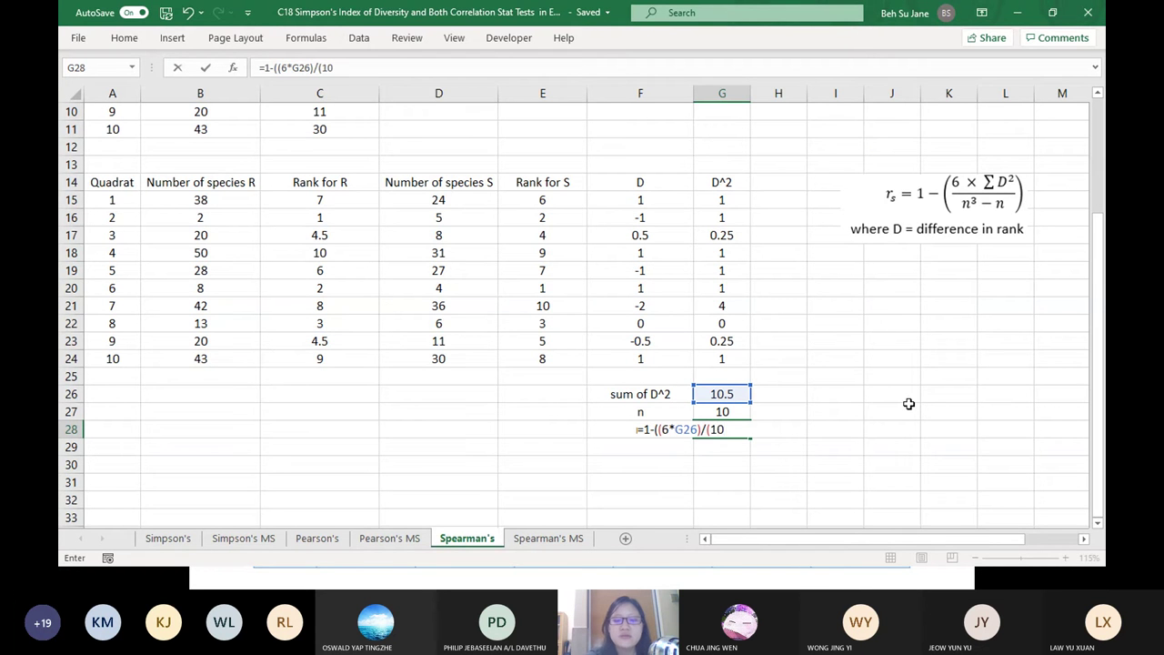
key(BackSpace)
key(BackSpace)
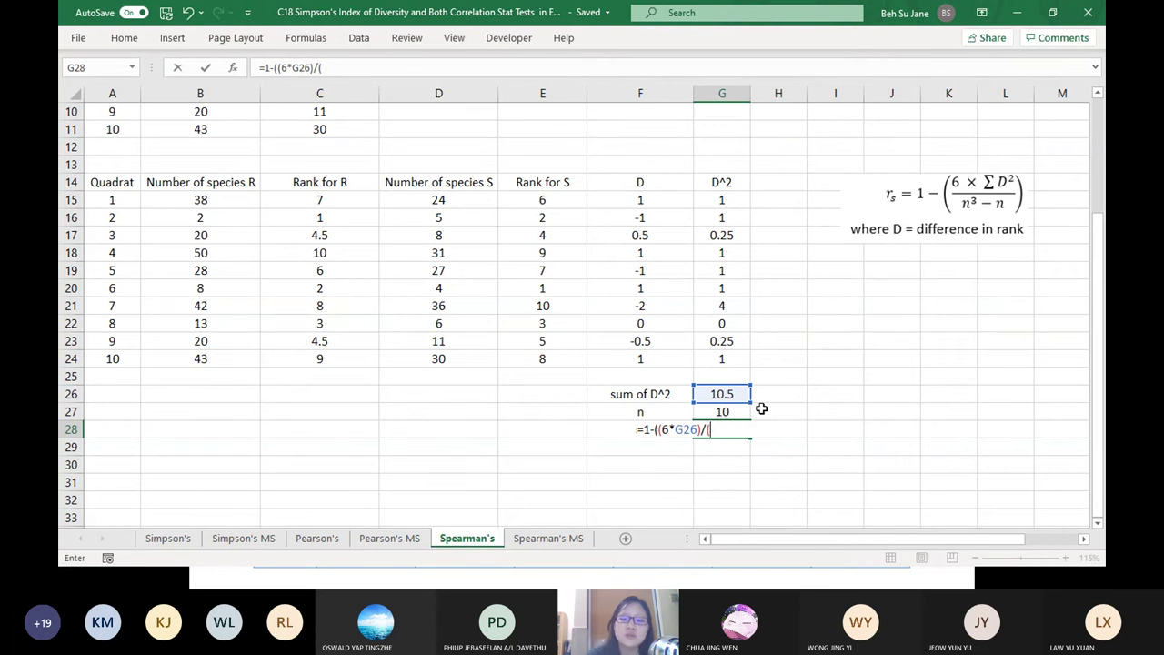
click(728, 412)
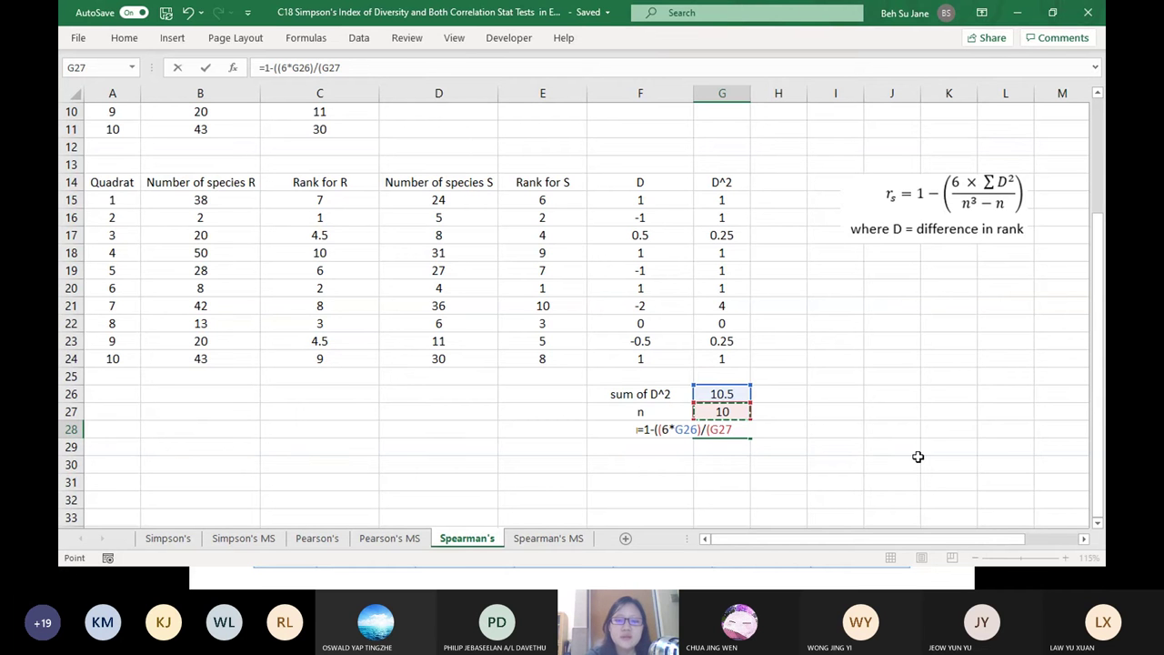
key(BackSpace)
key(BackSpace)
key(BackSpace)
text(10)
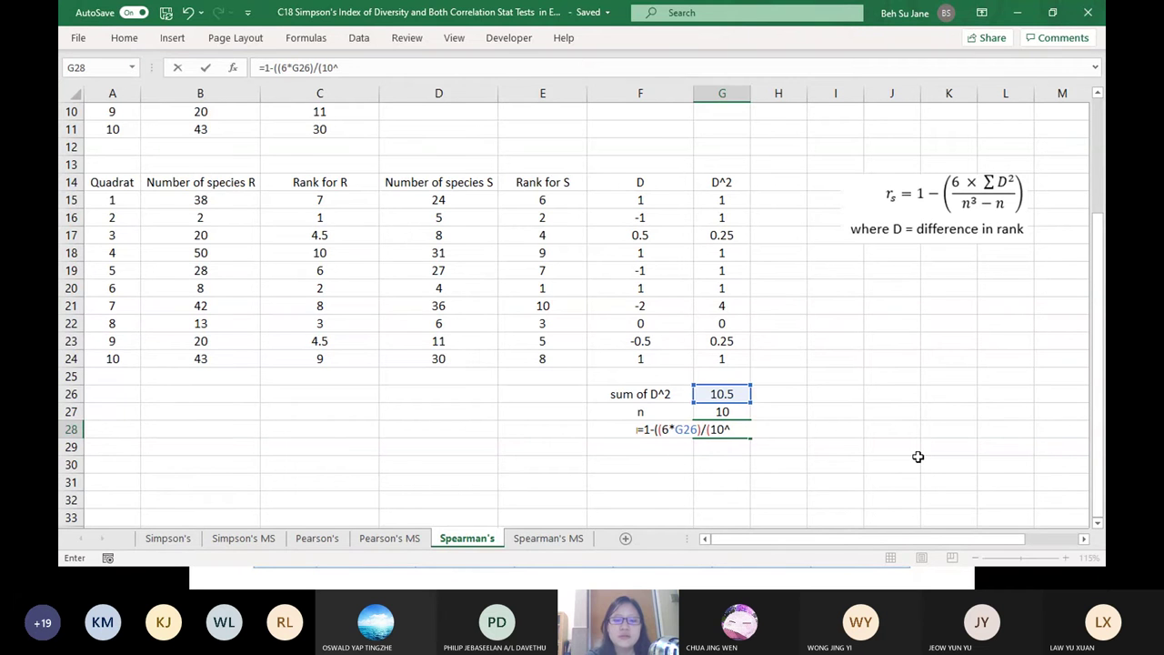
text(^3)
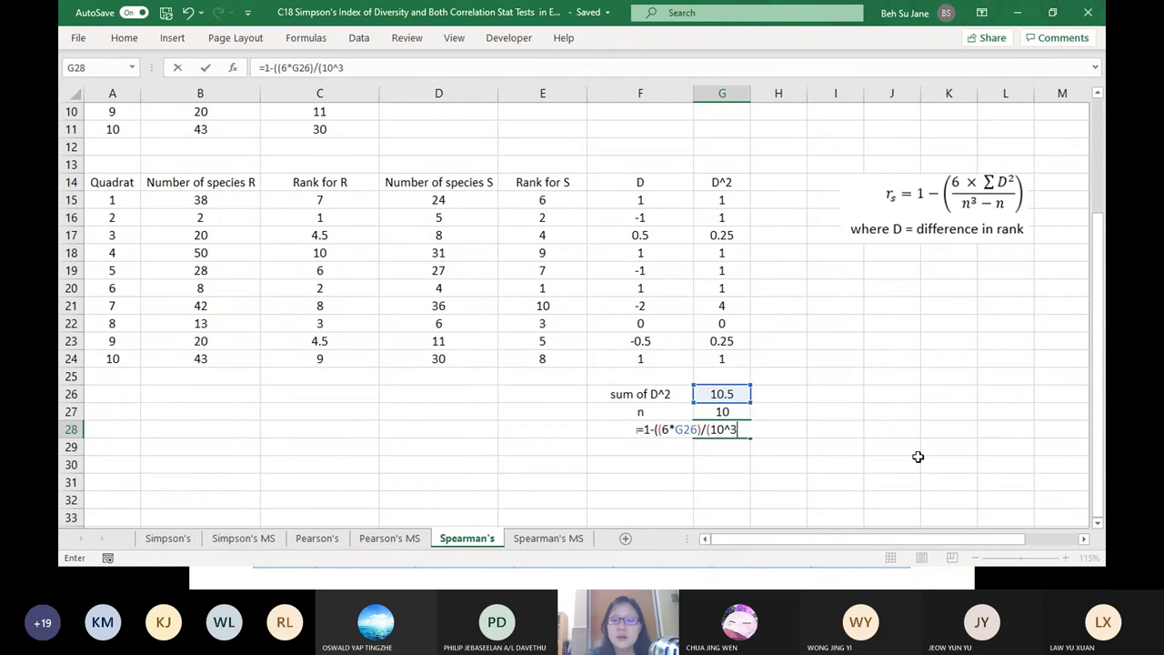
text(-1)
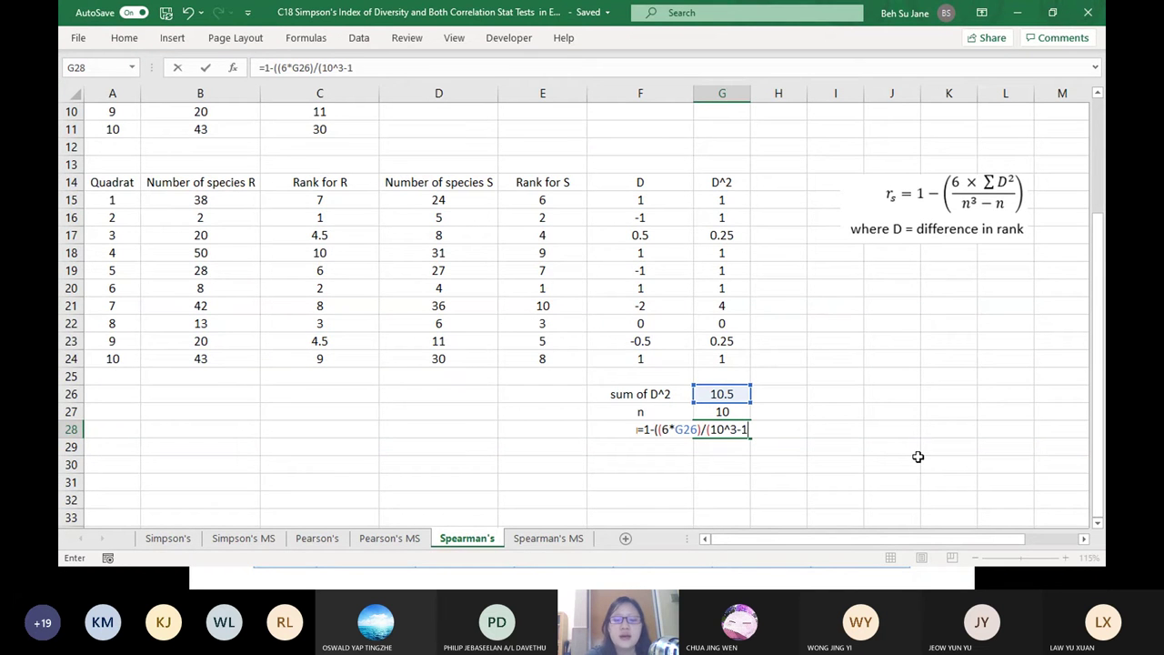
text(0))
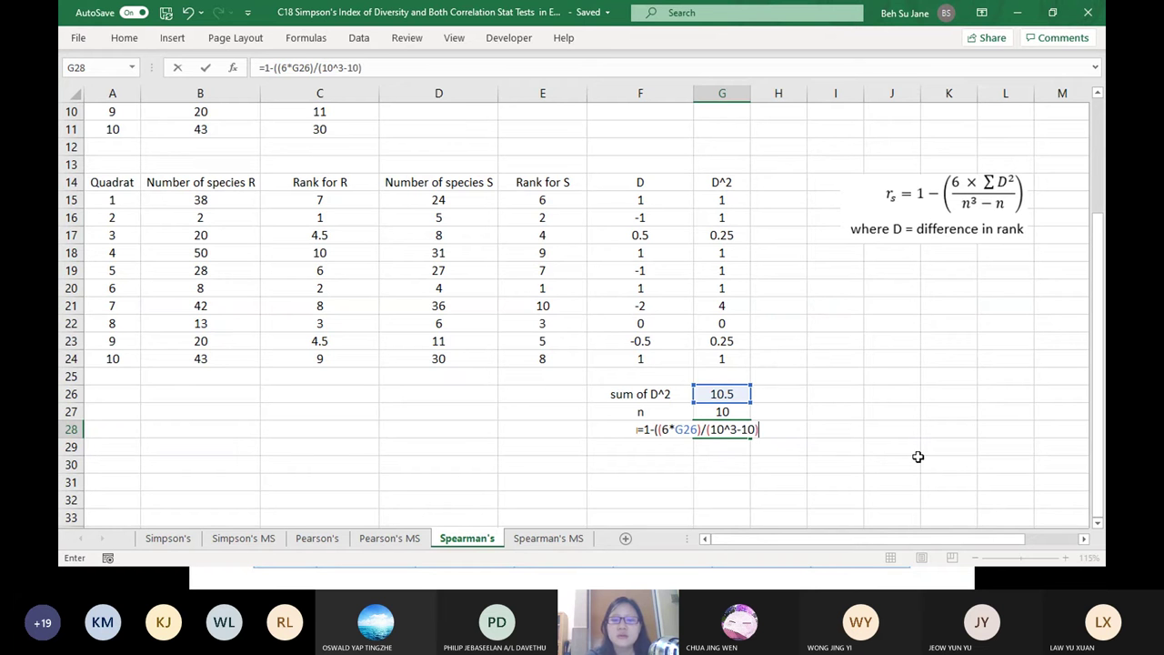
text())
key(Return)
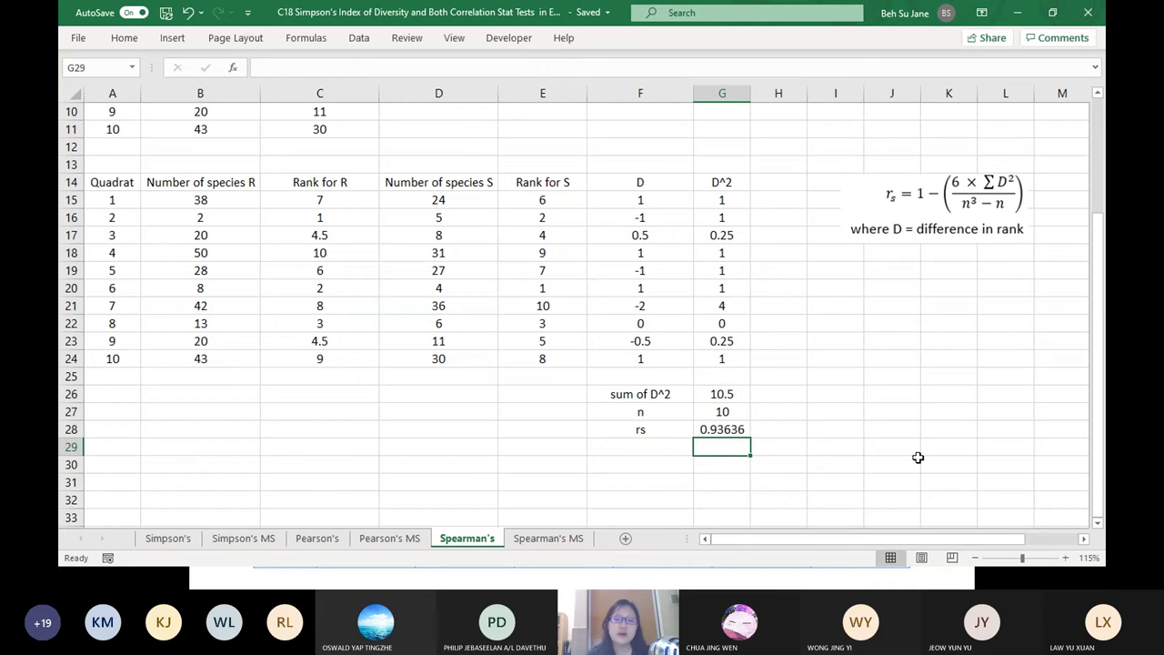
- Compare the result with the Spearman's MS sheet and display the coefficient in G28 to three decimal places
click(548, 537)
scroll(842, 478, right, 2)
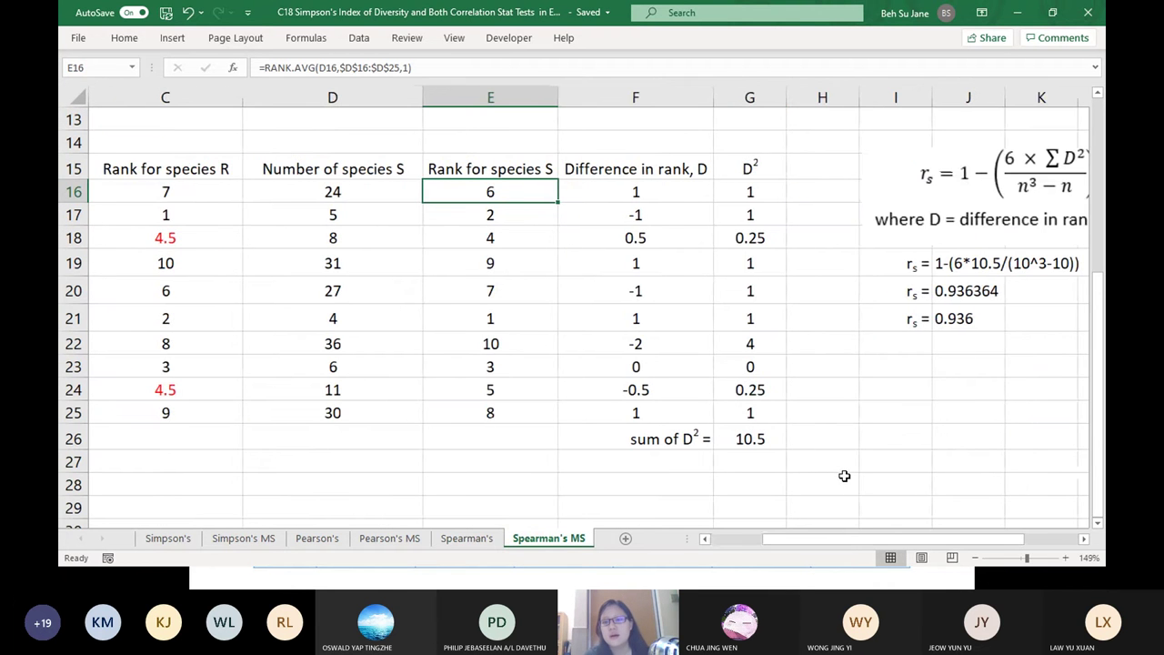
click(466, 542)
key(Right)
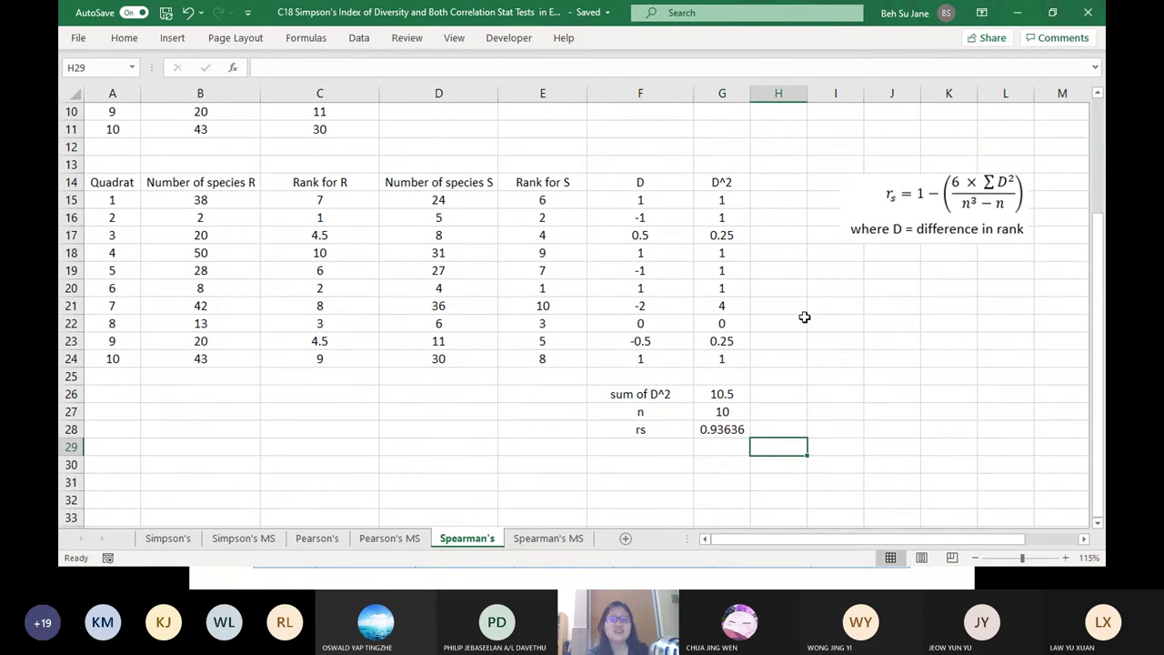
click(721, 428)
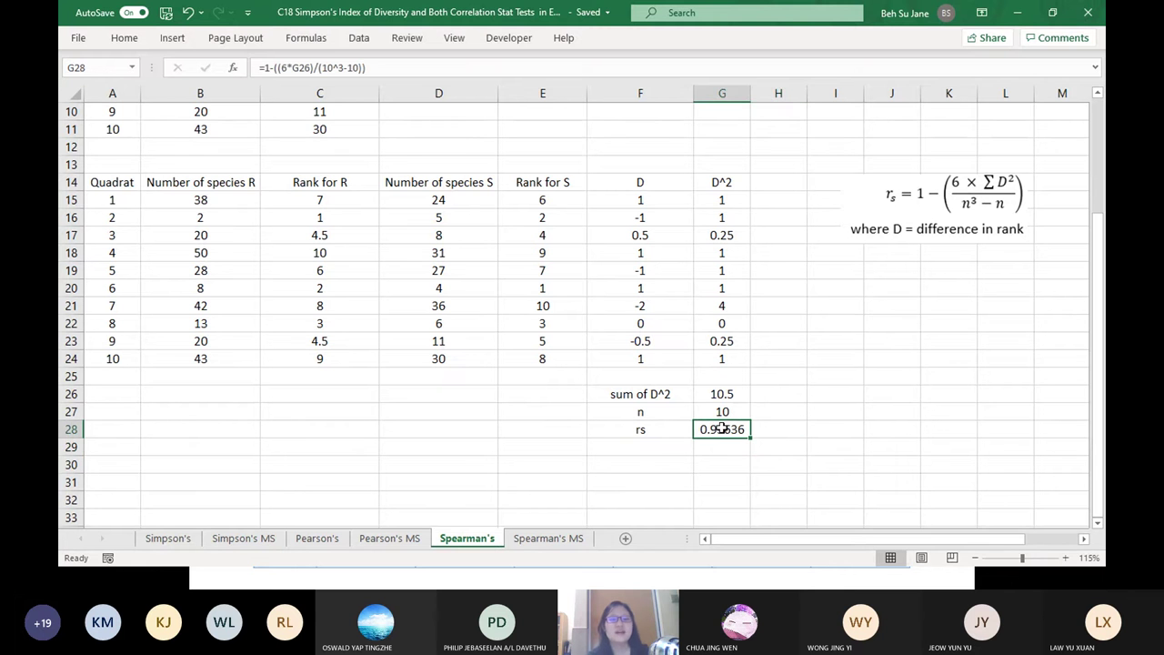
click(178, 38)
click(125, 38)
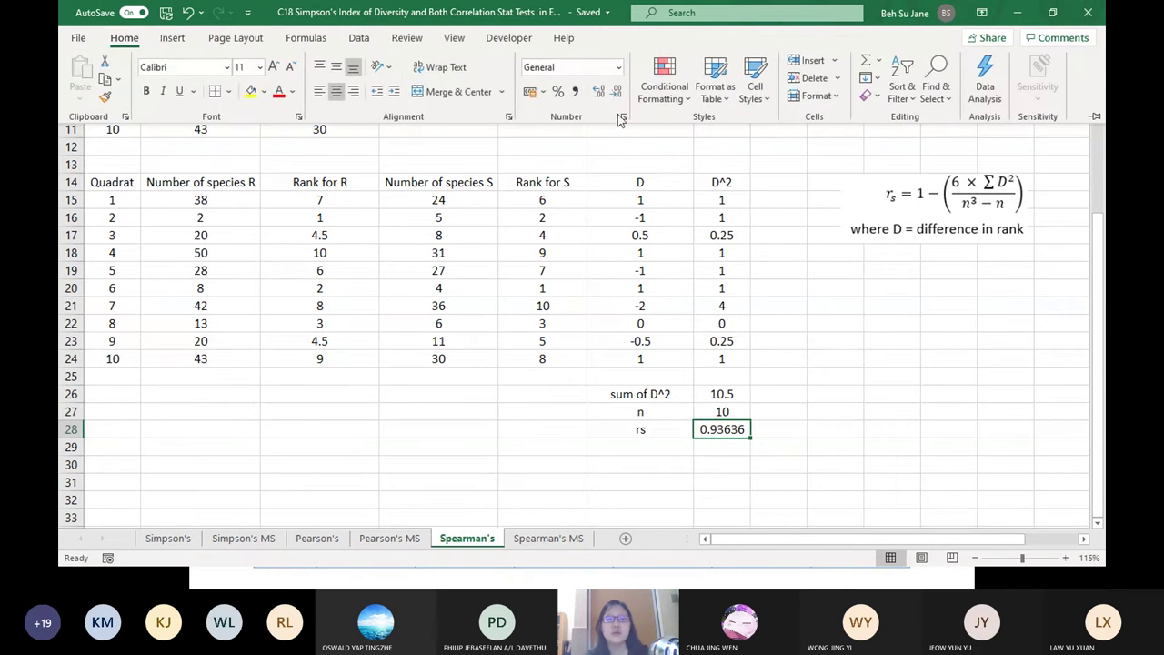
click(618, 91)
click(618, 91)
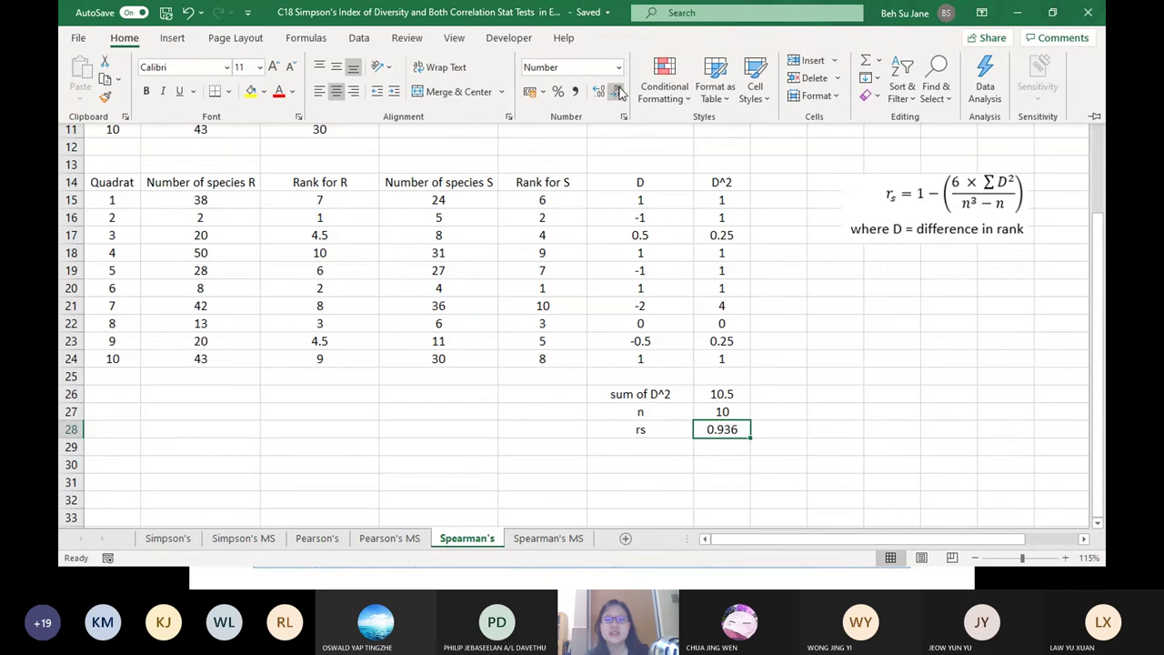
click(777, 463)
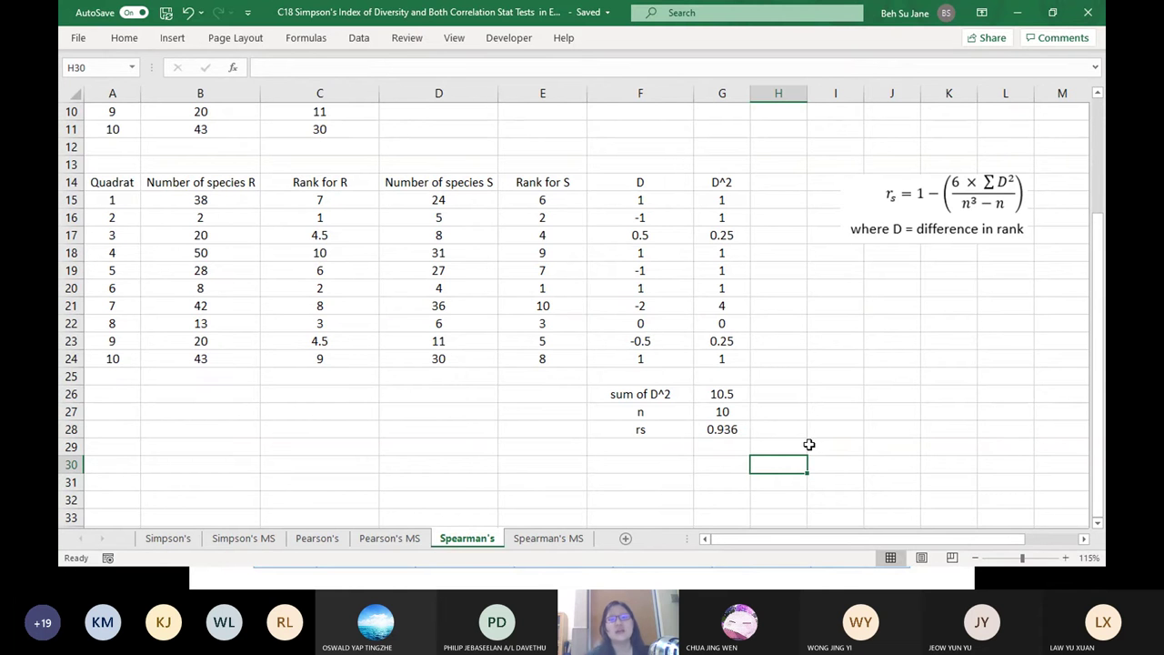
- Format the "s" of the rs label in F28 as subscript and switch back to the Ranking in Spearman's slide
double_click(663, 429)
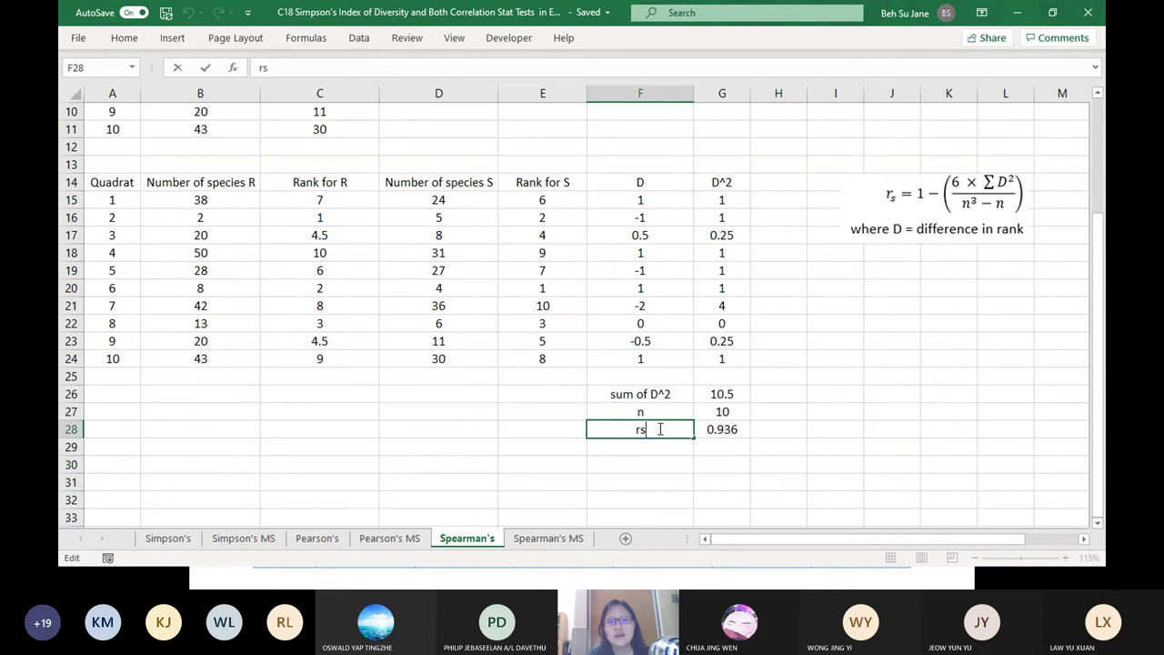
double_click(641, 429)
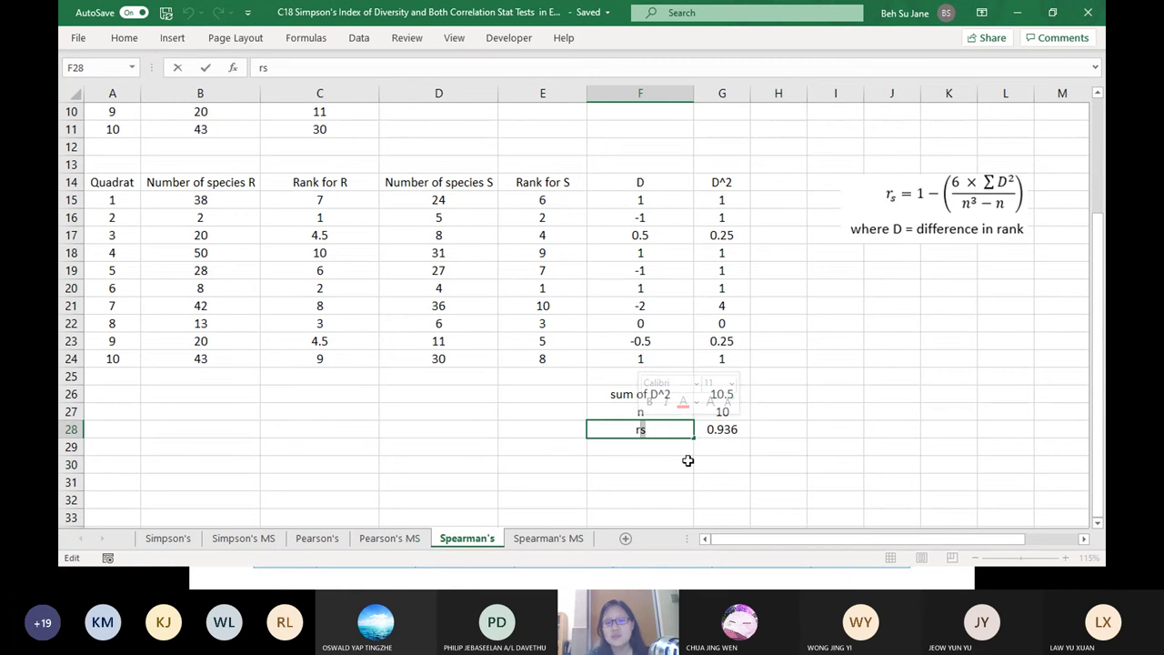
right_click(642, 430)
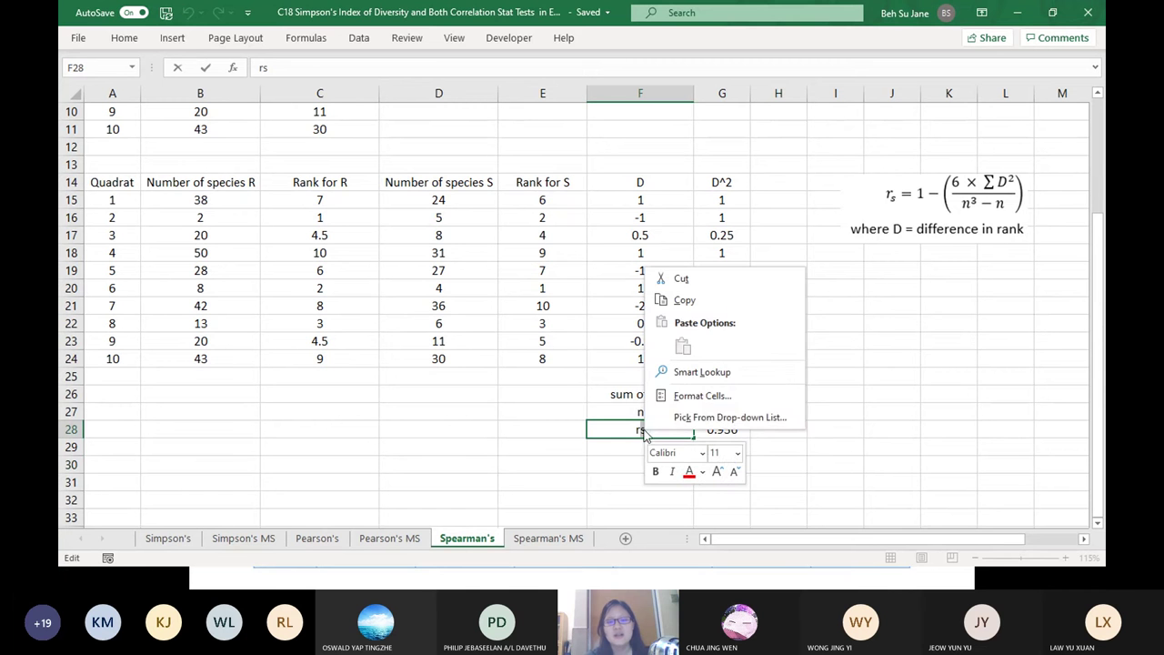
click(706, 397)
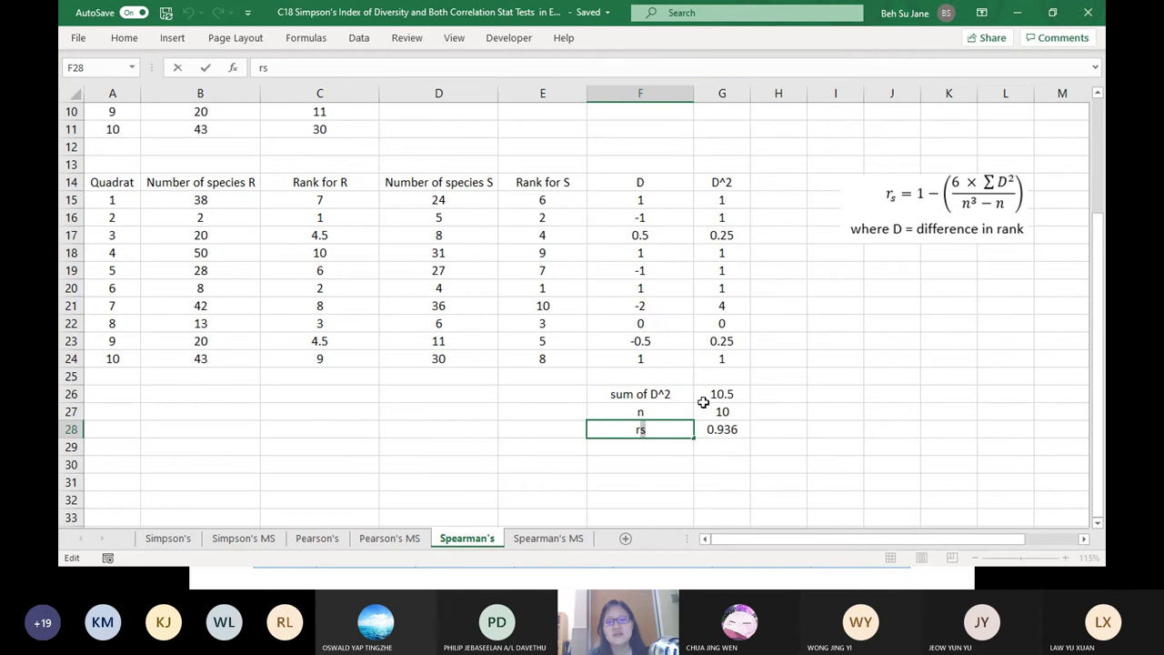
click(560, 420)
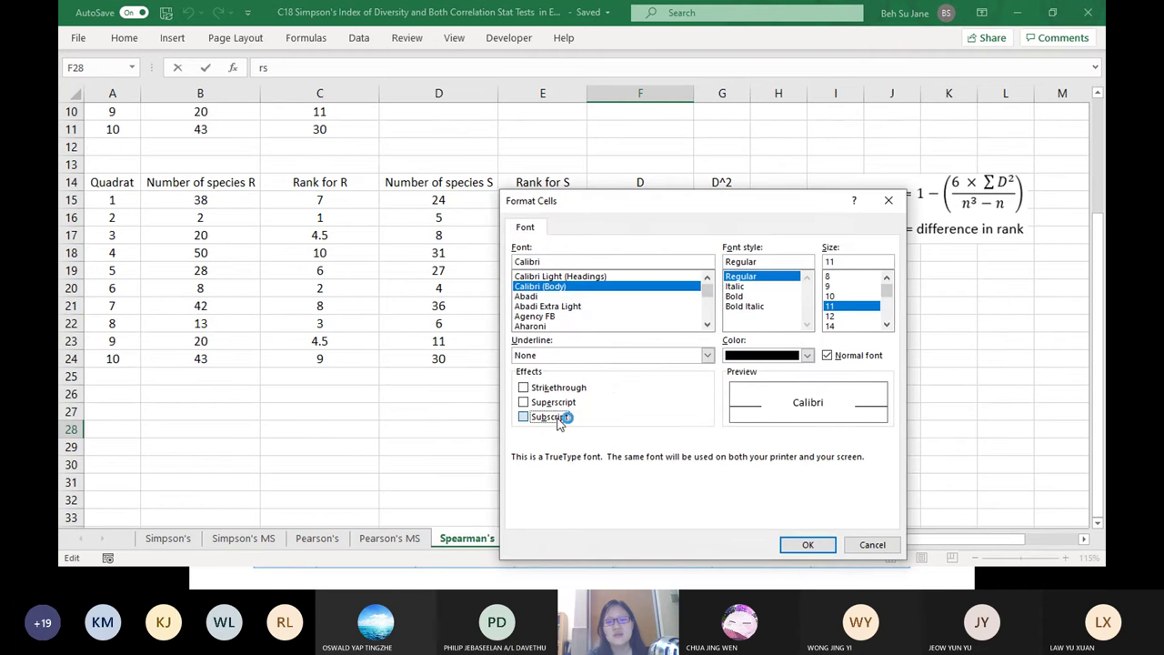
click(810, 543)
click(801, 447)
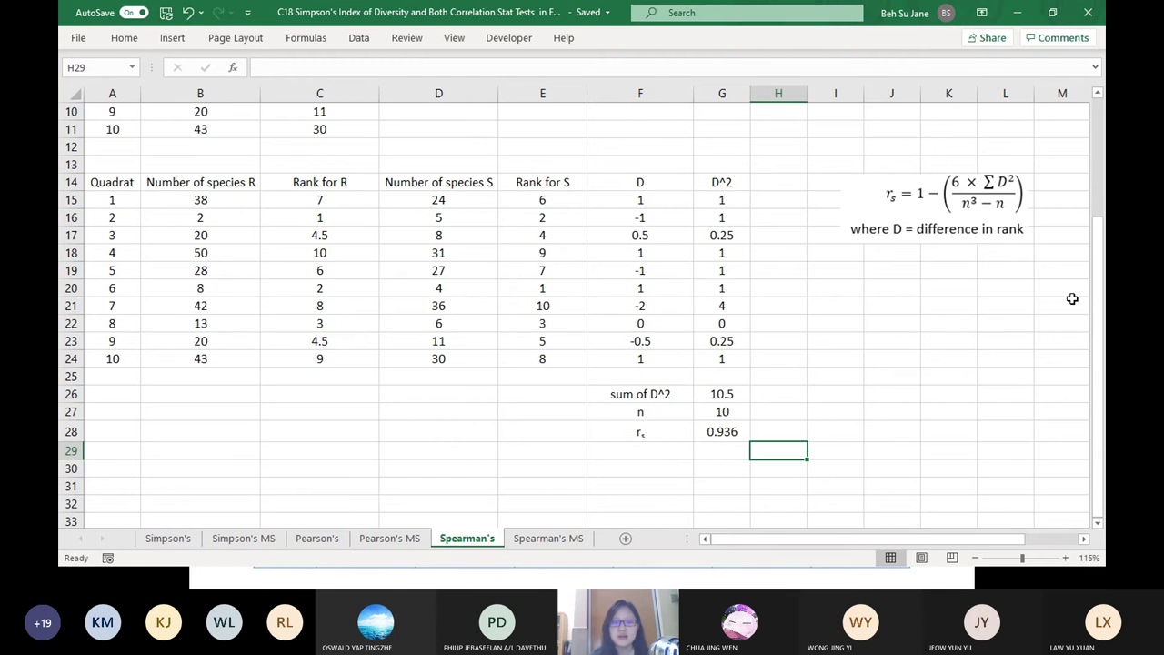
click(1025, 12)
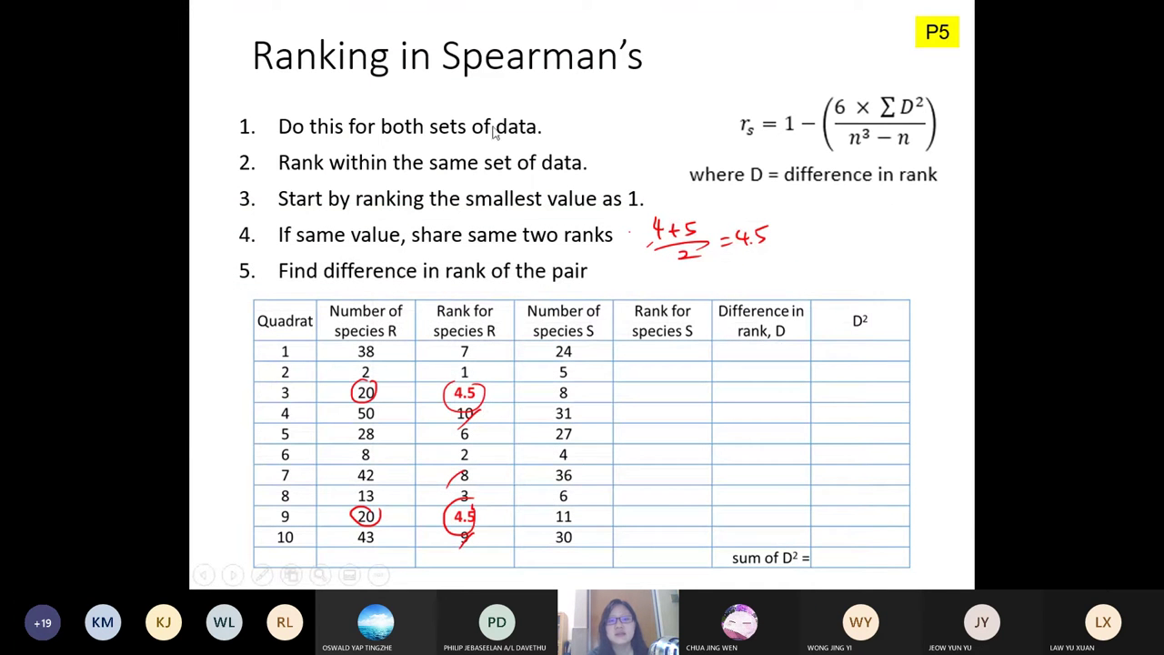